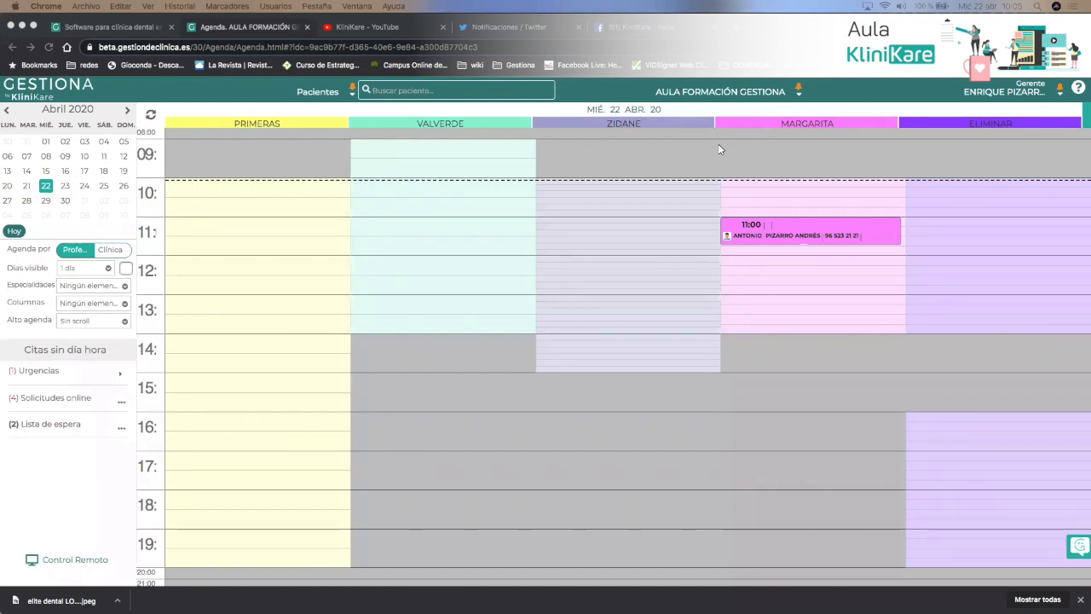
# Open the clinic configuration for AULA FORMACIÓN GESTIONA
pyautogui.click(735, 92)
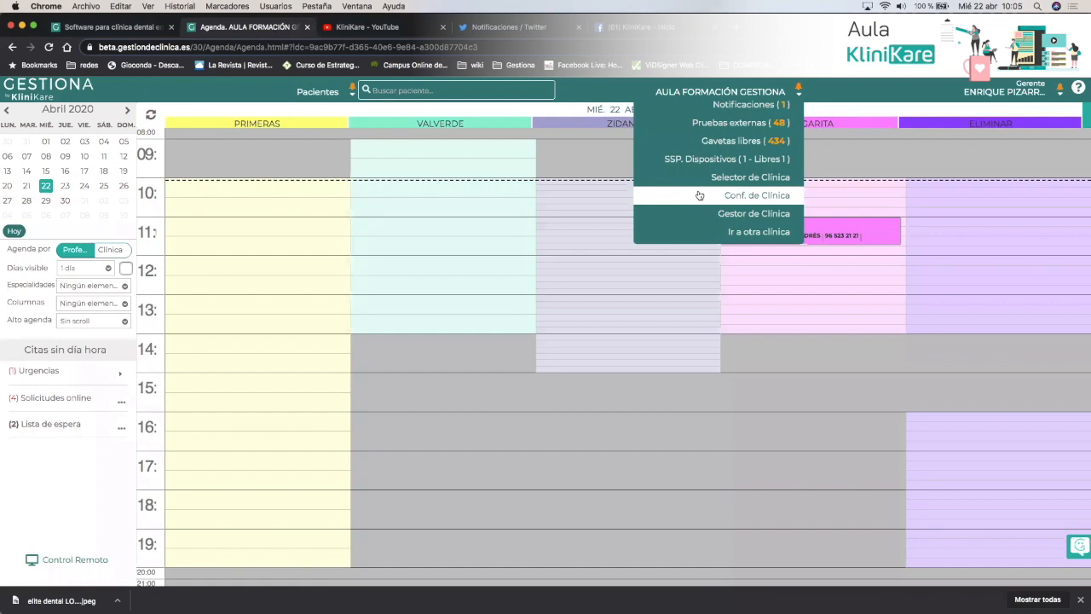
pyautogui.click(757, 196)
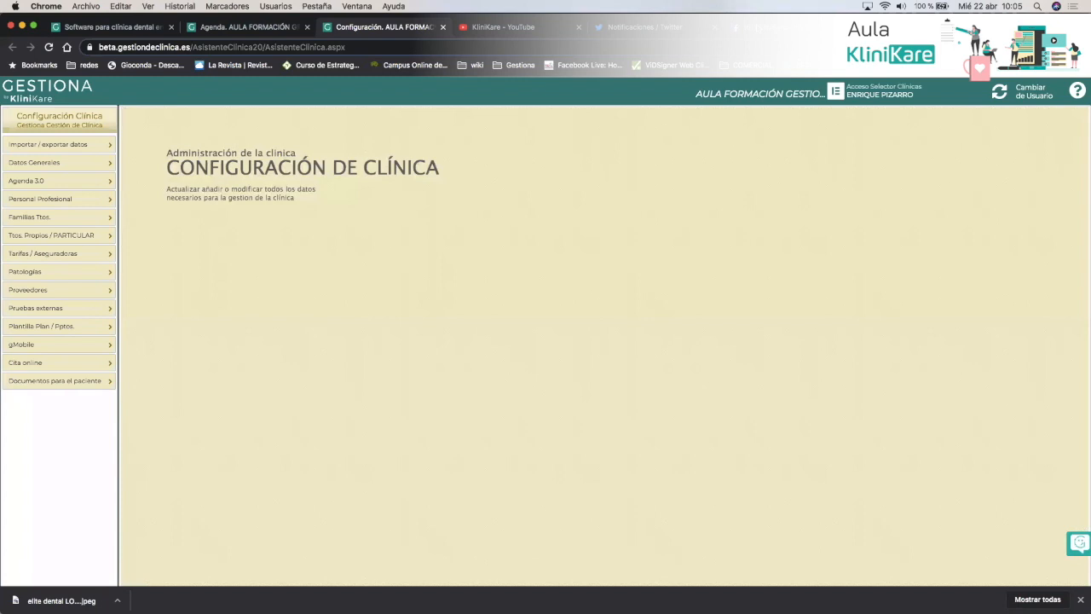
# Show KliniKare's Facebook page, its YouTube videos and its Twitter profile
pyautogui.click(767, 27)
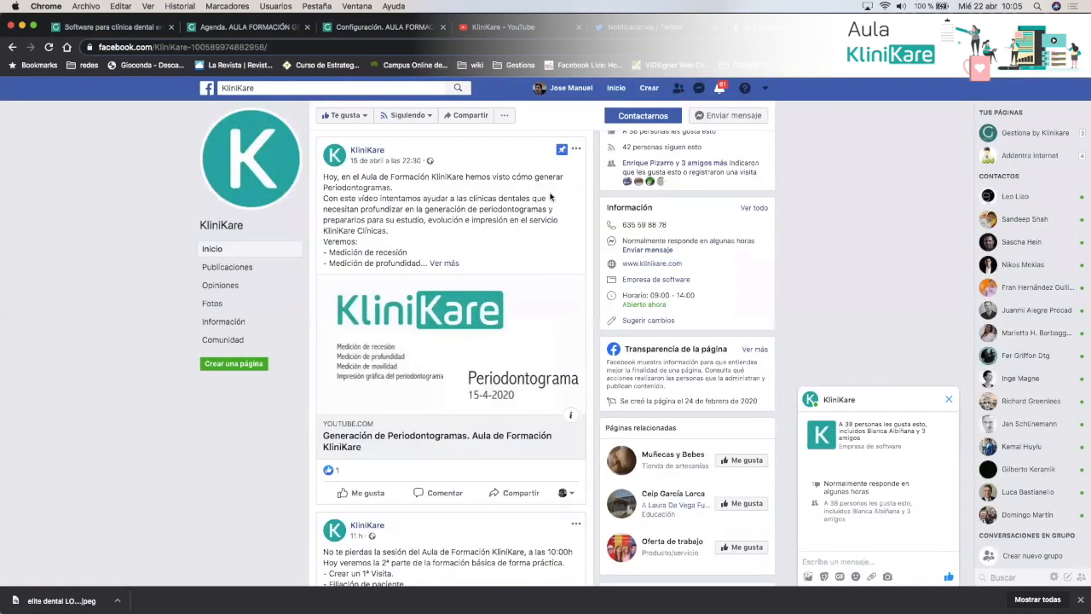
pyautogui.scroll(5, 549, 197)
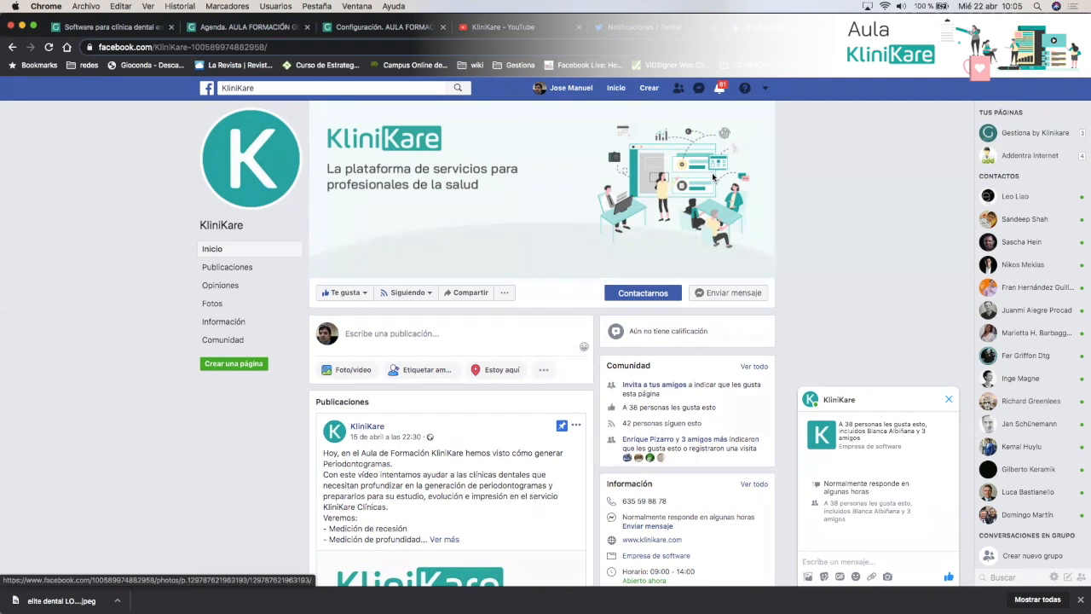
pyautogui.click(494, 27)
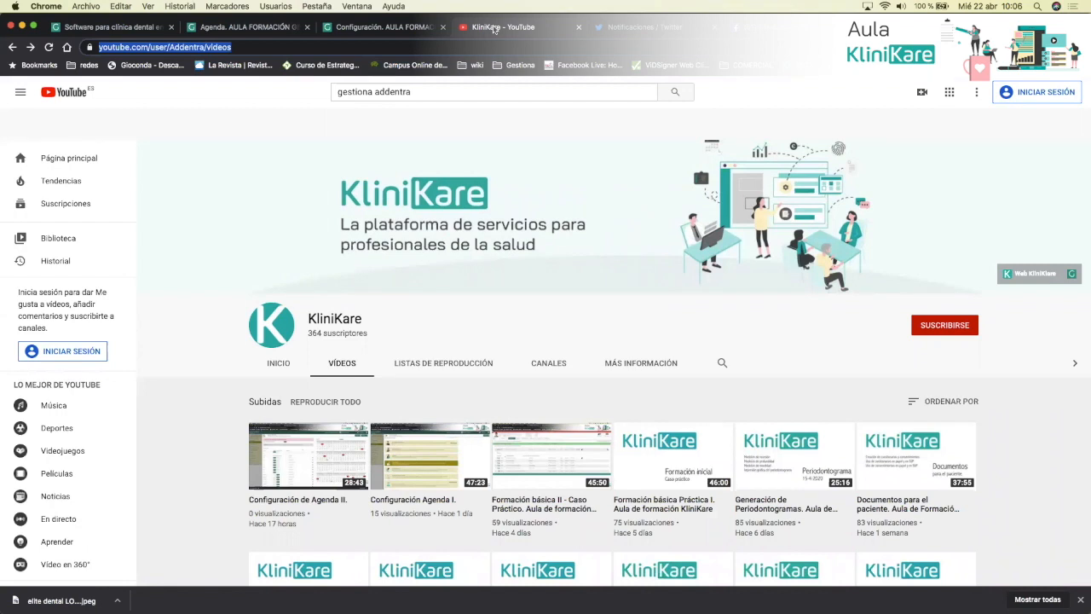
pyautogui.click(623, 28)
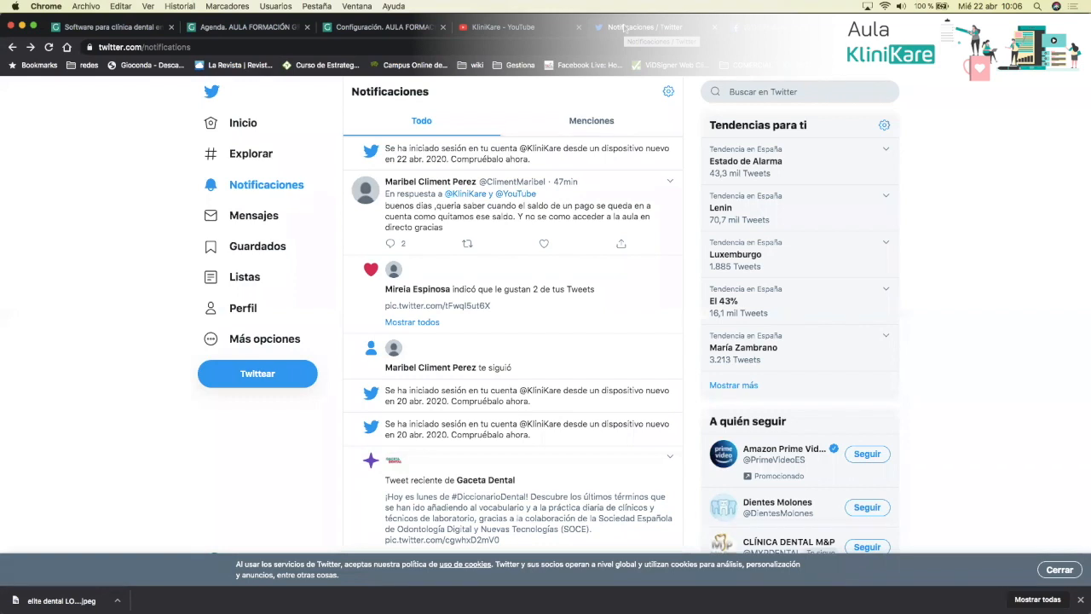
pyautogui.click(246, 308)
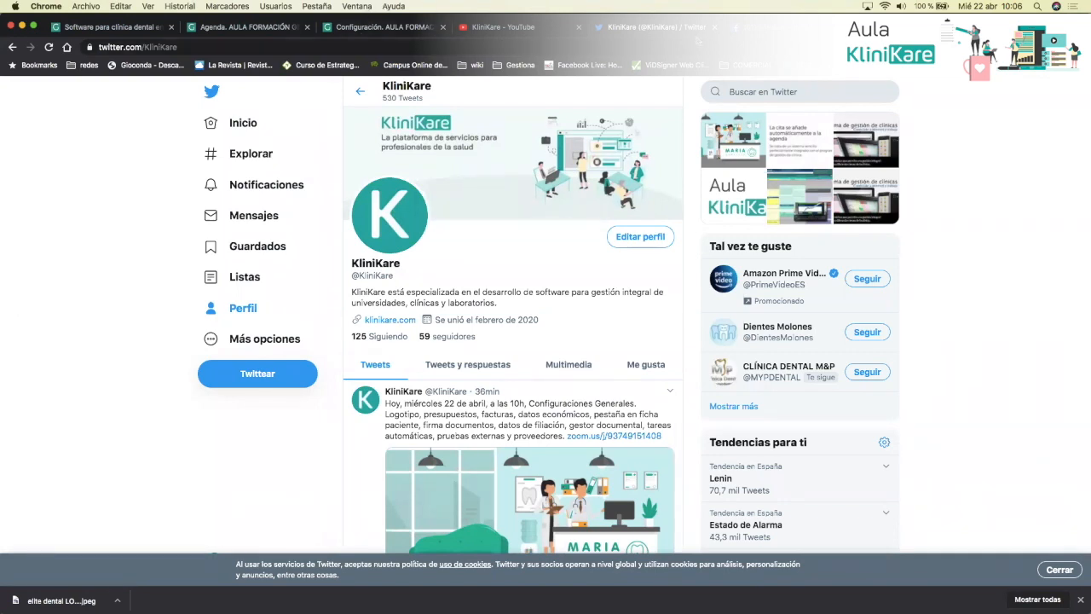
# Return to the clinic configuration, open Editar Clínica under Datos Generales and point out the name, header and footer fields
pyautogui.click(375, 27)
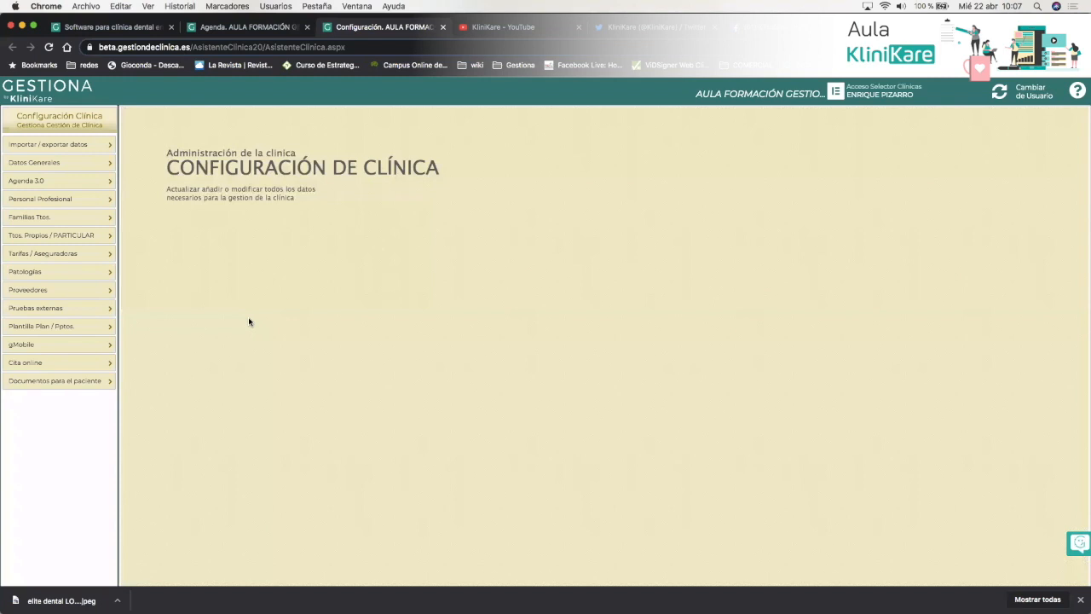
pyautogui.click(61, 164)
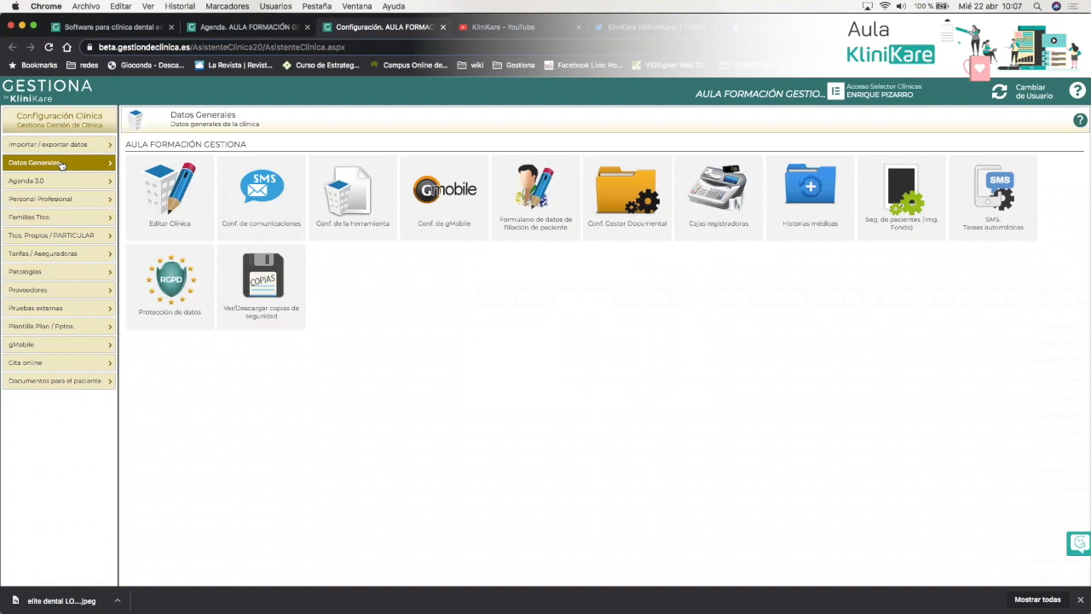
pyautogui.click(195, 213)
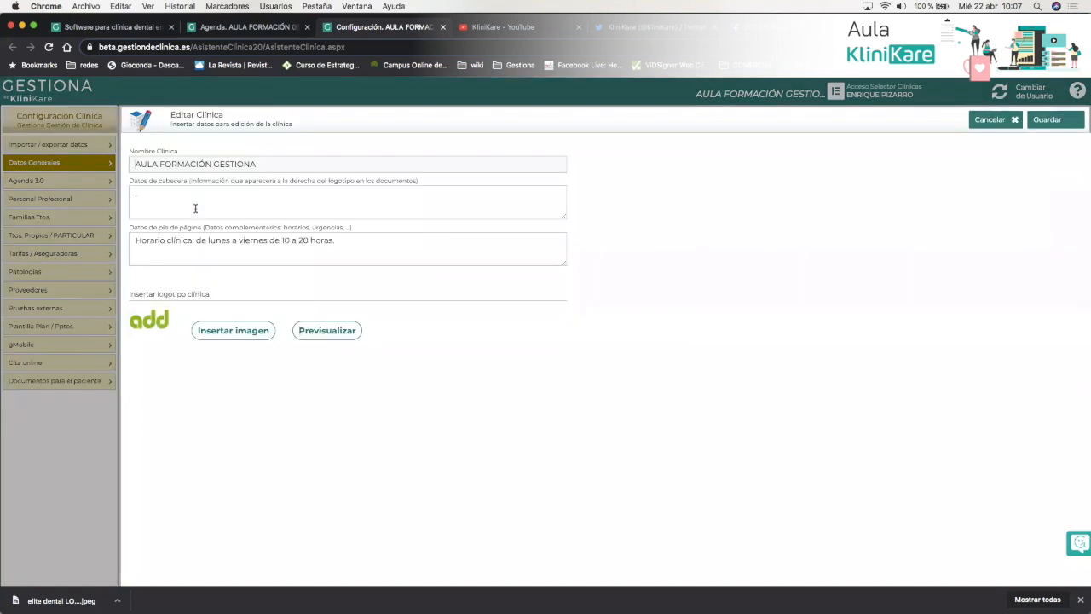
pyautogui.tripleClick(300, 168)
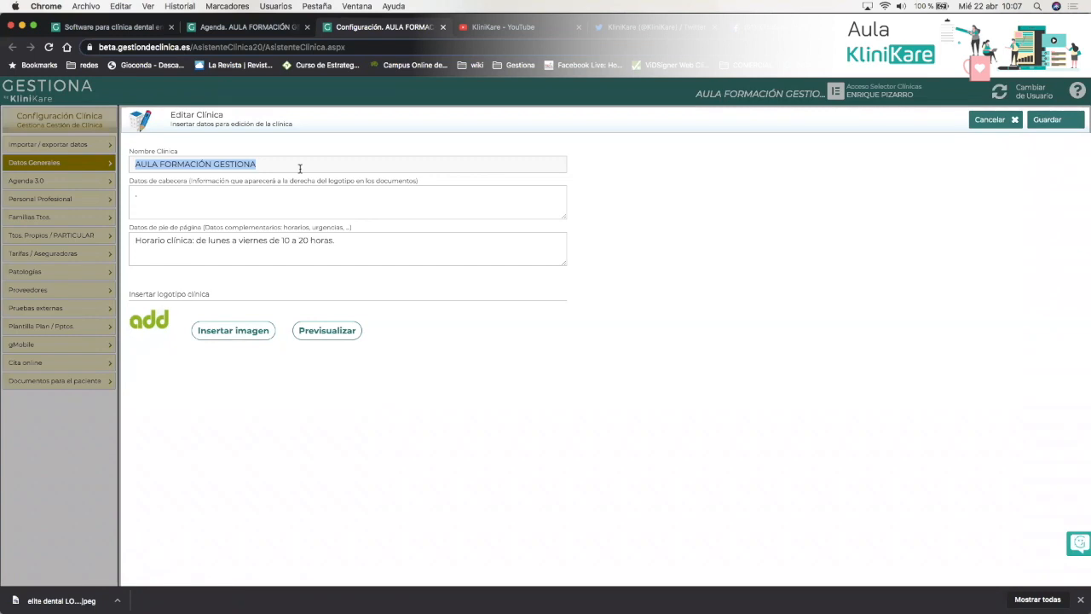
pyautogui.click(255, 208)
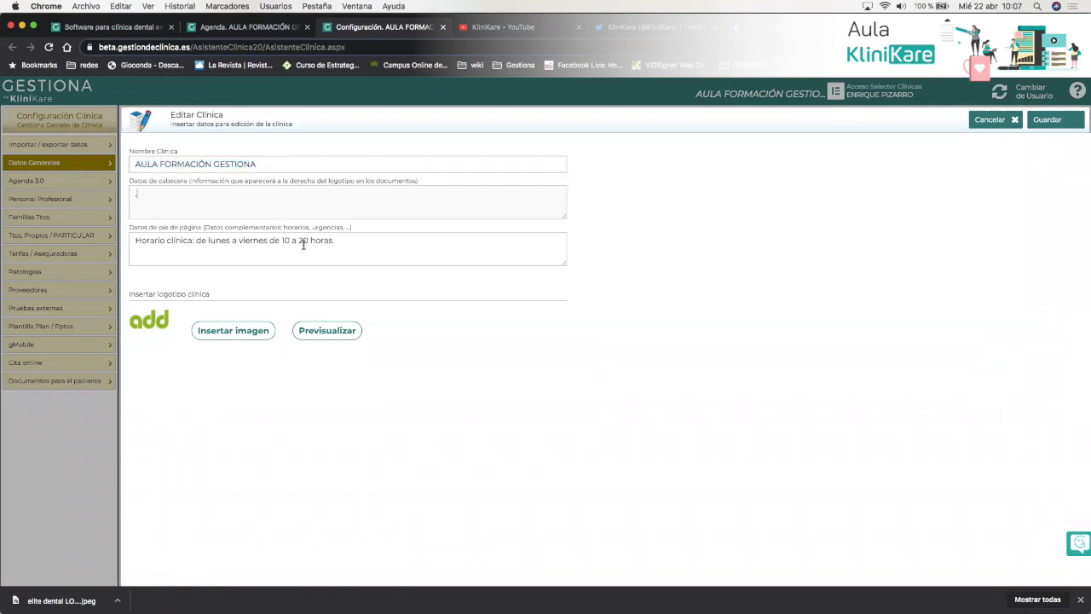
pyautogui.click(349, 242)
# Preview the clinic's logo on a sample invoice and examine the header area and the opening-hours footer
pyautogui.click(327, 334)
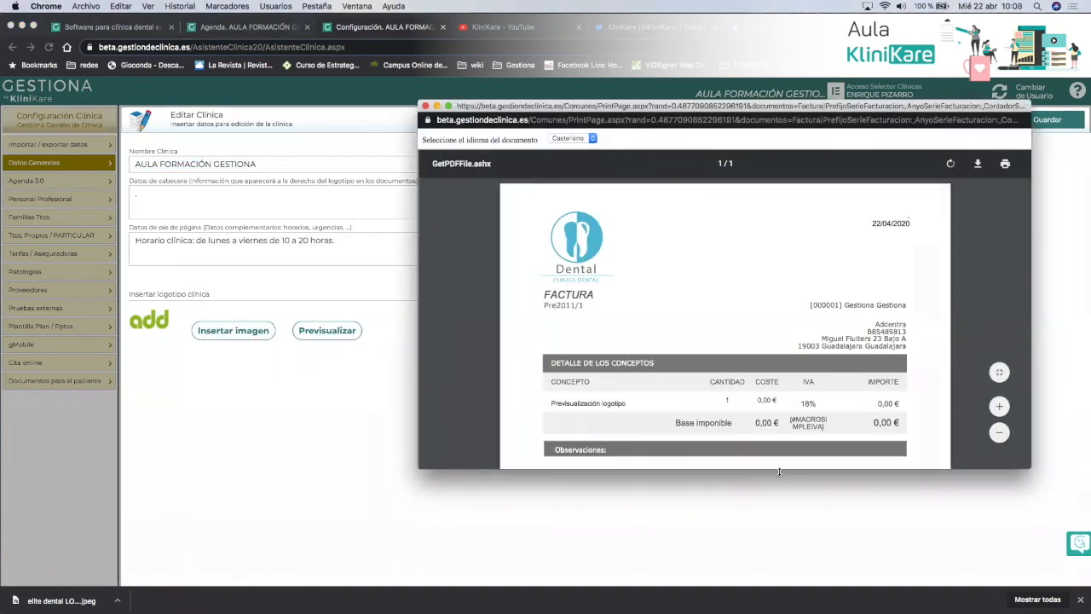
pyautogui.moveTo(779, 471); pyautogui.dragTo(786, 591)
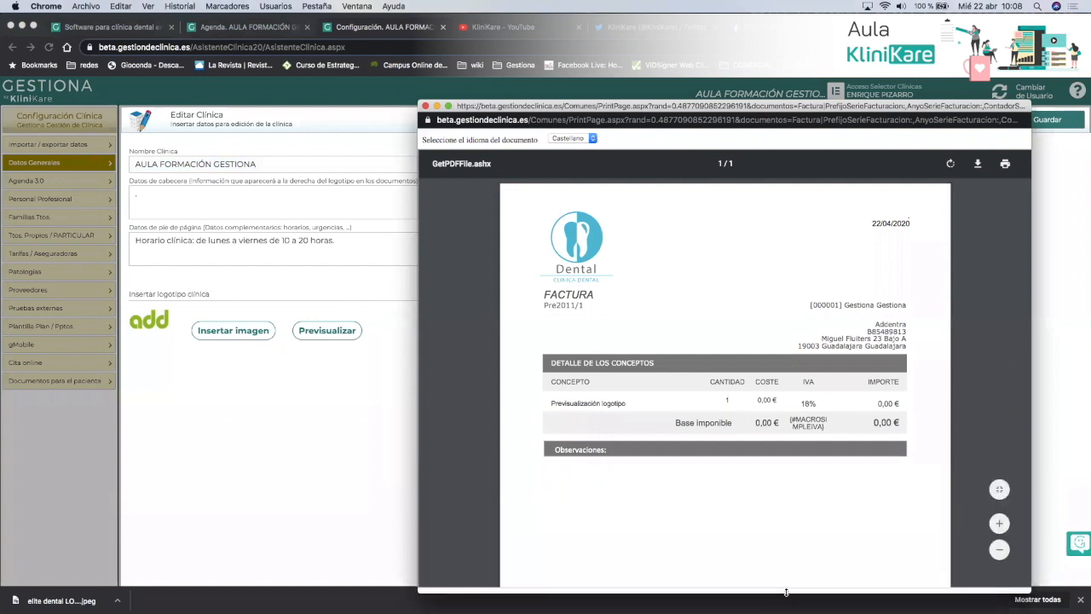
pyautogui.doubleClick(905, 213)
pyautogui.scroll(-3, 812, 339)
pyautogui.scroll(-2, 813, 338)
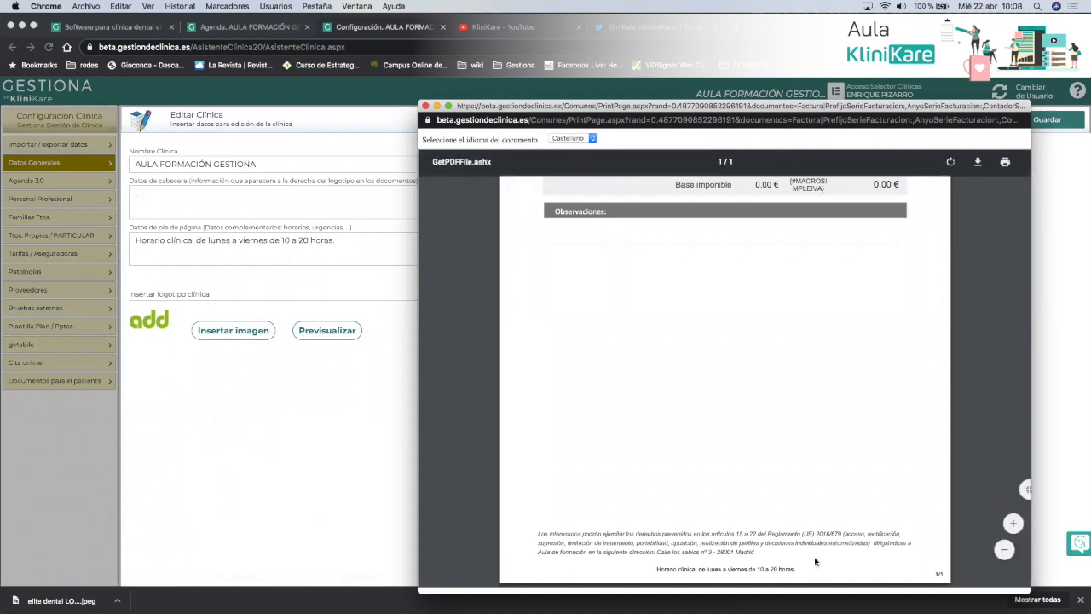
pyautogui.moveTo(797, 573); pyautogui.dragTo(653, 573)
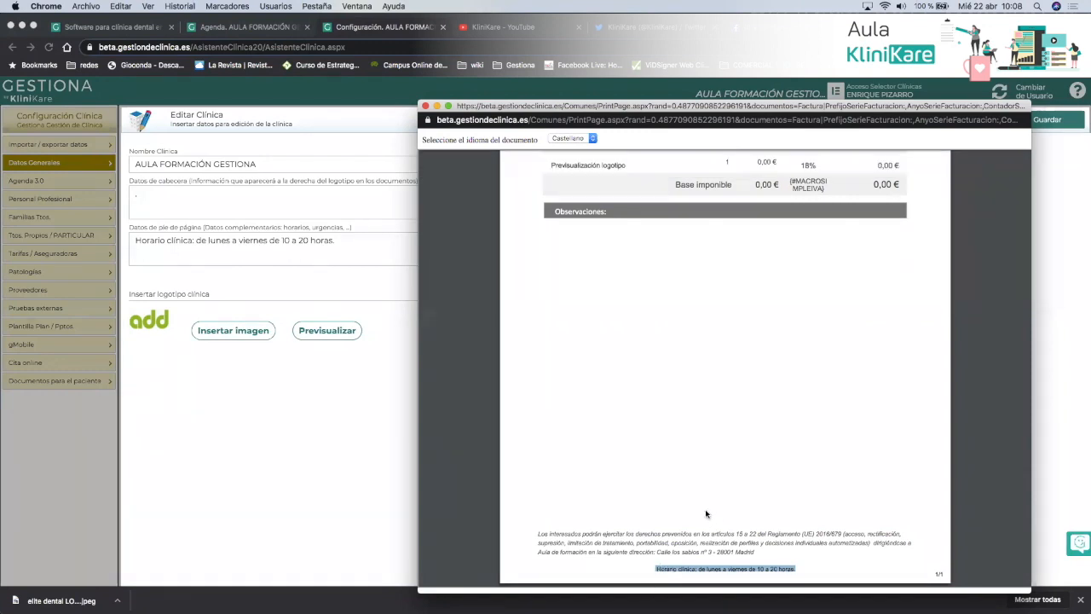
pyautogui.scroll(5, 696, 372)
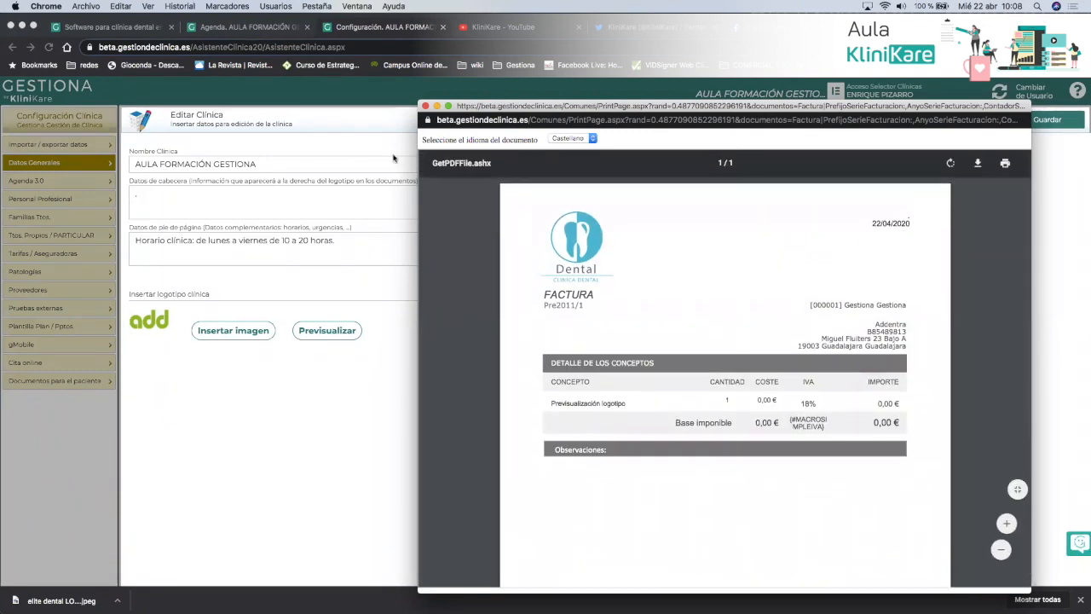
pyautogui.click(281, 255)
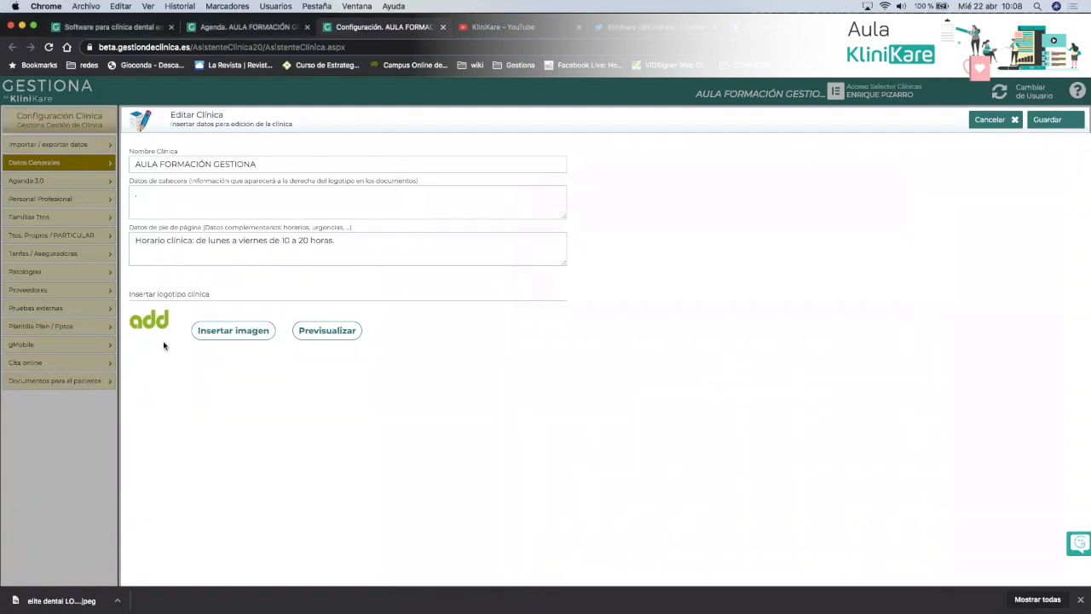
pyautogui.click(238, 331)
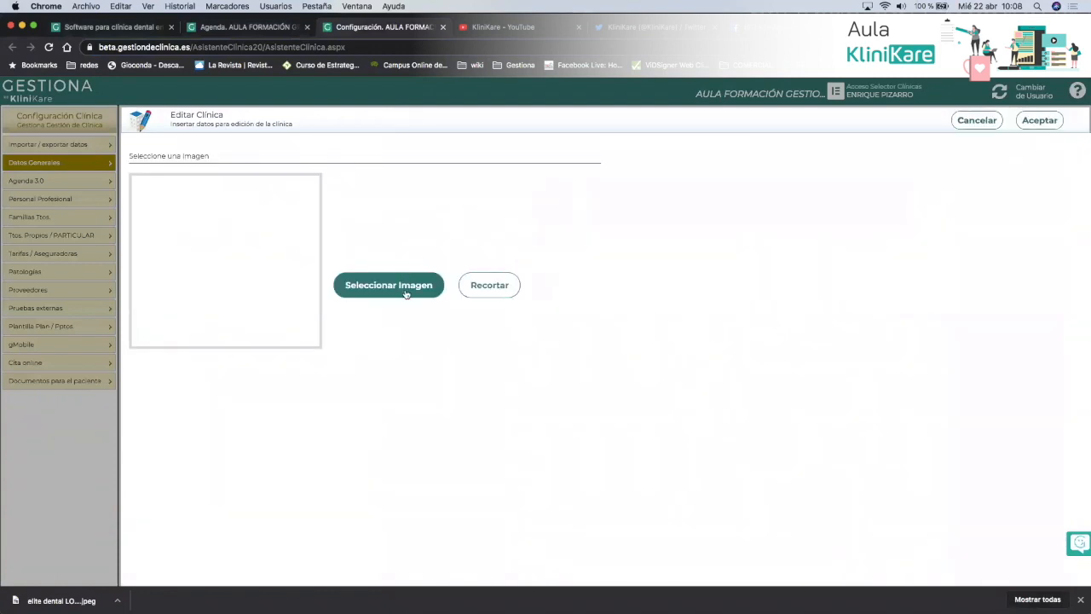
pyautogui.click(379, 286)
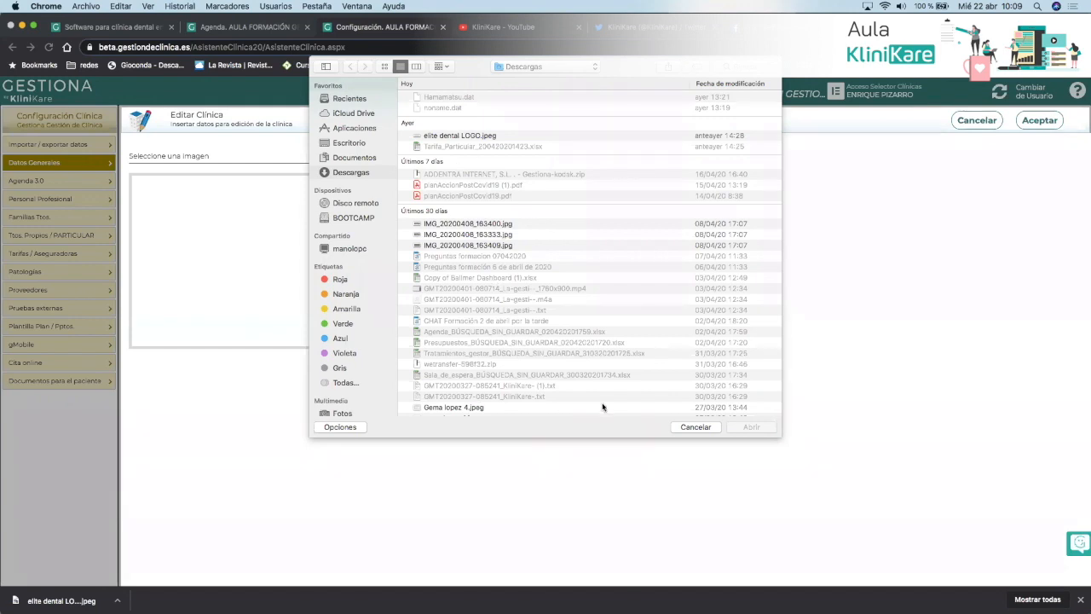
pyautogui.click(695, 426)
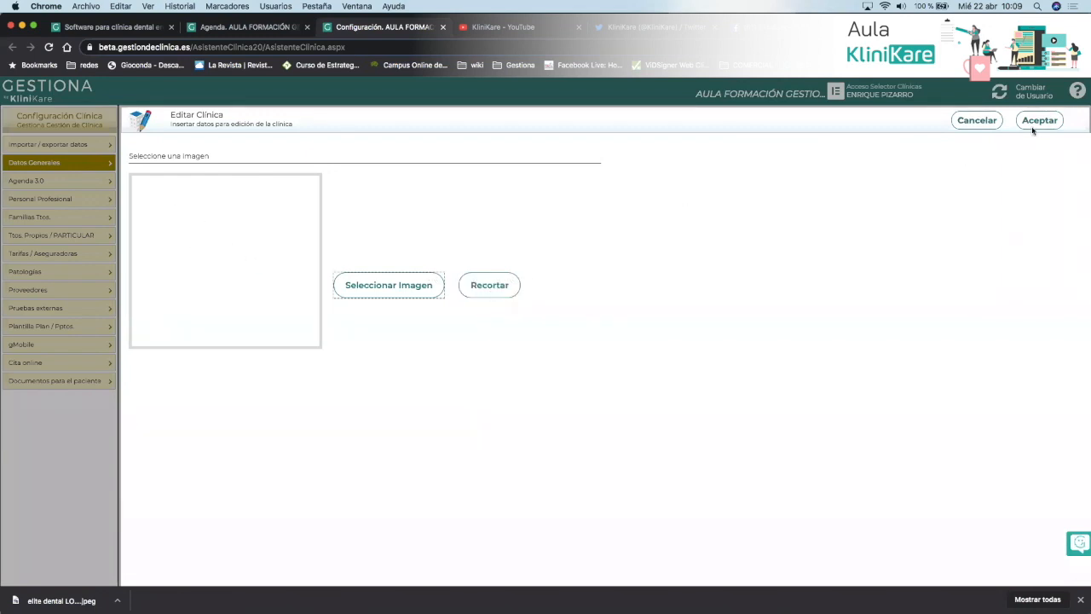
pyautogui.click(977, 120)
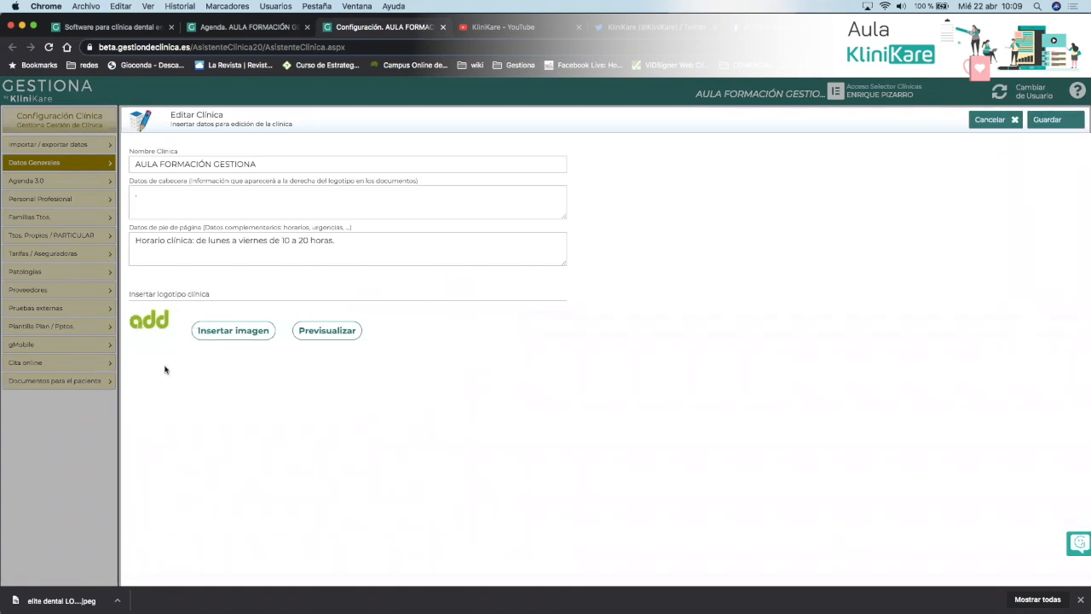
# Check the logo in the document preview, close the preview and save the clinic data
pyautogui.click(335, 331)
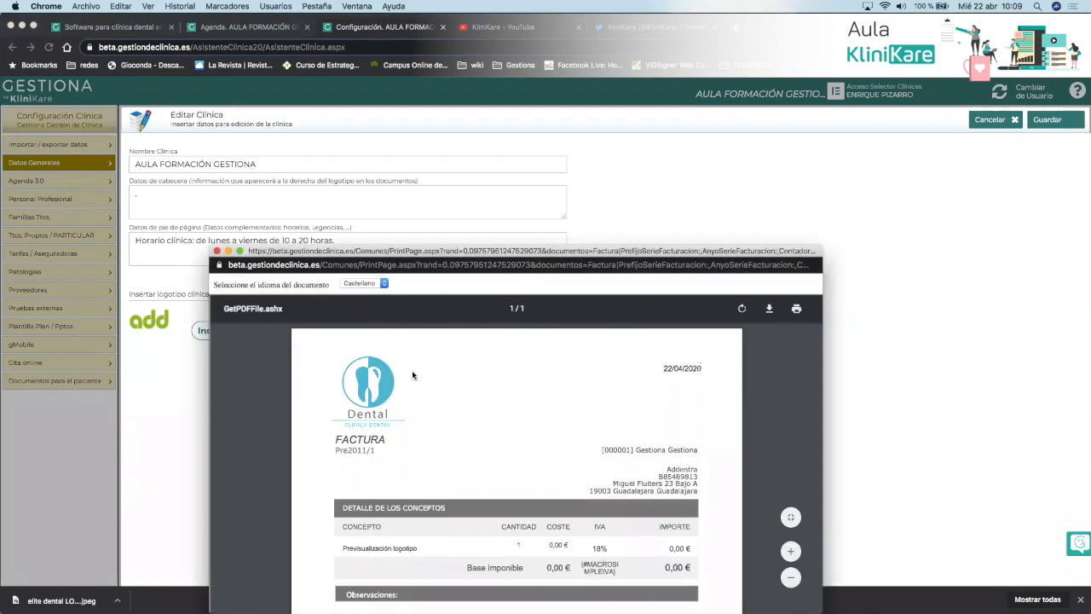
pyautogui.click(217, 250)
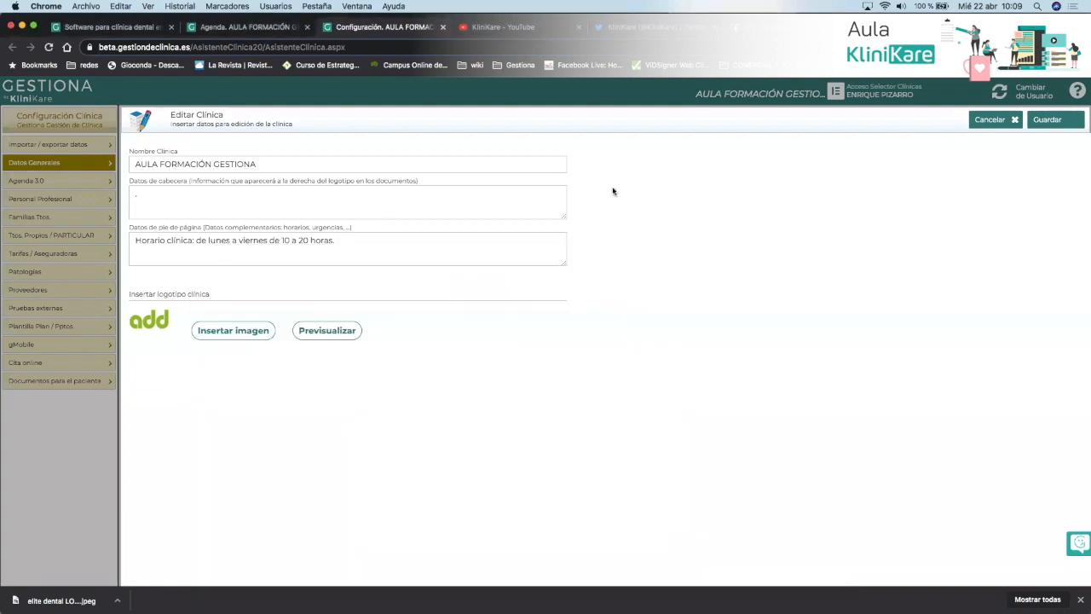
pyautogui.click(1061, 126)
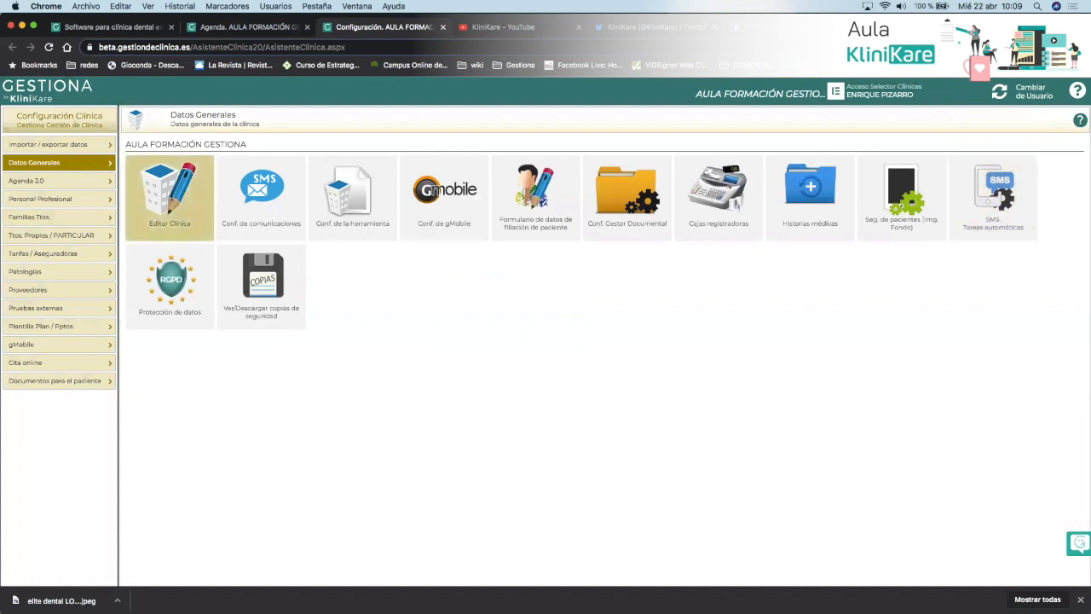
# Reopen Editar Clínica, view the sample invoice preview and leave the form without saving
pyautogui.click(172, 199)
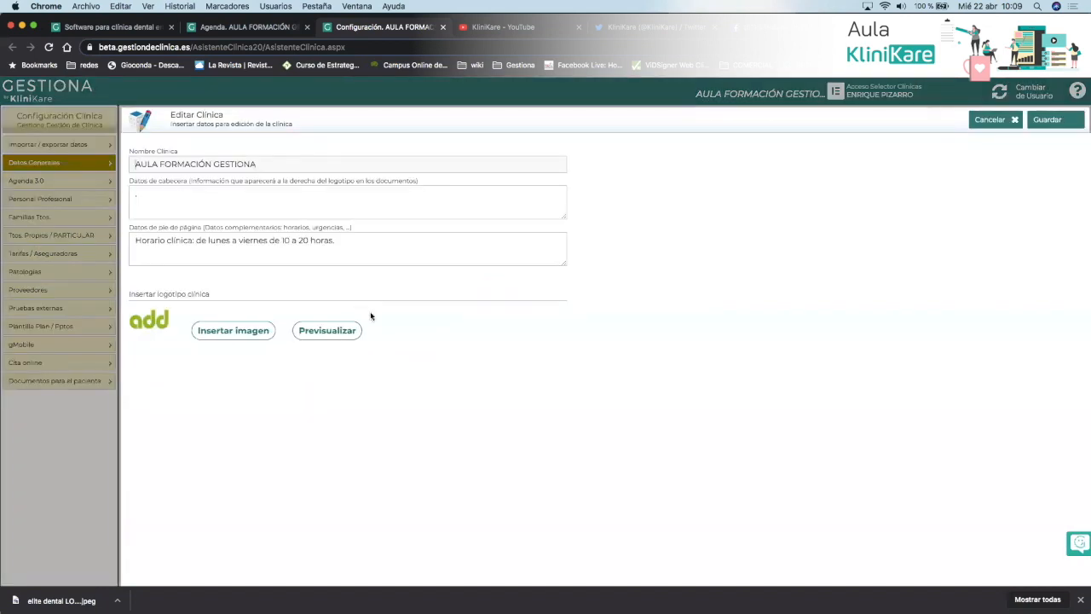
pyautogui.click(327, 332)
pyautogui.moveTo(442, 258); pyautogui.dragTo(553, 145)
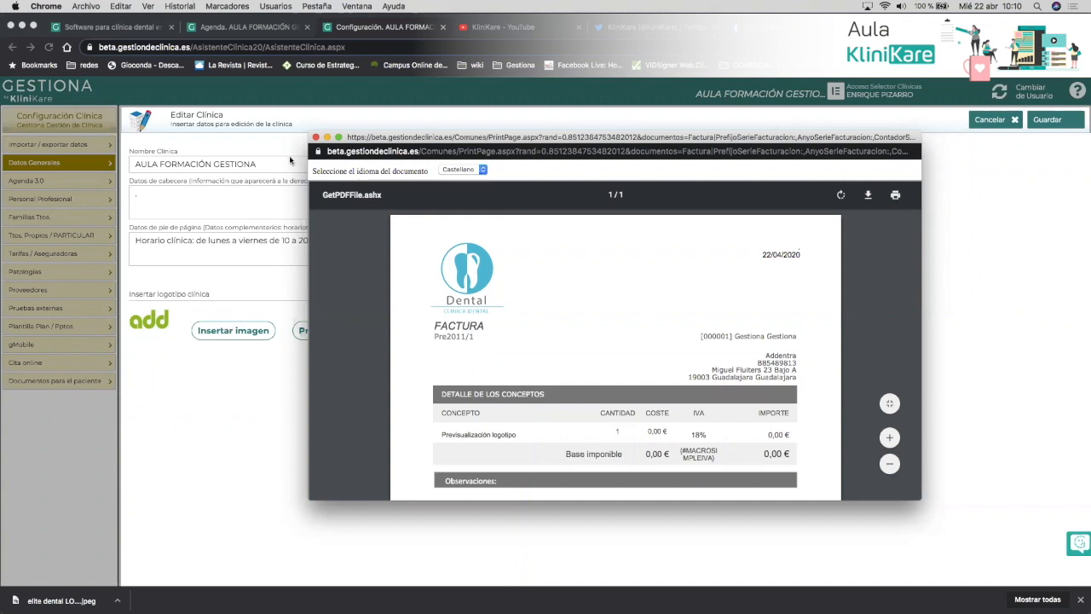
pyautogui.click(315, 136)
pyautogui.click(986, 119)
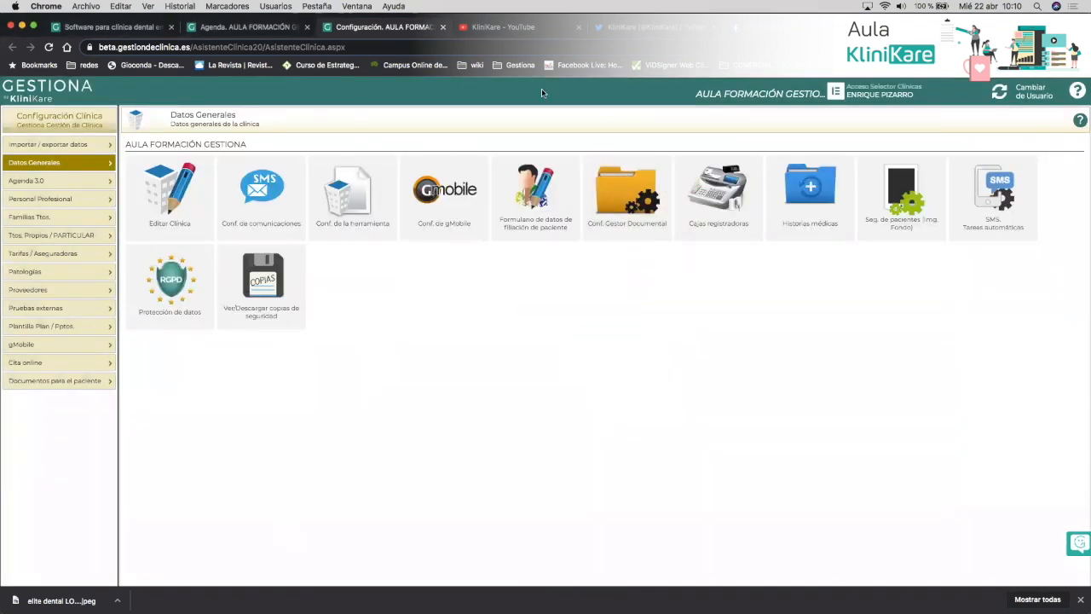
# Switch to the configuration of the Élite Dental Vallehermoso clinic and open its Editar Clínica form
pyautogui.click(861, 96)
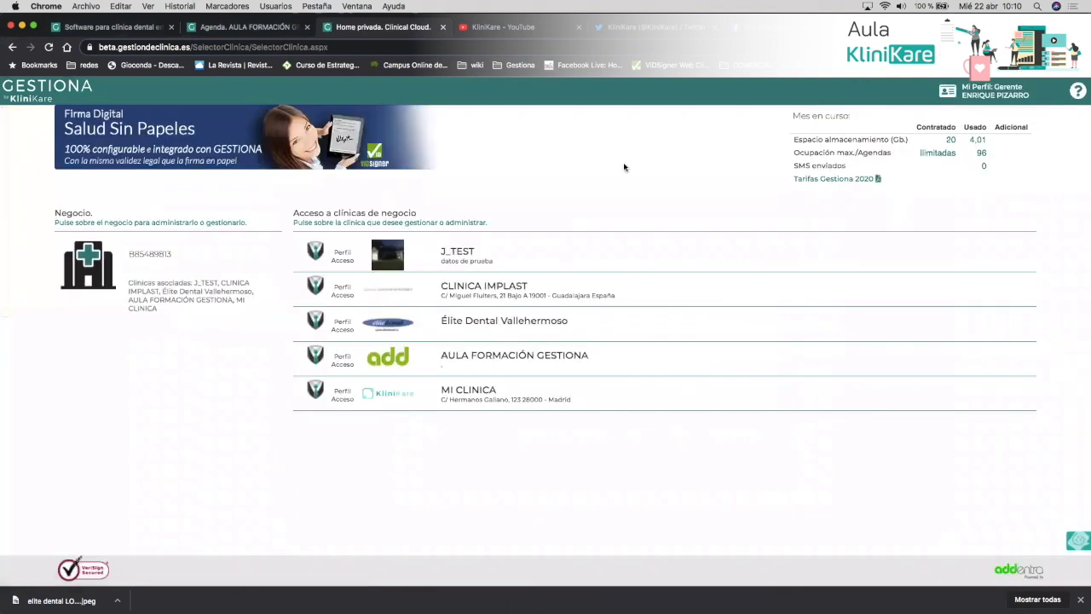
pyautogui.moveTo(208, 586)
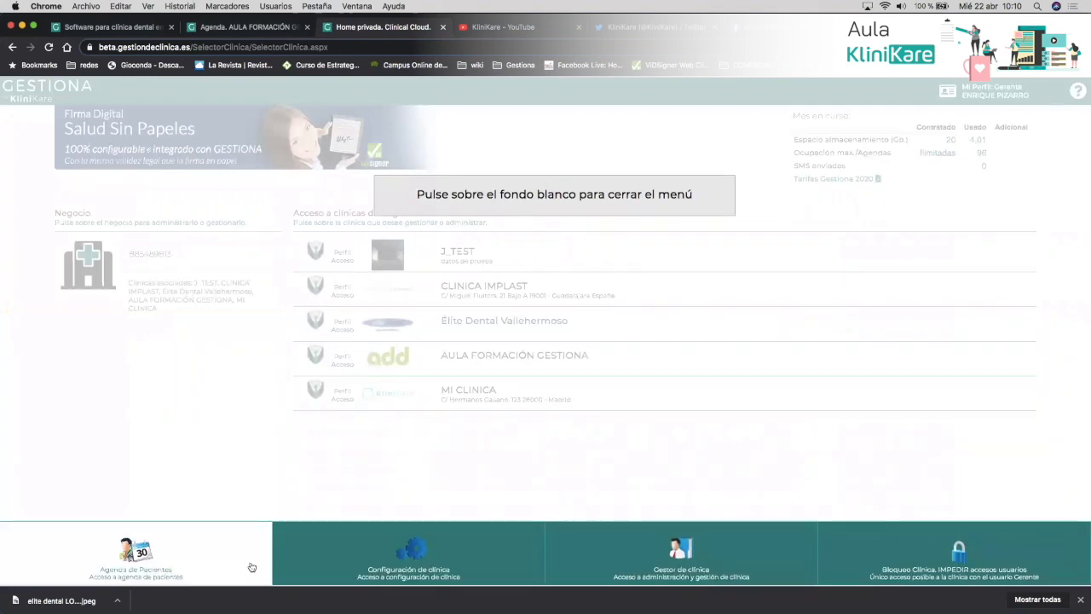
pyautogui.click(281, 567)
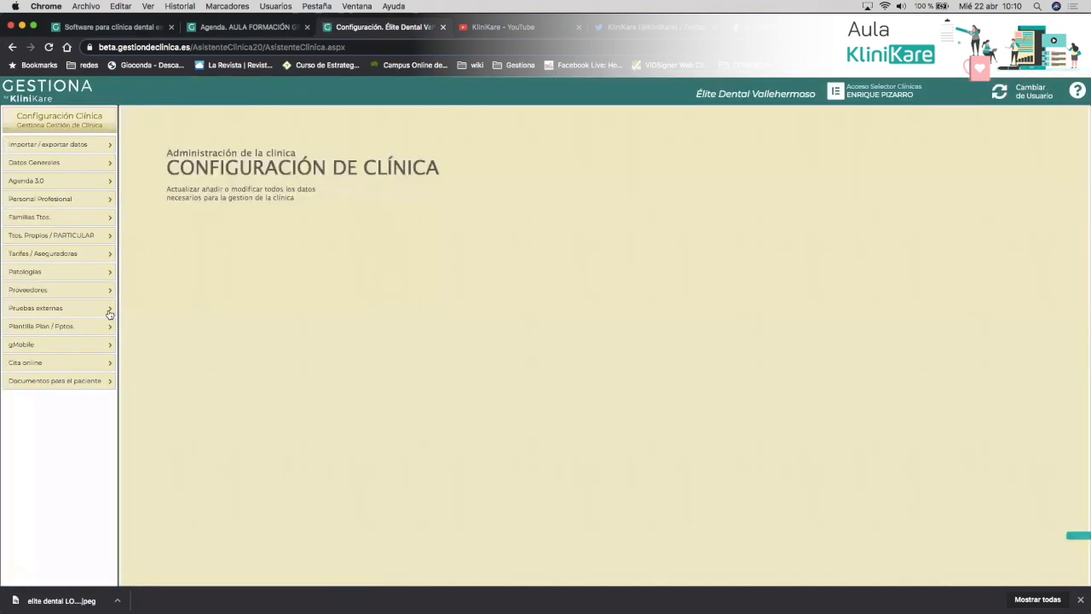
pyautogui.click(51, 161)
pyautogui.click(171, 181)
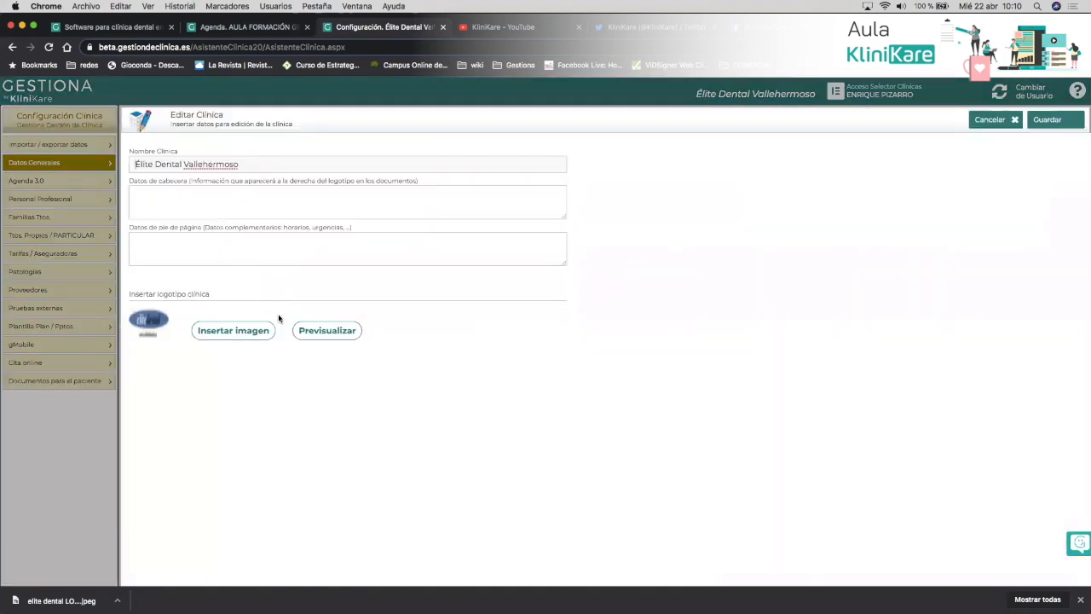
# Preview the Élite Dental Vallehermoso logo on a sample invoice and examine the page down to its footer
pyautogui.click(348, 332)
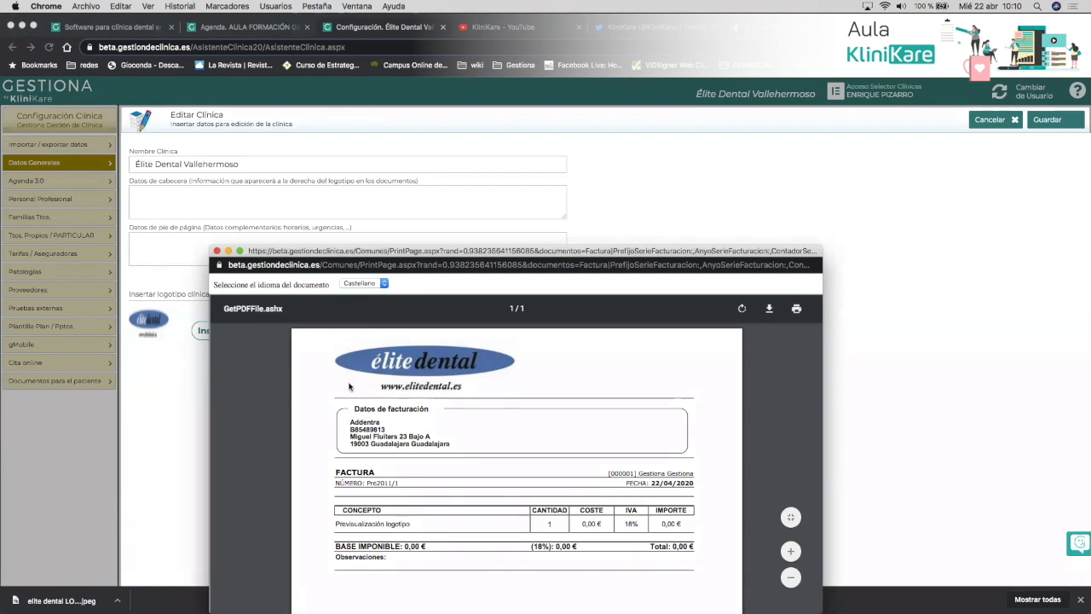
pyautogui.scroll(-1, 578, 493)
pyautogui.scroll(-10, 578, 493)
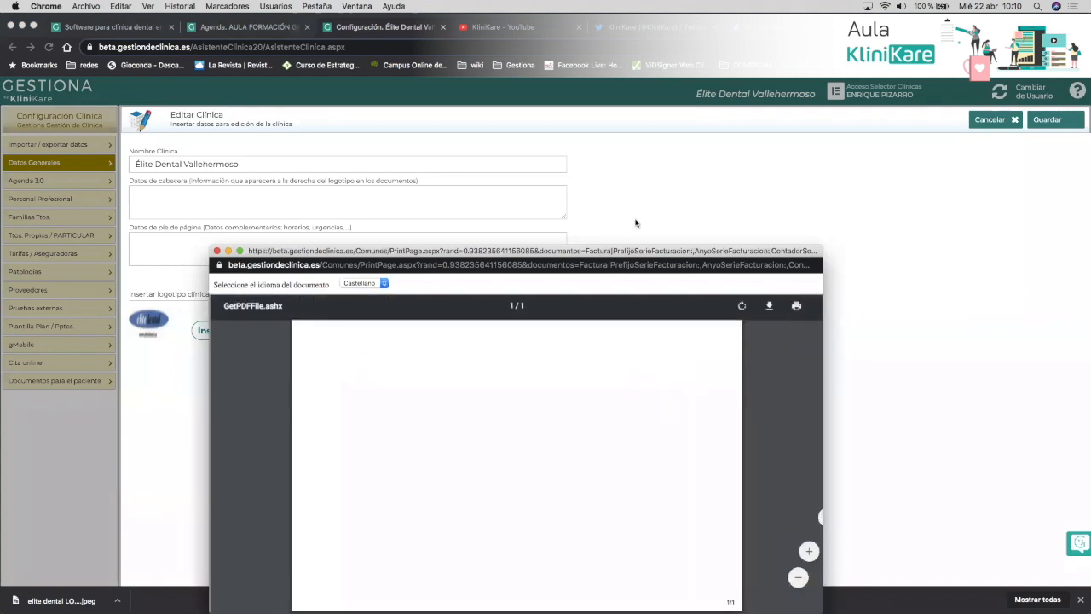
pyautogui.moveTo(631, 252); pyautogui.dragTo(664, 65)
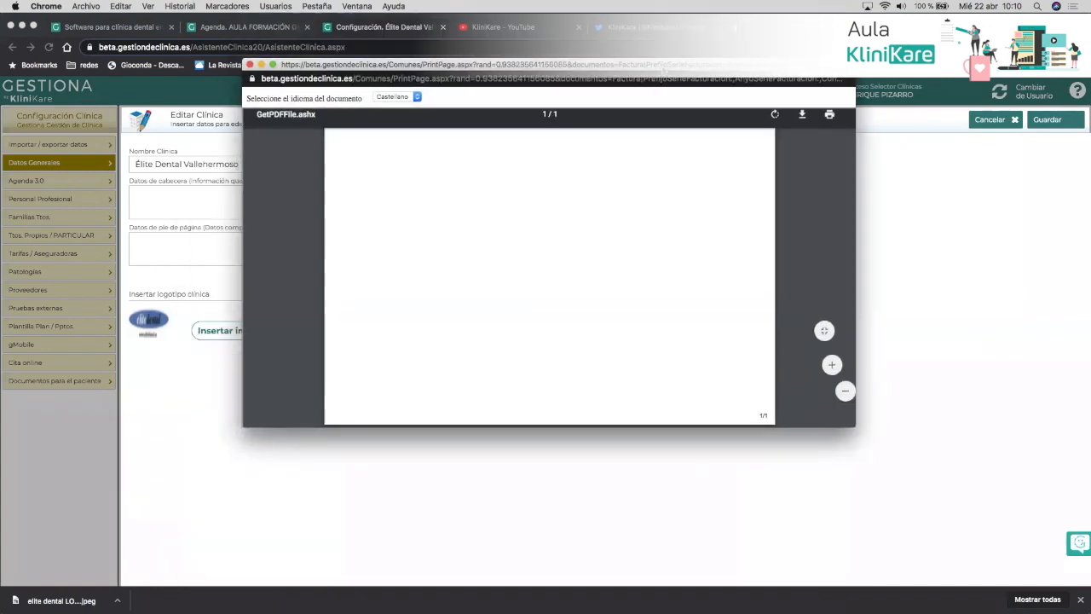
# Close the sample invoice preview, leave the Élite Dental Vallehermoso form without saving and return to the clinic selector
pyautogui.click(249, 65)
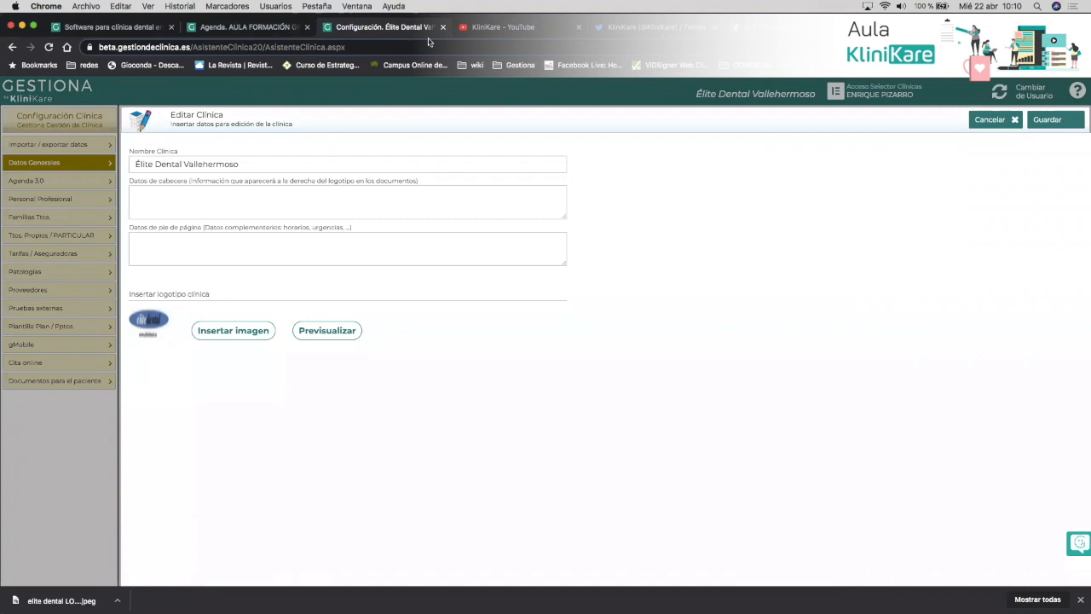
pyautogui.click(991, 120)
pyautogui.click(869, 94)
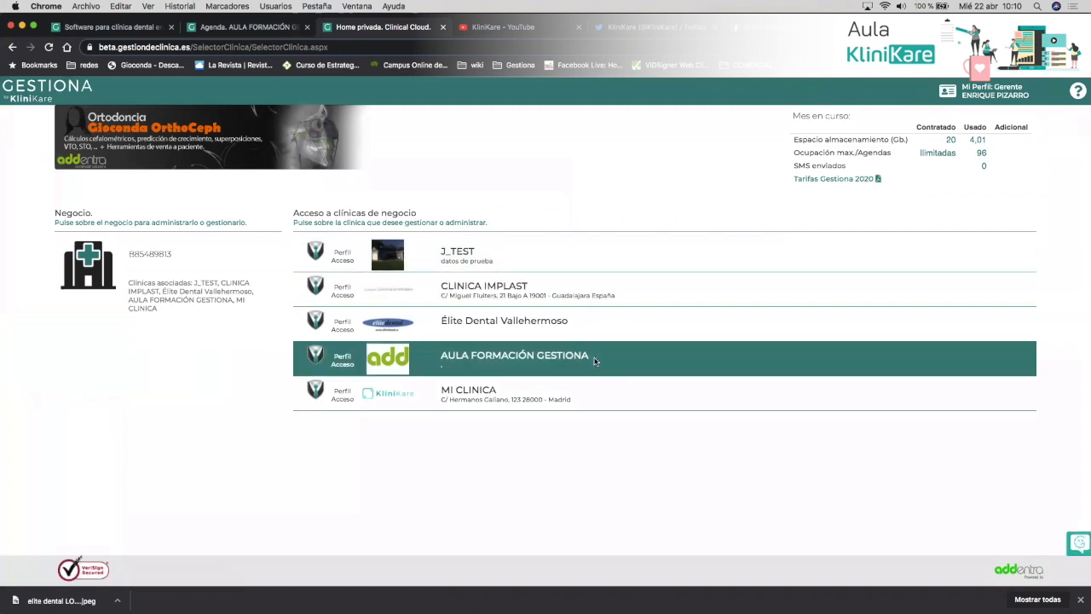
# Enter the configuration of AULA FORMACIÓN GESTIONA, review its Editar Clínica form and leave it without saving
pyautogui.click(595, 360)
pyautogui.click(380, 560)
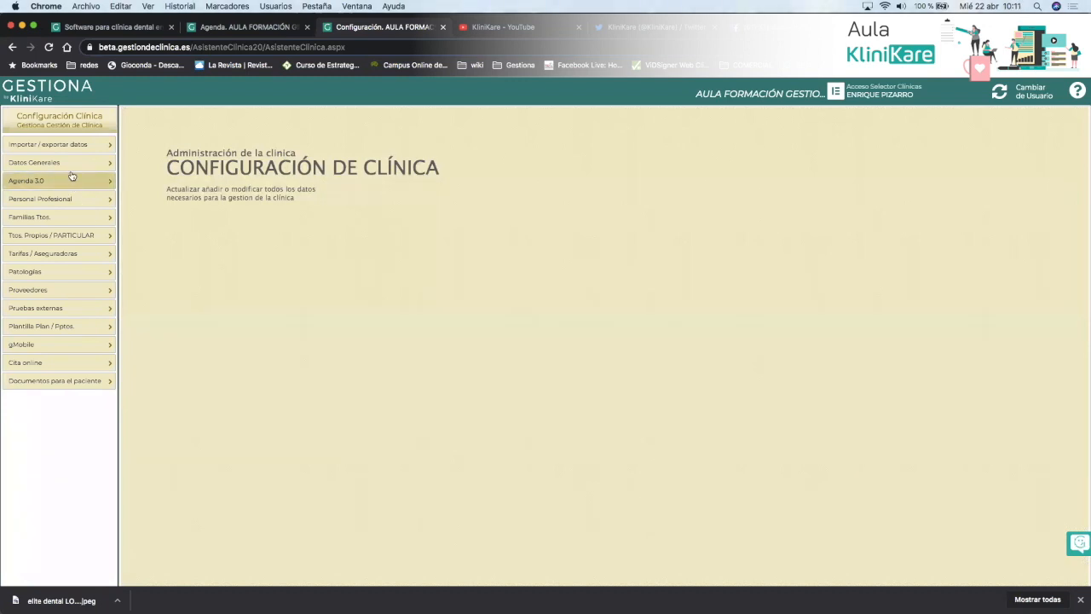
pyautogui.click(100, 165)
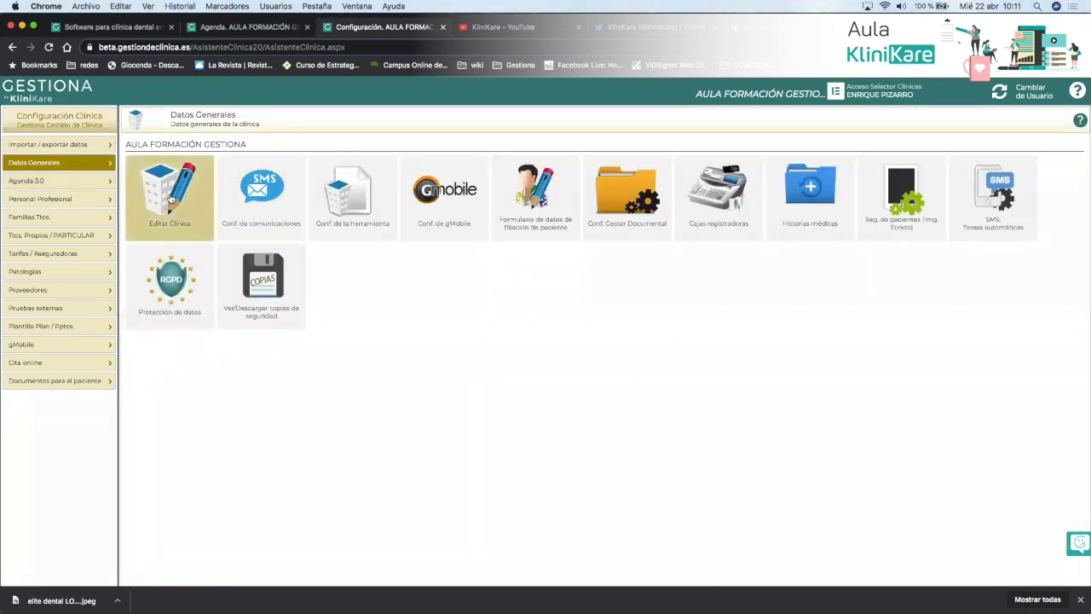
pyautogui.click(172, 195)
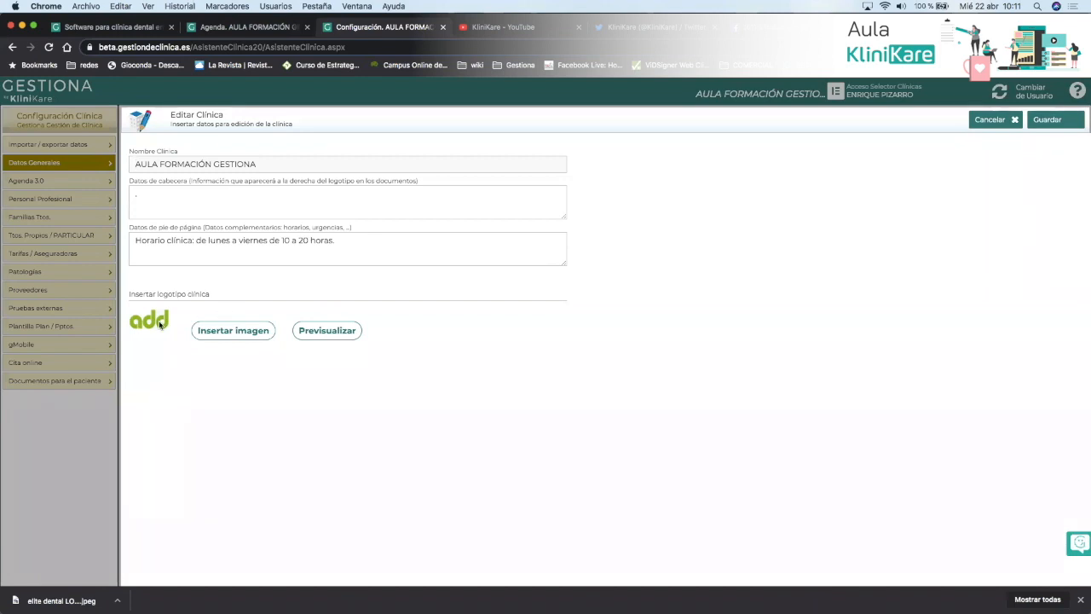
pyautogui.click(981, 124)
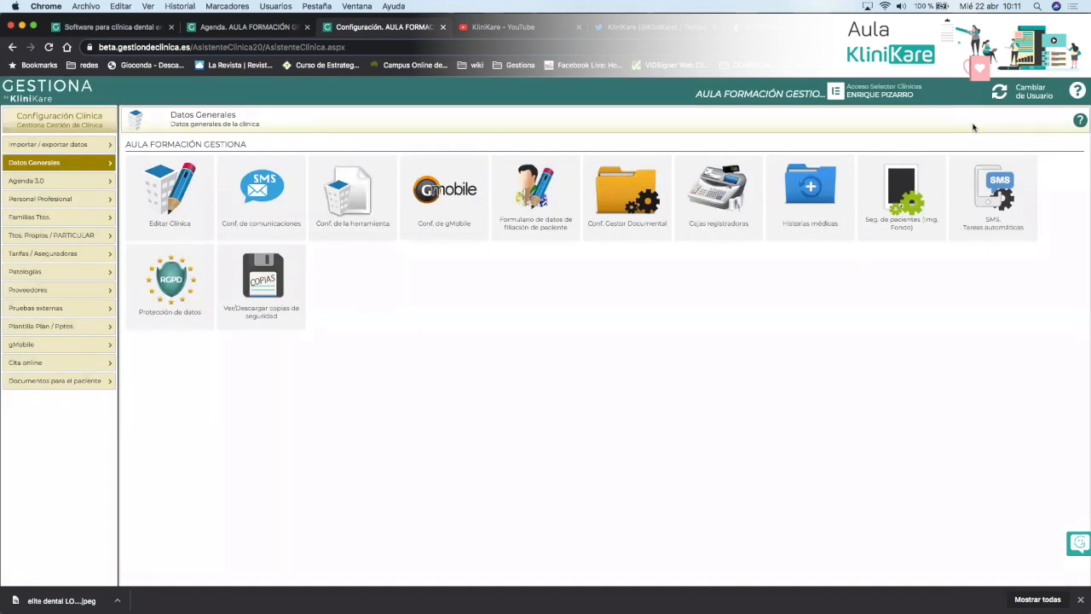
# Open the communications configuration and review the sender mail, SMTP server, SMTP port and SSL settings
pyautogui.click(285, 213)
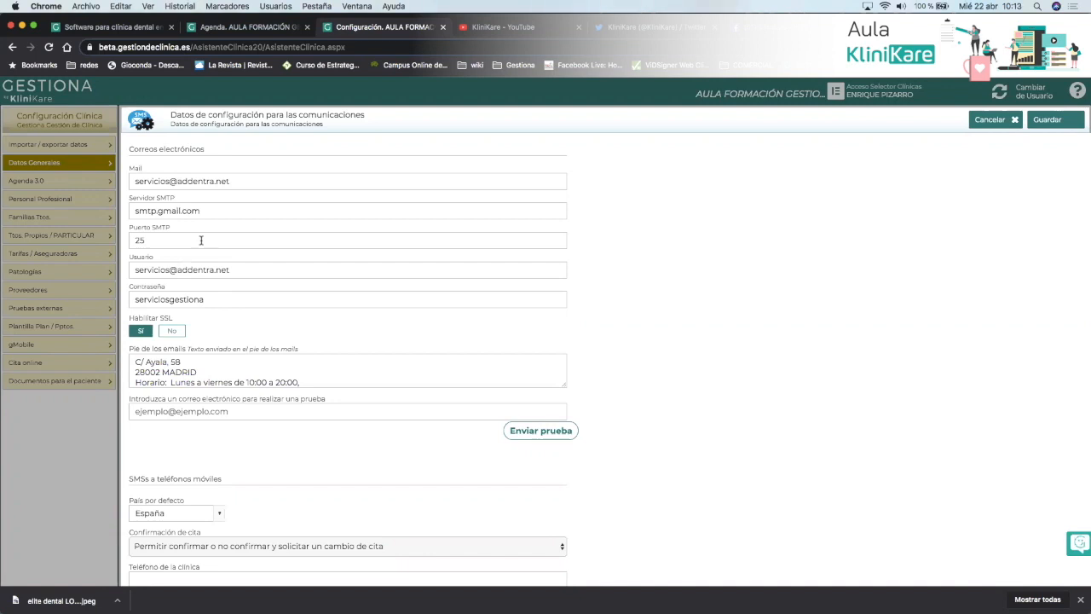
pyautogui.doubleClick(254, 180)
pyautogui.tripleClick(254, 180)
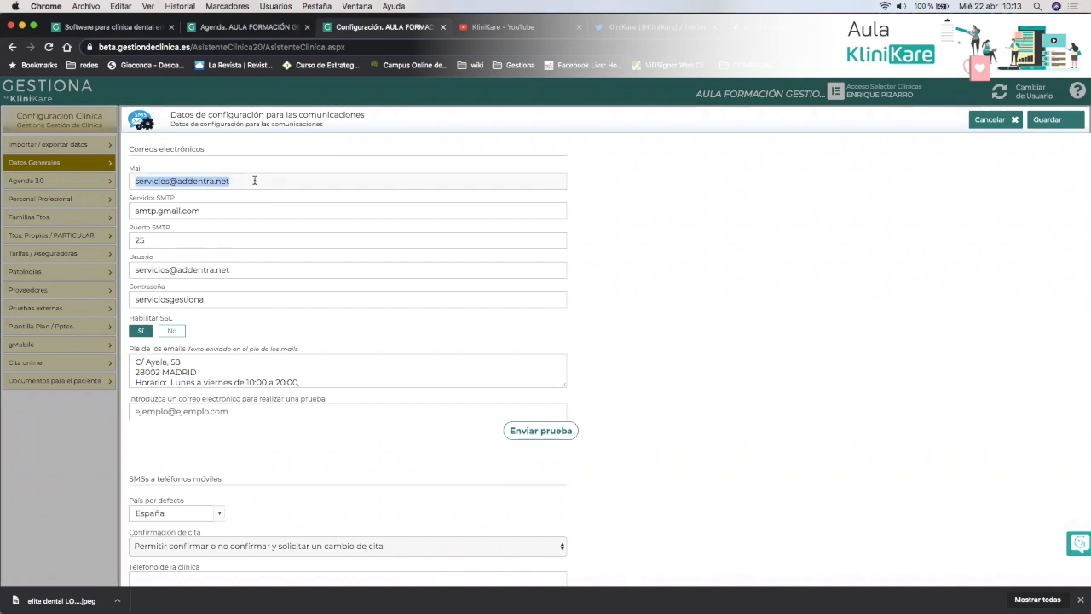
pyautogui.moveTo(178, 198); pyautogui.dragTo(135, 200)
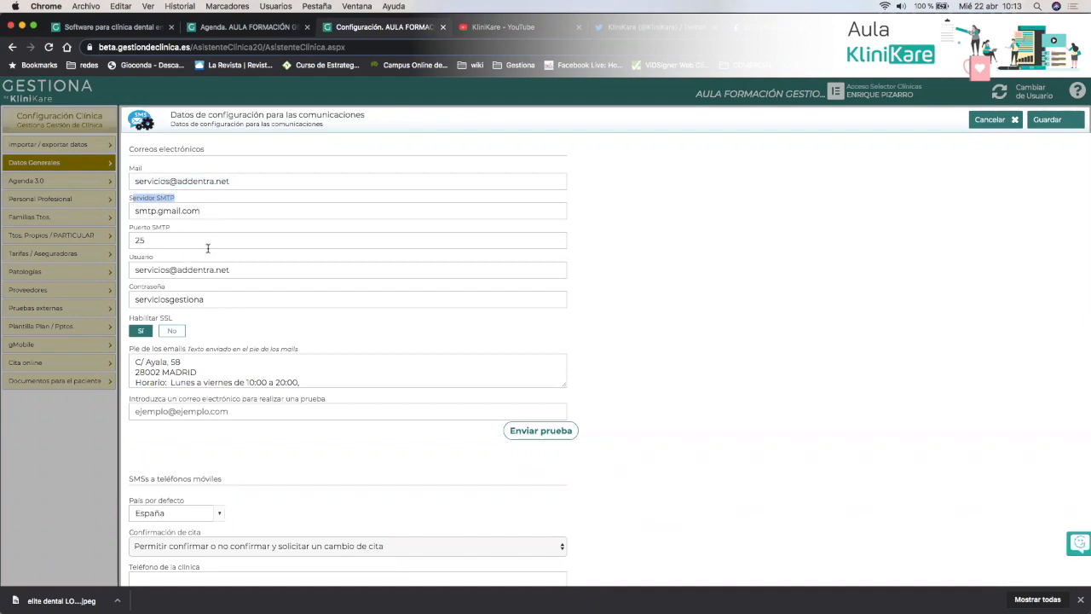
pyautogui.click(195, 241)
pyautogui.click(172, 332)
# Open google.es in an incognito window and search for "servidor smtp gmail"
pyautogui.press('super+shift+n')
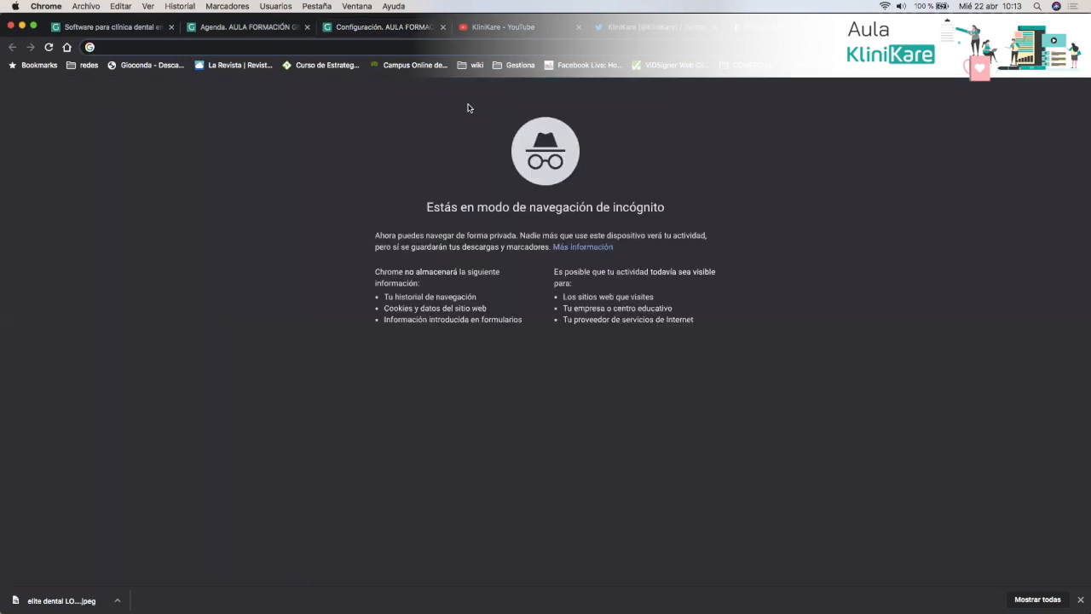
pyautogui.write('google.es')
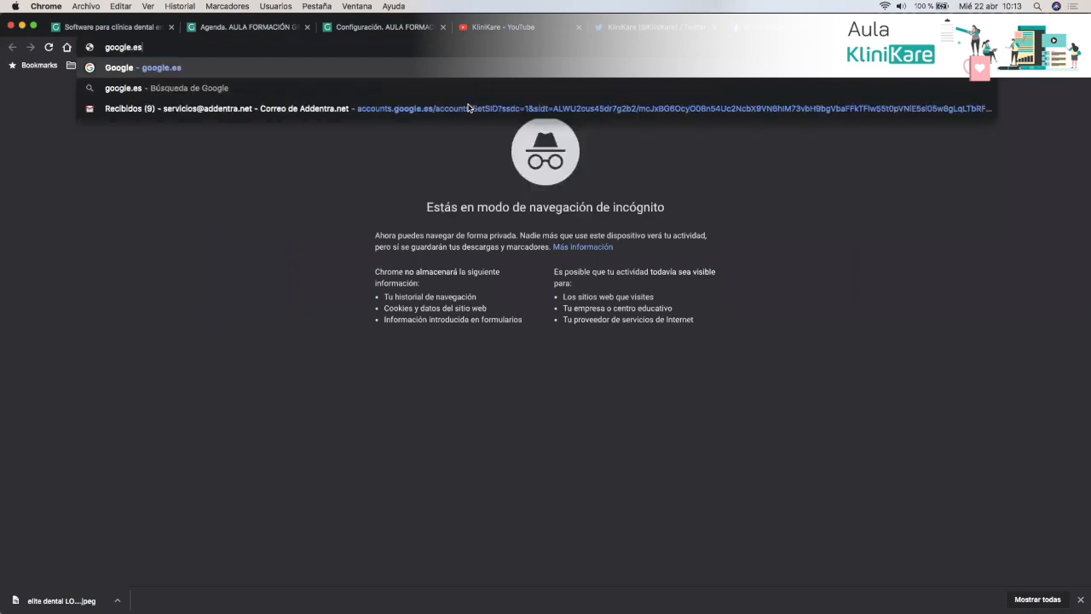
pyautogui.press('Return')
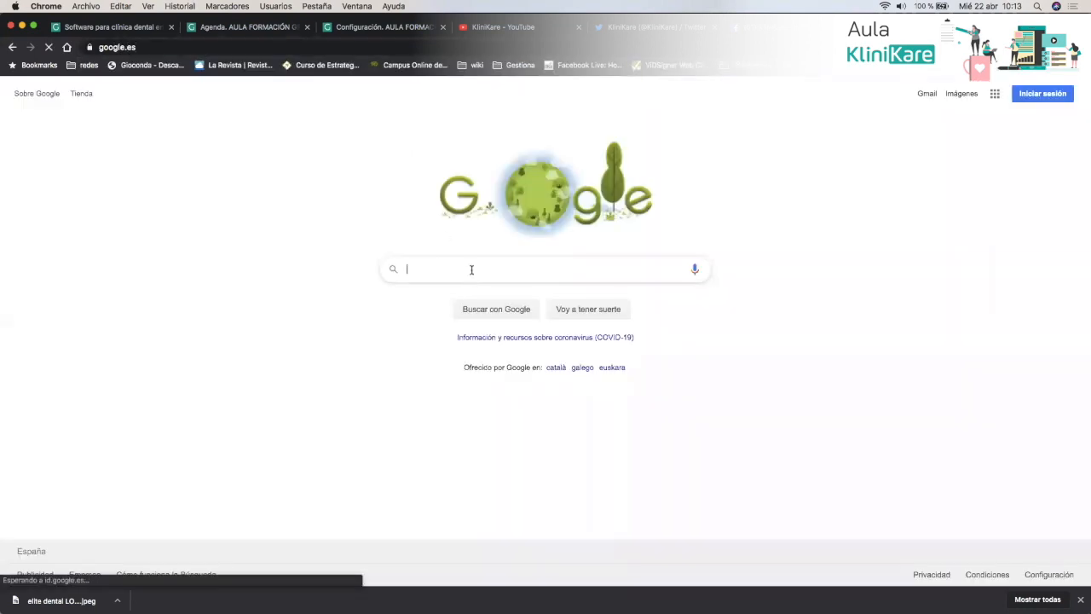
pyautogui.write('serv')
pyautogui.write('idor')
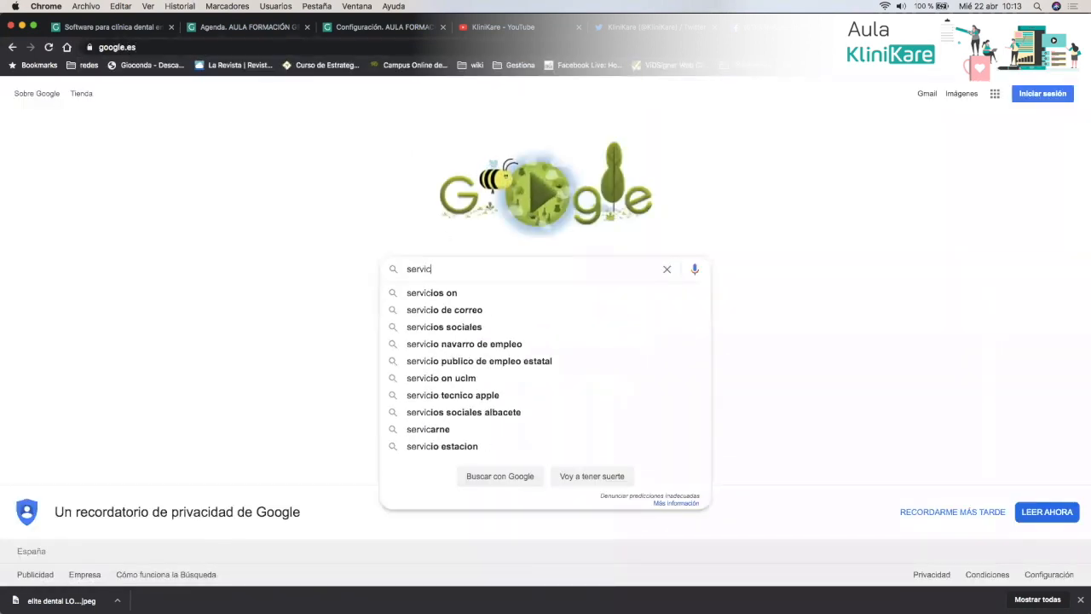
pyautogui.write(' smt')
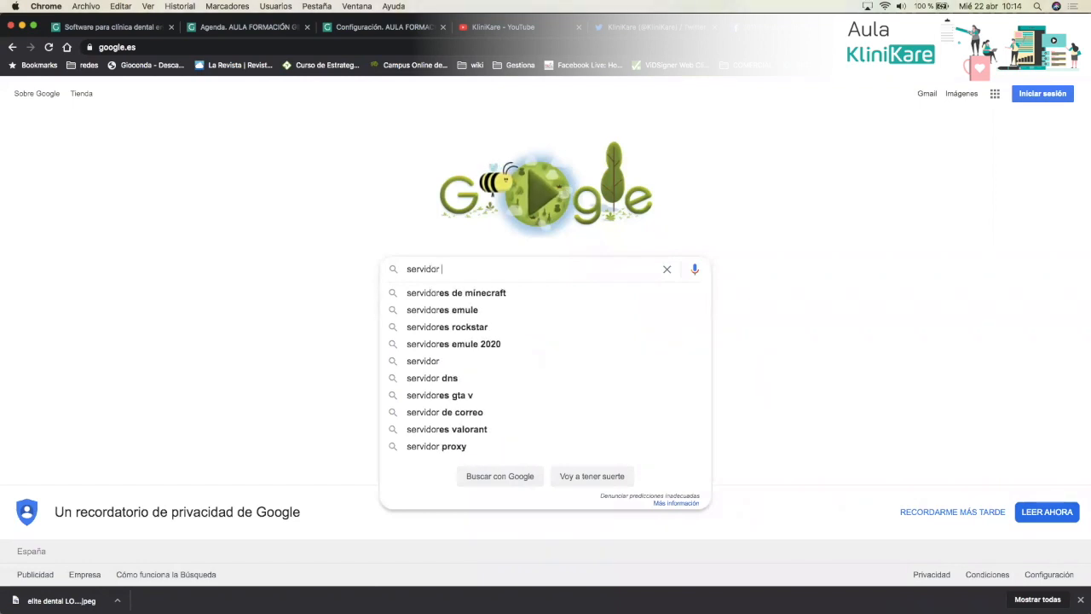
pyautogui.write('p gmail')
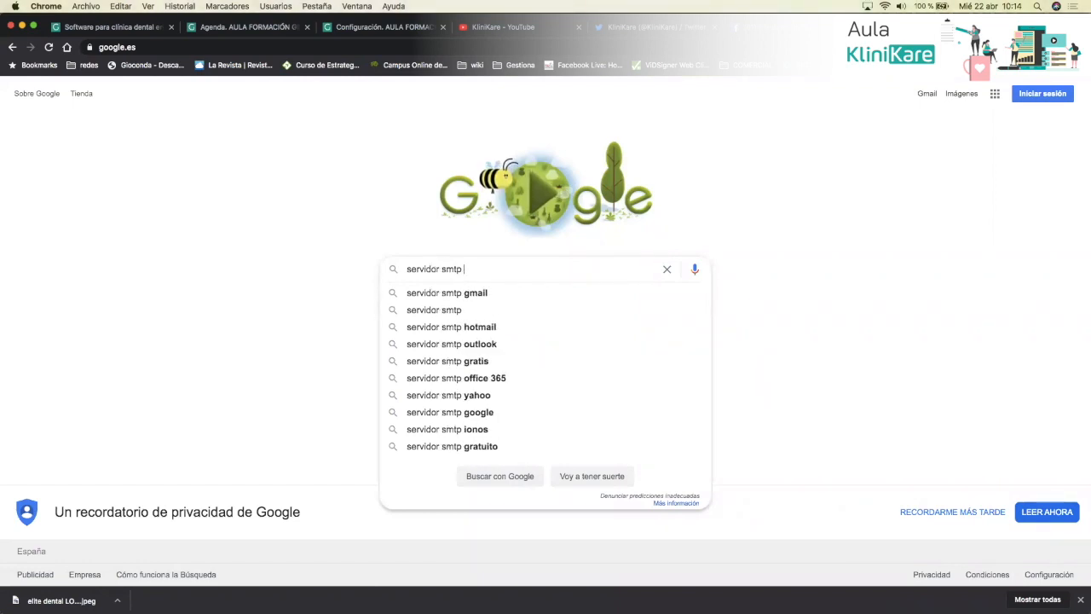
pyautogui.press('Return')
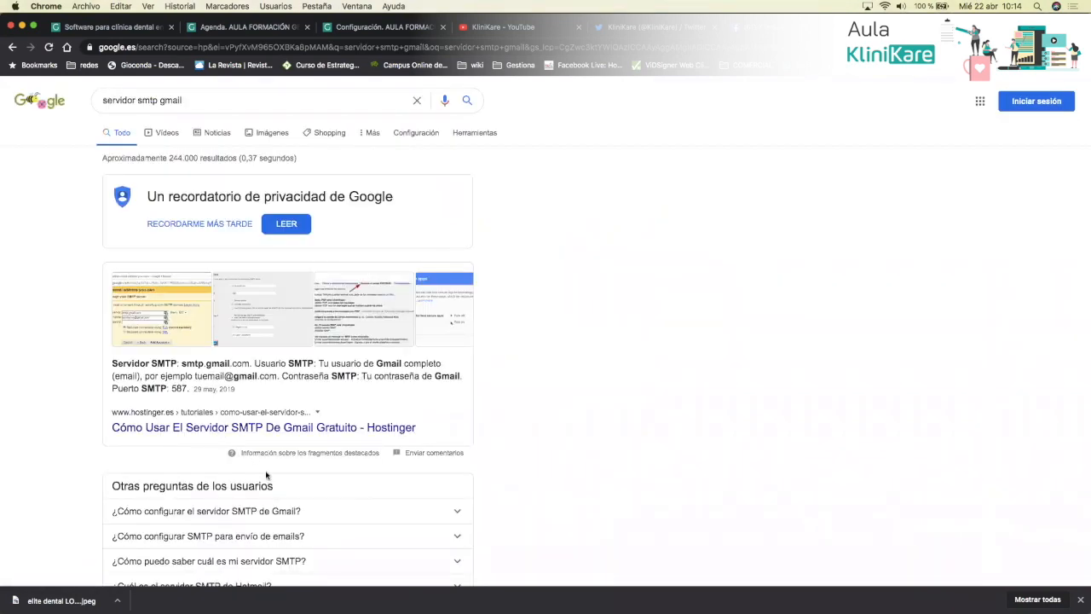
# Examine the Gmail SMTP server address and port number in the featured search result
pyautogui.scroll(-3, 252, 455)
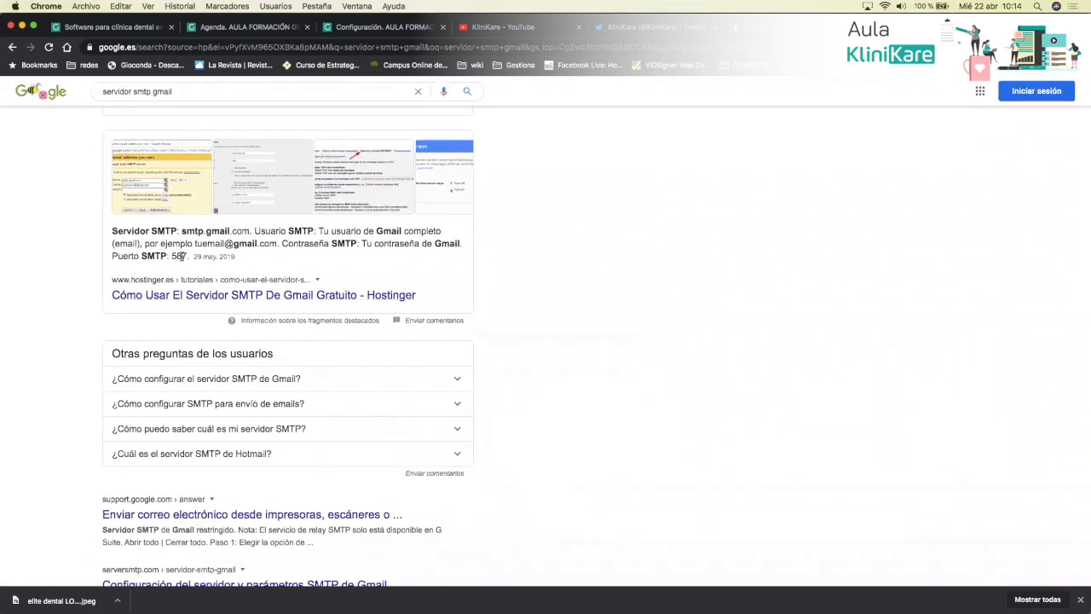
pyautogui.moveTo(179, 230); pyautogui.dragTo(252, 232)
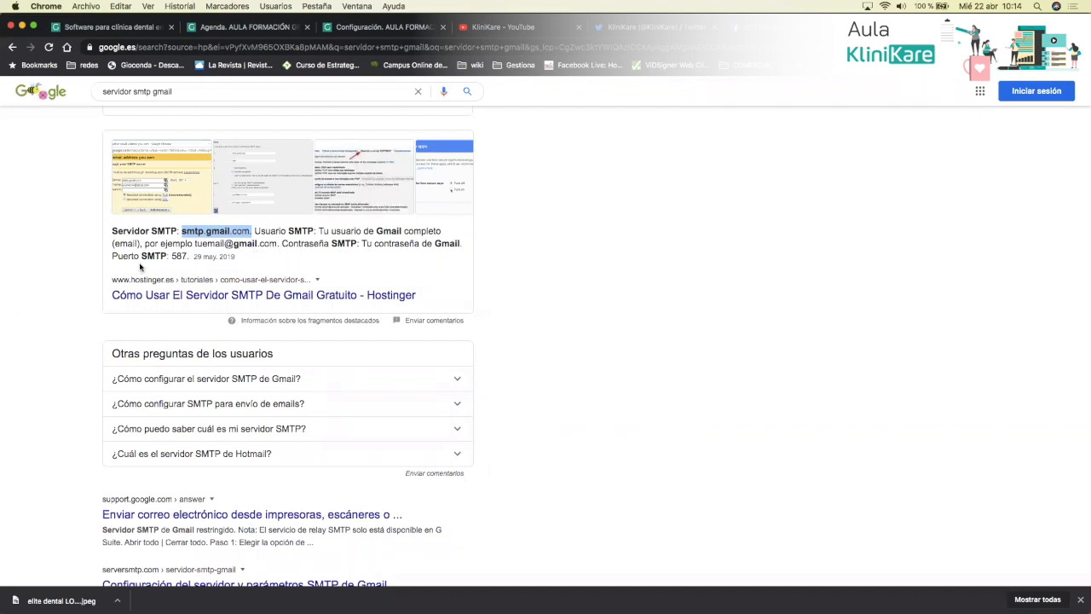
pyautogui.moveTo(171, 256); pyautogui.dragTo(188, 255)
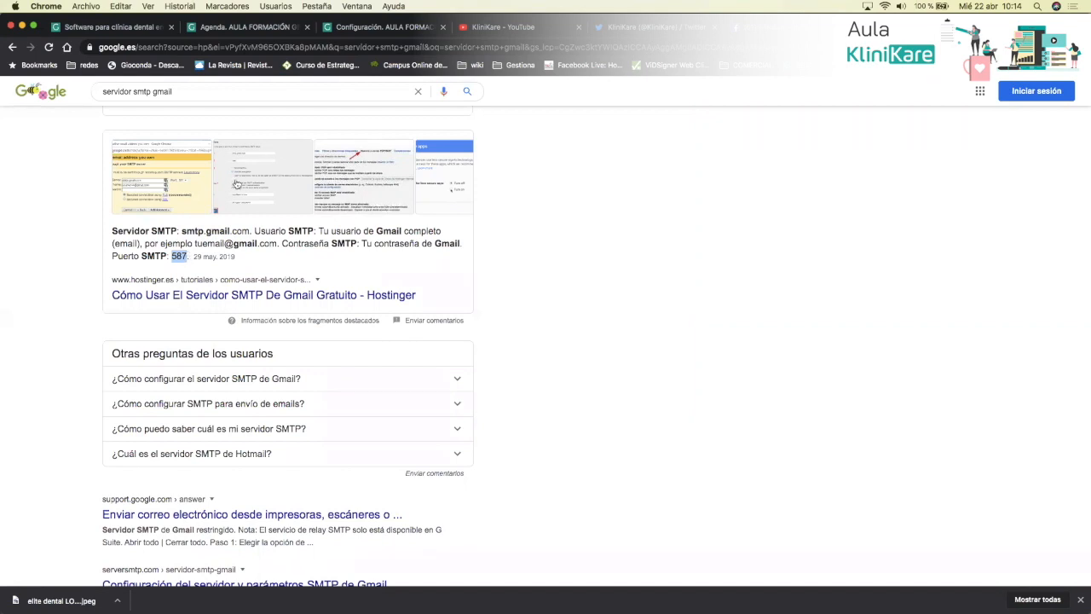
# Return to Gestiona, review the email footer and test email fields, and leave the communications configuration without saving
pyautogui.click(378, 30)
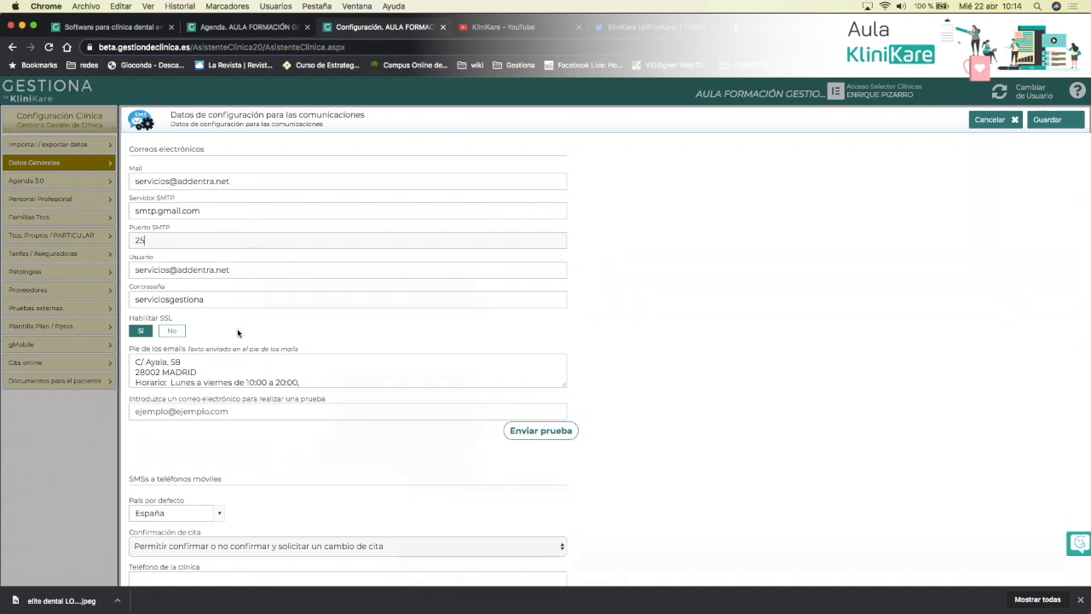
pyautogui.click(273, 377)
pyautogui.press('super+a')
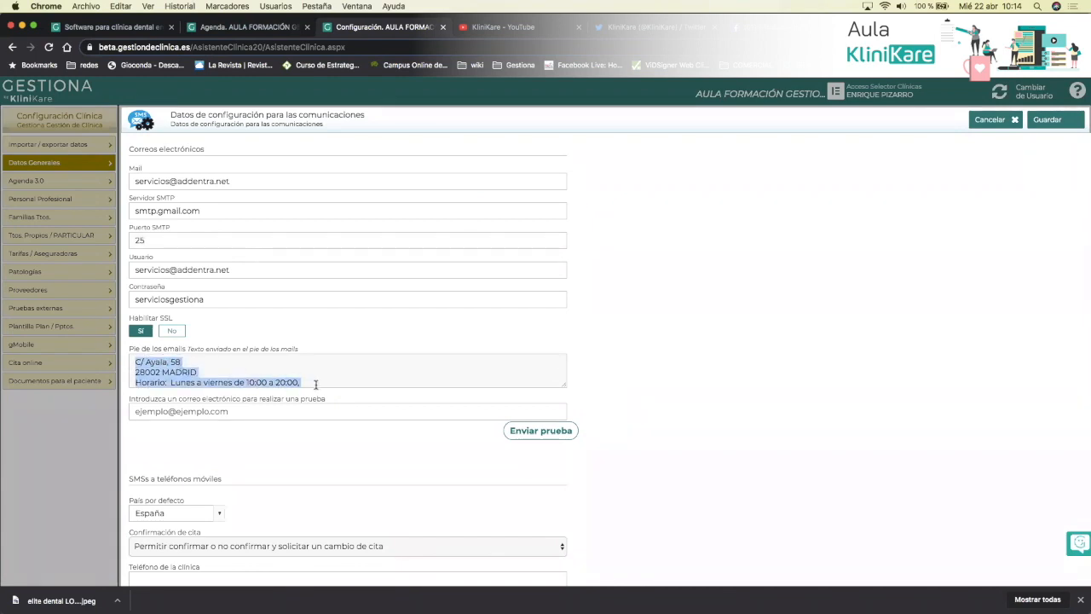
pyautogui.scroll(-1, 284, 440)
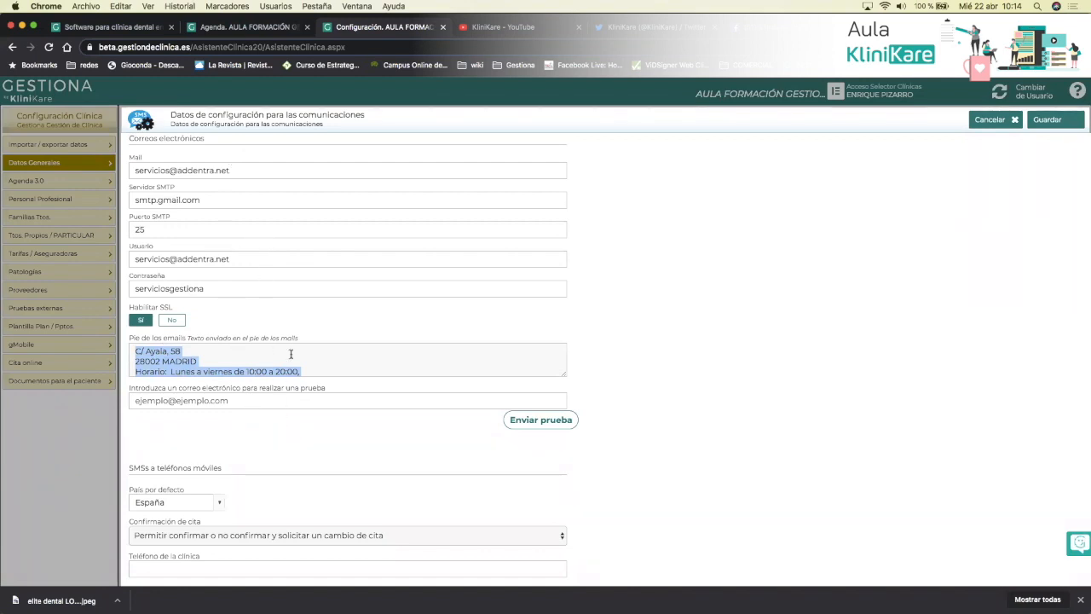
pyautogui.click(321, 397)
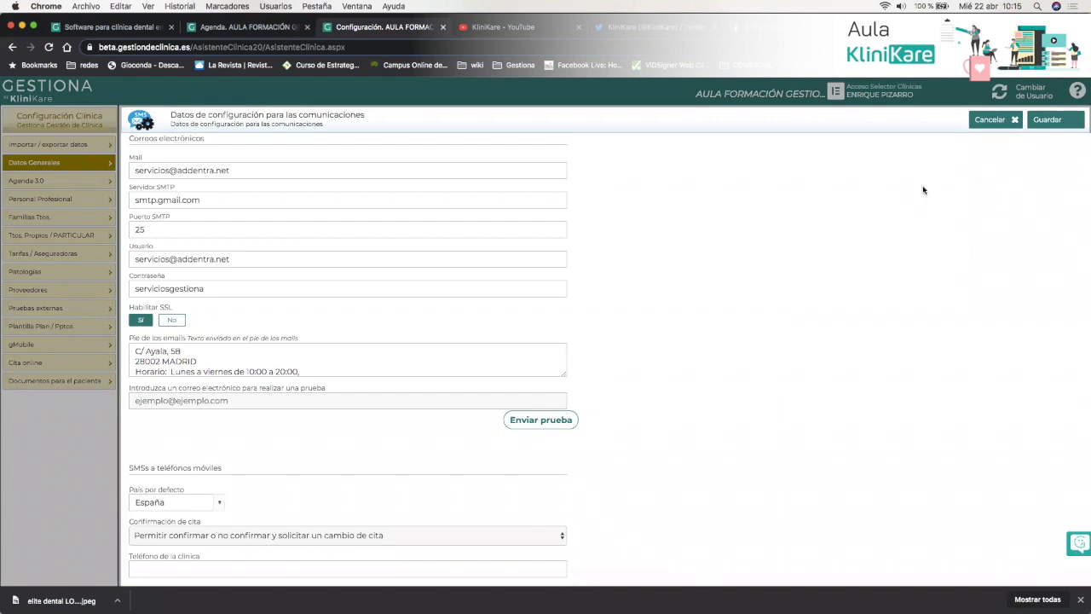
pyautogui.click(980, 120)
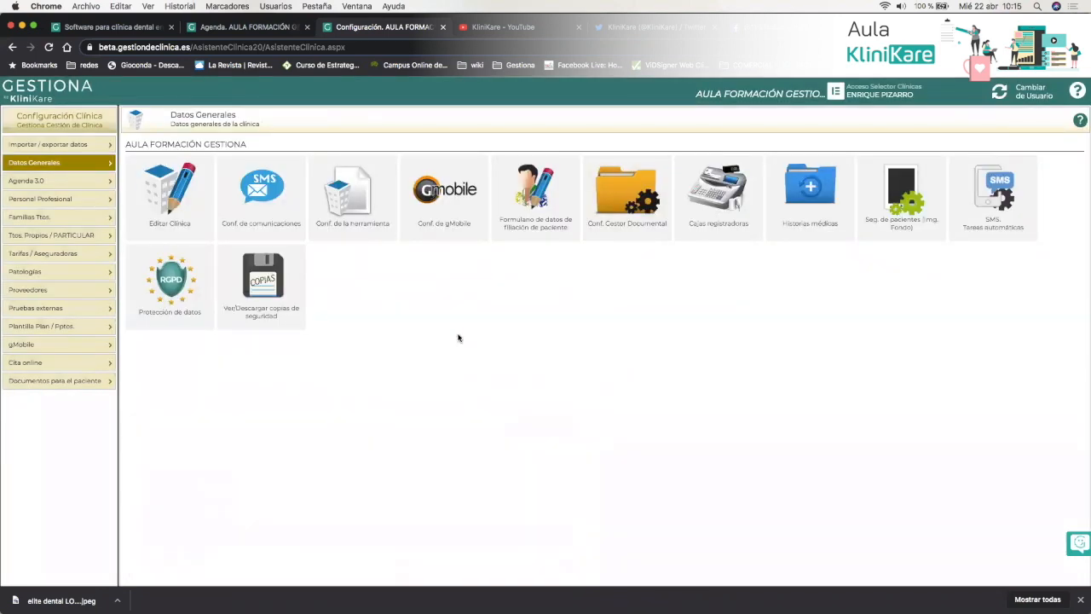
# Open Configuración de la herramienta and highlight the preloaded observations text for budgets
pyautogui.click(363, 188)
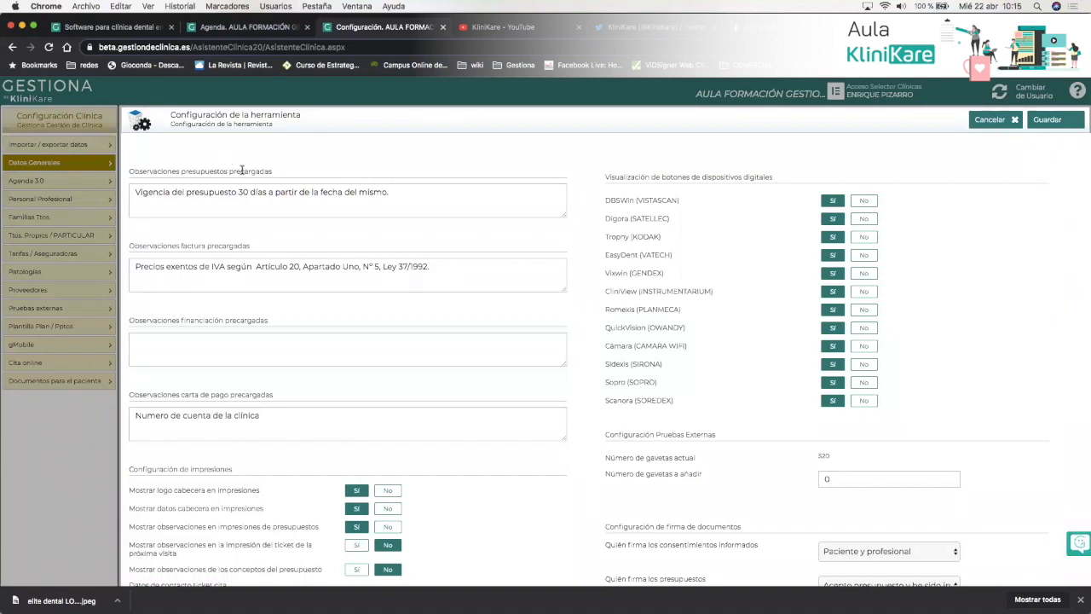
pyautogui.moveTo(394, 191); pyautogui.dragTo(127, 191)
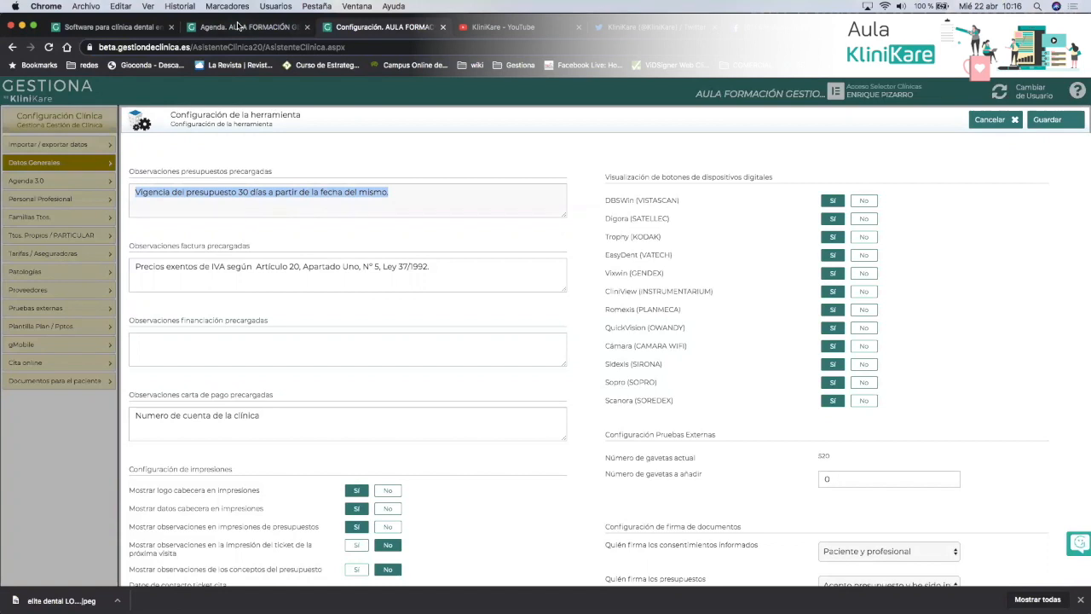
# Open the patient file from the 11:00 appointment in Margarita's agenda column and show its documents
pyautogui.click(239, 27)
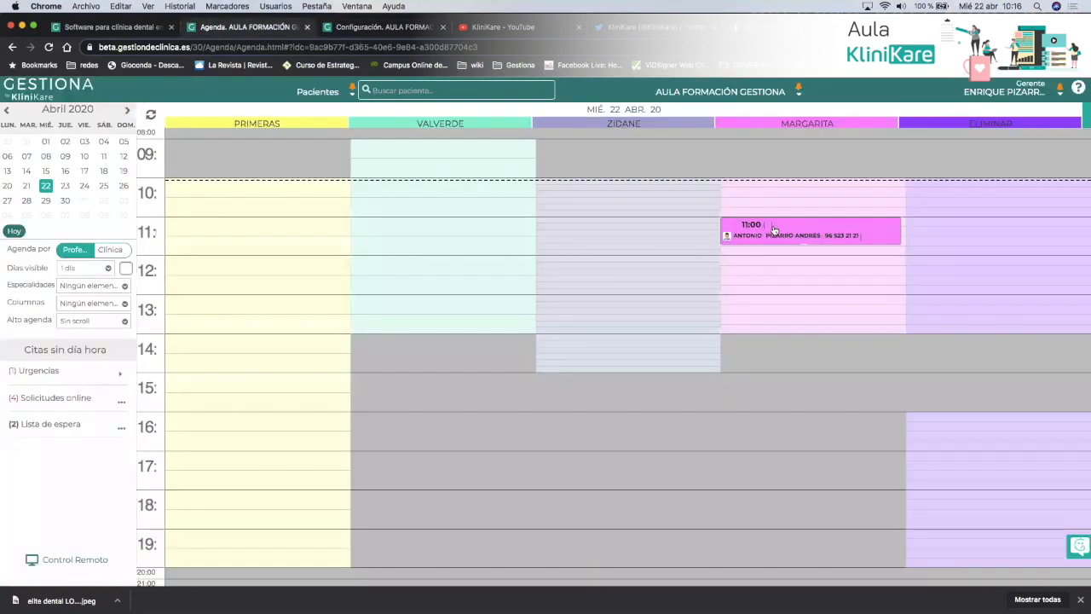
pyautogui.click(772, 232)
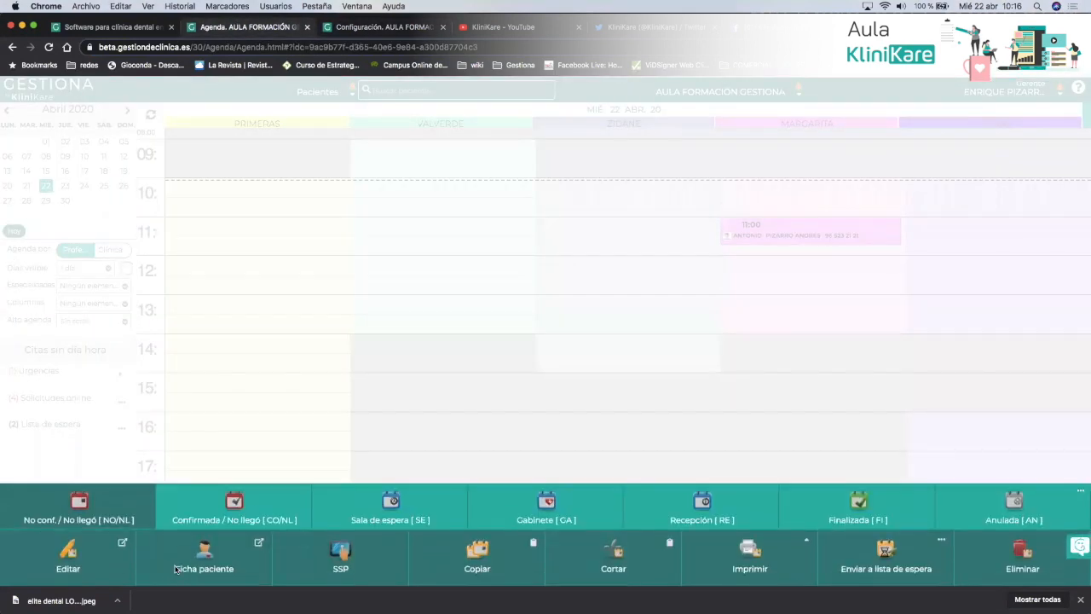
pyautogui.click(175, 569)
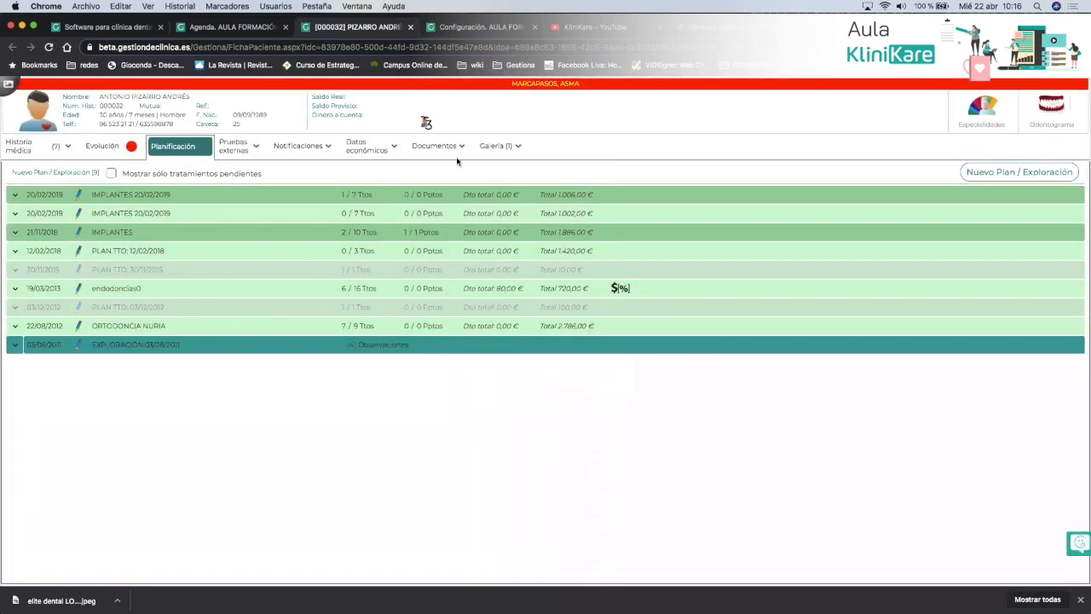
pyautogui.click(435, 147)
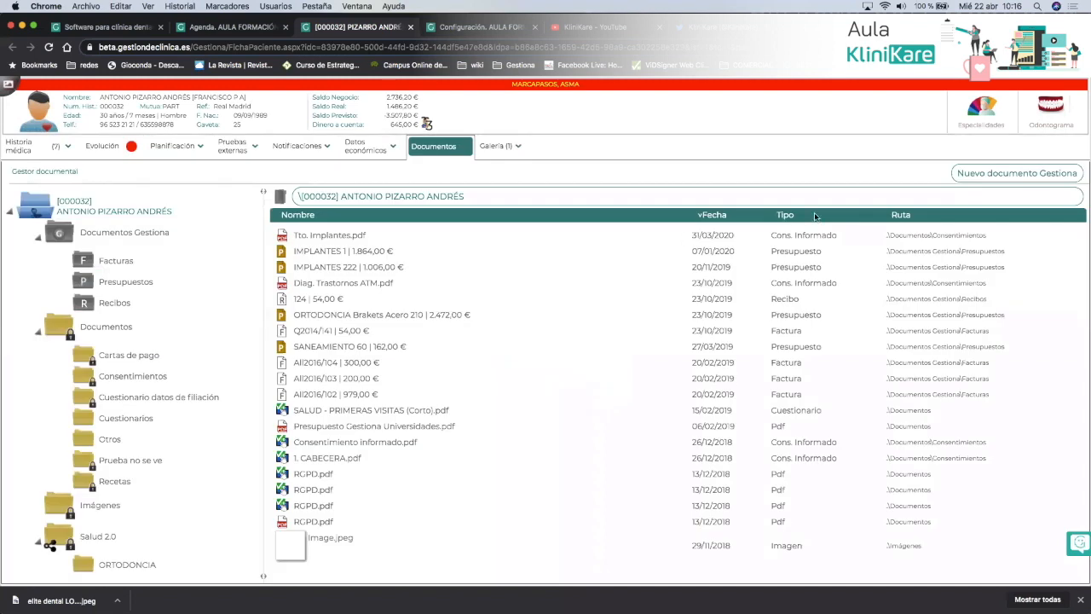
# Start a new budget (Nuevo Presupuesto) from the patient's documents
pyautogui.click(976, 173)
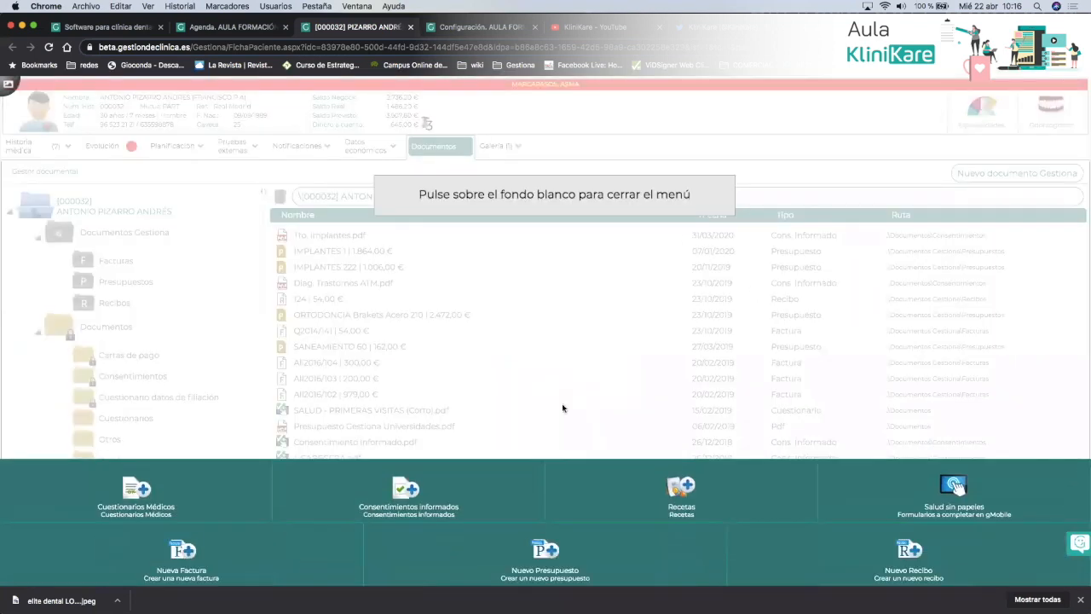
pyautogui.click(426, 555)
pyautogui.click(353, 555)
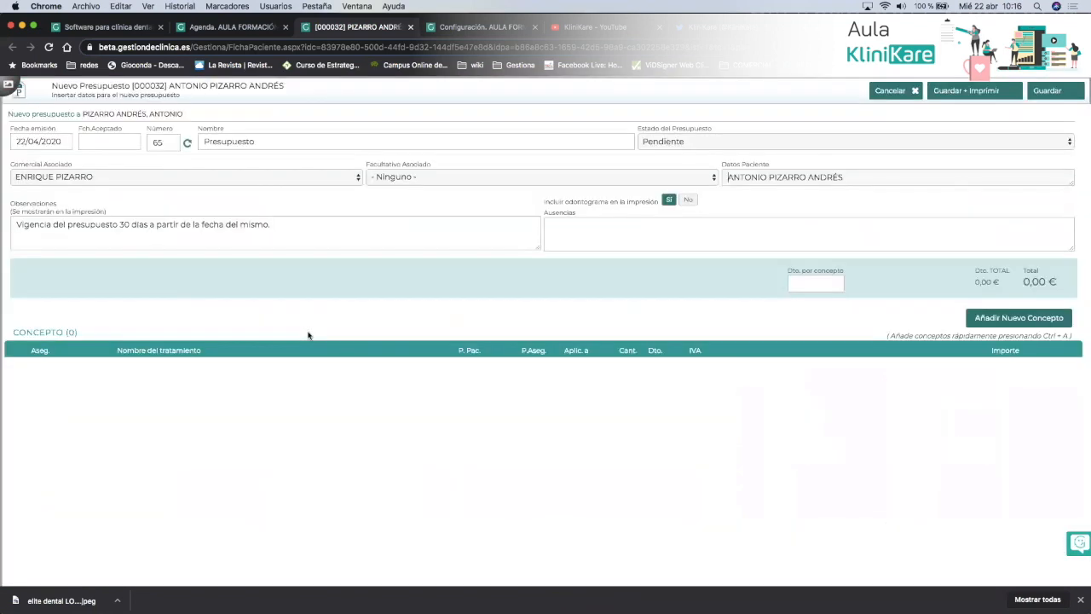
# Check the preloaded observations text in the new budget, then go back to the budget observations in Configuración de la herramienta
pyautogui.moveTo(278, 224); pyautogui.dragTo(75, 224)
pyautogui.tripleClick(76, 225)
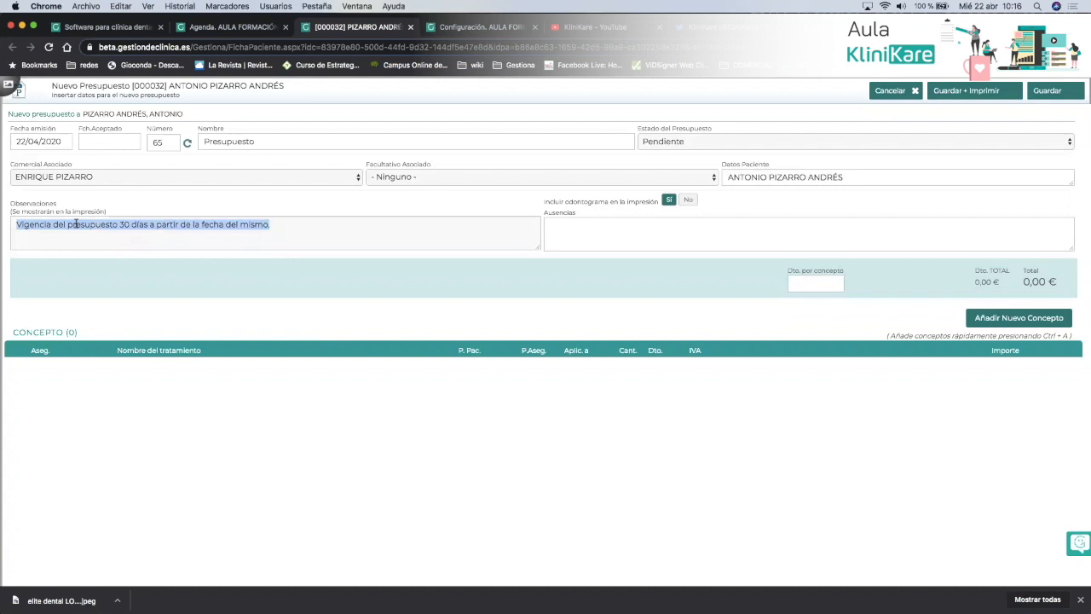
pyautogui.click(458, 30)
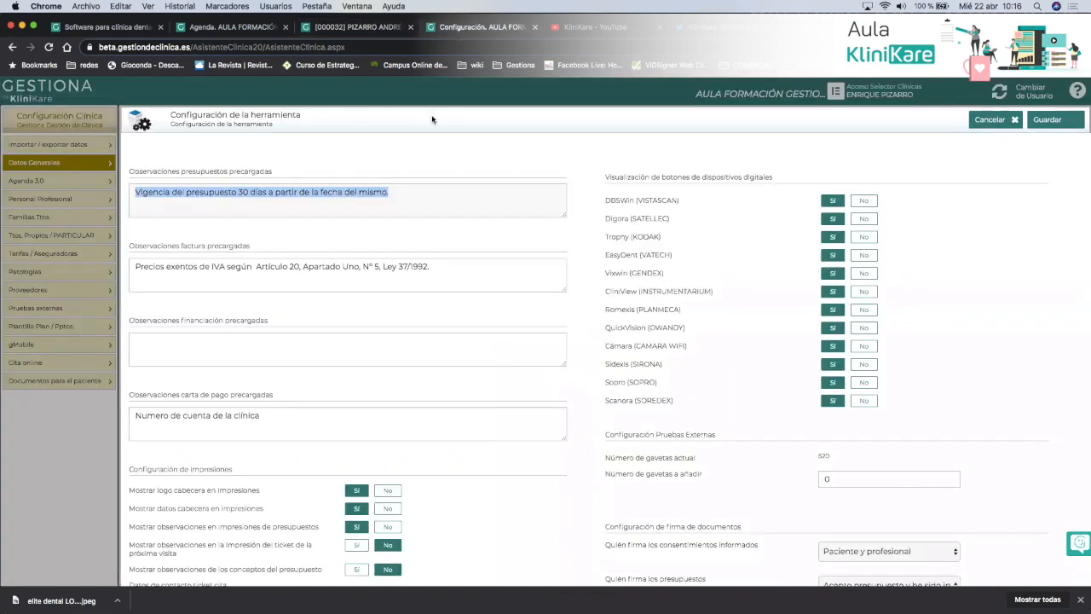
pyautogui.click(406, 192)
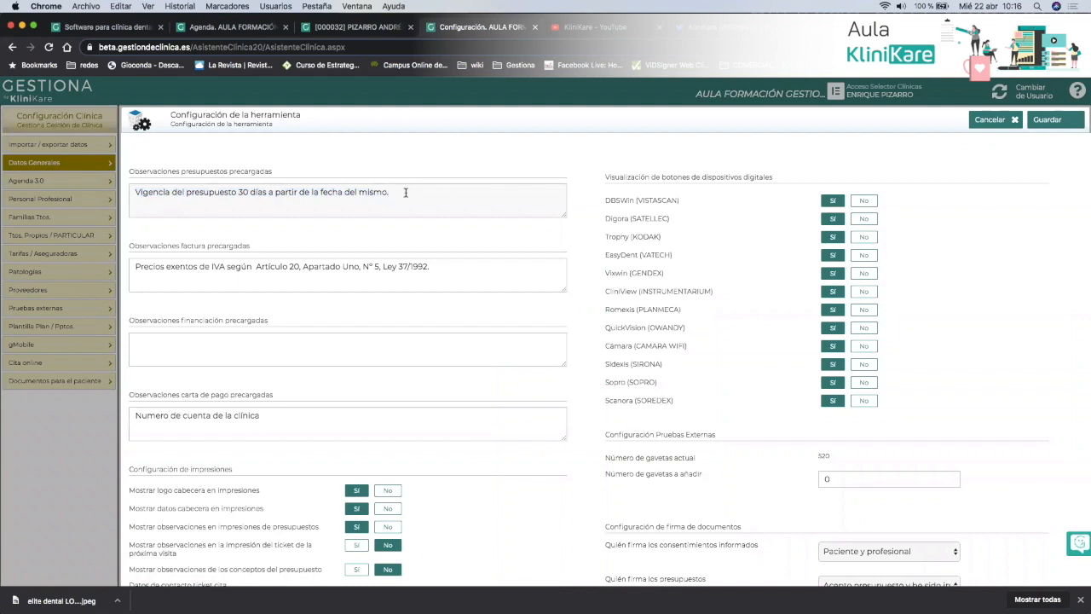
# Replace the preloaded budget observations with "prueba aula de formación" and save the tool configuration
pyautogui.tripleClick(405, 193)
pyautogui.write('prue')
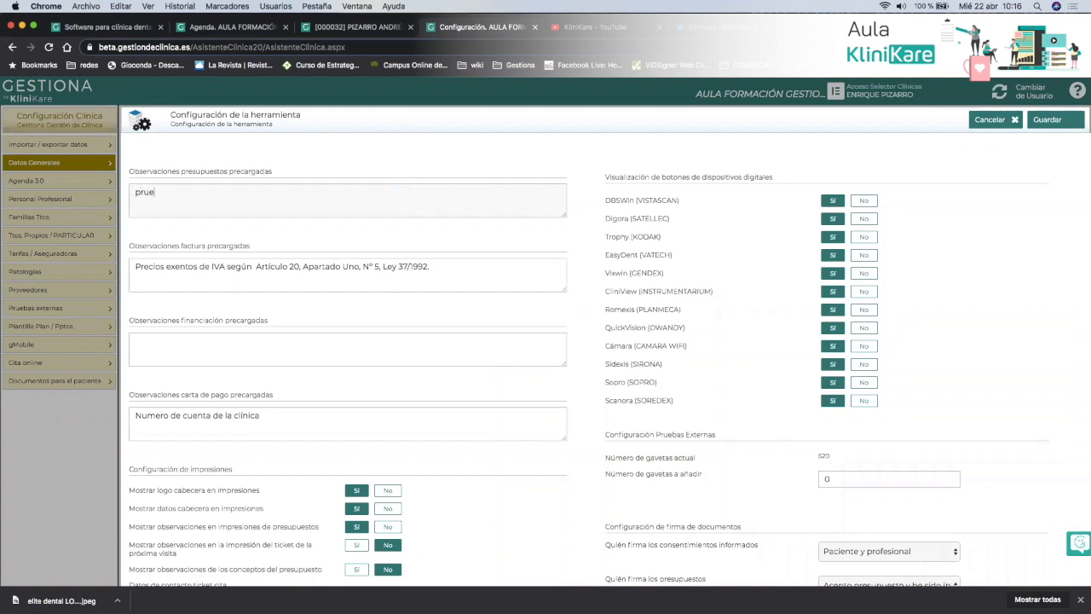
pyautogui.write('ba aula de formación')
pyautogui.click(1055, 120)
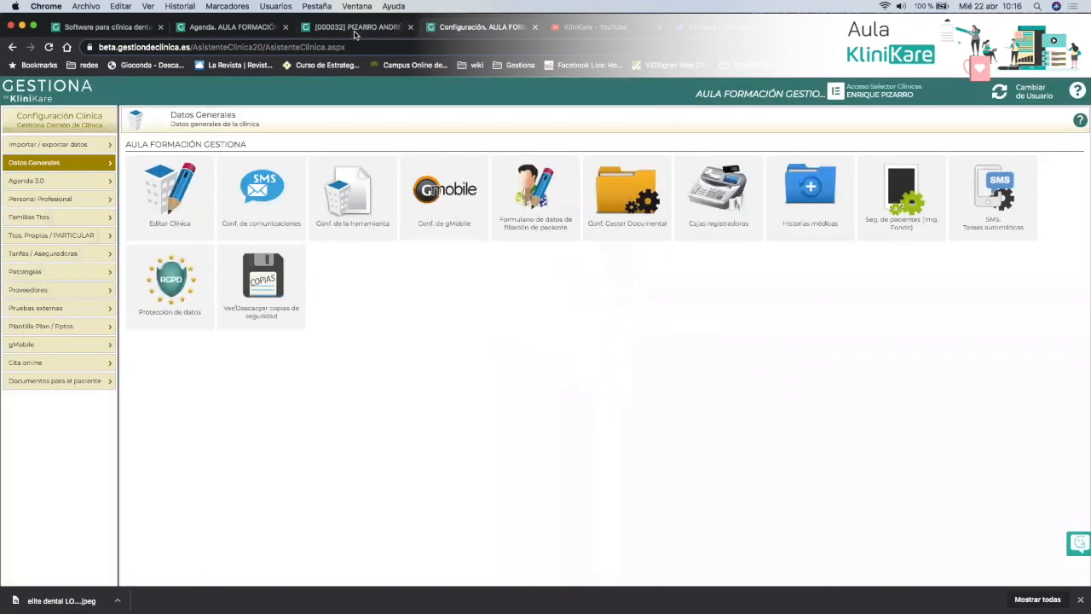
# Discard the budget open in the patient's file and start a new blank budget from the patient's documents
pyautogui.click(355, 34)
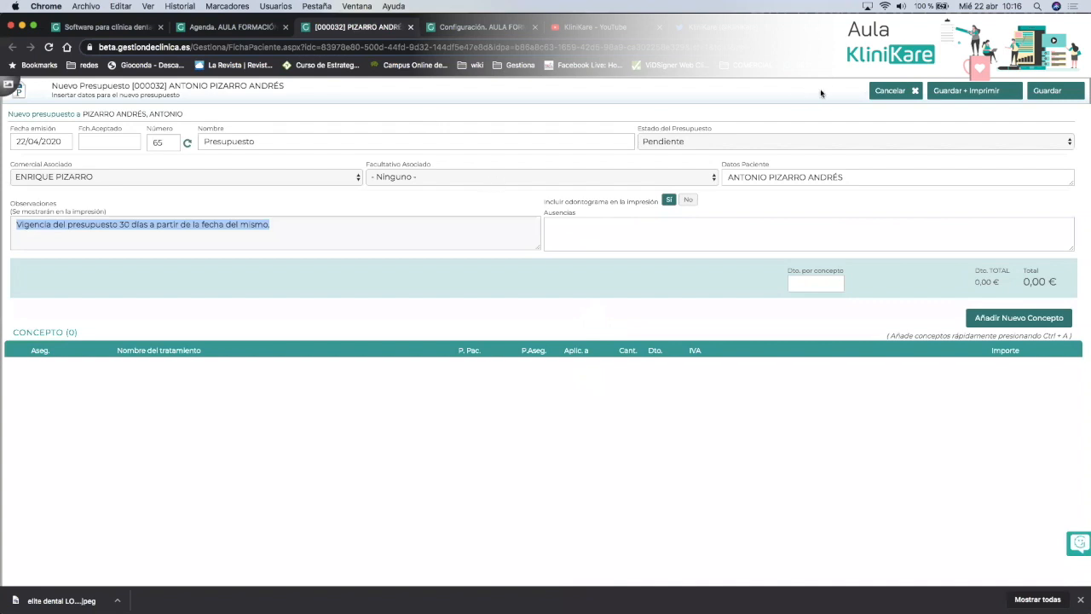
pyautogui.click(883, 92)
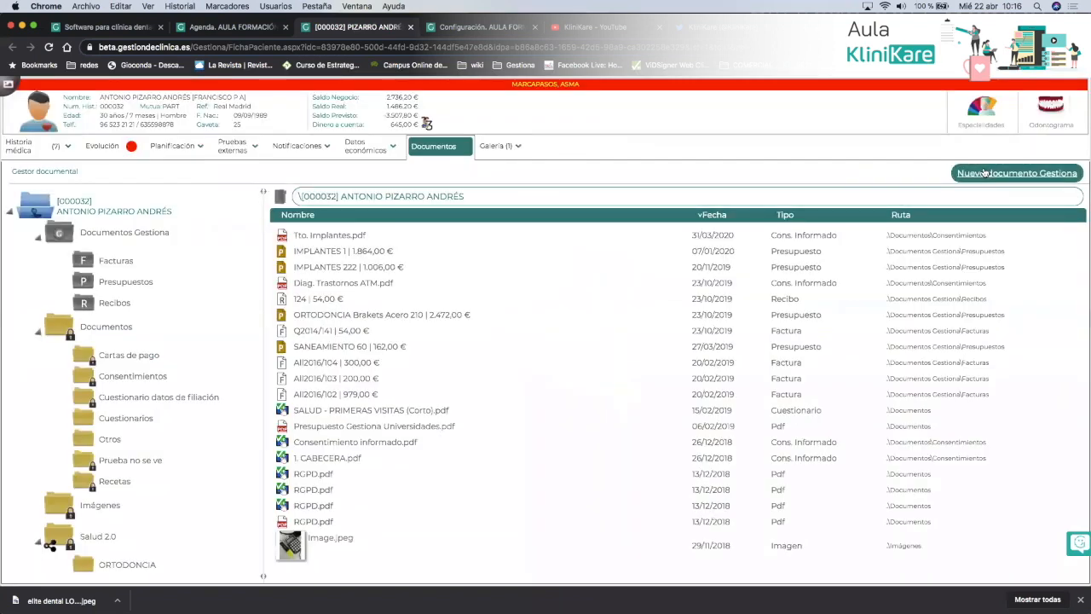
pyautogui.click(985, 173)
pyautogui.click(433, 559)
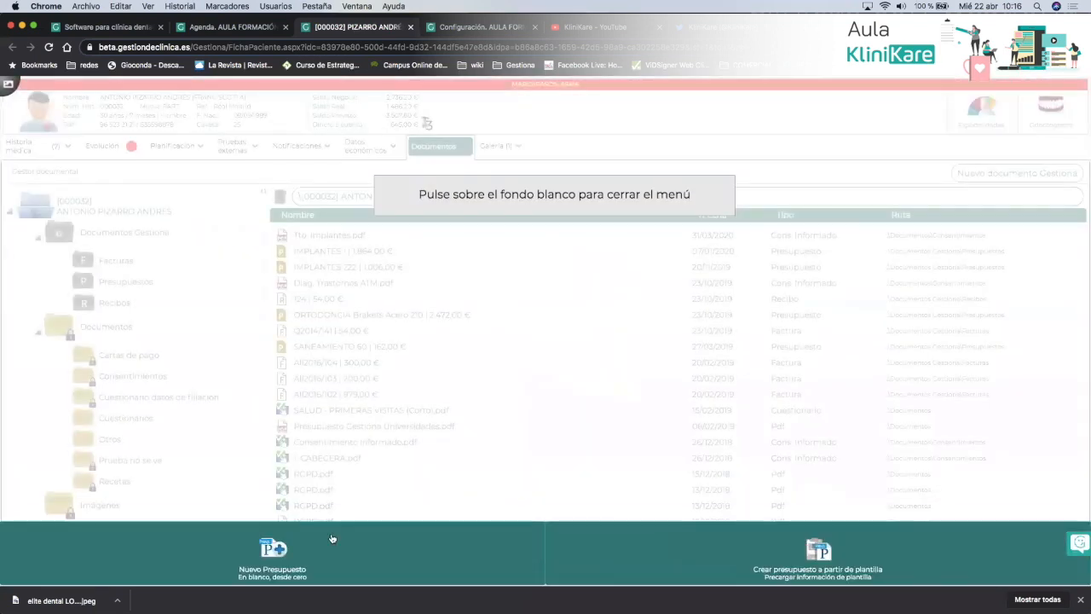
pyautogui.click(341, 556)
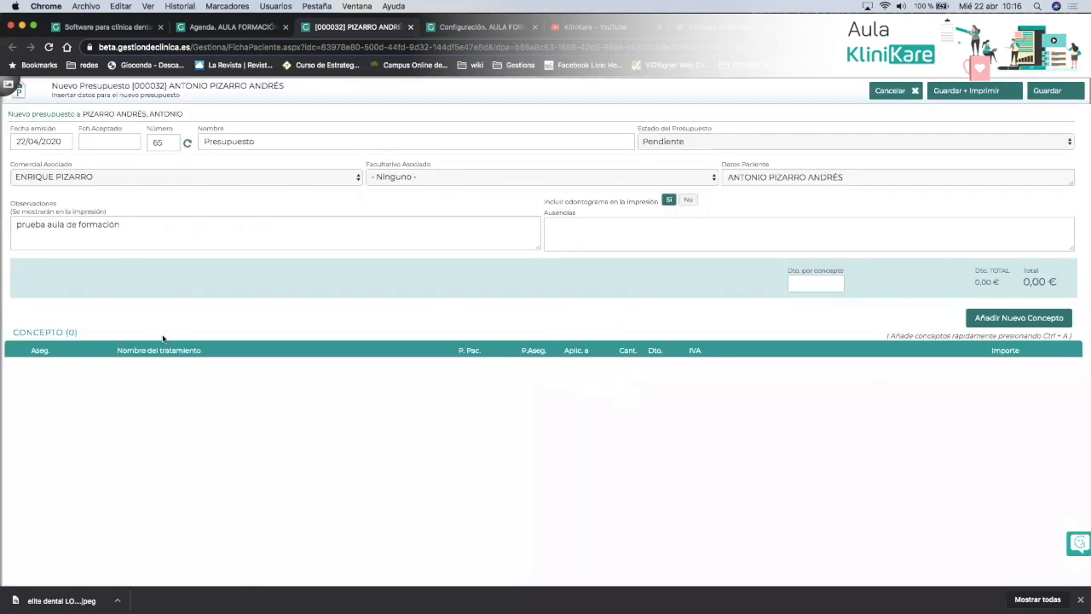
# Check the preloaded observations text in the new blank budget, then cancel the budget
pyautogui.doubleClick(132, 228)
pyautogui.tripleClick(131, 229)
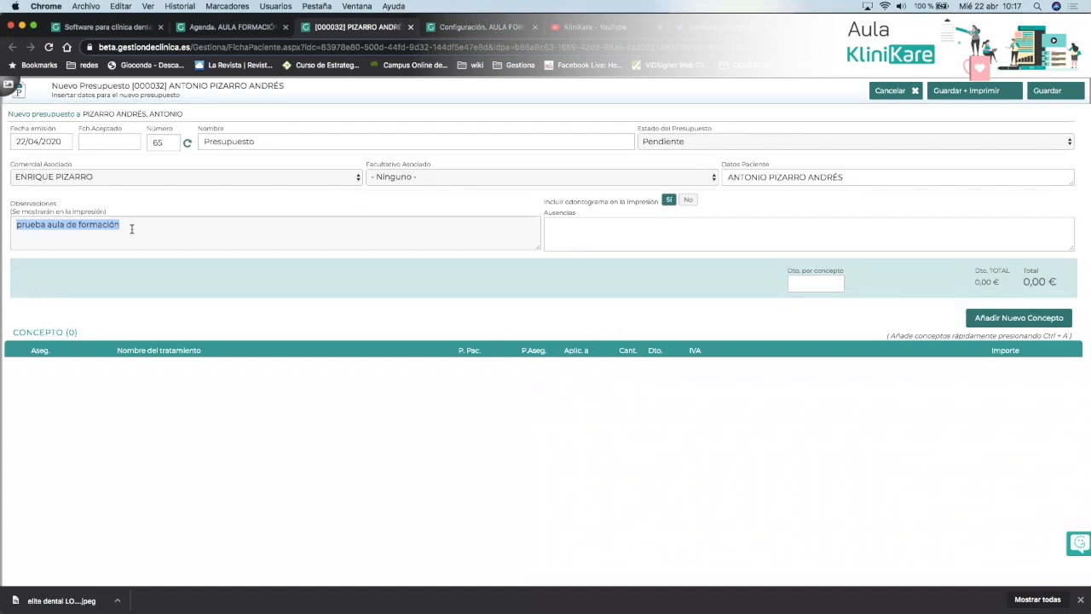
pyautogui.click(889, 92)
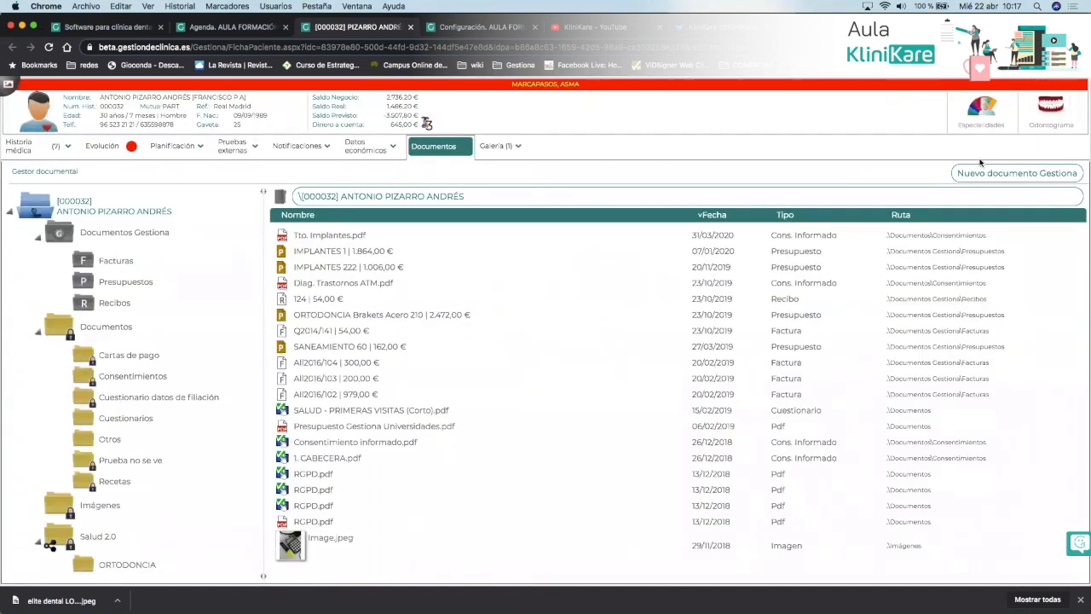
# Open the IMPLANTES budget template for editing in the clinic configuration and highlight its observations text
pyautogui.click(466, 32)
pyautogui.click(54, 327)
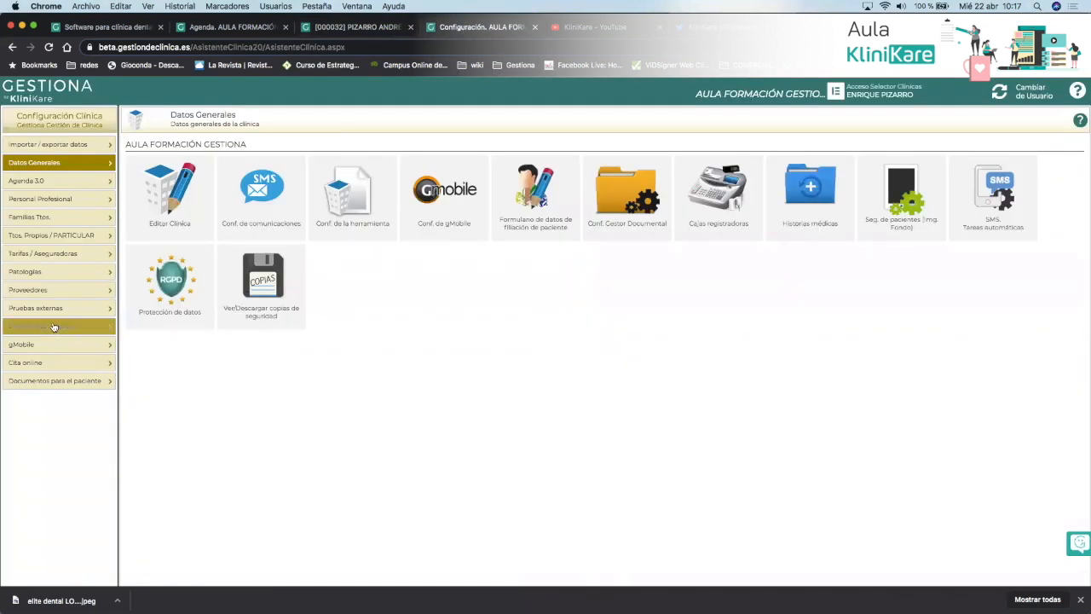
pyautogui.click(417, 181)
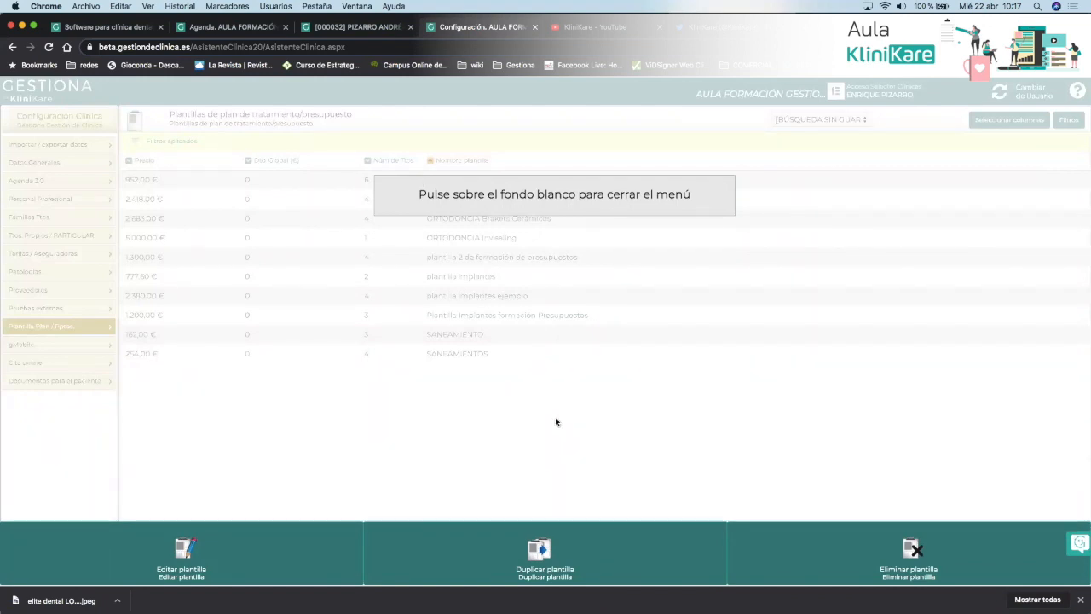
pyautogui.click(235, 555)
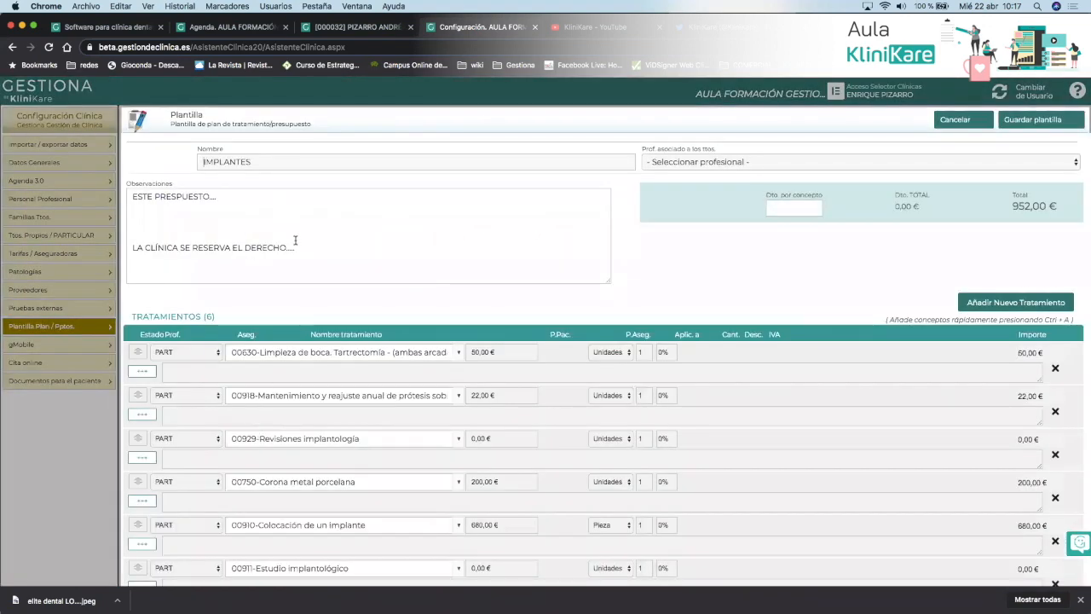
pyautogui.moveTo(312, 253); pyautogui.dragTo(129, 196)
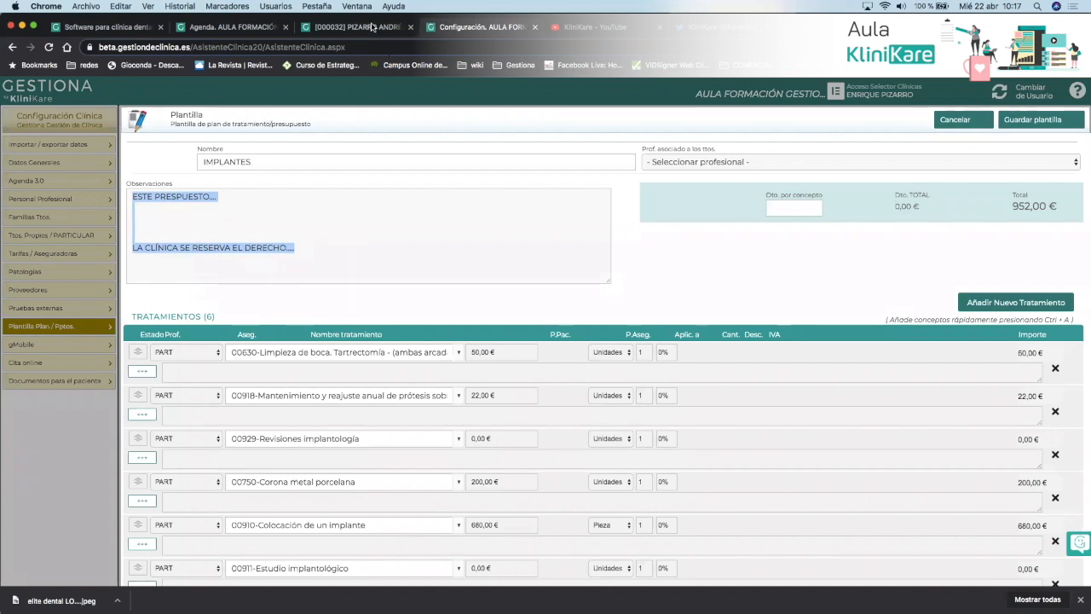
# Create a new budget in the patient's documents from the IMPLANTES template
pyautogui.click(372, 28)
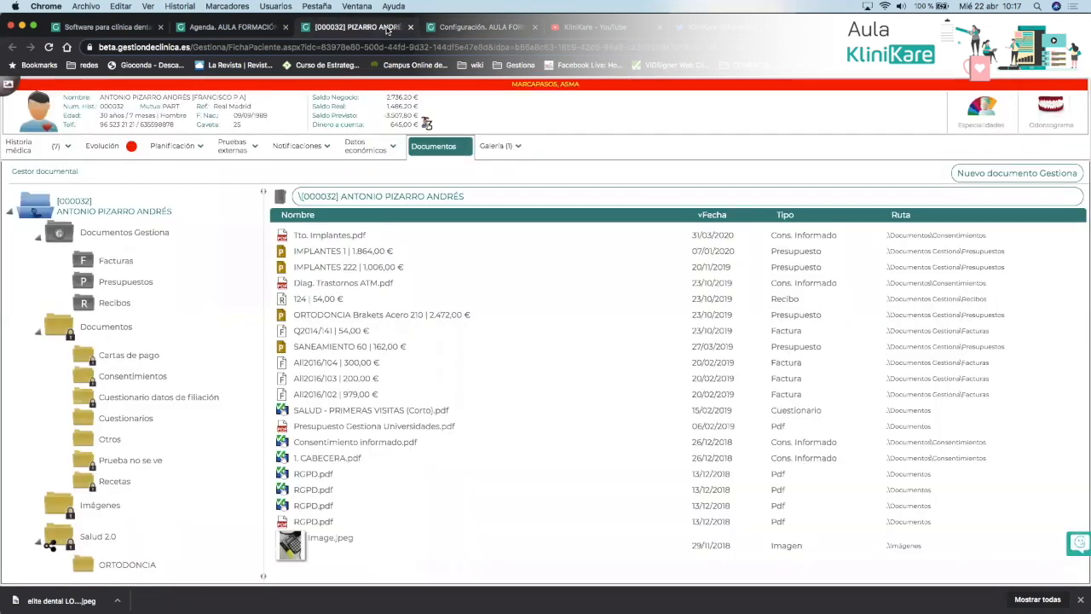
pyautogui.click(986, 173)
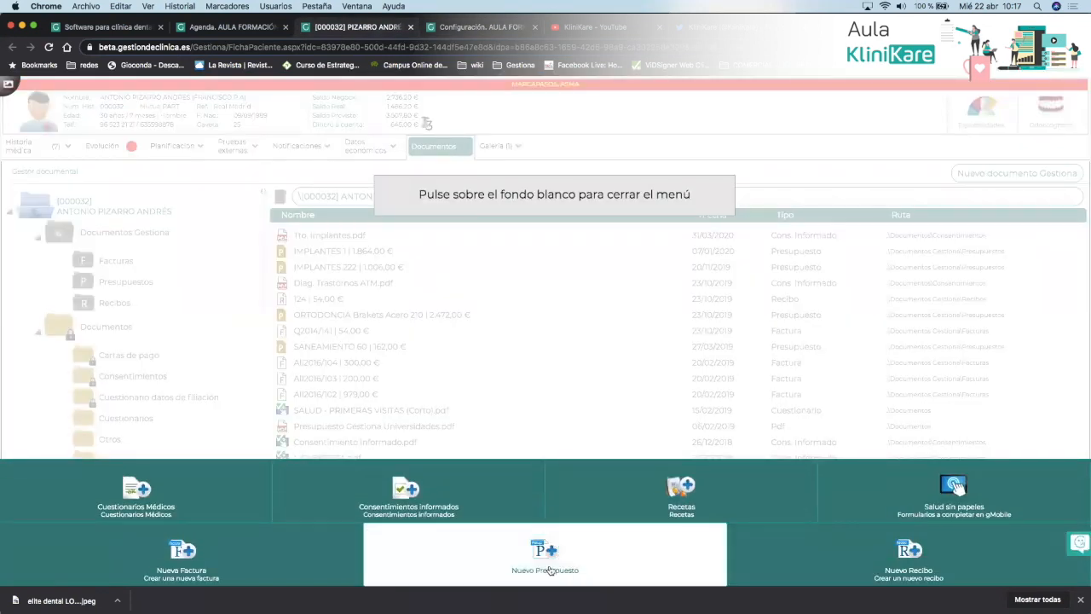
pyautogui.click(546, 567)
pyautogui.click(657, 565)
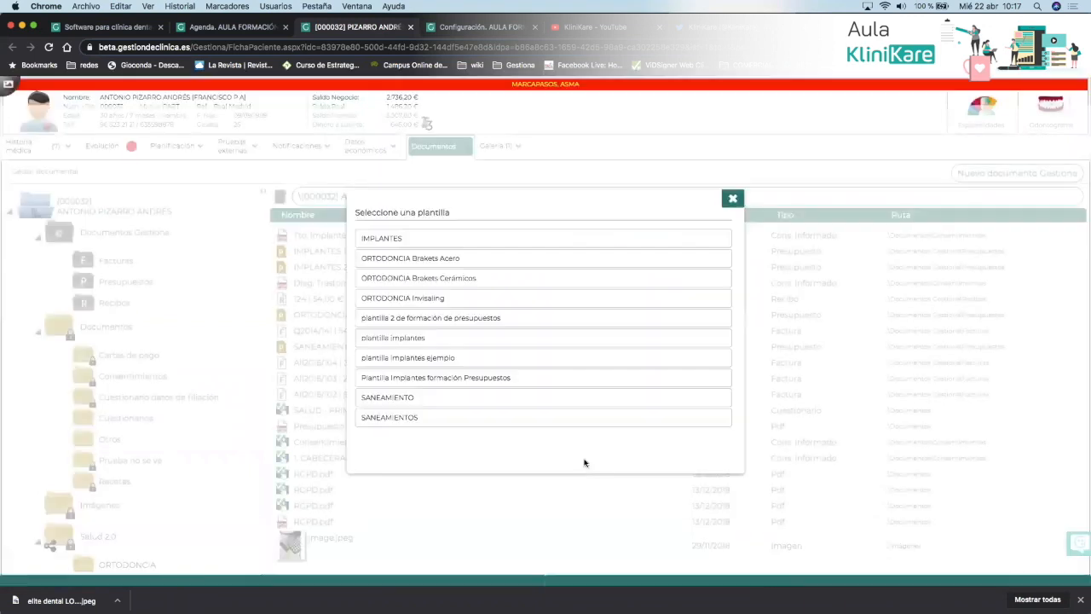
pyautogui.click(529, 242)
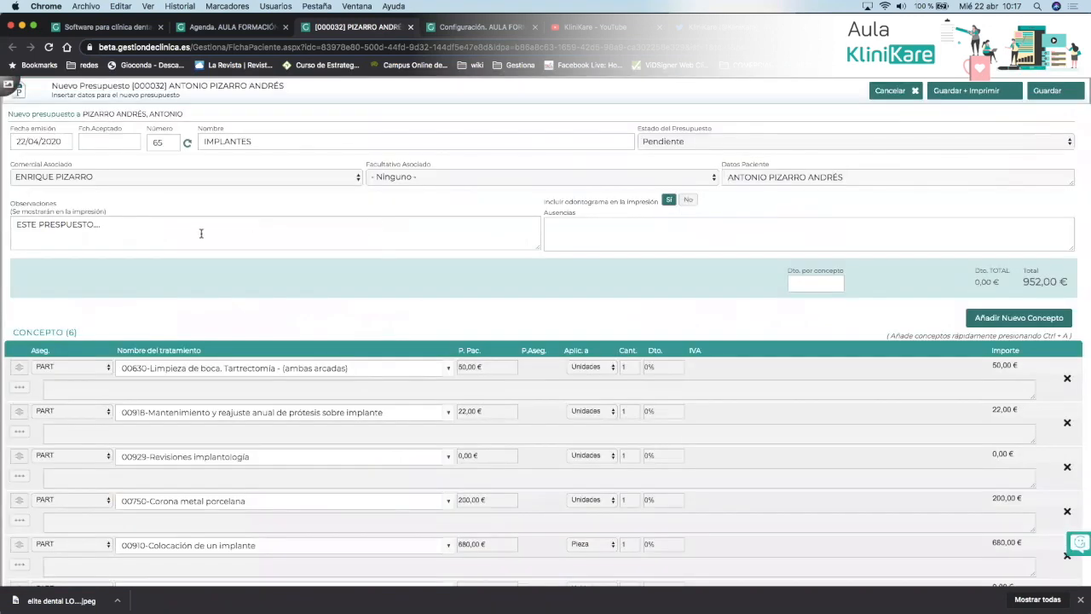
# Read through the observations that the IMPLANTES template loaded into the new budget
pyautogui.click(201, 232)
pyautogui.press('Up')
pyautogui.press('Down')
pyautogui.press('Down')
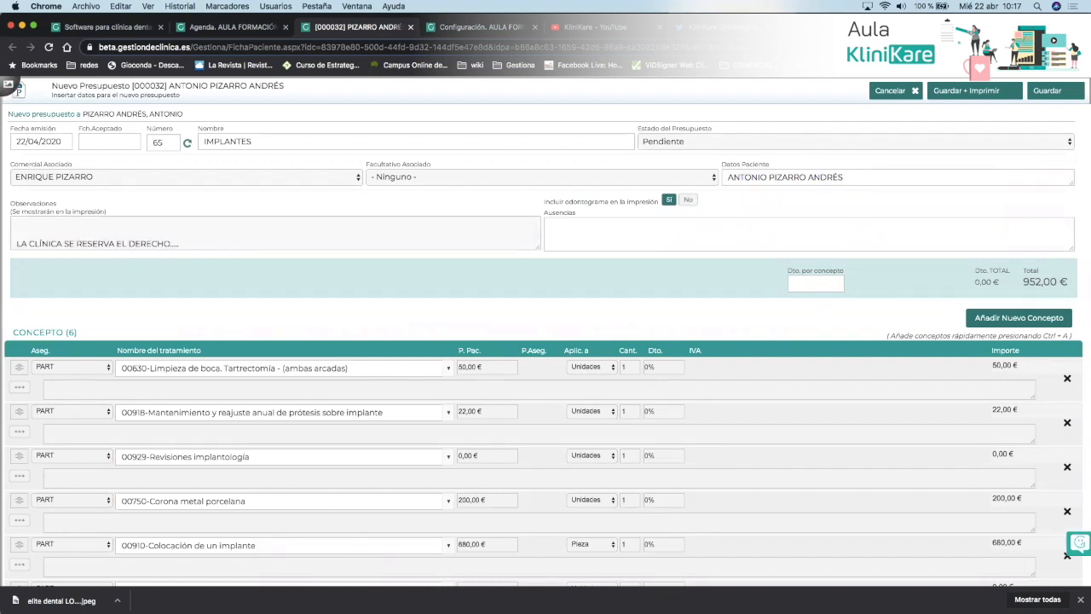
pyautogui.press('Up')
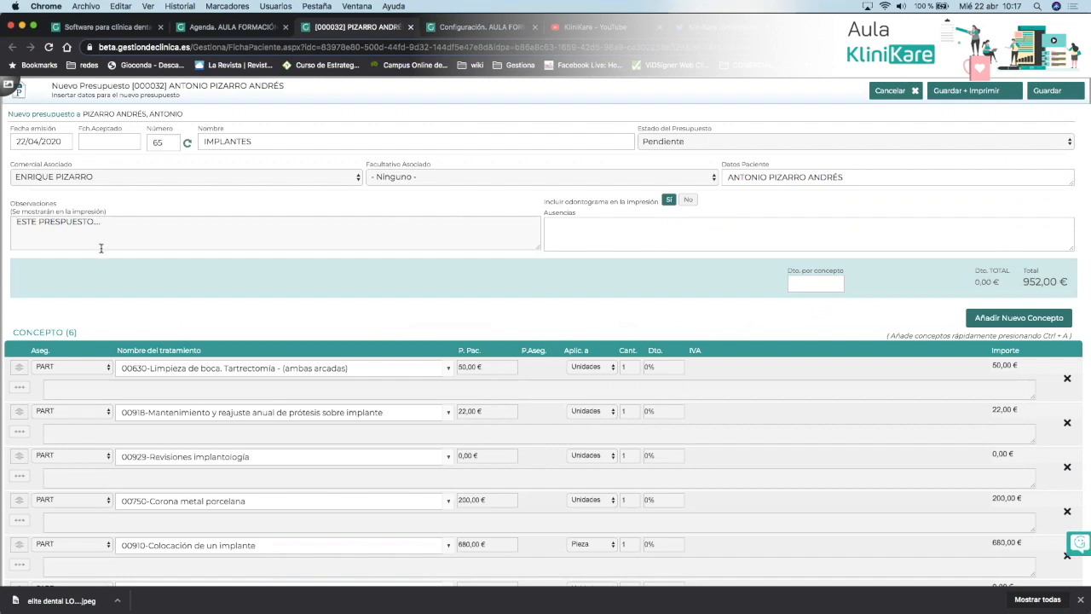
# Place "LA CLÍNICA SE RESERVA EL DERECHO..." directly below "ESTE PRESPUESTO...." in the budget's observations, then cancel the budget
pyautogui.press('Down')
pyautogui.press('Return')
pyautogui.write('LA CLÍNICA SE RESERVA EL DERECHO.....')
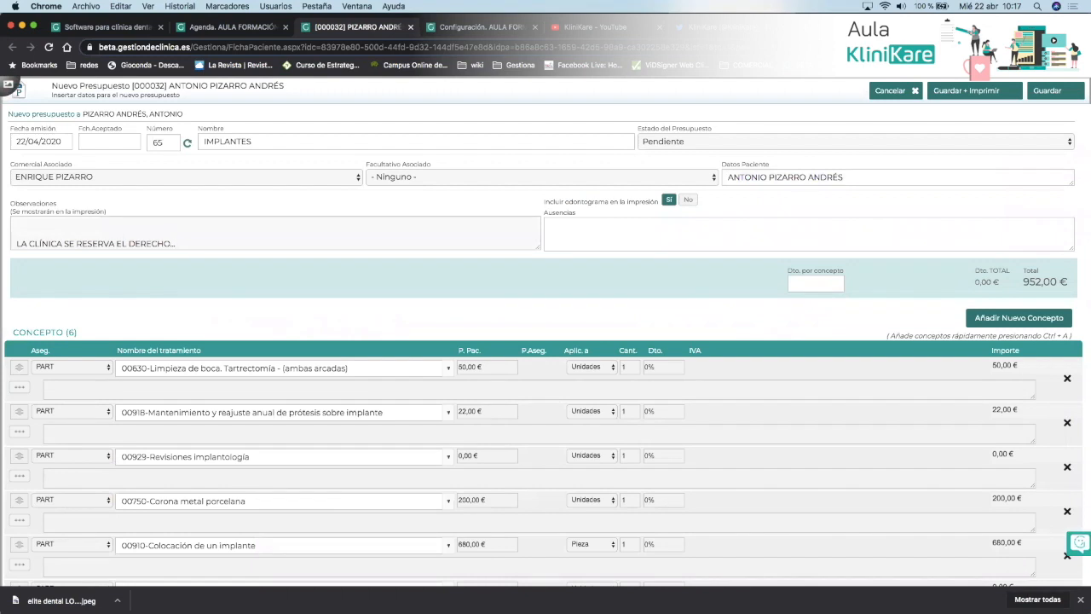
pyautogui.press('BackSpace')
pyautogui.press('BackSpace')
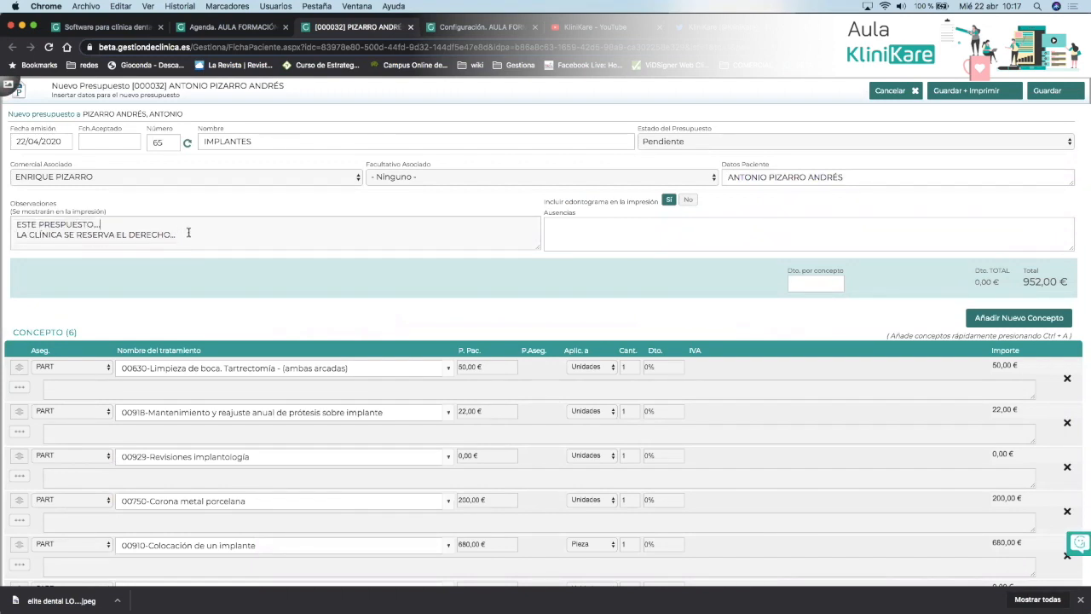
pyautogui.moveTo(28, 242); pyautogui.dragTo(6, 224)
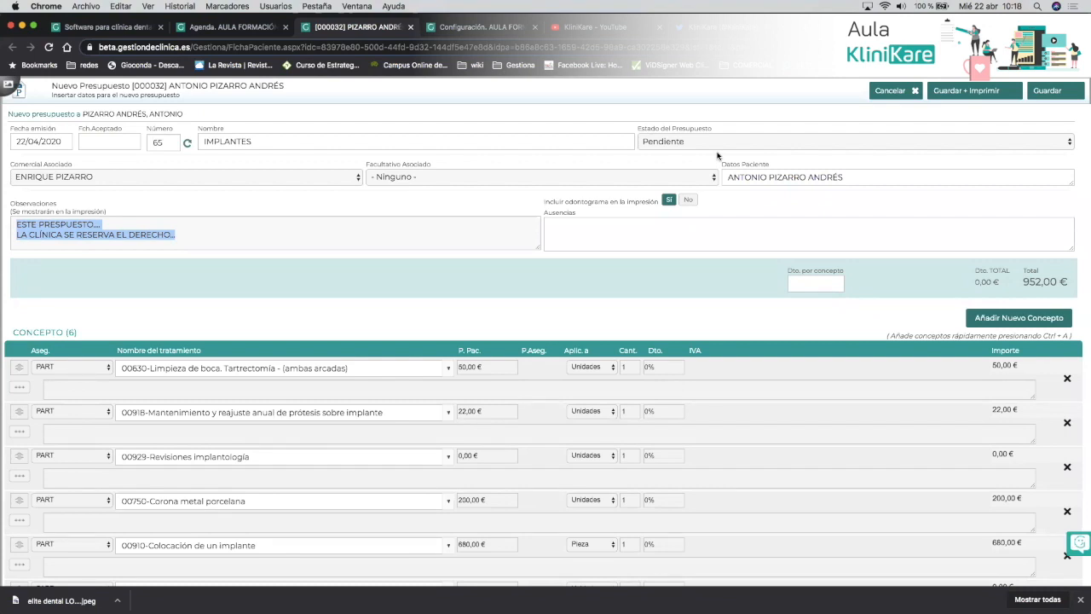
pyautogui.click(888, 91)
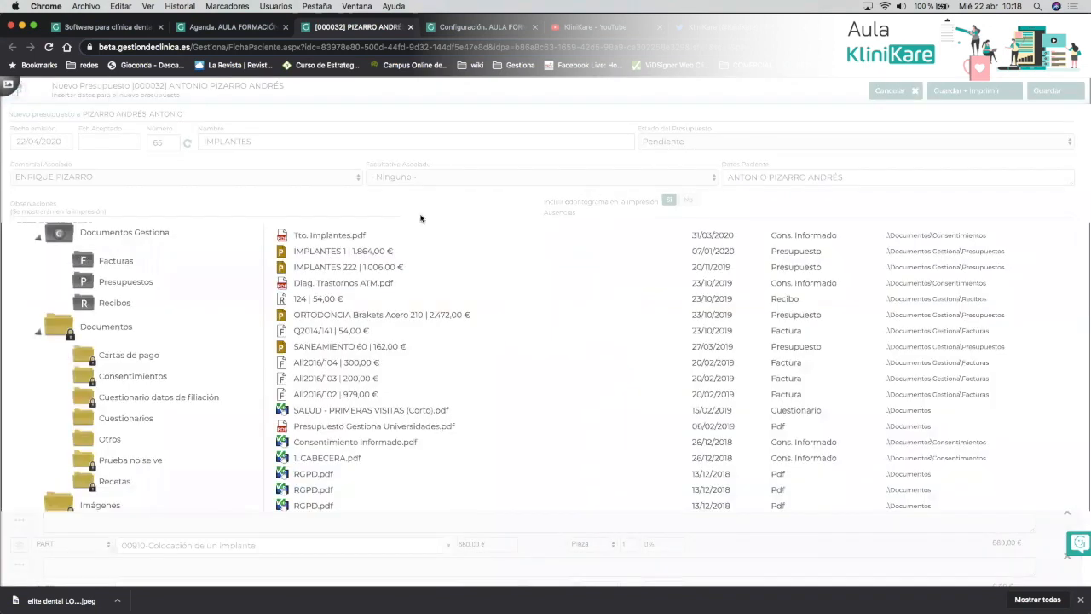
# Close the IMPLANTES template without saving and open Configuración de la herramienta in the clinic's general data
pyautogui.click(480, 27)
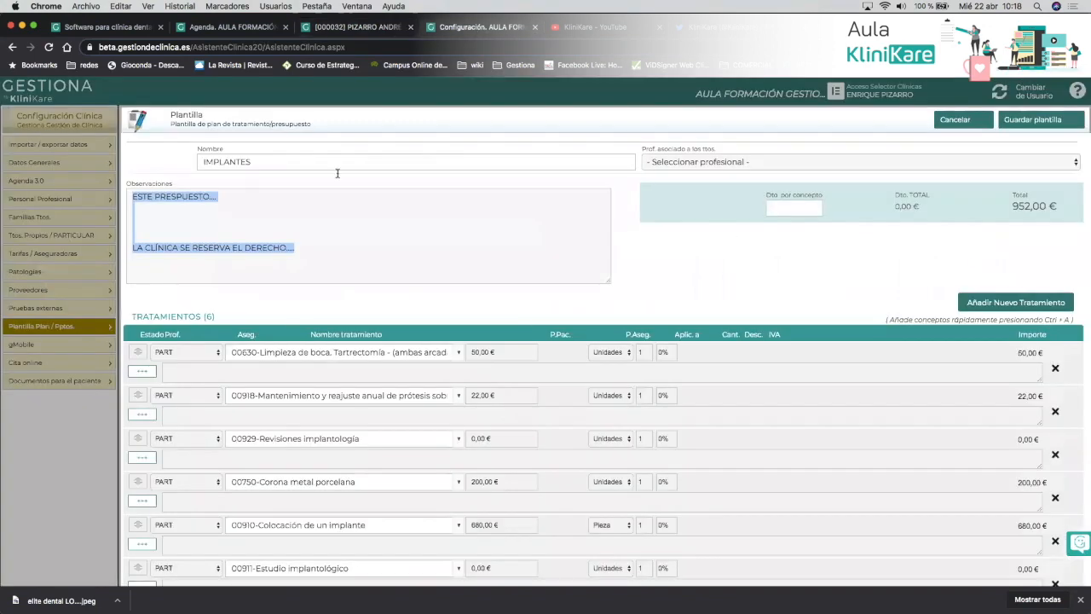
pyautogui.click(958, 120)
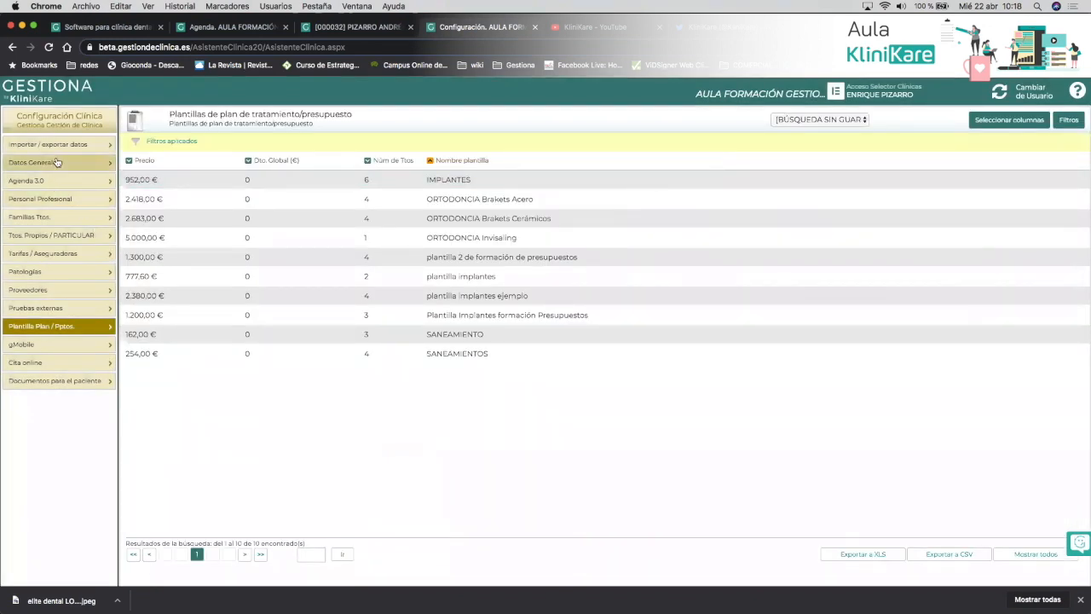
pyautogui.click(53, 162)
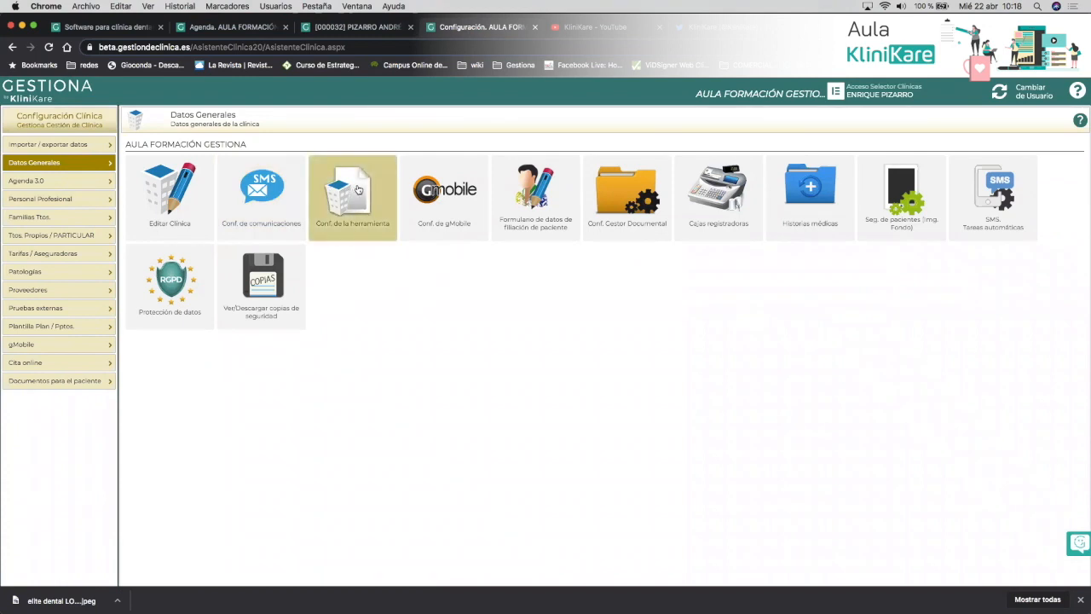
pyautogui.click(366, 189)
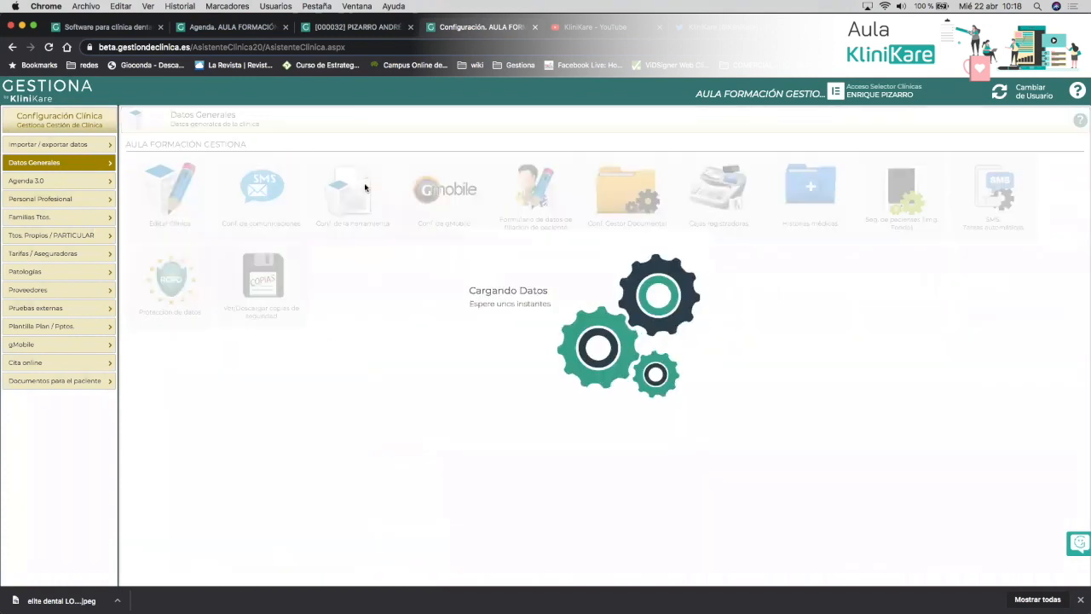
# Examine the preloaded observations for budgets, invoices, financing and payment letters in turn
pyautogui.moveTo(267, 193); pyautogui.dragTo(98, 192)
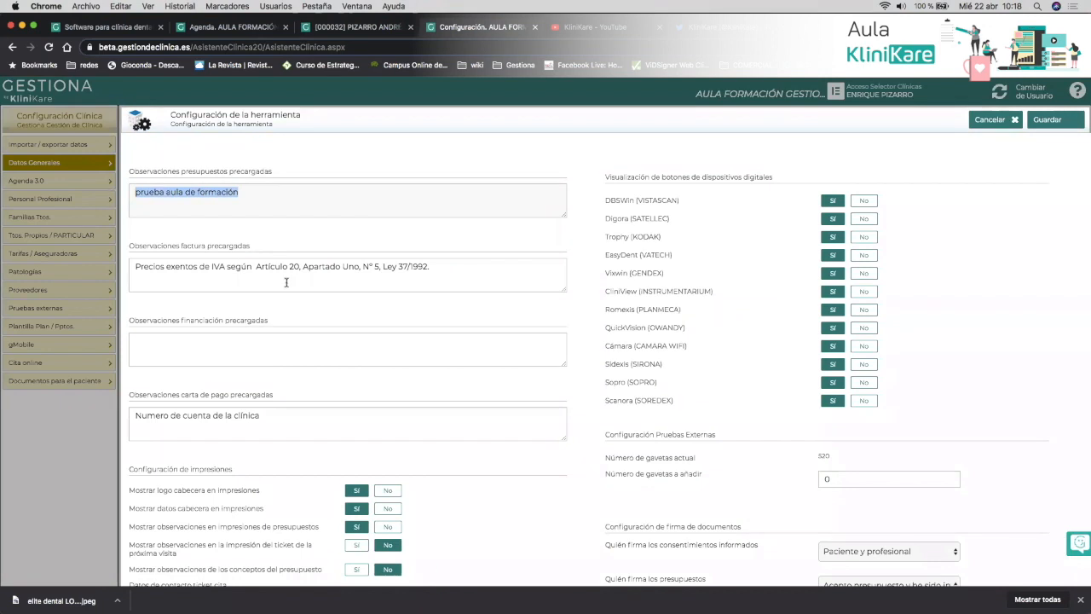
pyautogui.moveTo(431, 267); pyautogui.dragTo(116, 267)
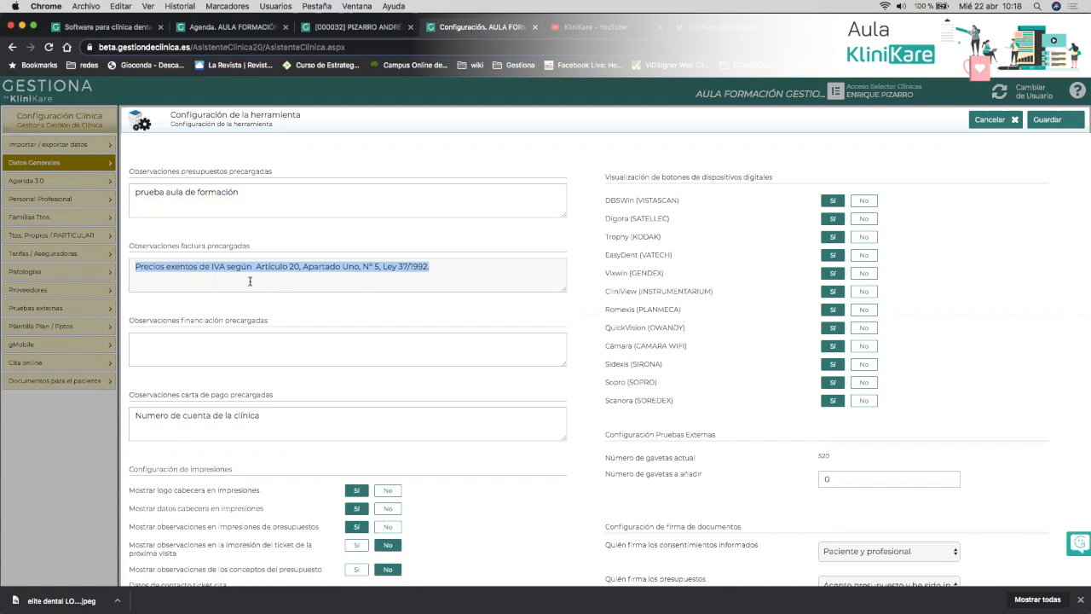
pyautogui.click(311, 347)
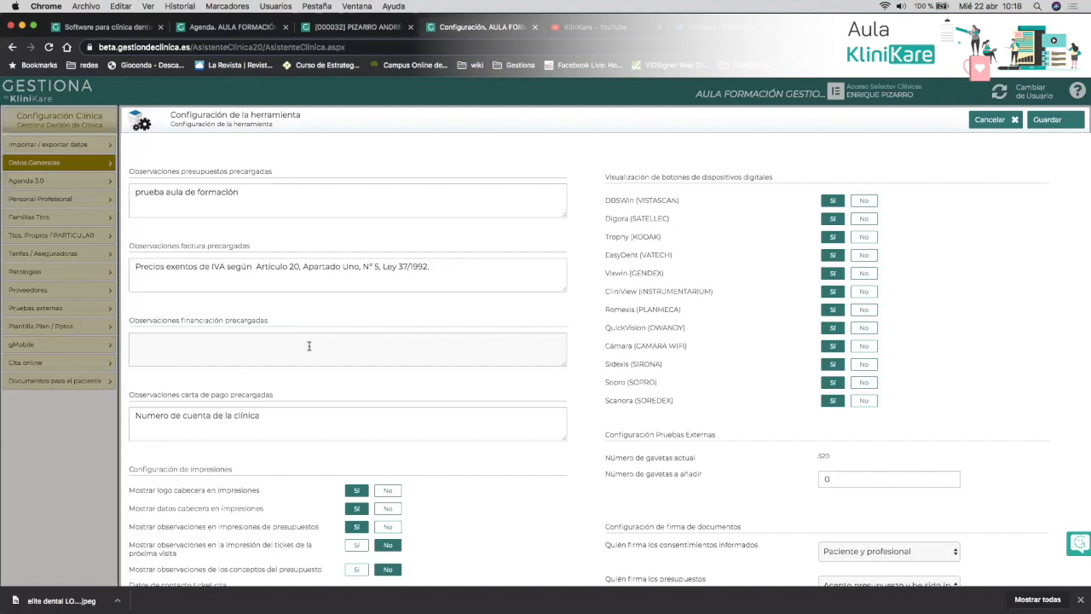
pyautogui.doubleClick(311, 419)
pyautogui.tripleClick(311, 418)
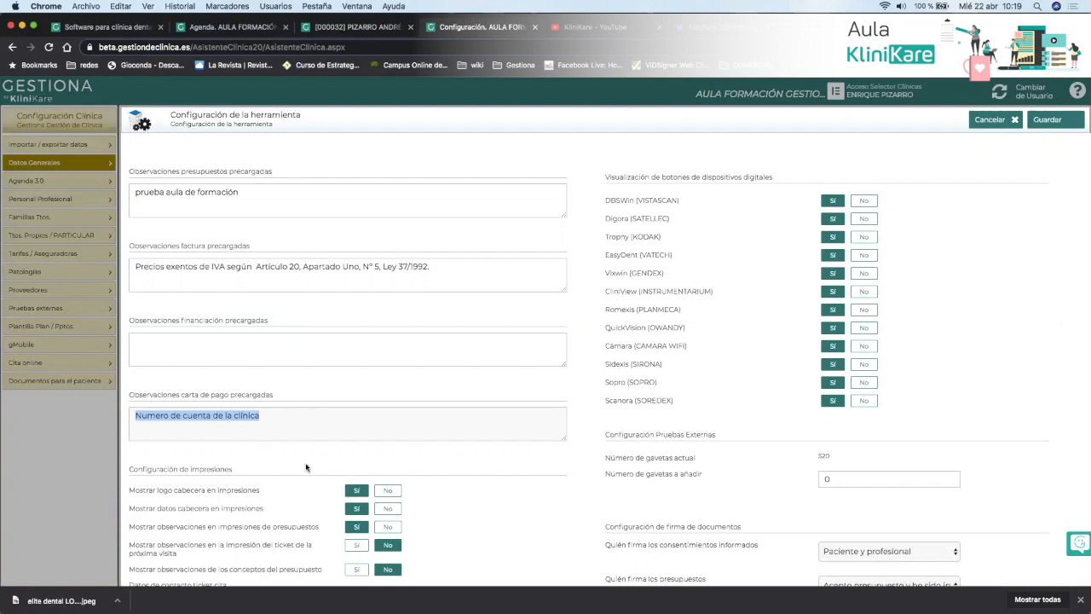
# Review the print configuration options and highlight the setting for showing observations on the next-visit ticket
pyautogui.scroll(-3, 357, 456)
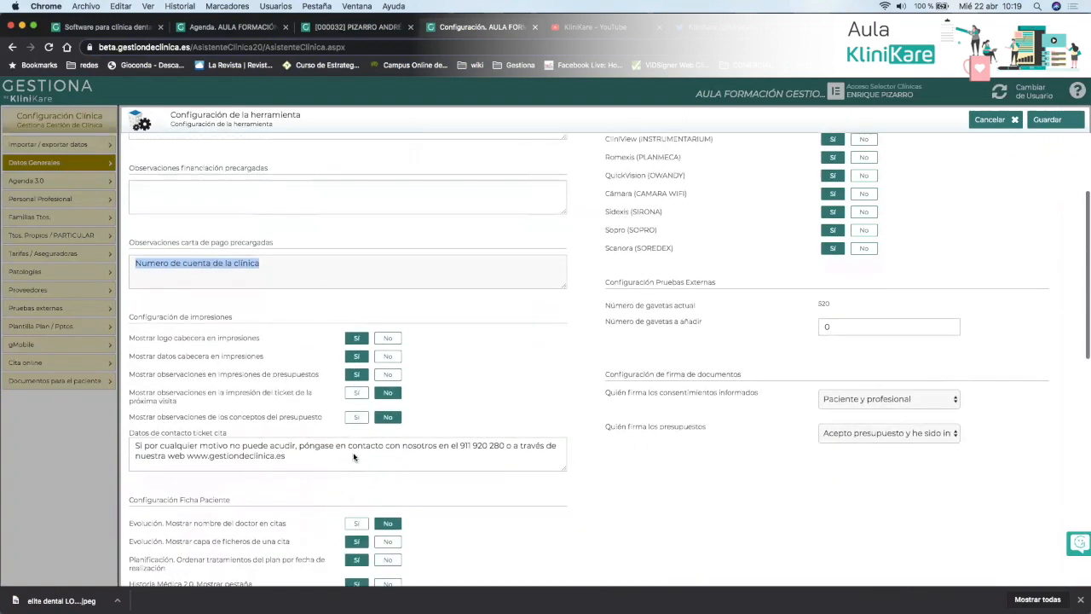
pyautogui.scroll(-1, 354, 458)
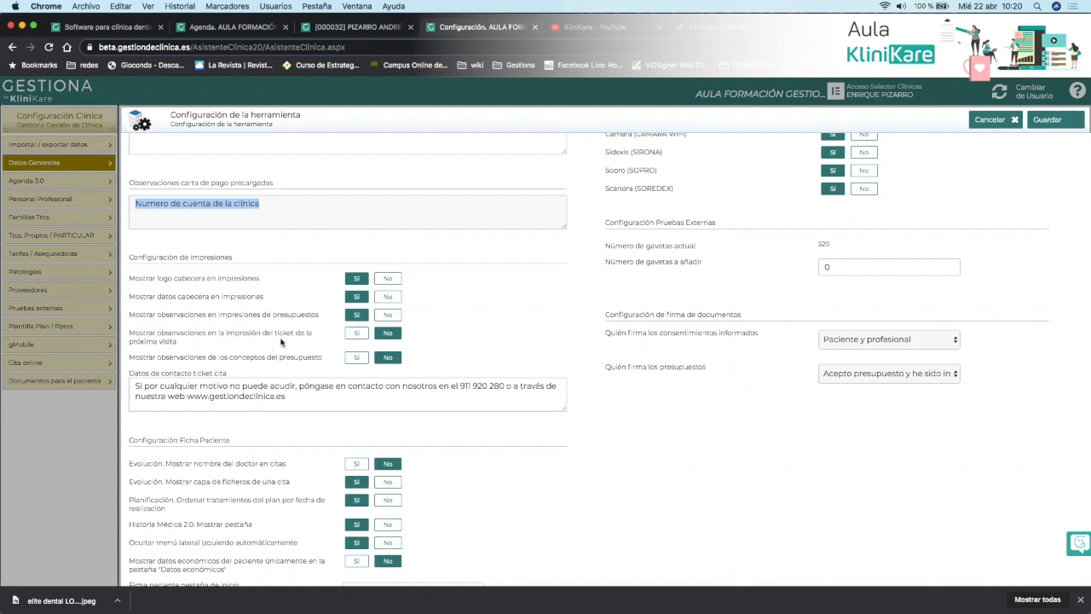
pyautogui.moveTo(273, 333); pyautogui.dragTo(309, 343)
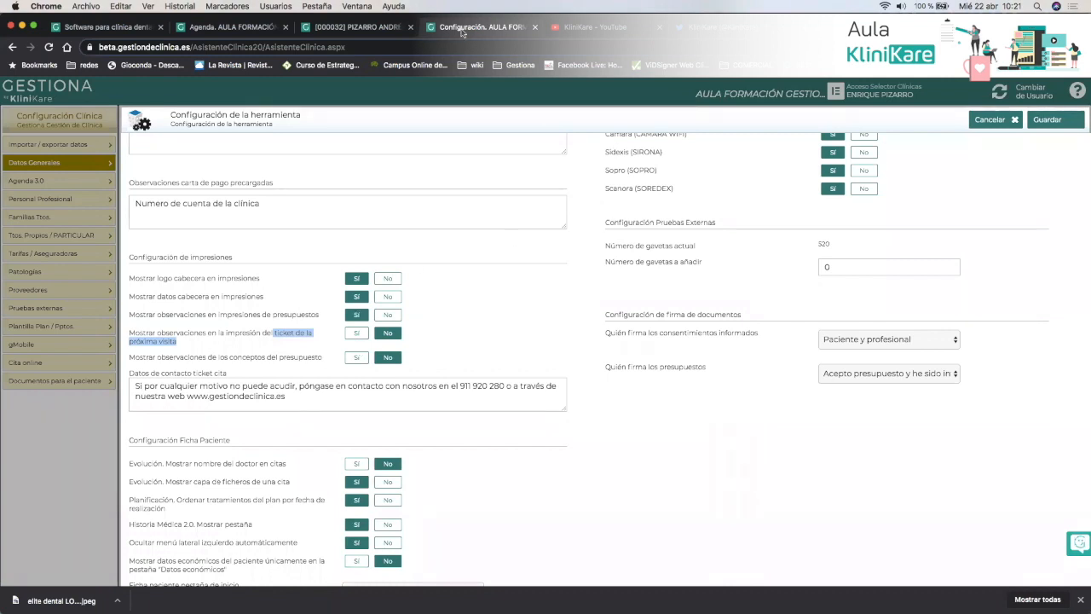
# Start a new blank budget from the patient's documents
pyautogui.click(358, 27)
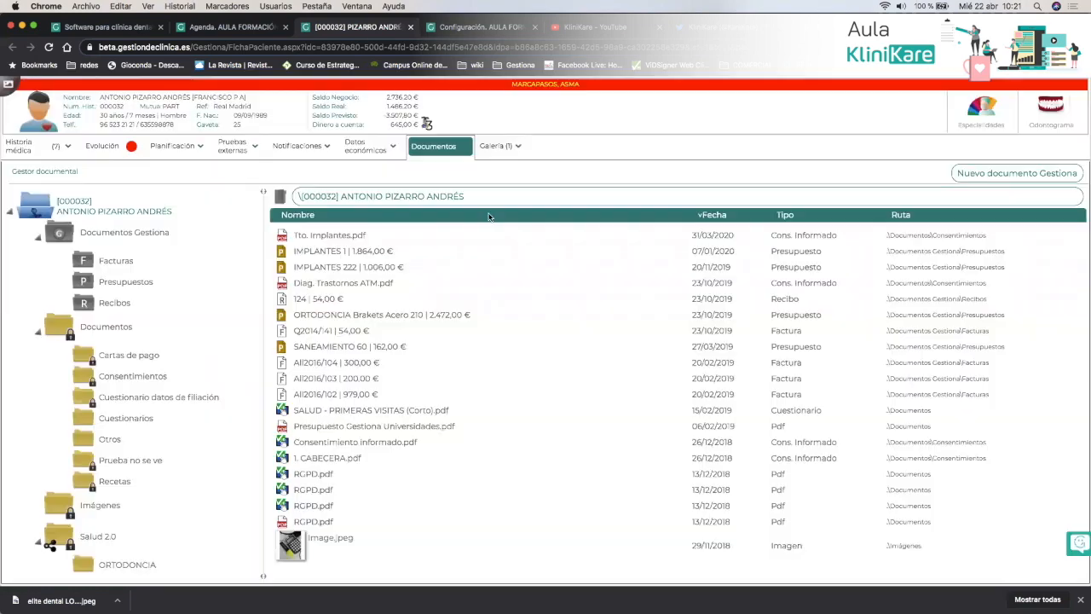
pyautogui.click(986, 176)
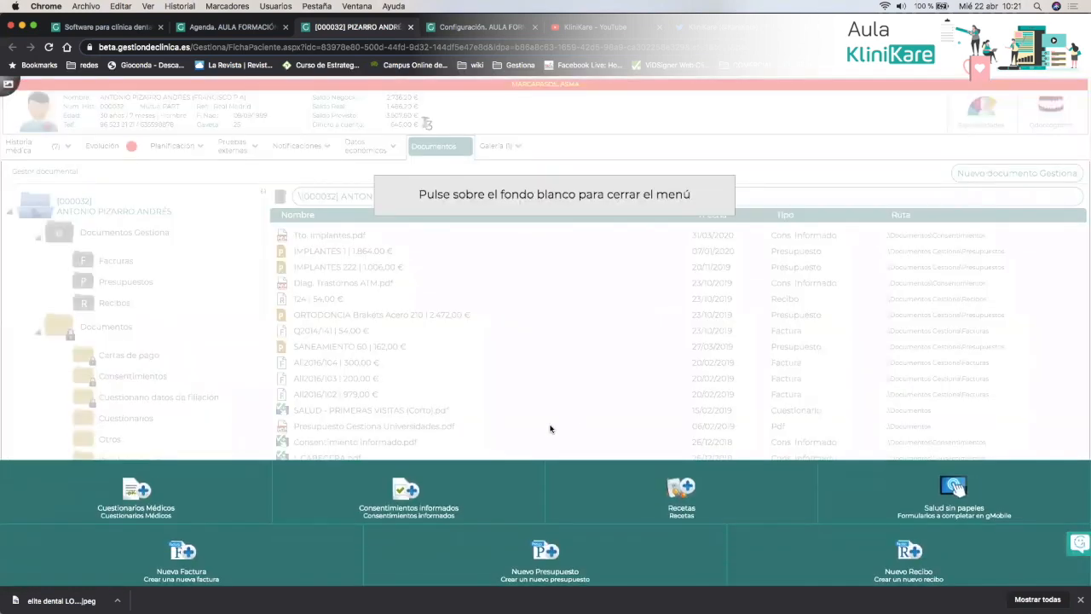
pyautogui.click(490, 567)
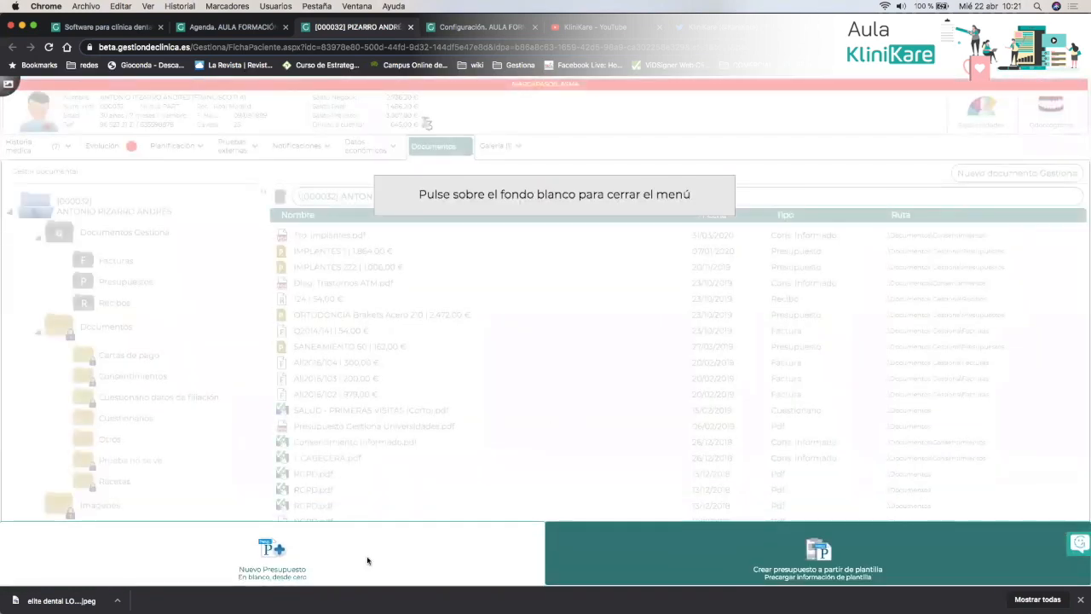
pyautogui.click(367, 560)
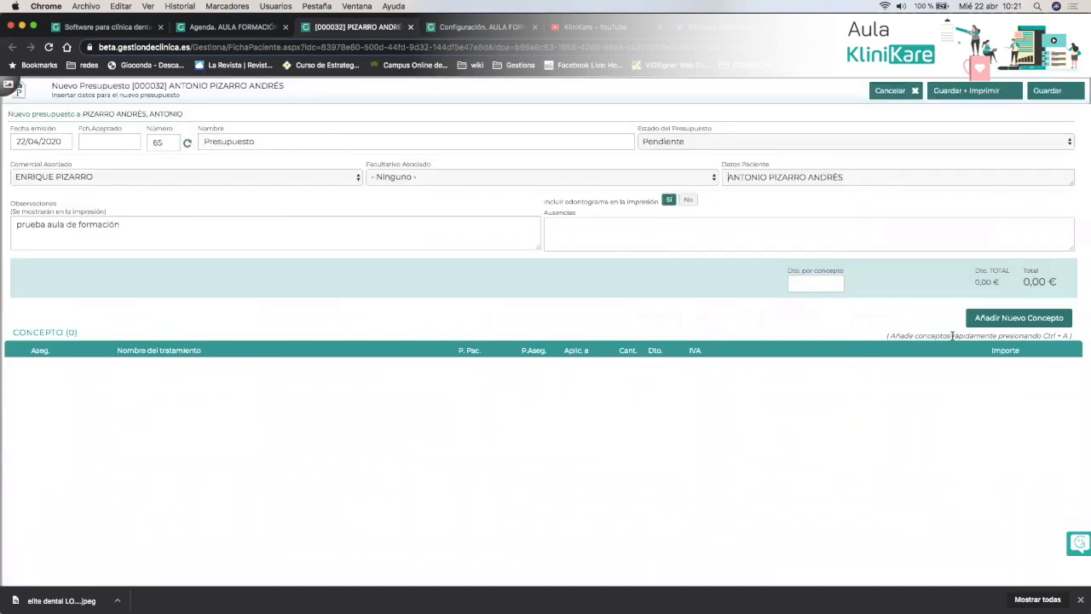
# Add the treatment 00410-Endodoncias Unirradiculares to the budget, with "12" and filler text as the concept's observations
pyautogui.click(987, 317)
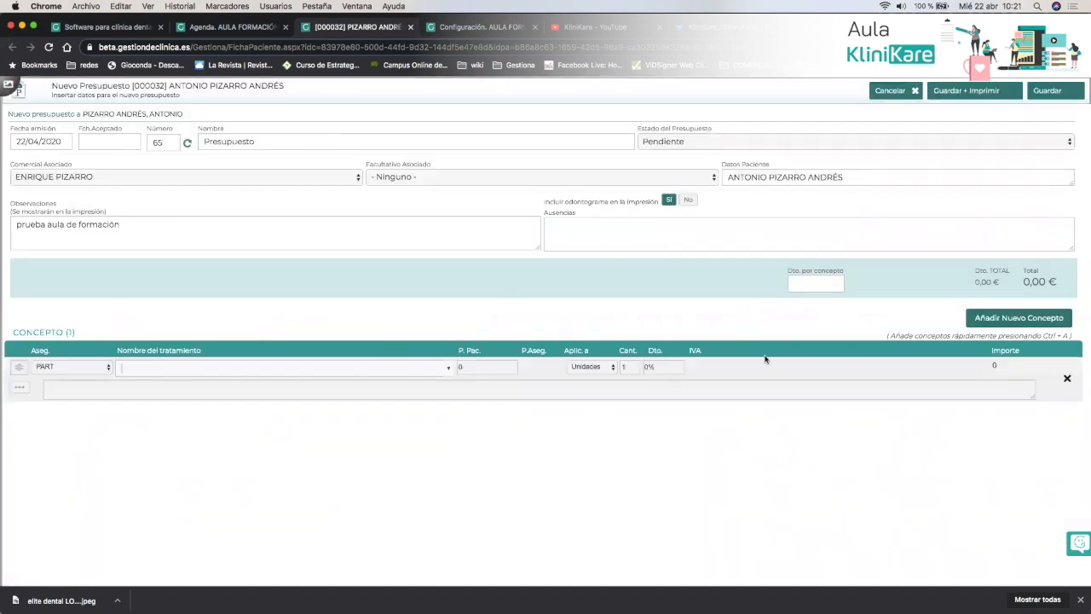
pyautogui.write('endodon')
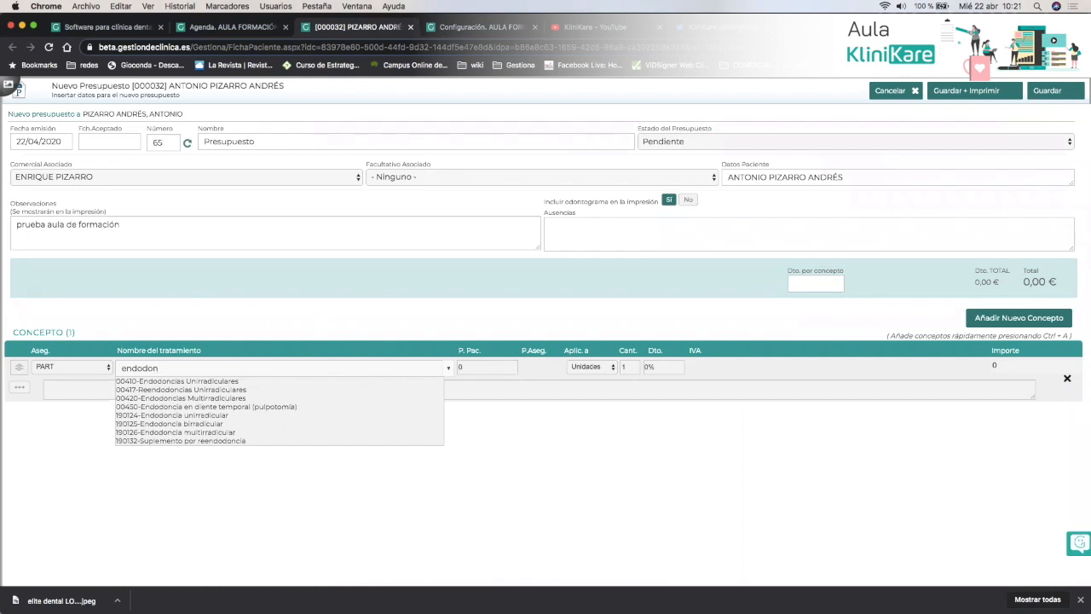
pyautogui.press('Down')
pyautogui.press('Return')
pyautogui.write('12')
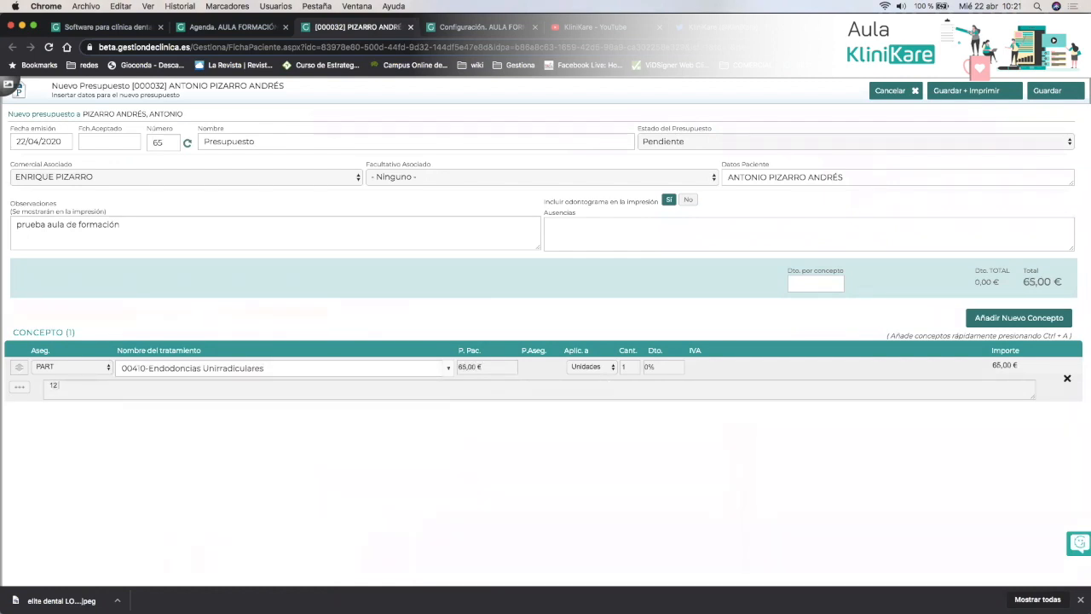
pyautogui.write(' fjasñlfkdj alsñkdfjalsñgd kfgjalksñdgj adñfkdgjfk ñlaksdf')
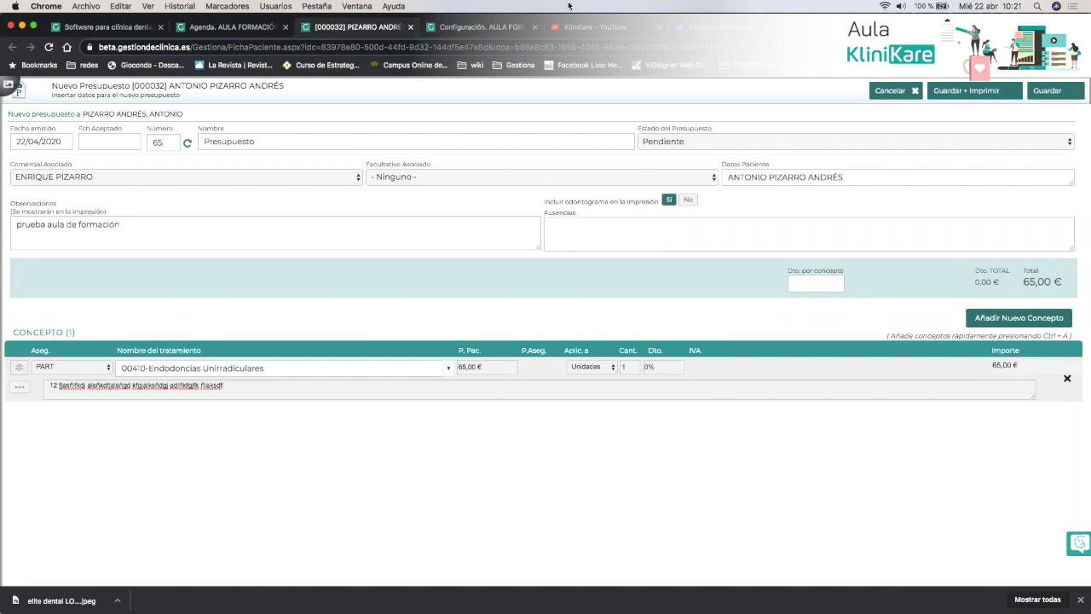
# Save and print the endodontics budget, then close its print preview
pyautogui.click(225, 28)
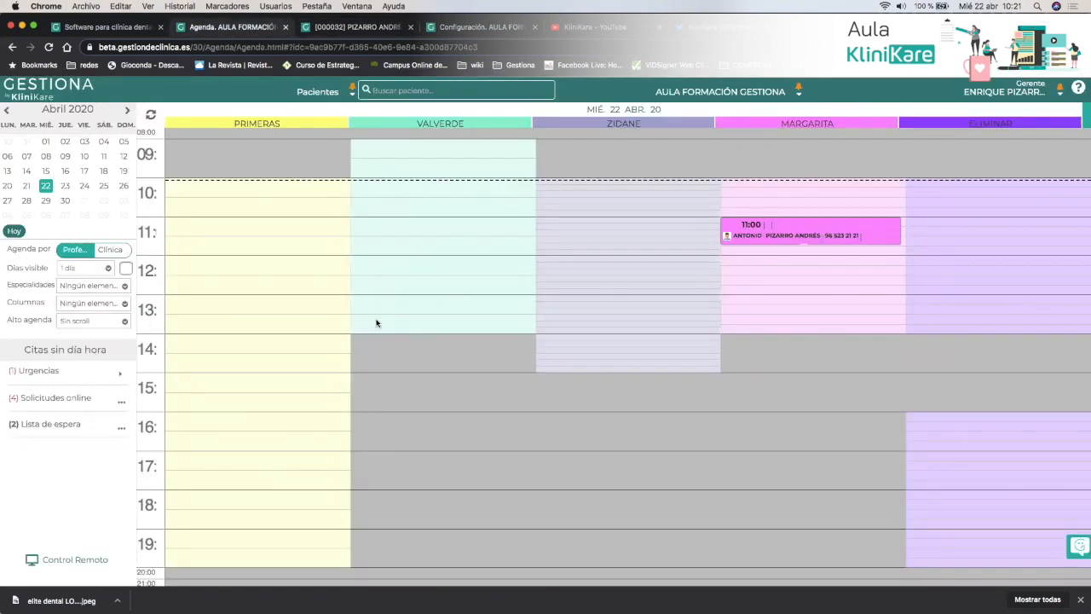
pyautogui.click(476, 29)
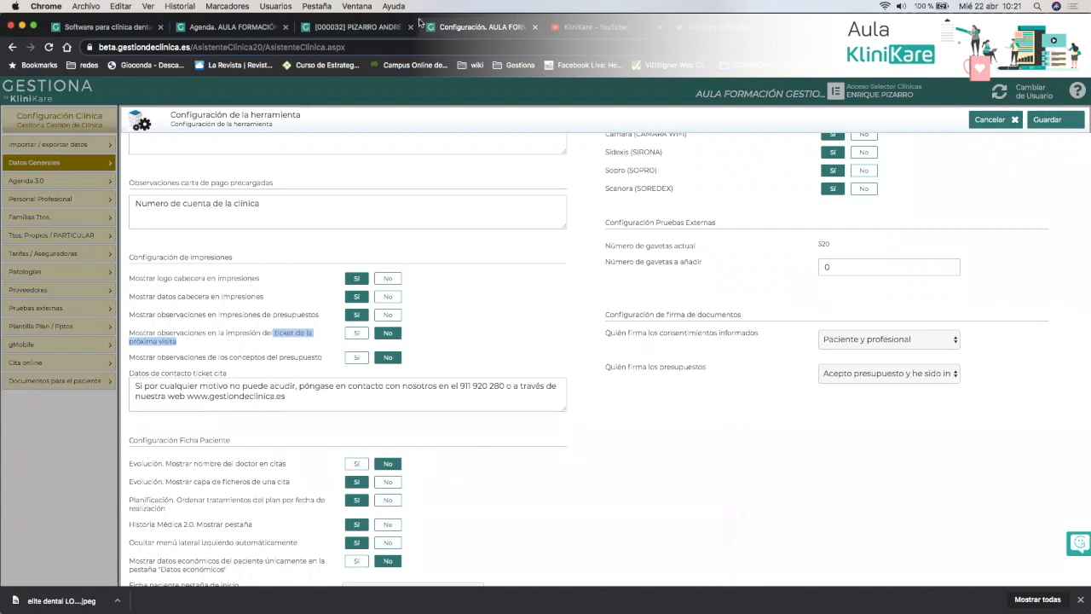
pyautogui.click(366, 30)
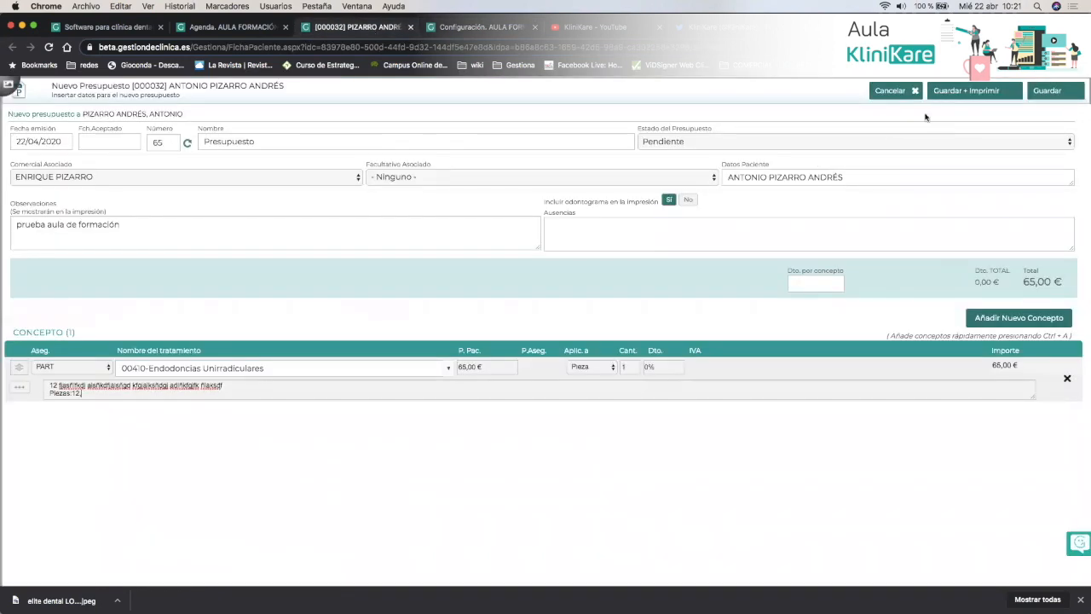
pyautogui.click(948, 91)
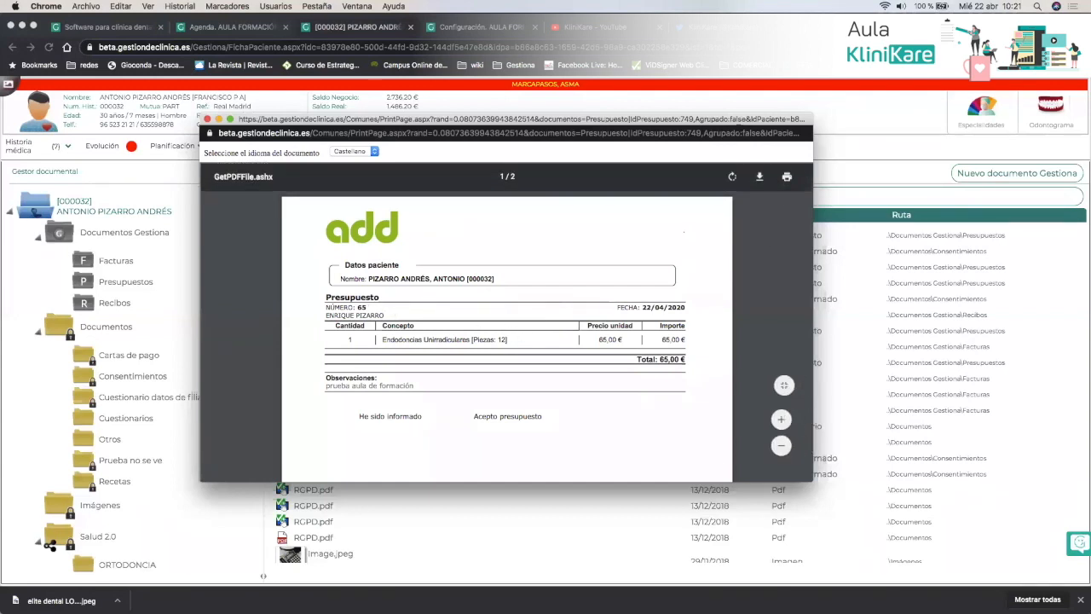
pyautogui.click(207, 119)
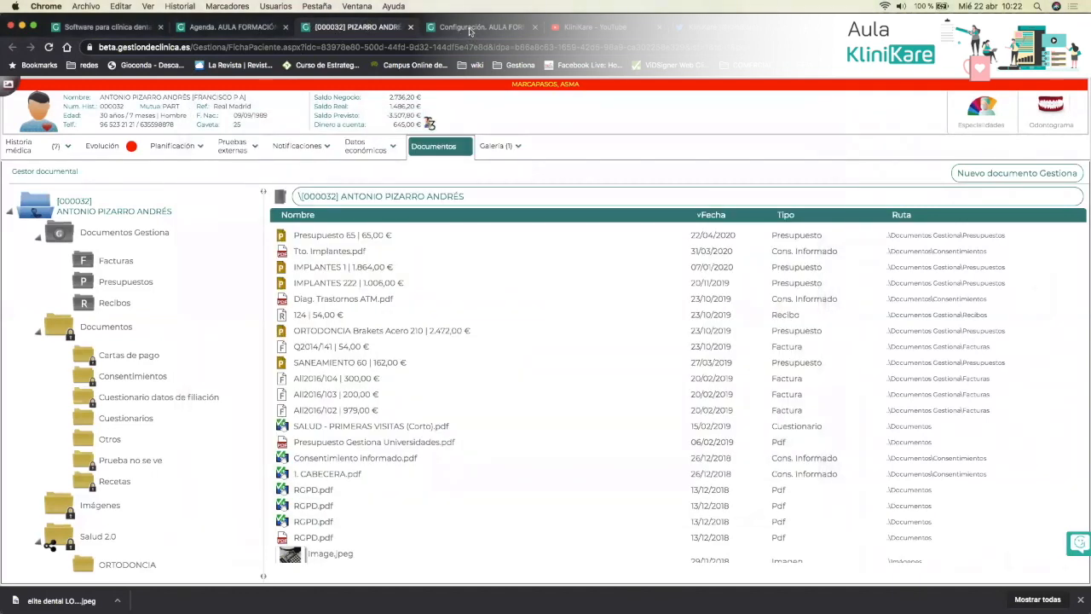
# Set "Mostrar observaciones de los conceptos del presupuesto" to Sí in the clinic's tool configuration and save it
pyautogui.click(469, 29)
pyautogui.click(356, 357)
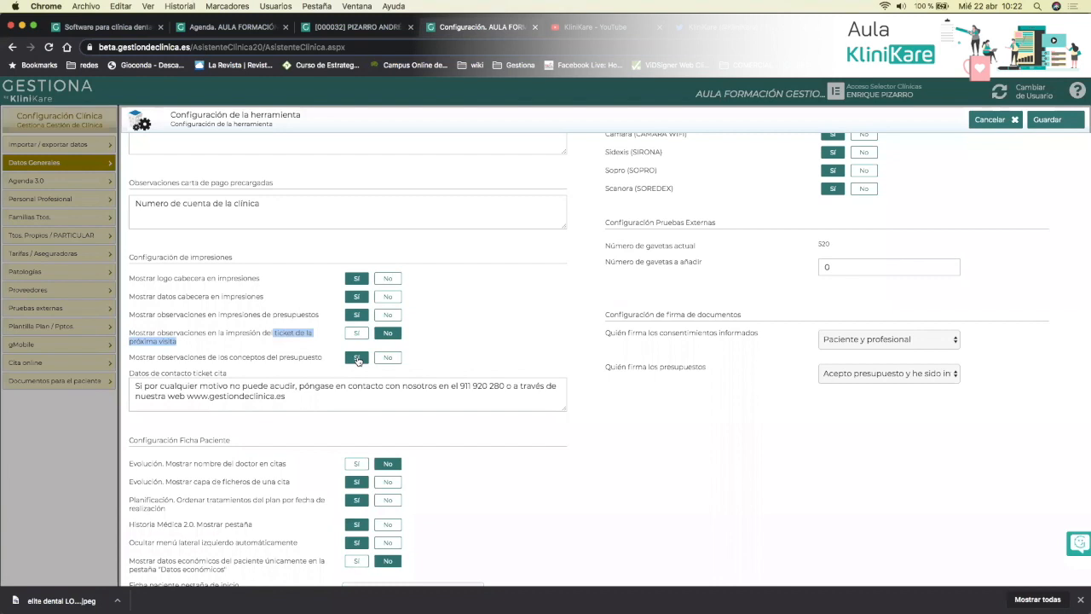
pyautogui.click(1049, 120)
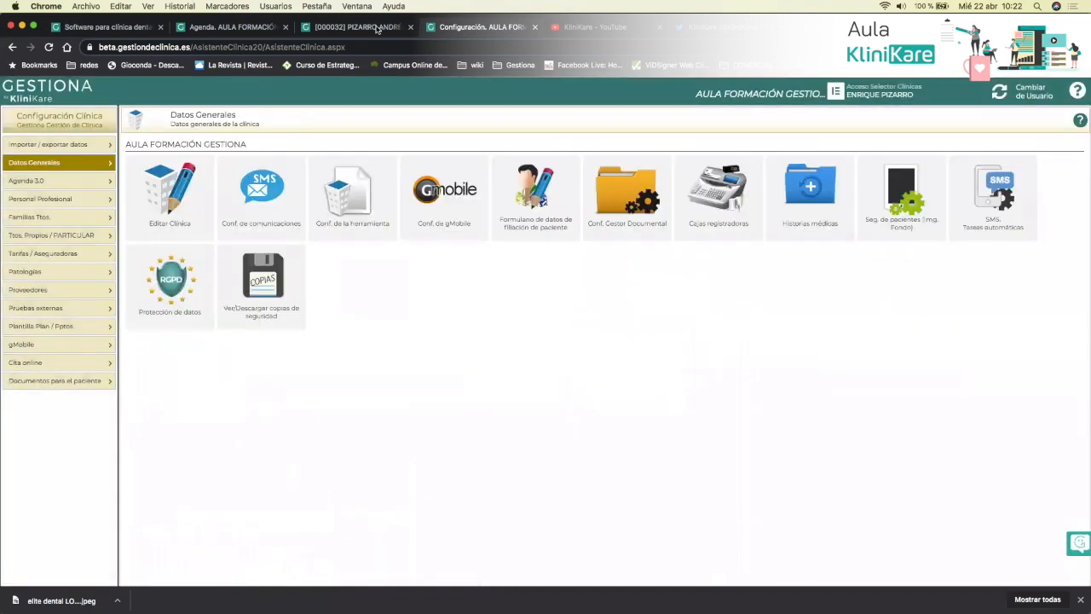
# View the printout of the newly saved budget again, highlight the concept's observation text, and close the preview
pyautogui.click(376, 29)
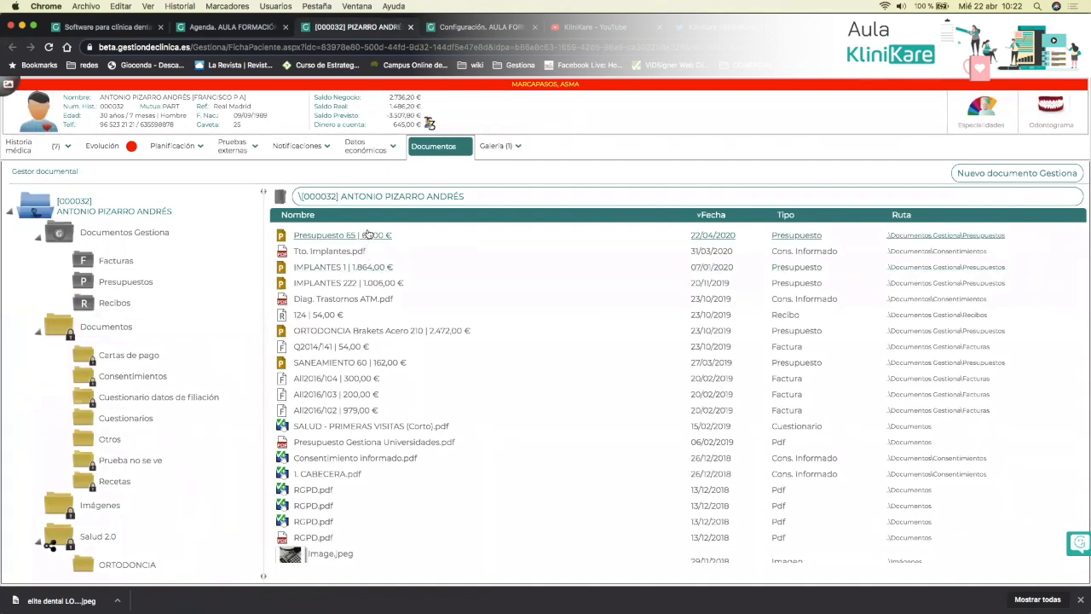
pyautogui.click(367, 232)
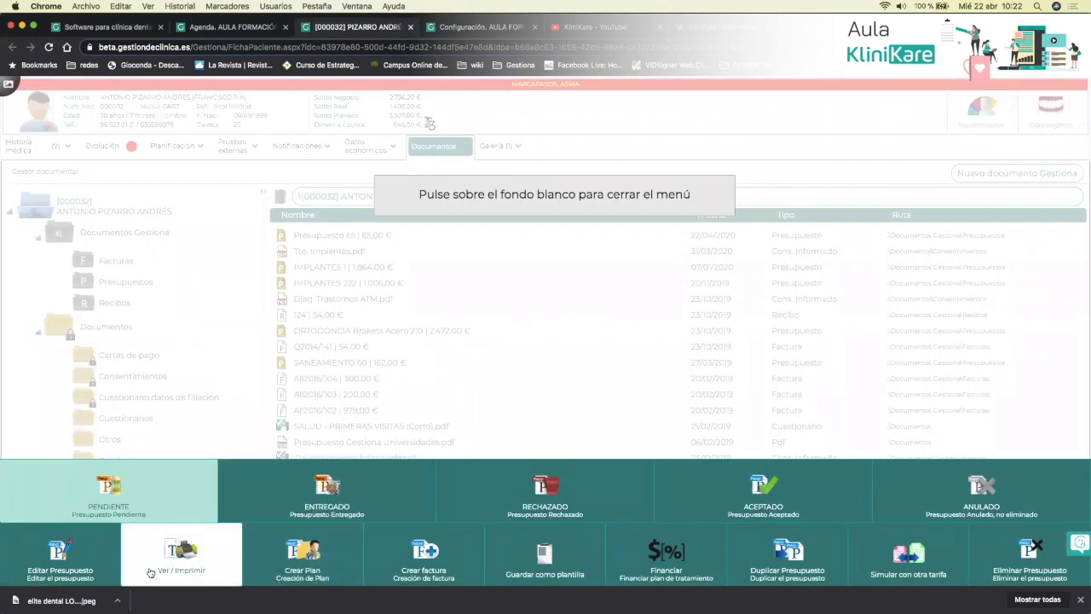
pyautogui.click(196, 560)
pyautogui.click(214, 560)
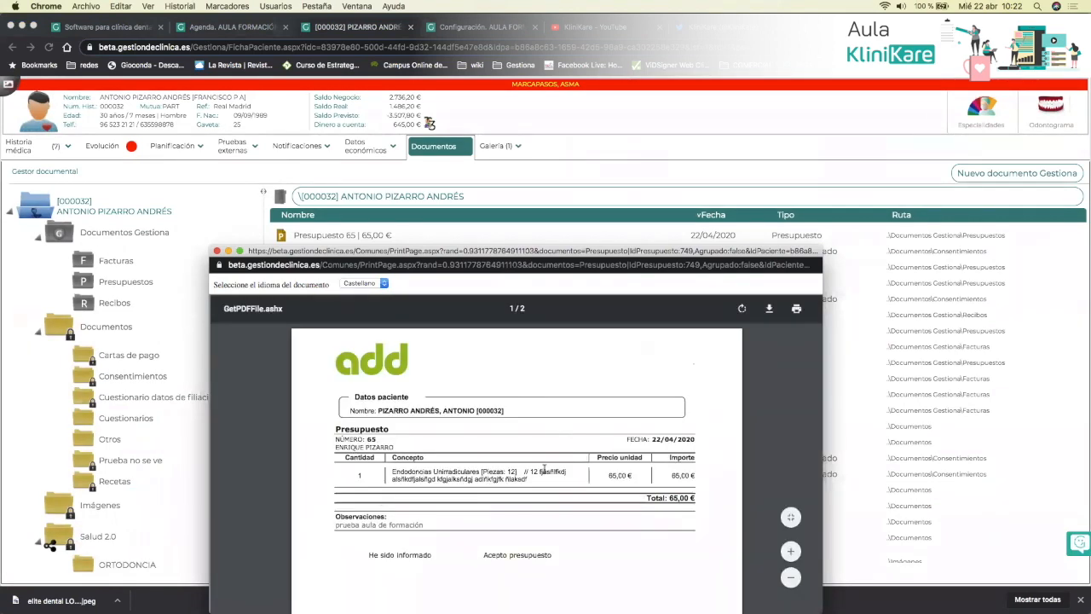
pyautogui.moveTo(539, 471); pyautogui.dragTo(530, 479)
pyautogui.click(530, 479)
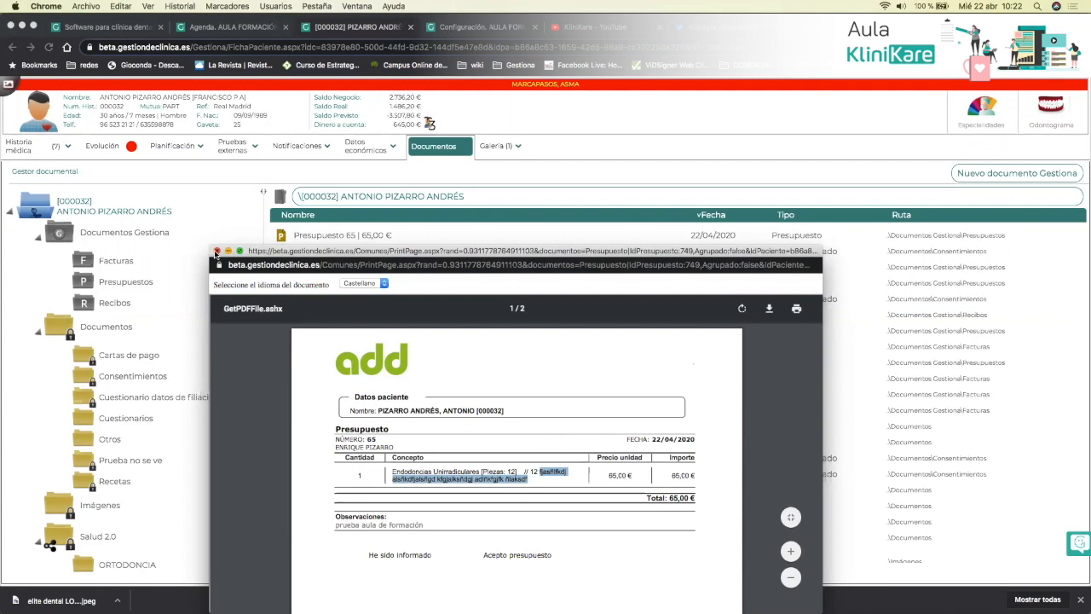
pyautogui.click(287, 96)
# Reopen Configuración de la herramienta in the clinic's general data and highlight the contact text for the appointment ticket
pyautogui.hotkey('ctrl', 'Tab')
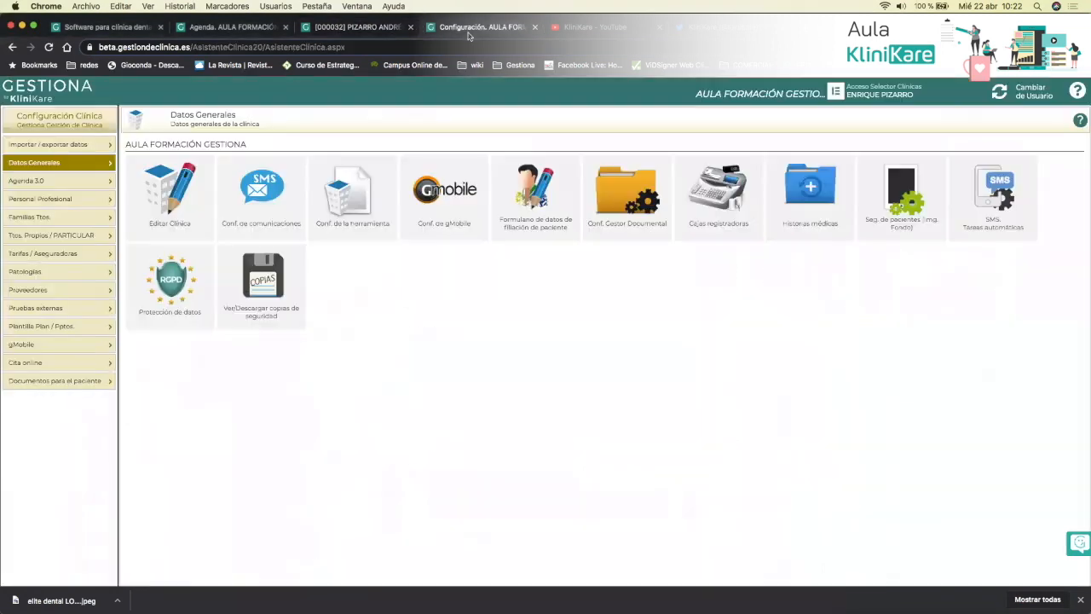
pyautogui.click(350, 205)
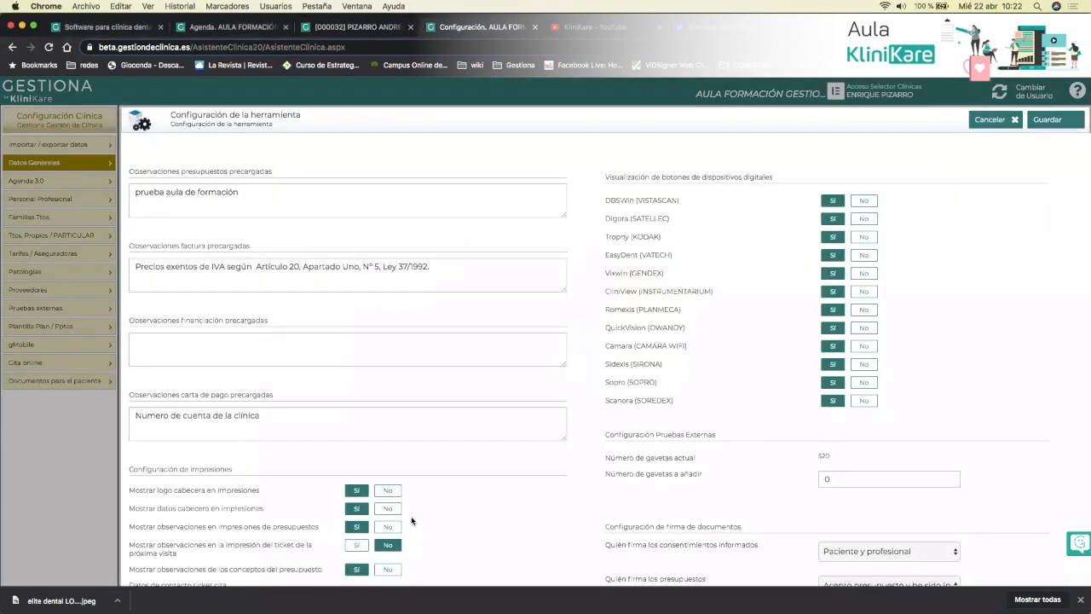
pyautogui.scroll(-5, 412, 518)
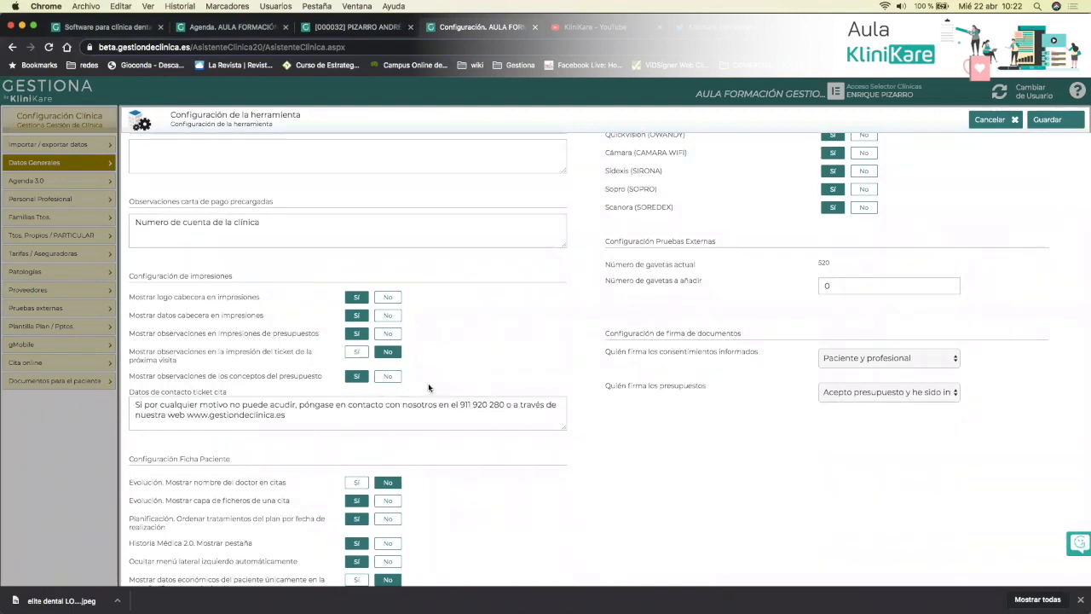
pyautogui.scroll(-2, 427, 388)
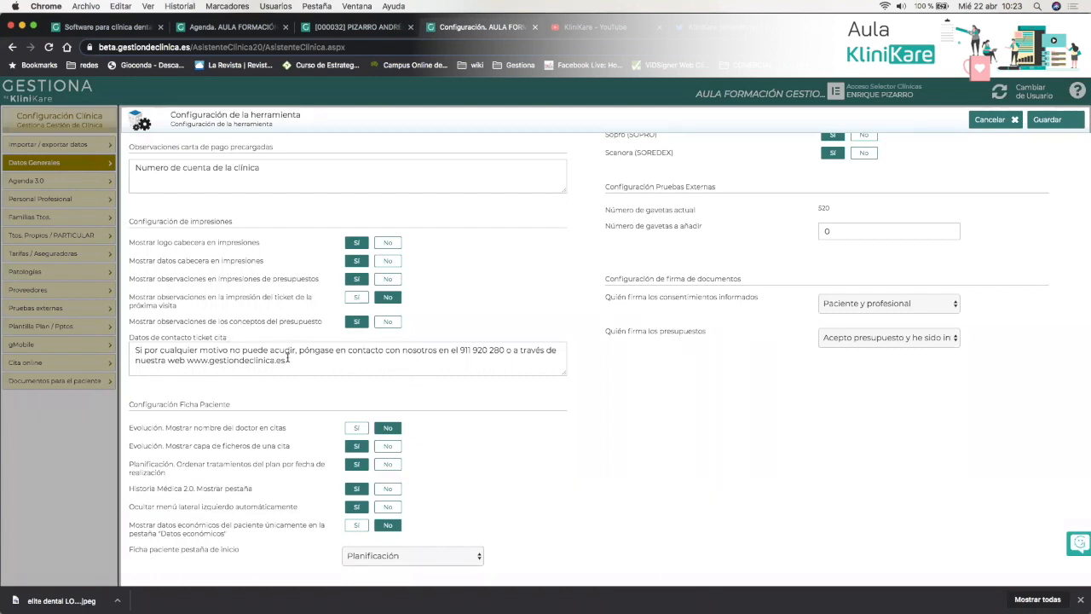
pyautogui.moveTo(284, 359); pyautogui.dragTo(127, 348)
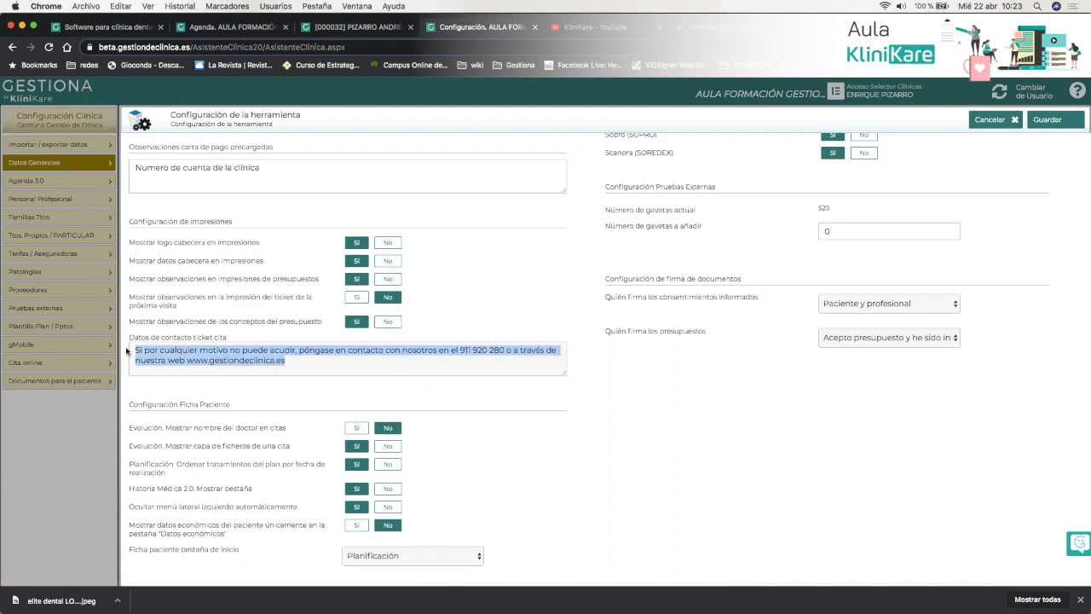
pyautogui.click(314, 364)
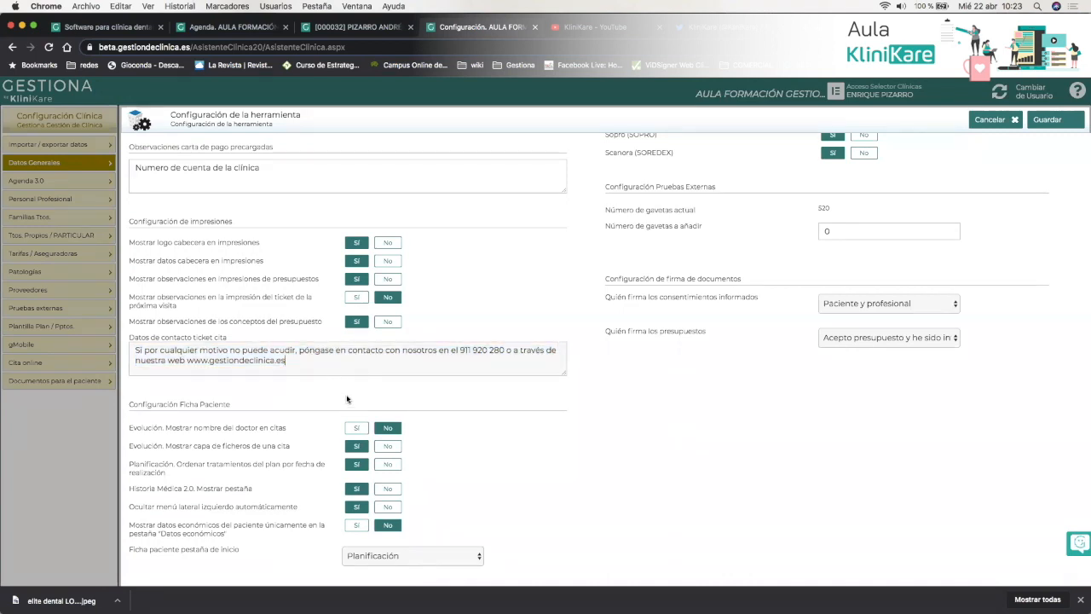
# Review the tool configuration from the preloaded observations and print options through the Configuración Ficha Paciente settings
pyautogui.scroll(5, 441, 281)
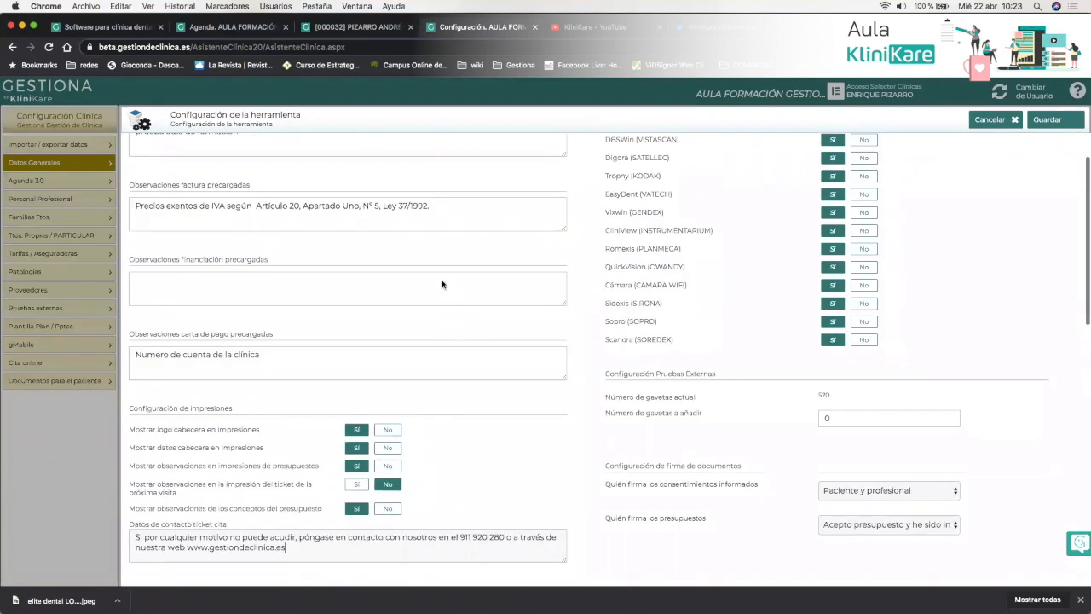
pyautogui.scroll(2, 442, 281)
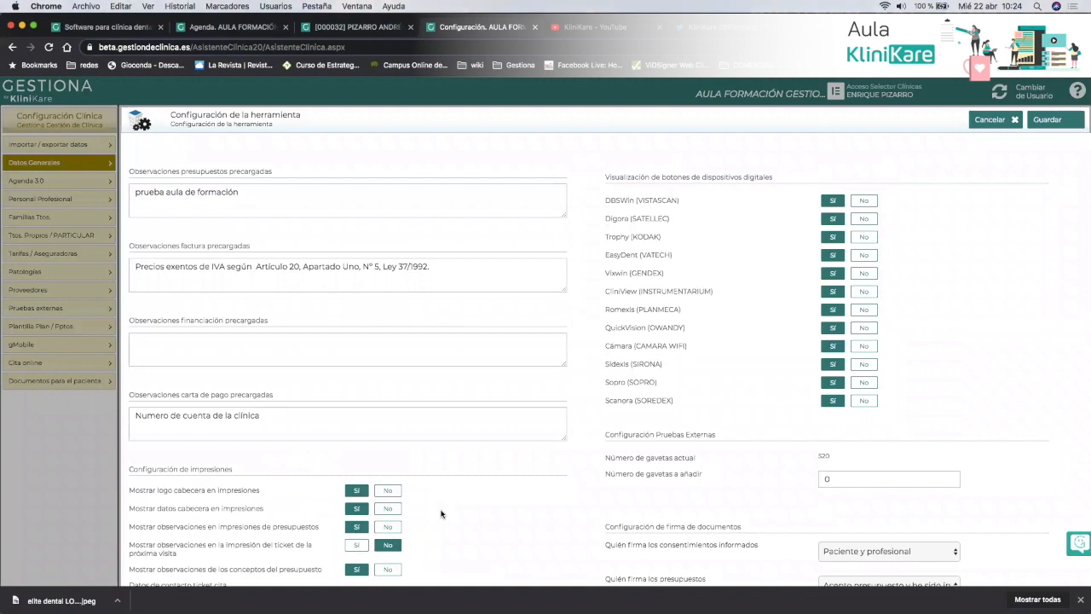
pyautogui.scroll(-4, 441, 513)
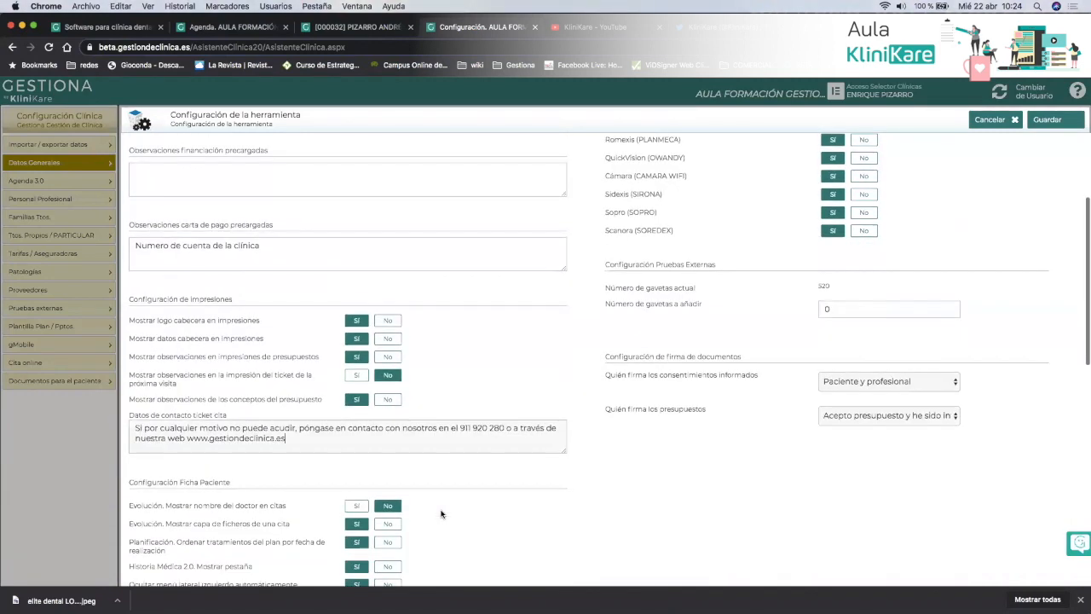
pyautogui.scroll(3, 442, 513)
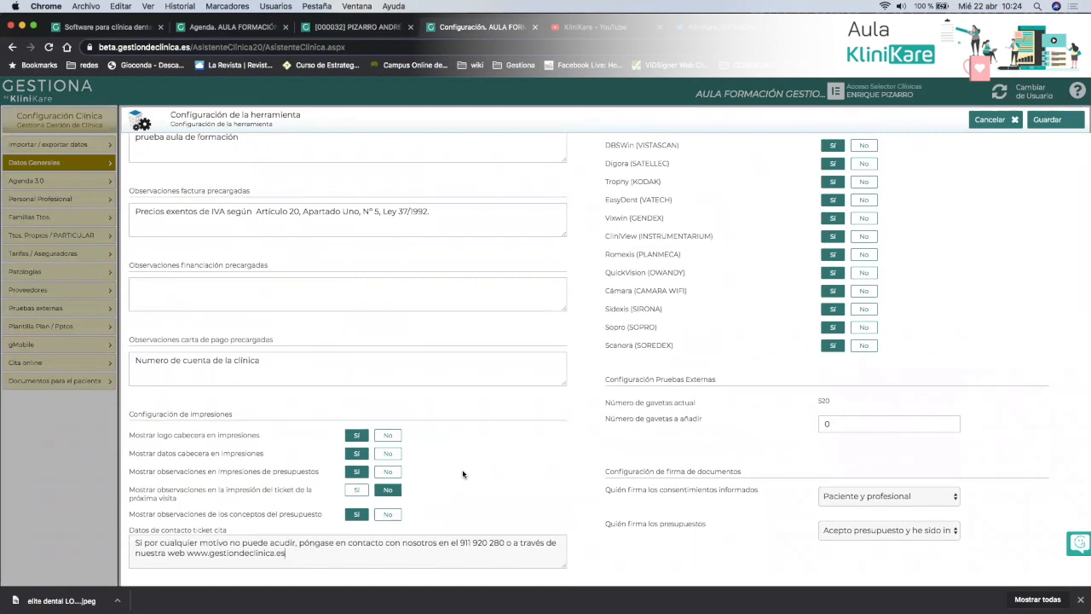
pyautogui.click(497, 457)
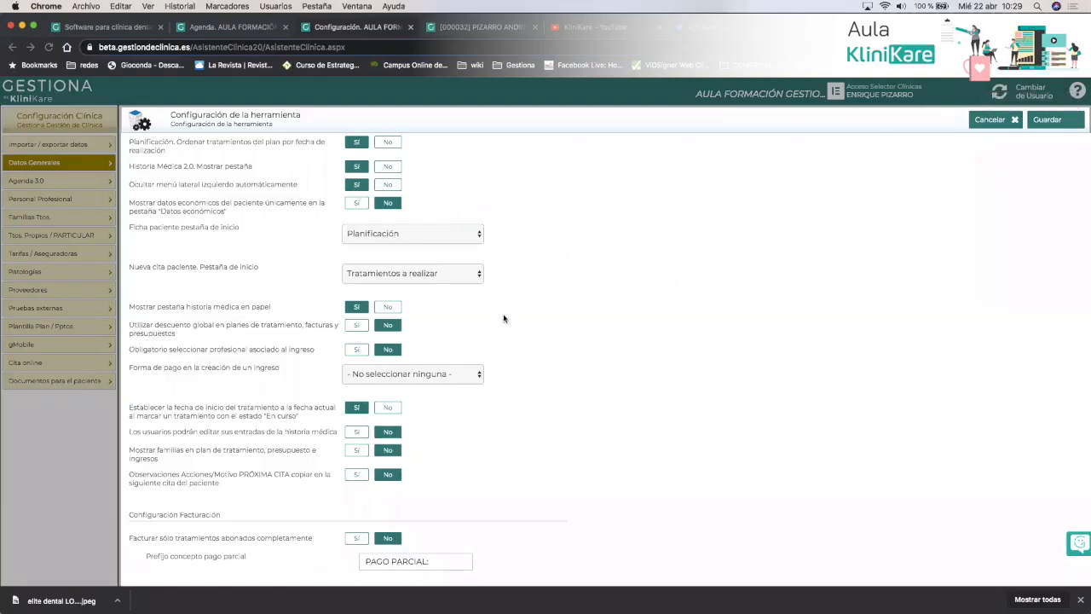
pyautogui.scroll(10, 504, 319)
pyautogui.scroll(-5, 514, 317)
pyautogui.scroll(-4, 514, 317)
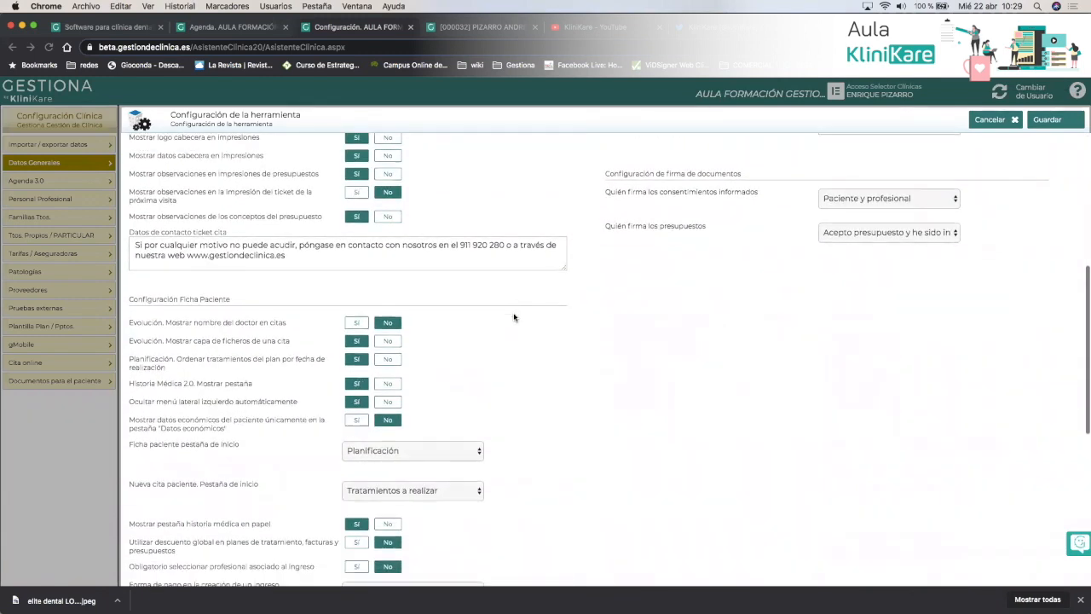
pyautogui.scroll(-3, 514, 317)
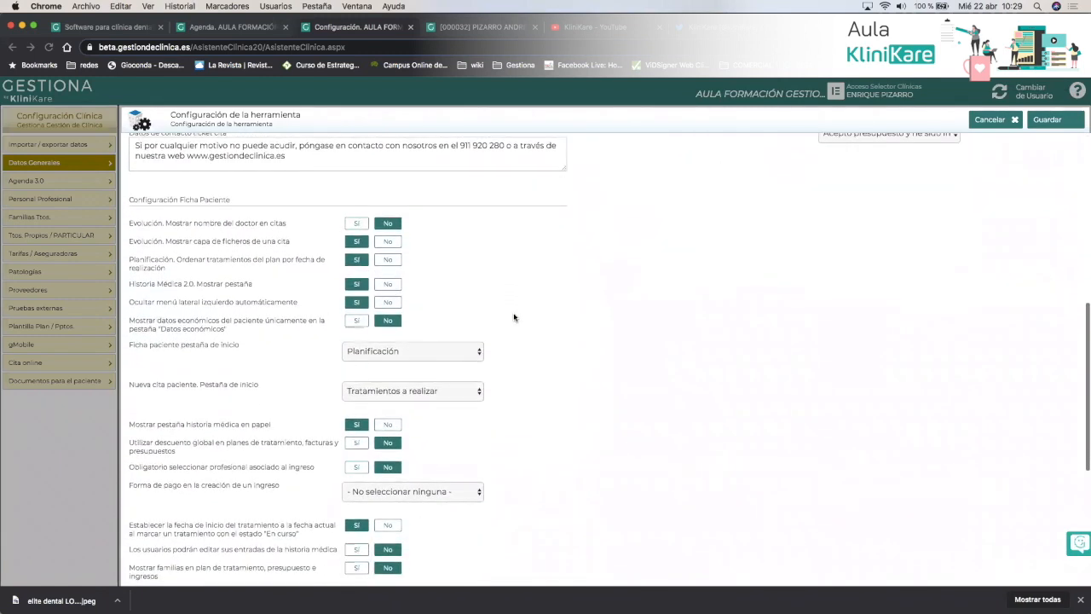
pyautogui.scroll(-1, 514, 317)
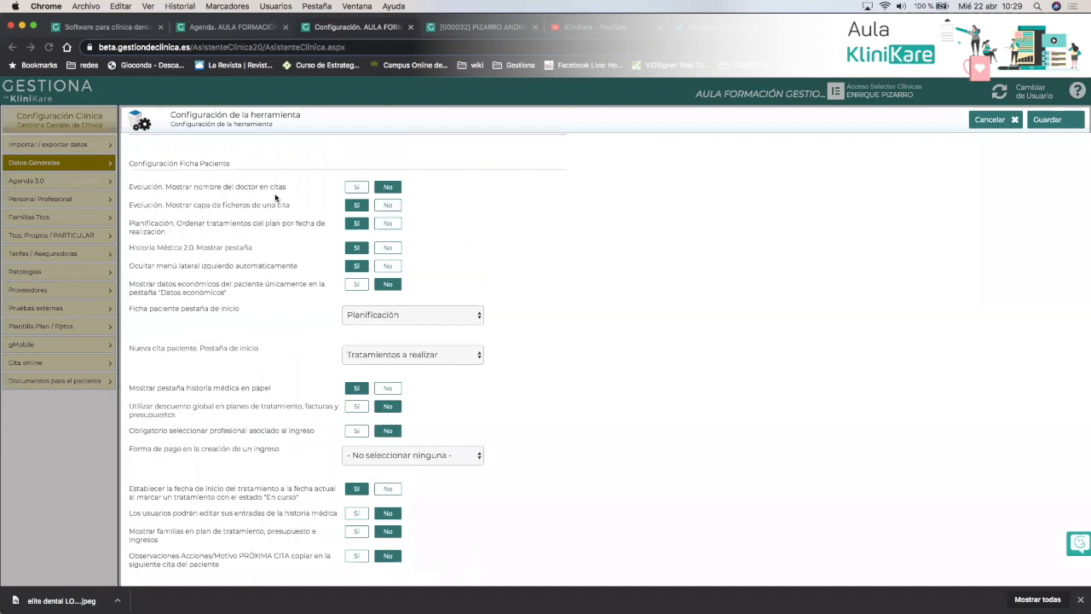
# Open the Evolución section of the patient's record to check how the appointments are shown
pyautogui.click(465, 29)
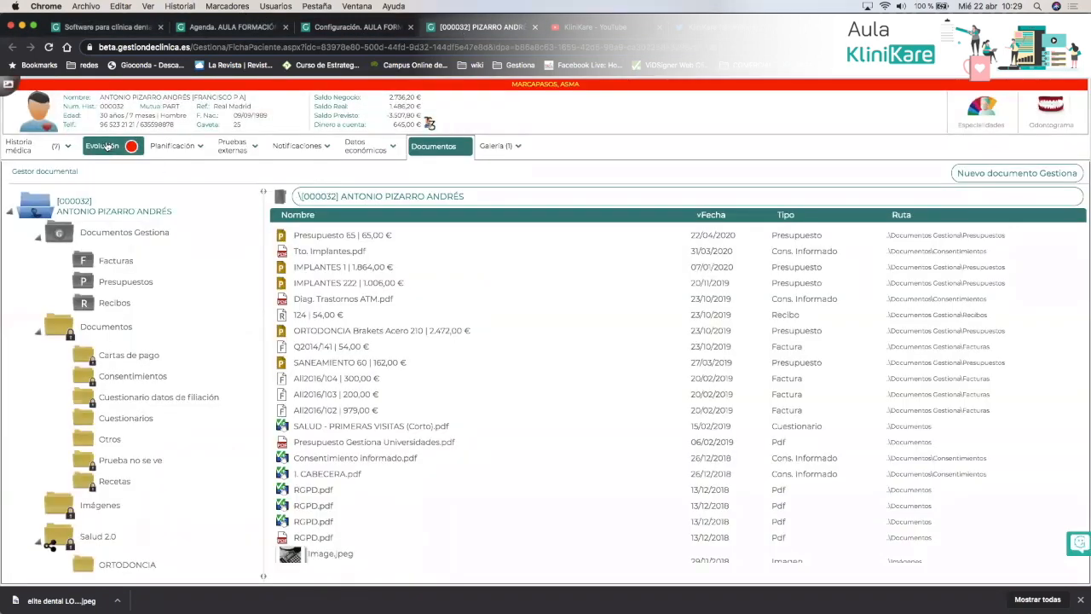
pyautogui.click(104, 147)
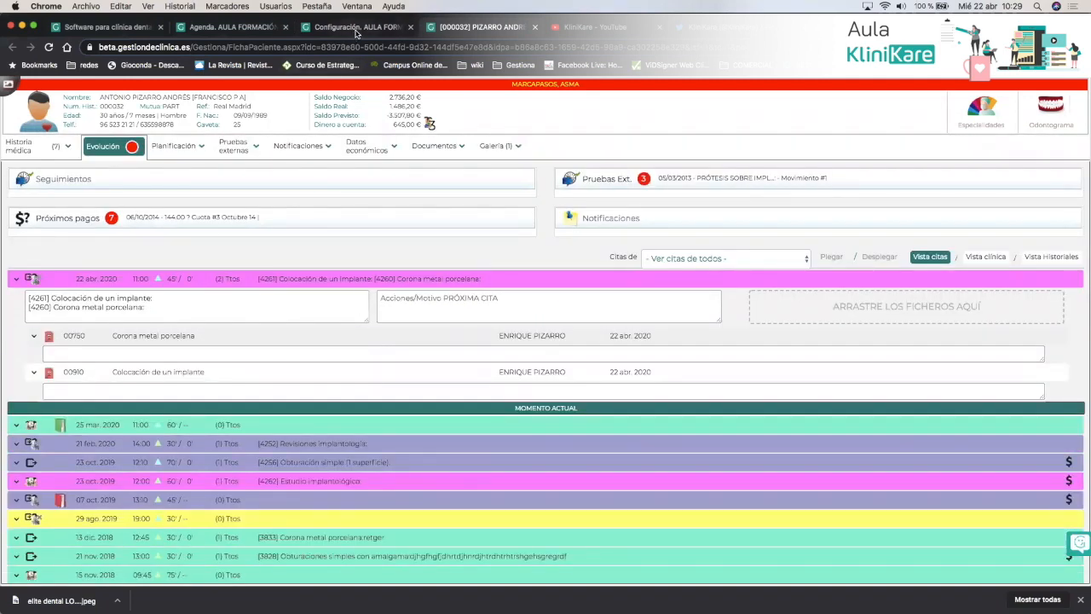
# Compare the Ficha Paciente settings, the day's agenda and the patient's Evolución section, collapsing the 22 abr. 2020 appointment
pyautogui.click(358, 28)
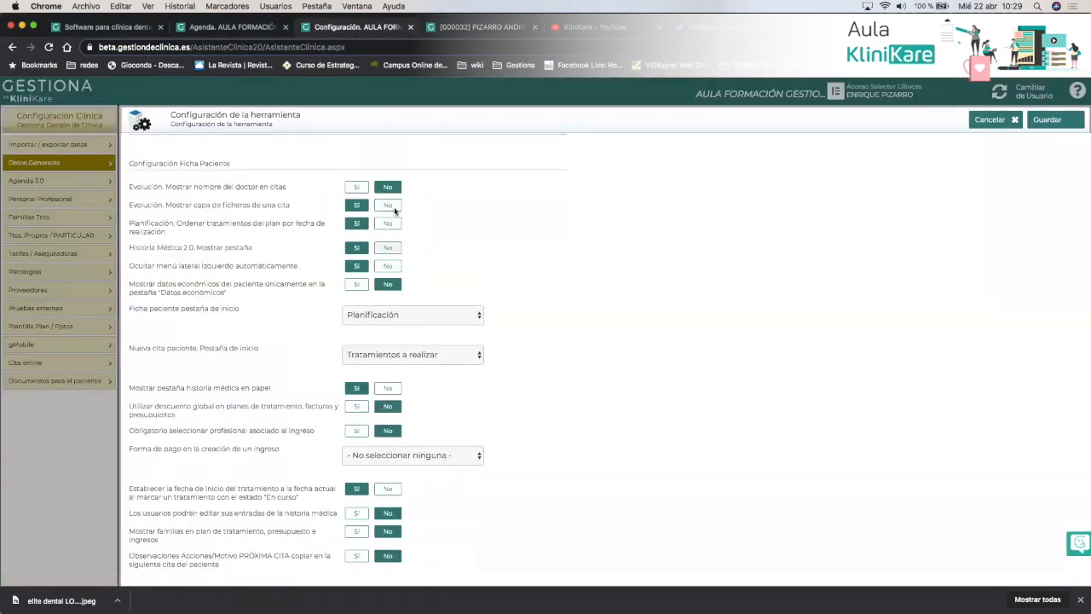
pyautogui.click(215, 28)
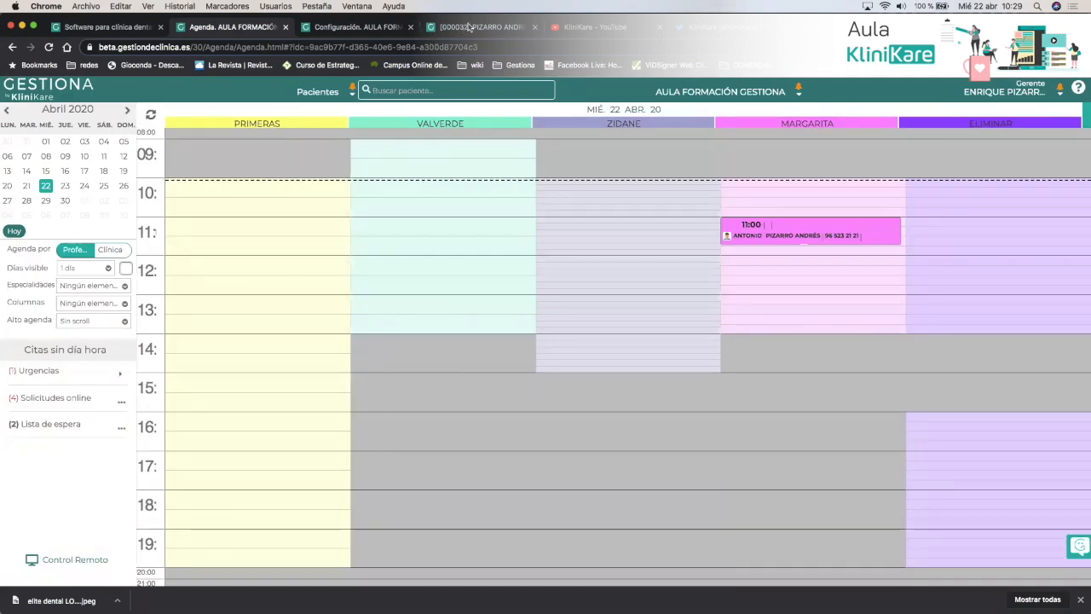
pyautogui.click(467, 27)
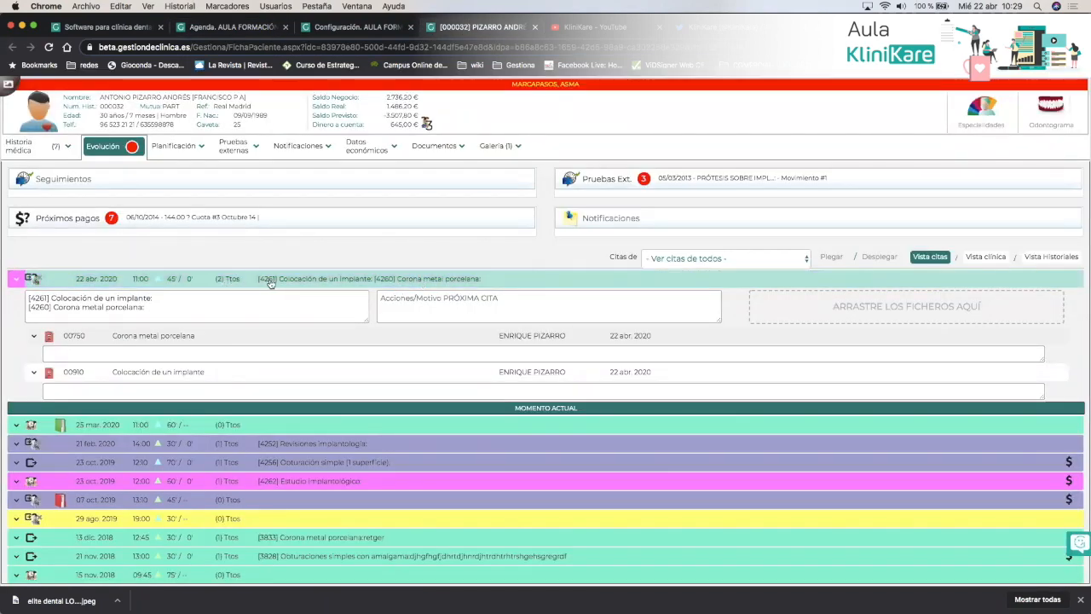
pyautogui.click(17, 279)
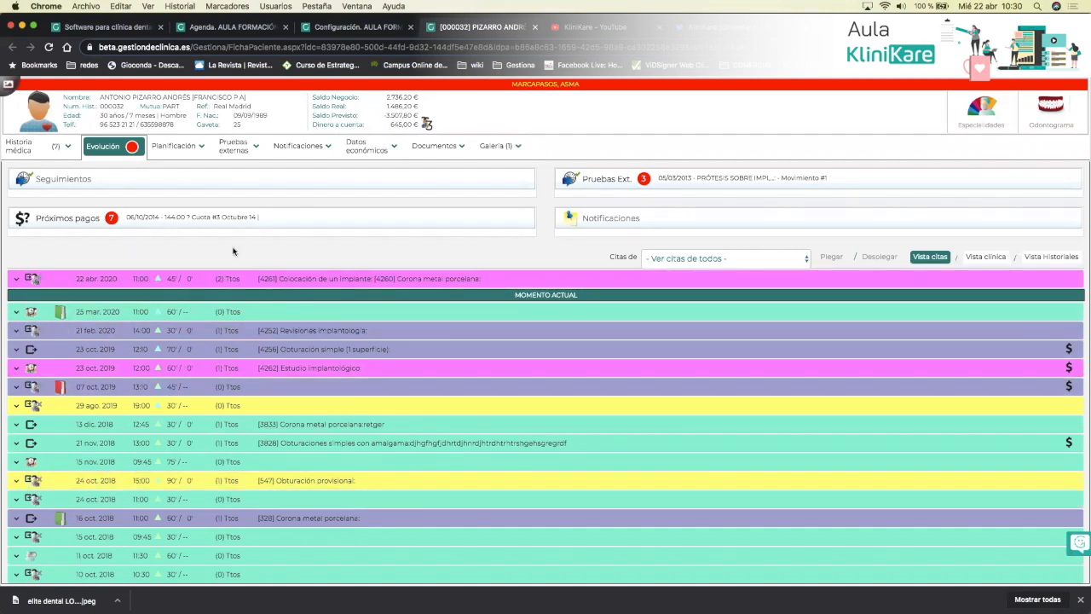
pyautogui.click(231, 28)
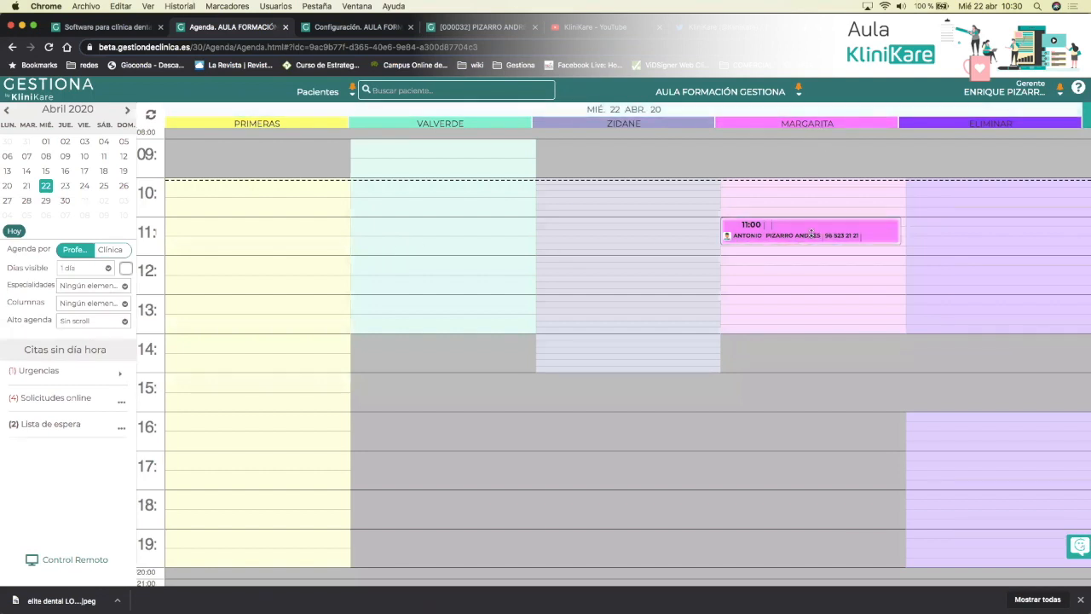
pyautogui.click(460, 27)
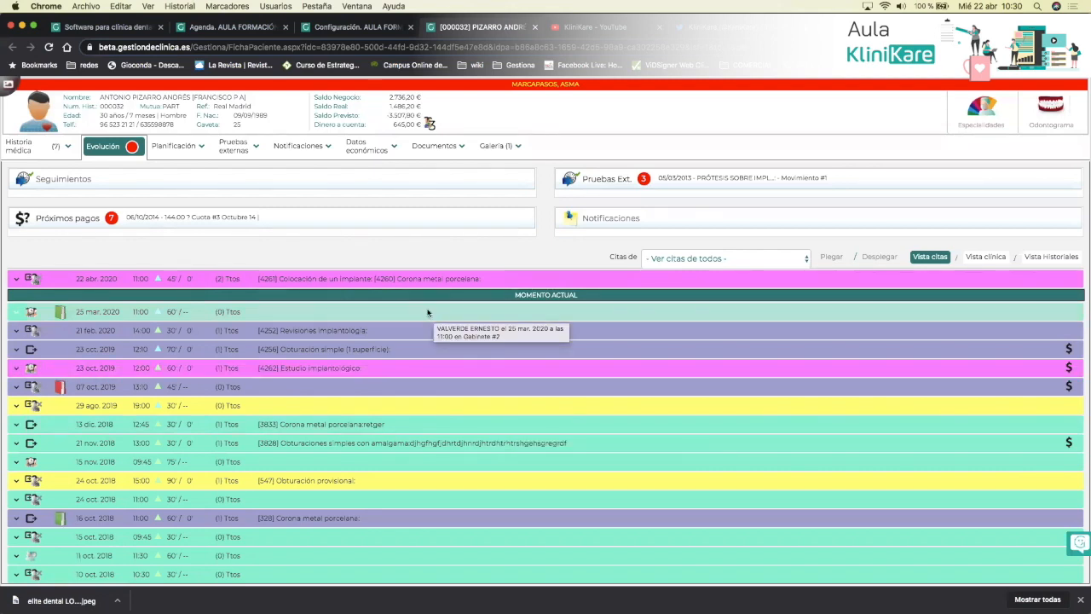
pyautogui.click(227, 28)
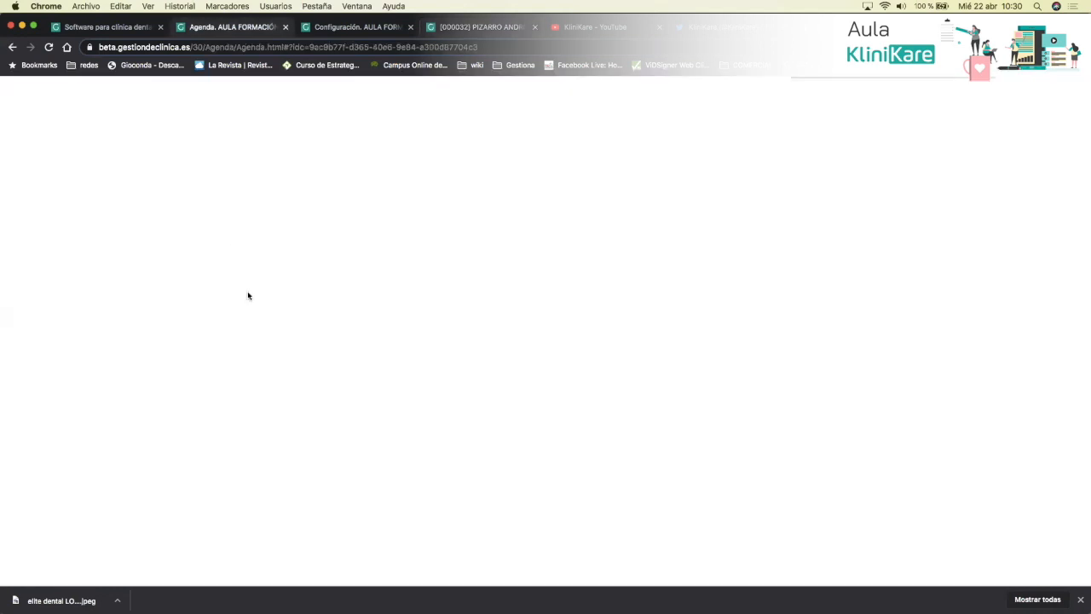
# Set "Evolución. Mostrar nombre del doctor en citas" to Sí, save the configuration, and reload the patient's Evolución section
pyautogui.click(363, 28)
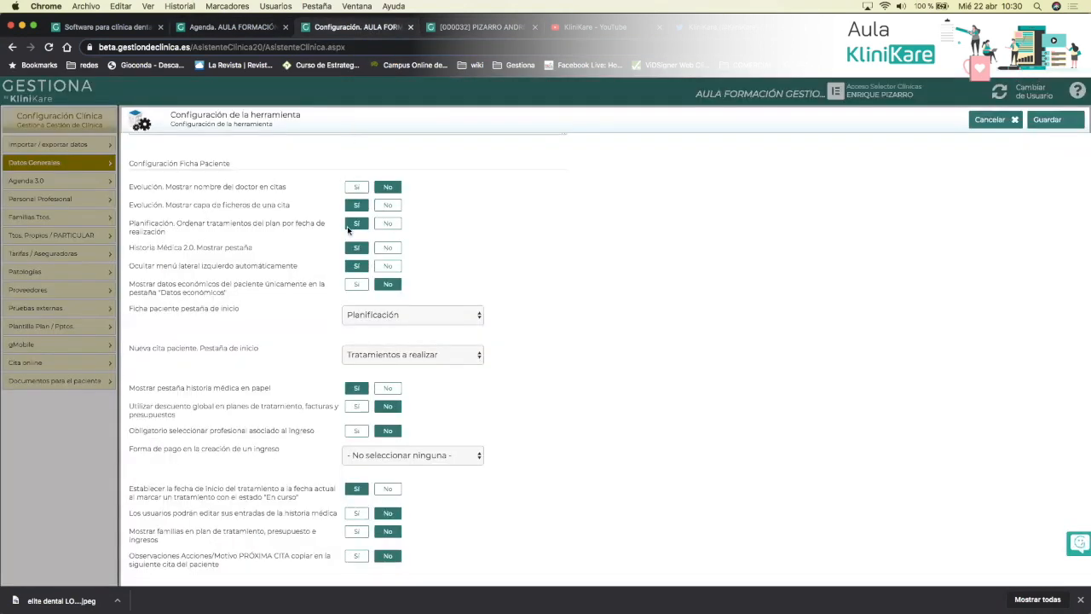
pyautogui.click(356, 188)
pyautogui.click(1046, 122)
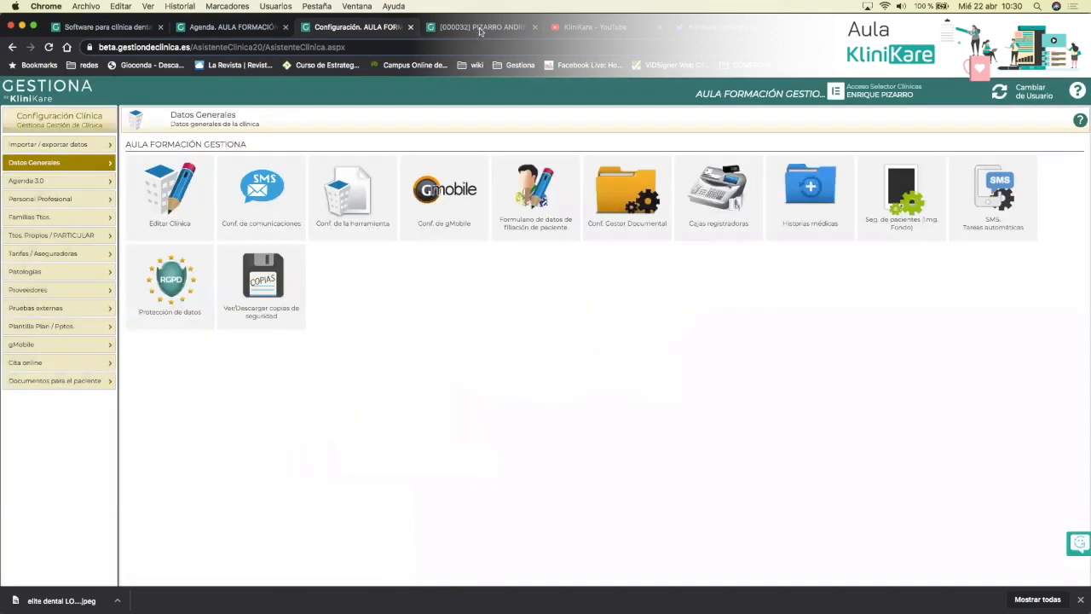
pyautogui.click(482, 27)
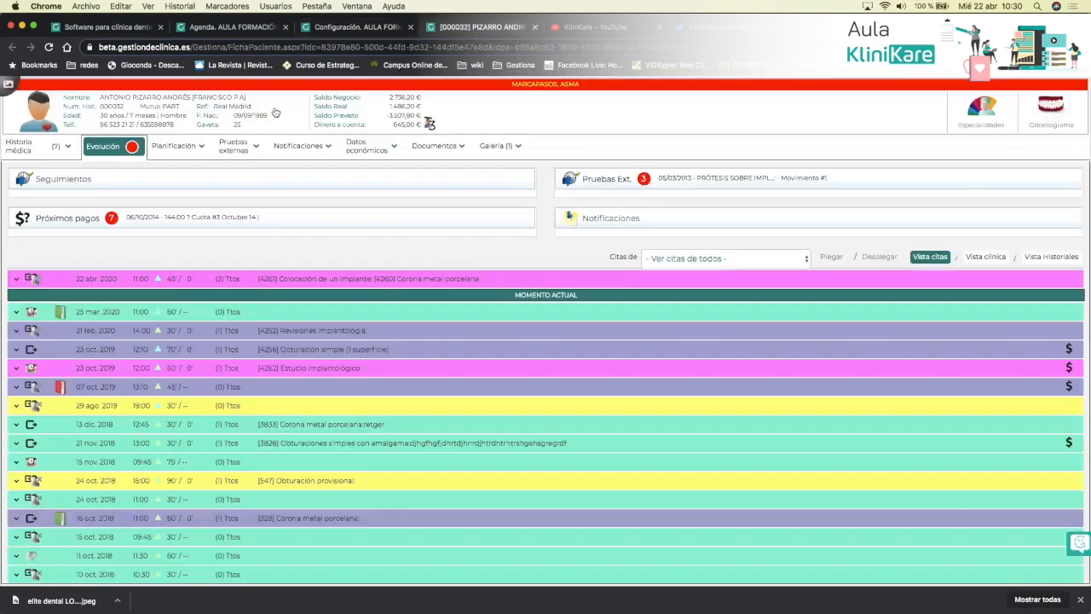
pyautogui.click(105, 146)
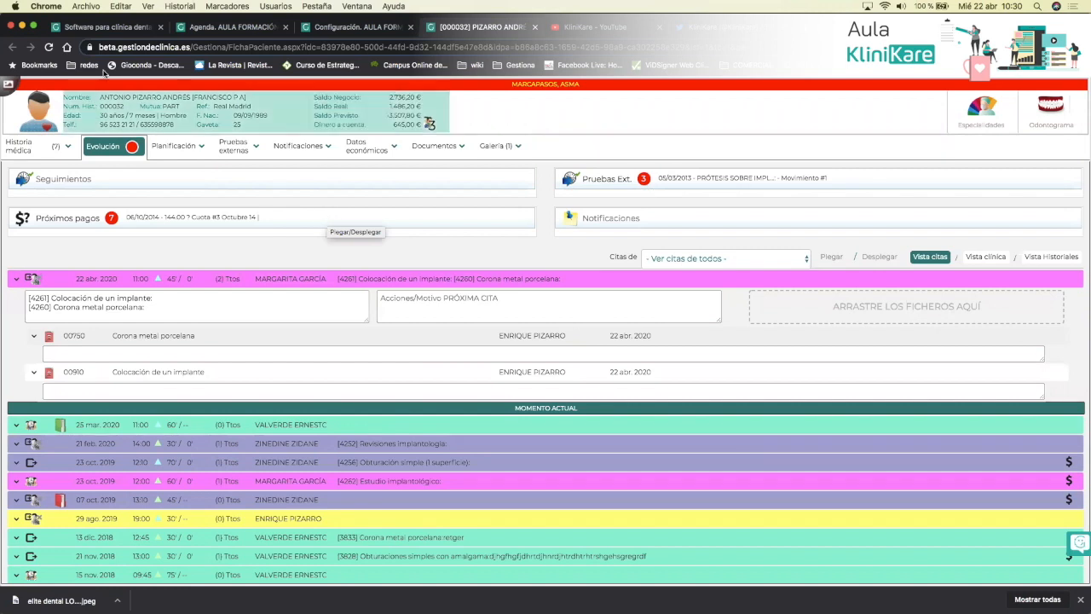
# Reopen Configuración de la herramienta and compare its Configuración Ficha Paciente options with the appointment's file area in the patient's Evolución section
pyautogui.click(205, 29)
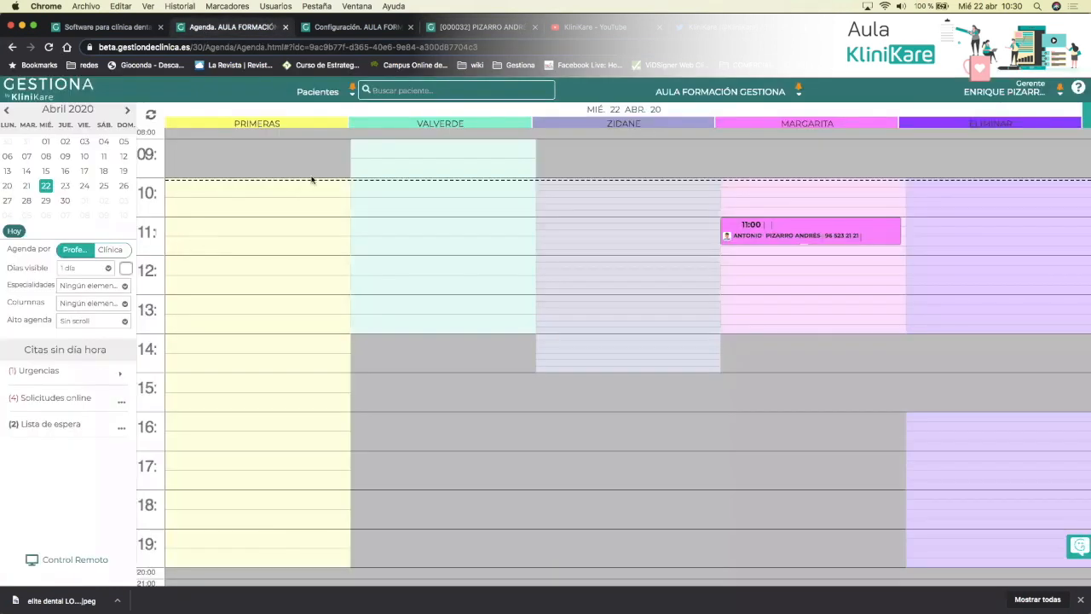
pyautogui.click(371, 26)
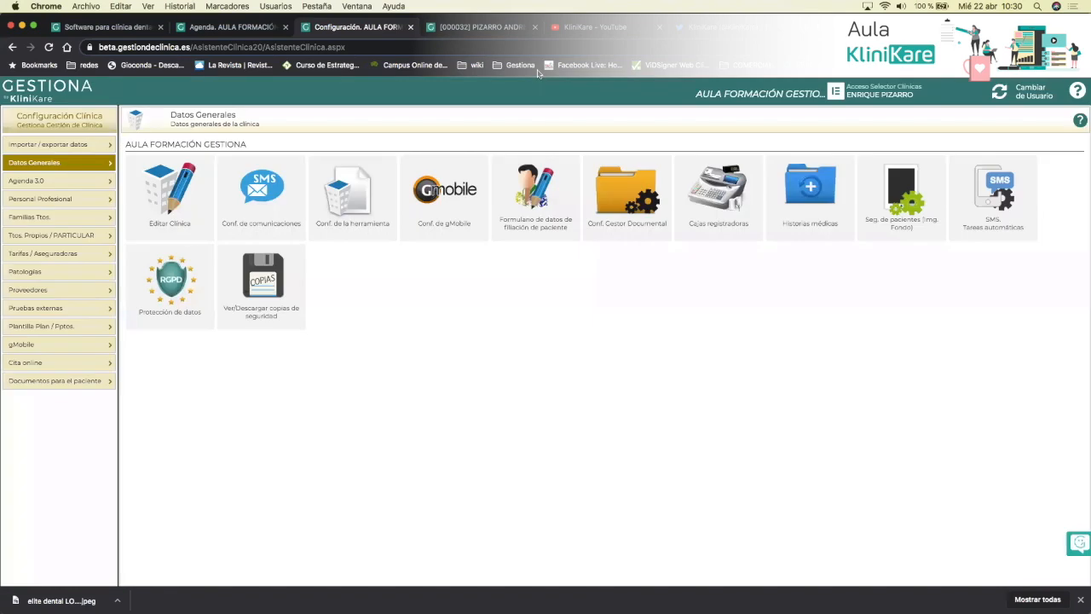
pyautogui.click(361, 199)
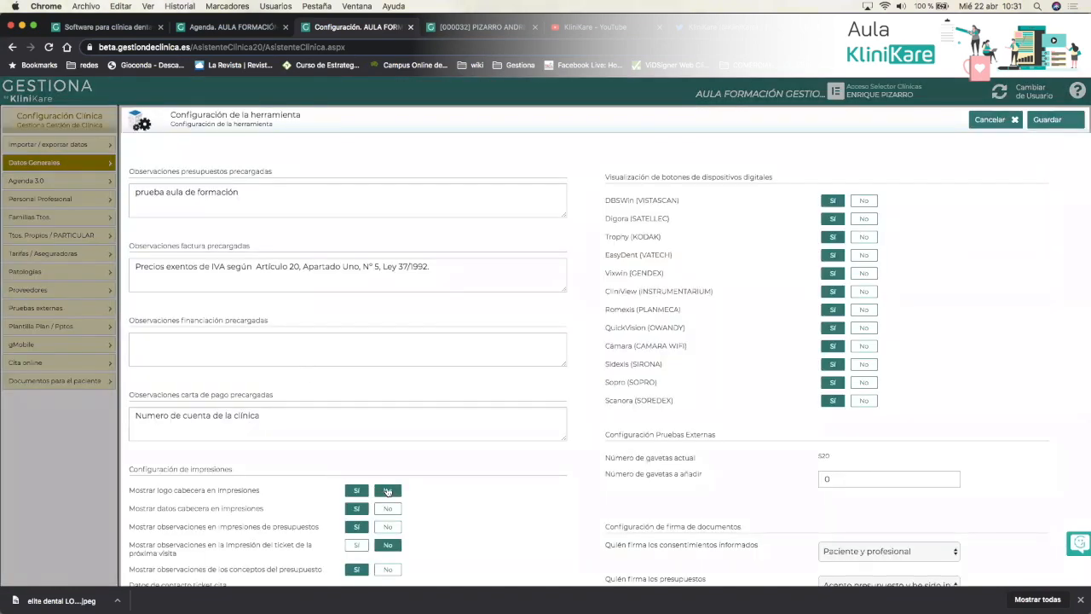
pyautogui.scroll(-5, 387, 486)
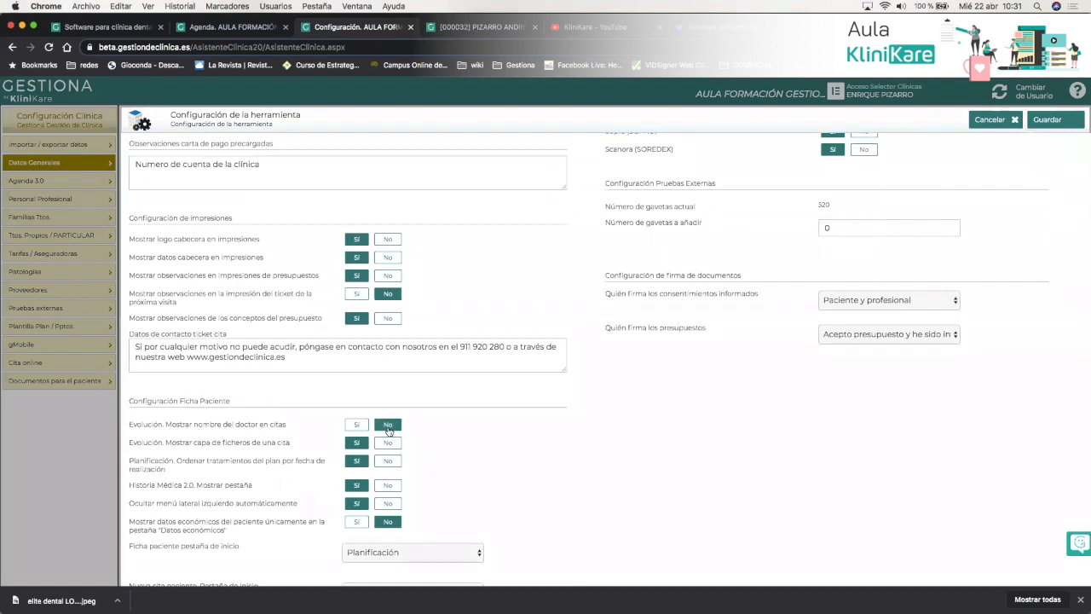
pyautogui.scroll(-1, 221, 443)
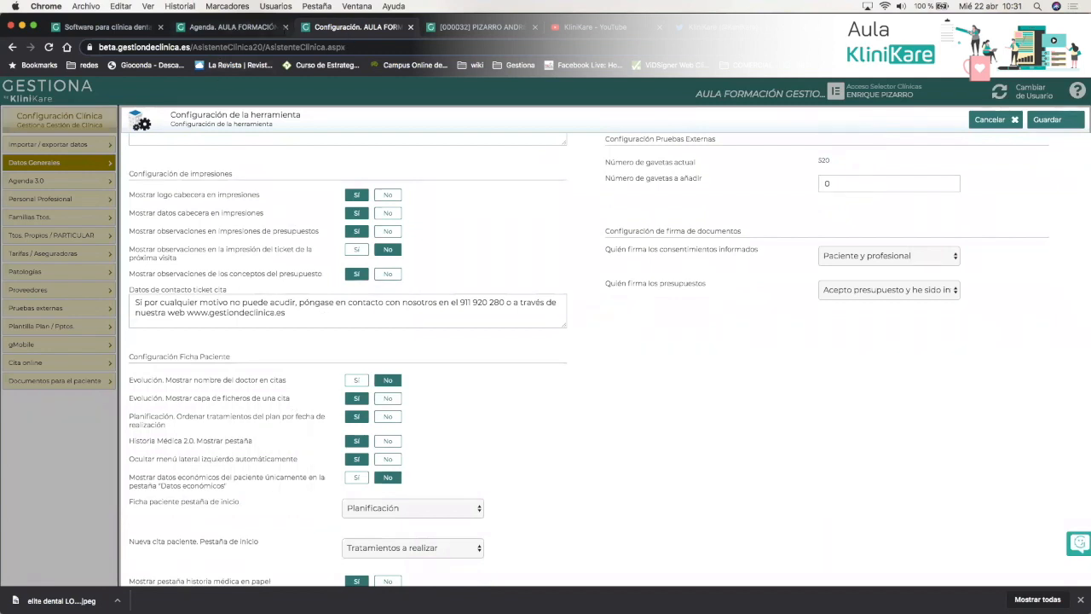
pyautogui.click(460, 27)
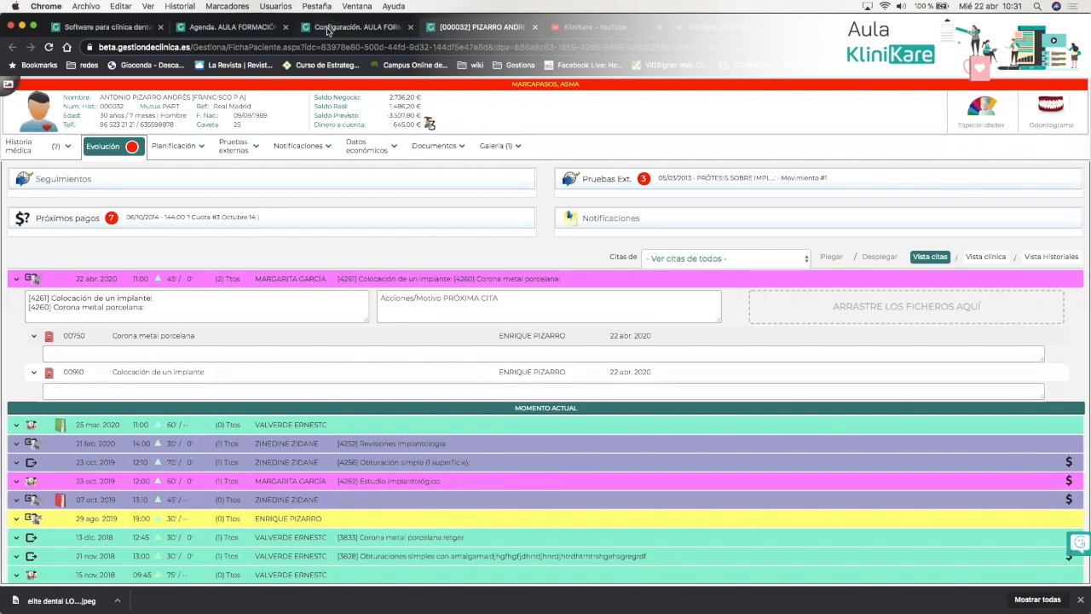
pyautogui.click(329, 28)
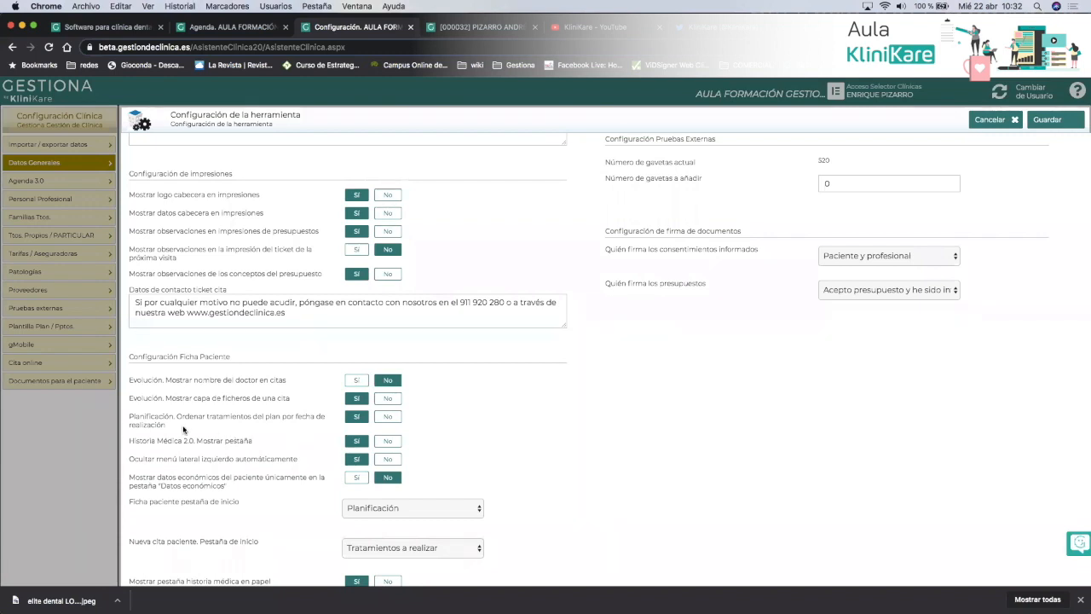
# Mark "Limpieza de boca. Tartrectomía - (ambas arcadas)" as Realizado in the first IMPLANTES 20/02/2019 plan and reload Planificación to check the treatment order
pyautogui.click(483, 28)
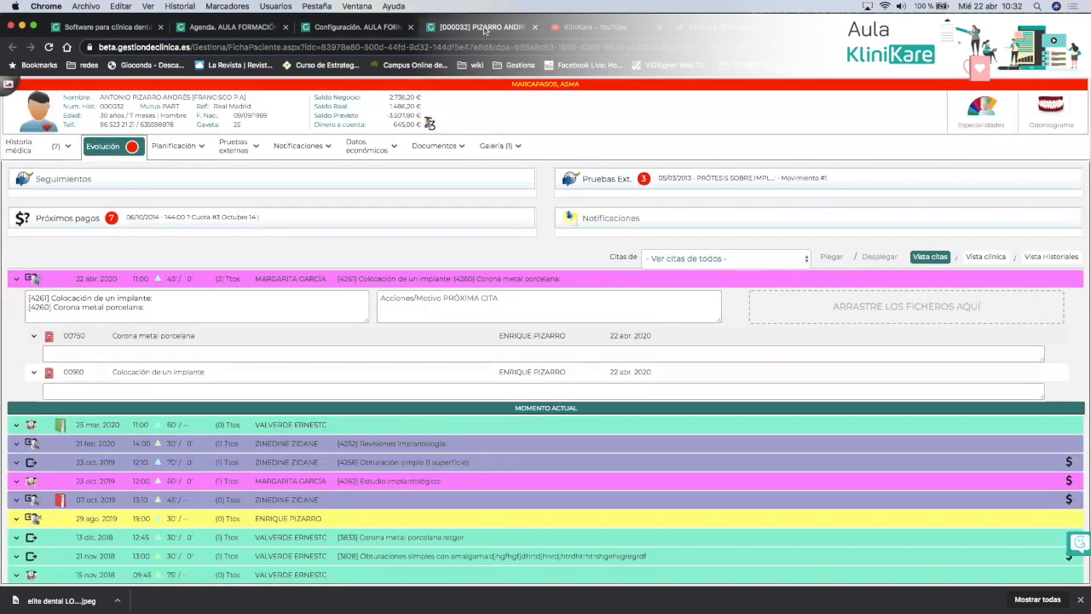
pyautogui.click(174, 145)
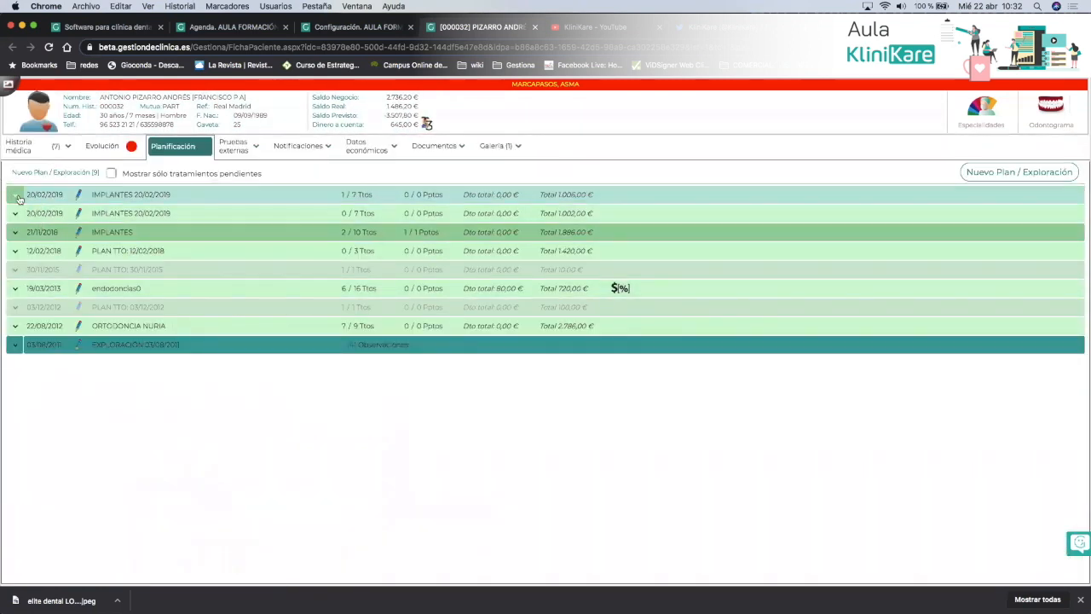
pyautogui.click(15, 195)
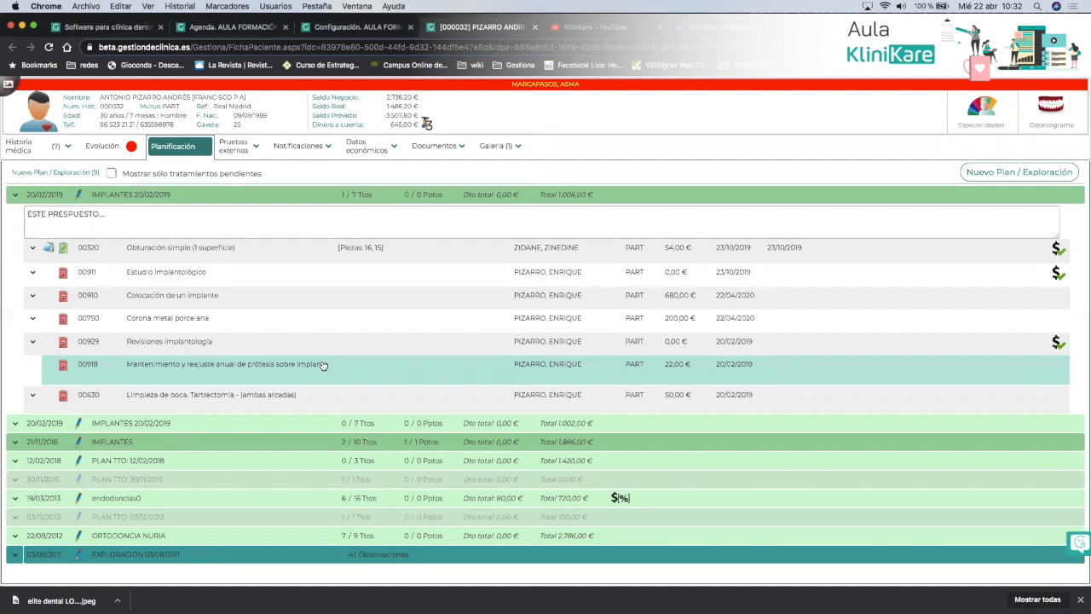
pyautogui.click(309, 401)
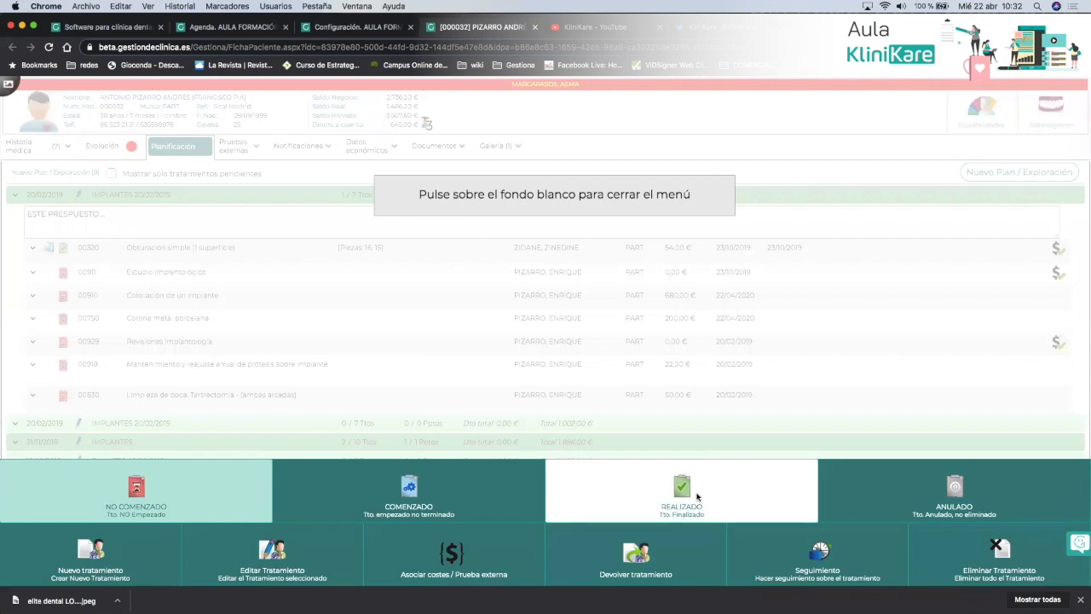
pyautogui.click(697, 498)
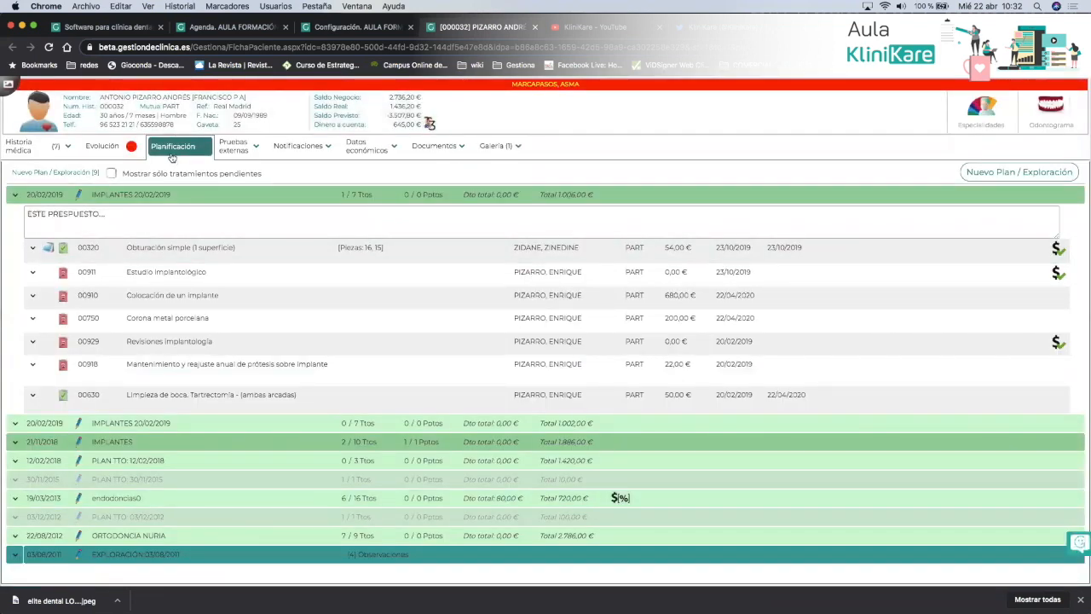
pyautogui.click(172, 146)
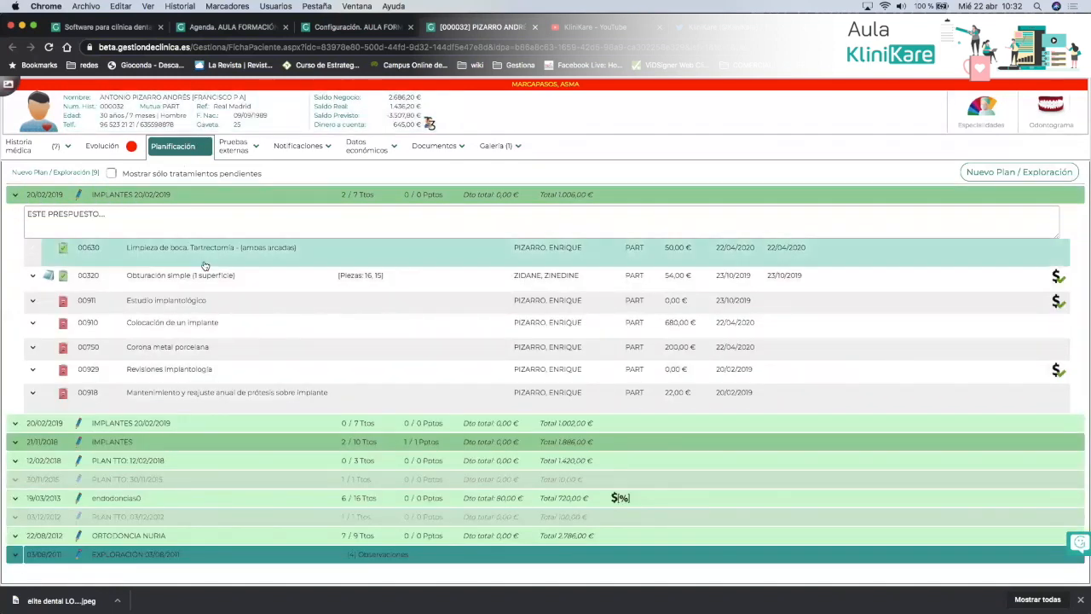
pyautogui.click(144, 257)
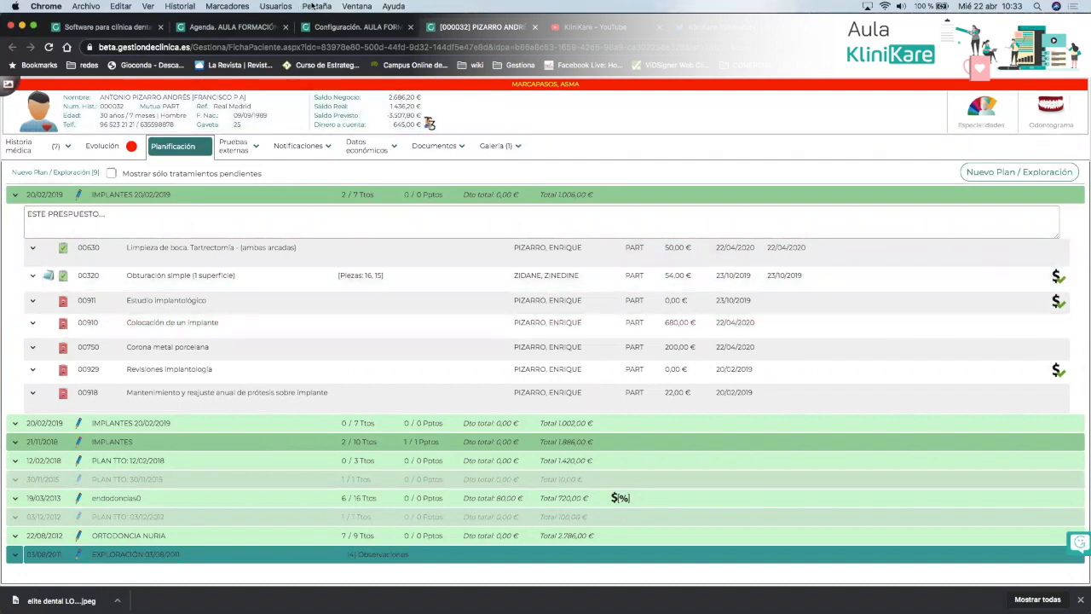
# Review the Historia Médica 2.0 setting and the patient's Historia médica, highlighting the ORTODONCIA title and the Diagnóstico, Datos cefalométricos and Plan de tratamiento headings
pyautogui.click(340, 29)
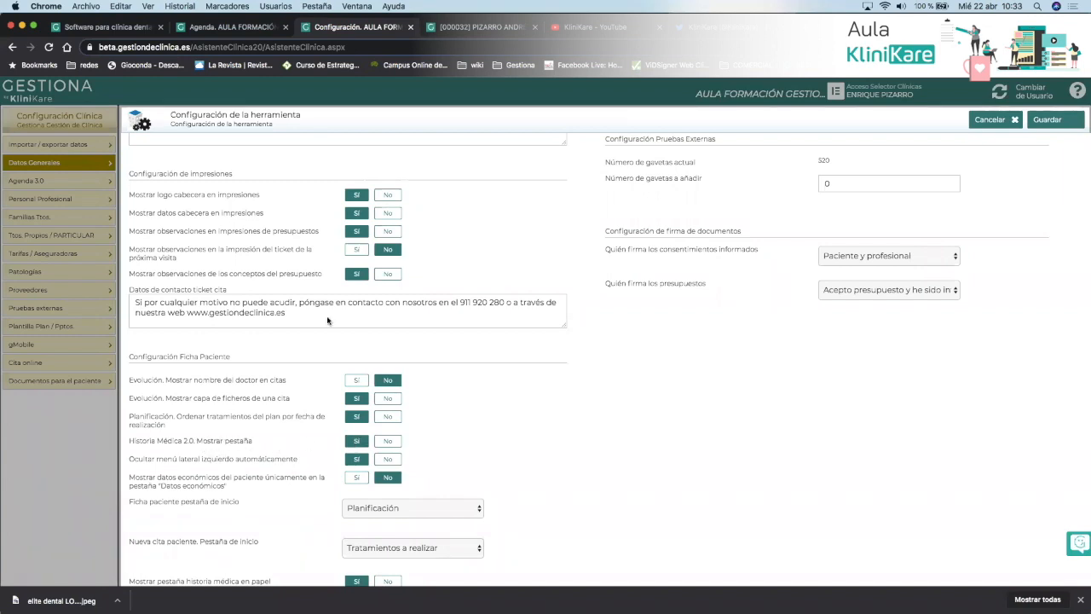
pyautogui.click(455, 31)
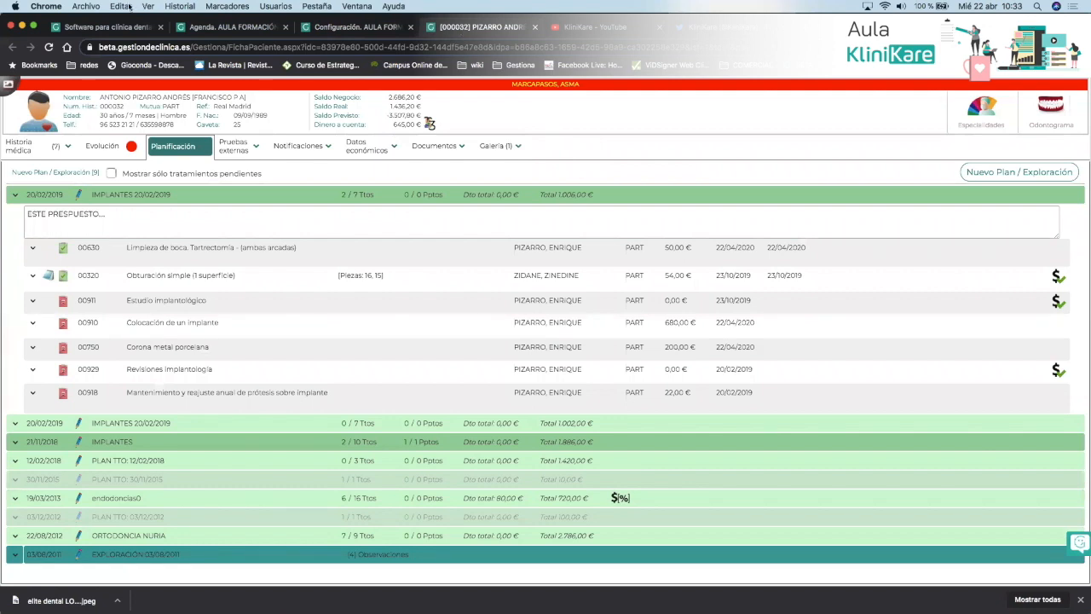
pyautogui.click(35, 147)
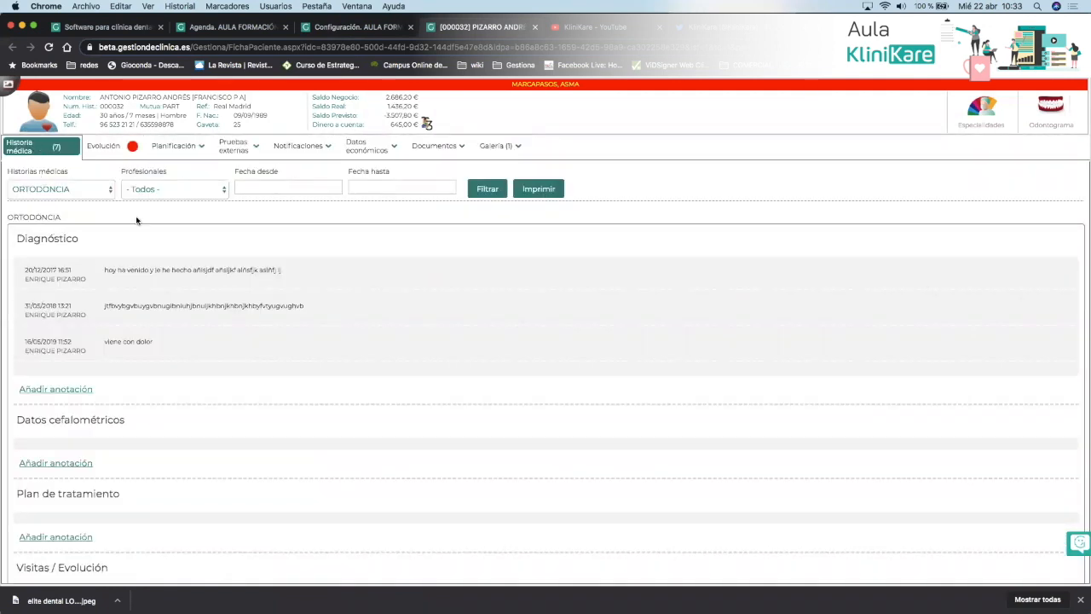
pyautogui.moveTo(68, 217); pyautogui.dragTo(6, 221)
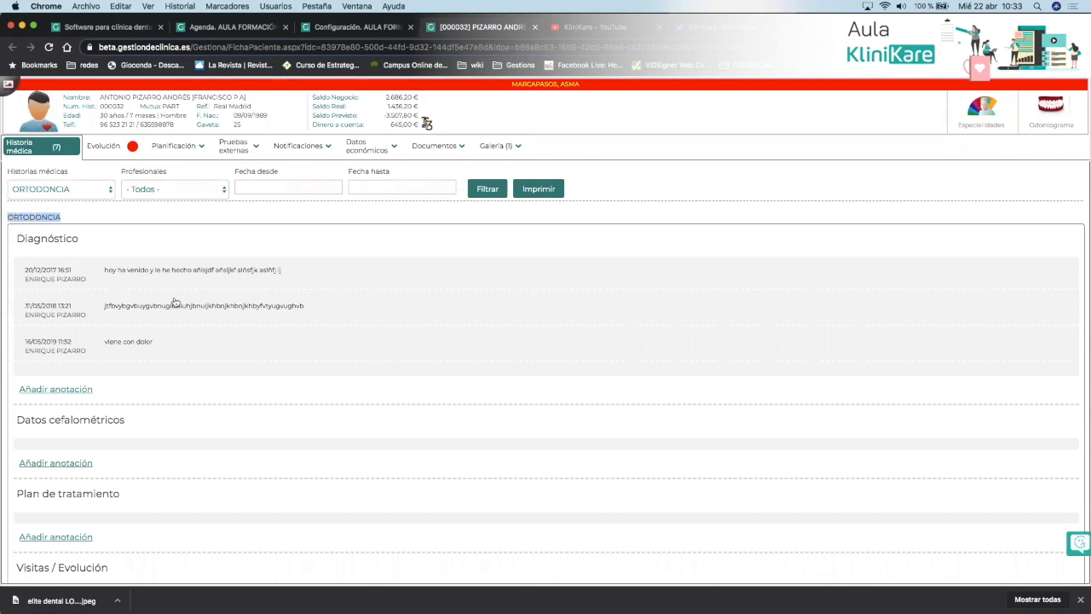
pyautogui.click(77, 238)
pyautogui.moveTo(78, 239); pyautogui.dragTo(15, 247)
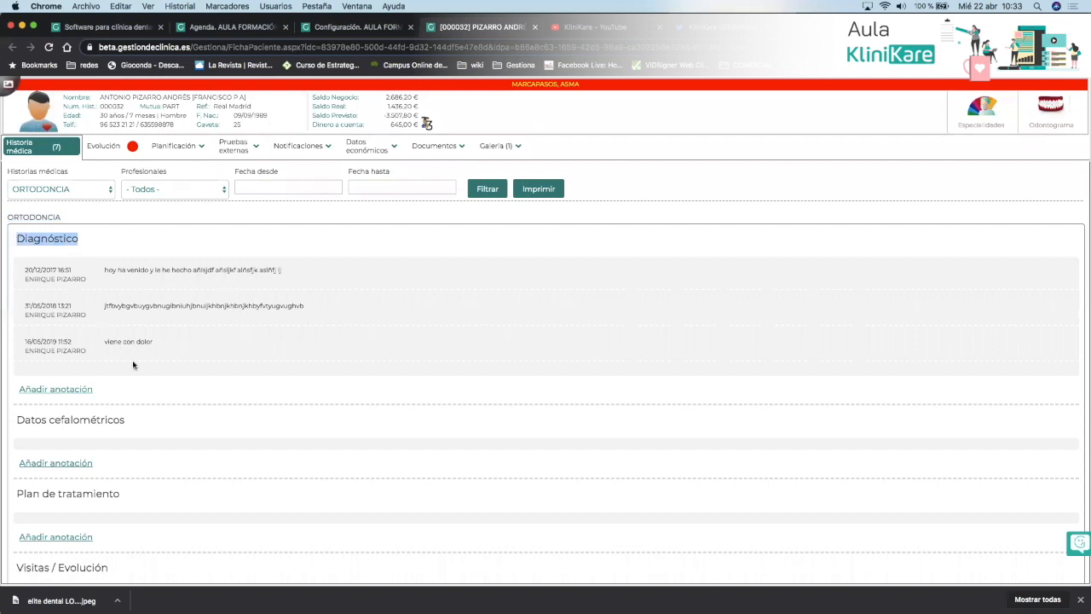
pyautogui.moveTo(127, 422); pyautogui.dragTo(16, 419)
pyautogui.moveTo(128, 496); pyautogui.dragTo(27, 493)
pyautogui.click(227, 446)
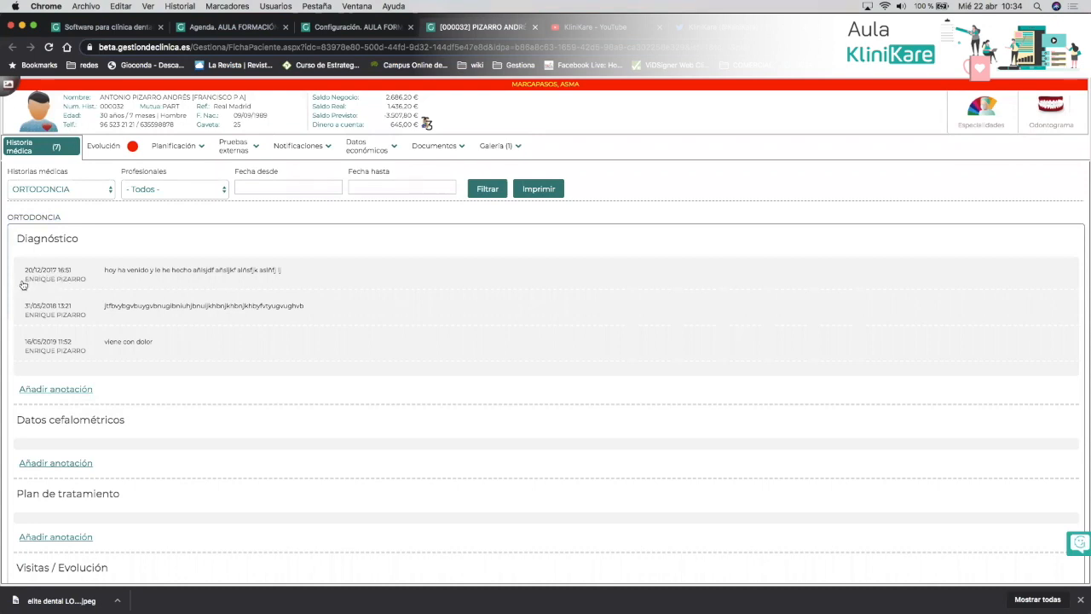
# Draft a correction to the 20/12/2017 Diagnóstico entry starting "me confundí lo correcto es", discard it, and highlight the ORTODONCIA title
pyautogui.click(257, 271)
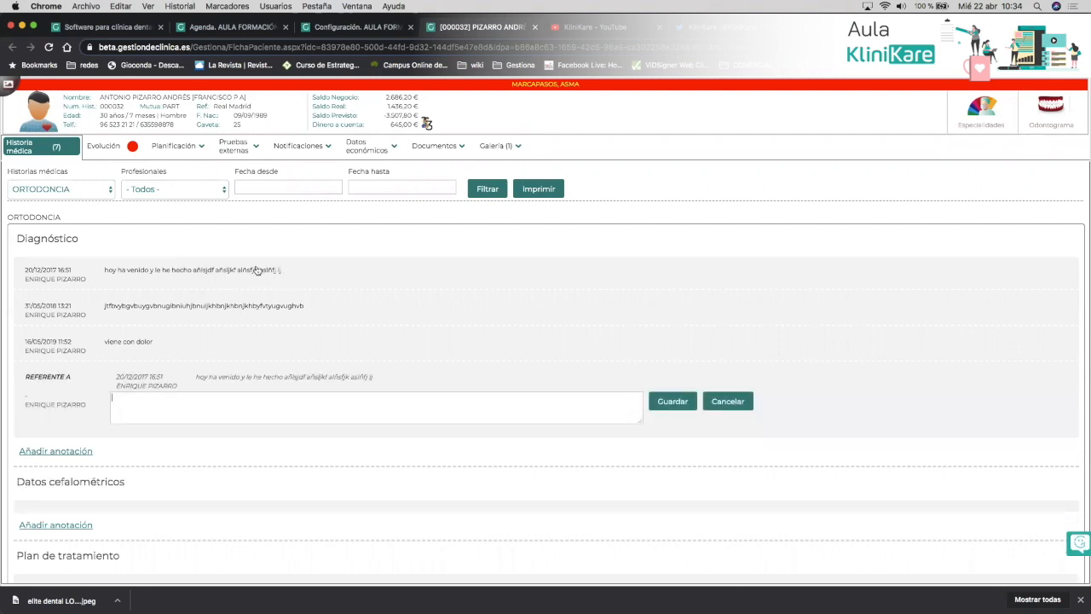
pyautogui.click(270, 408)
pyautogui.write('me conf')
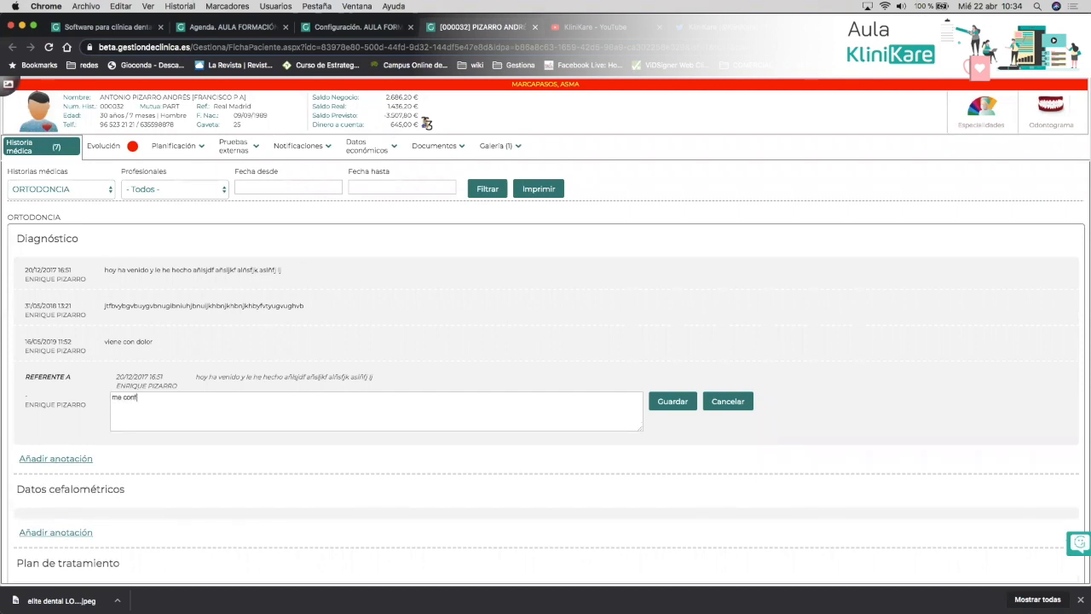
pyautogui.write('undía')
pyautogui.write(' lo correcto es')
pyautogui.write(' asldfkj añlskdfj añlksdfj añ')
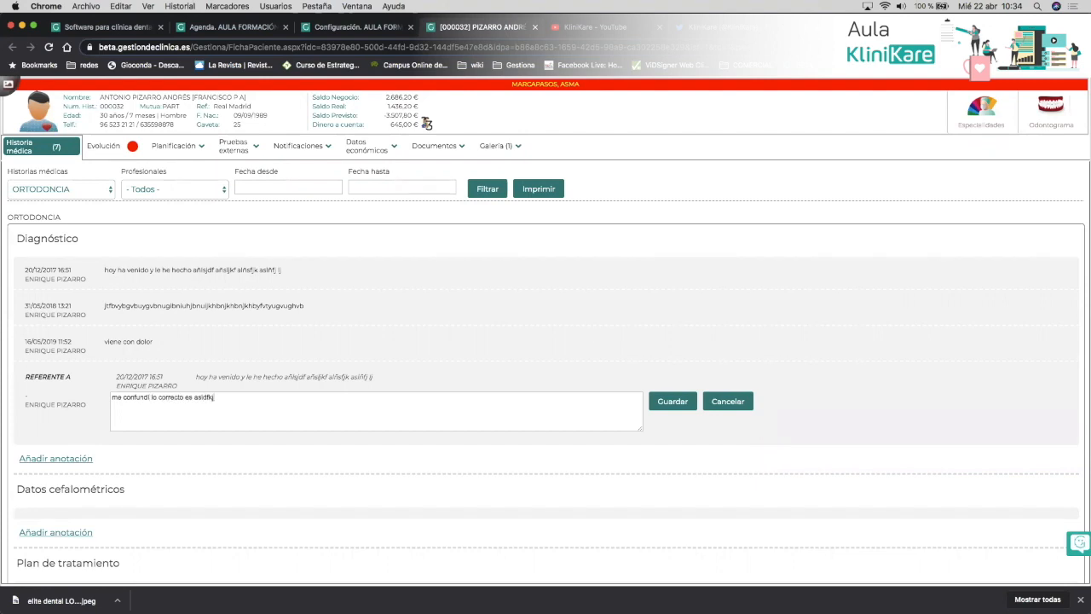
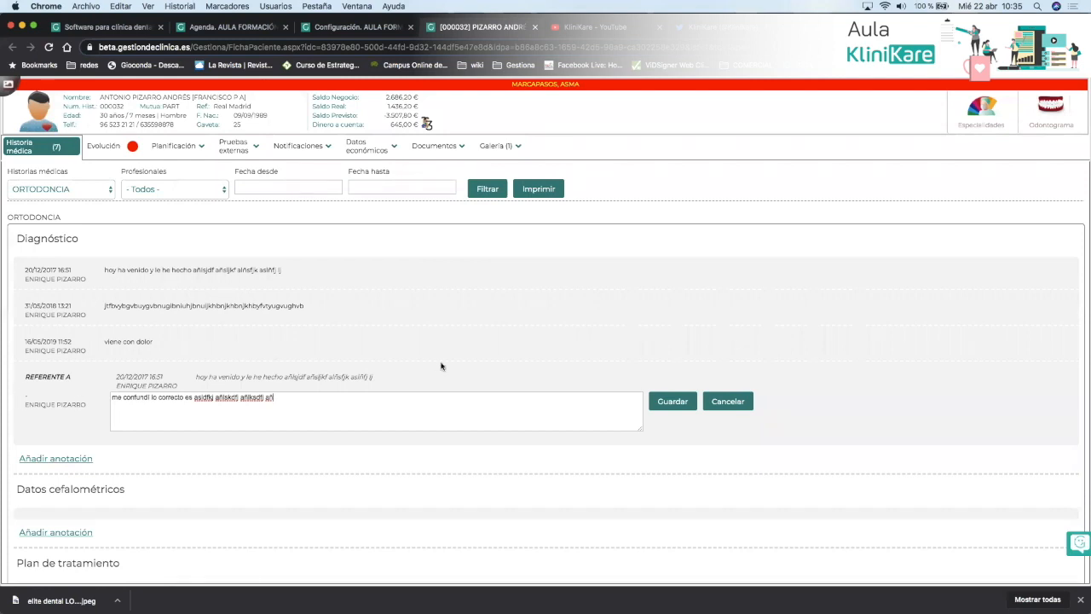
pyautogui.click(729, 402)
pyautogui.moveTo(65, 217); pyautogui.dragTo(6, 216)
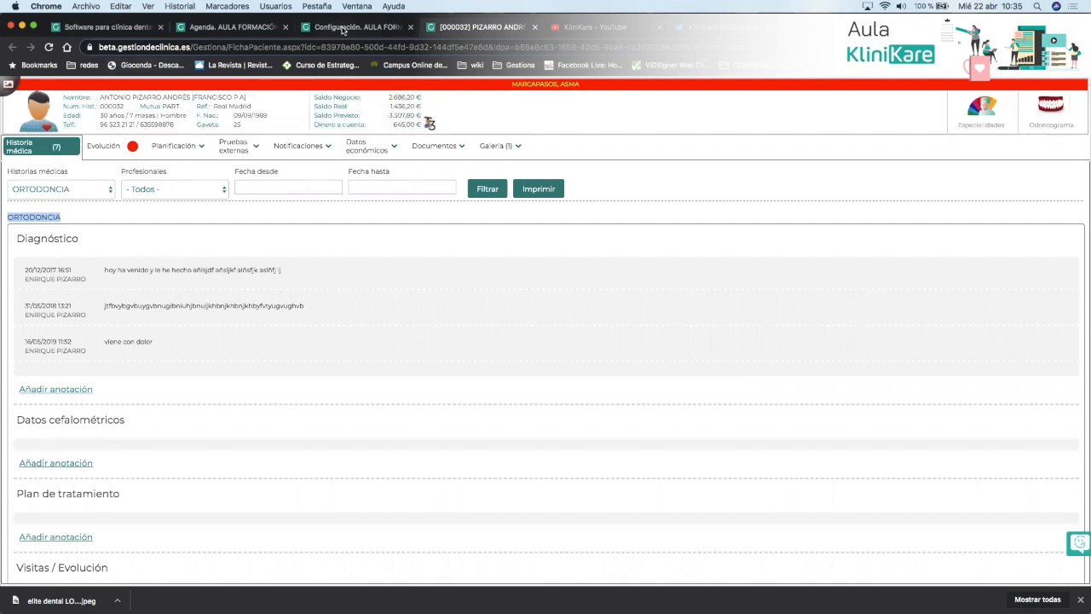
# Examine the "Ocultar menú lateral izquierdo automáticamente" option in Configuración Ficha Paciente and compare it with the Agenda's side menu
pyautogui.click(342, 28)
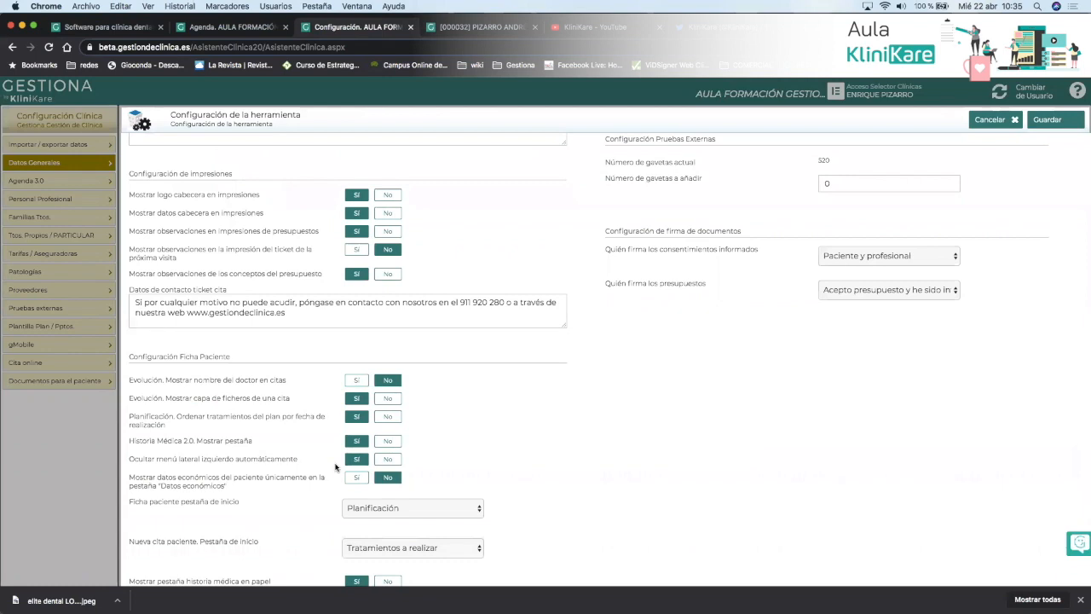
pyautogui.moveTo(303, 461); pyautogui.dragTo(329, 455)
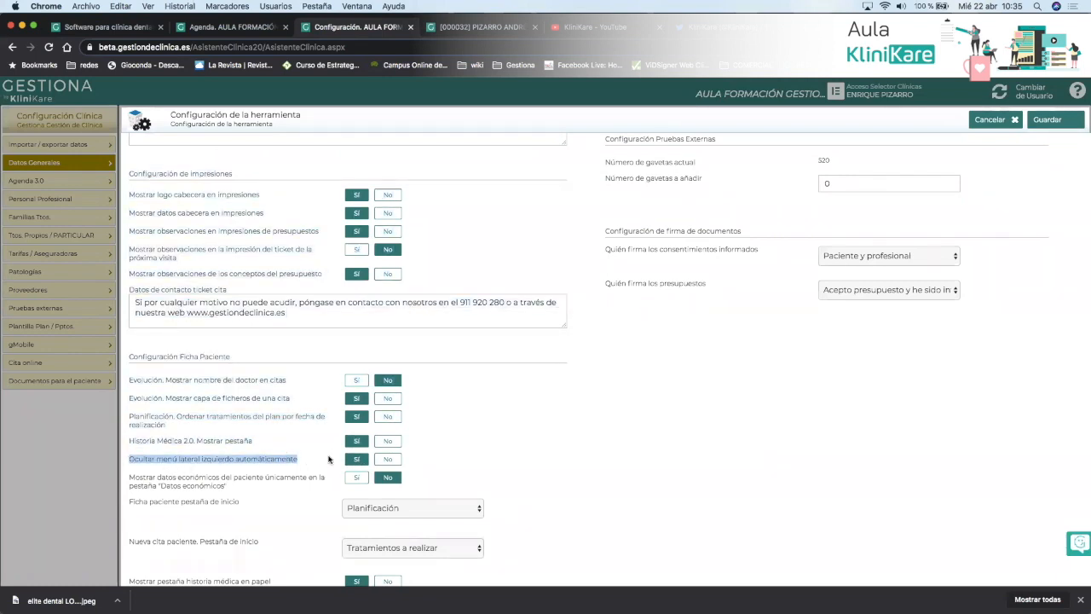
pyautogui.click(243, 23)
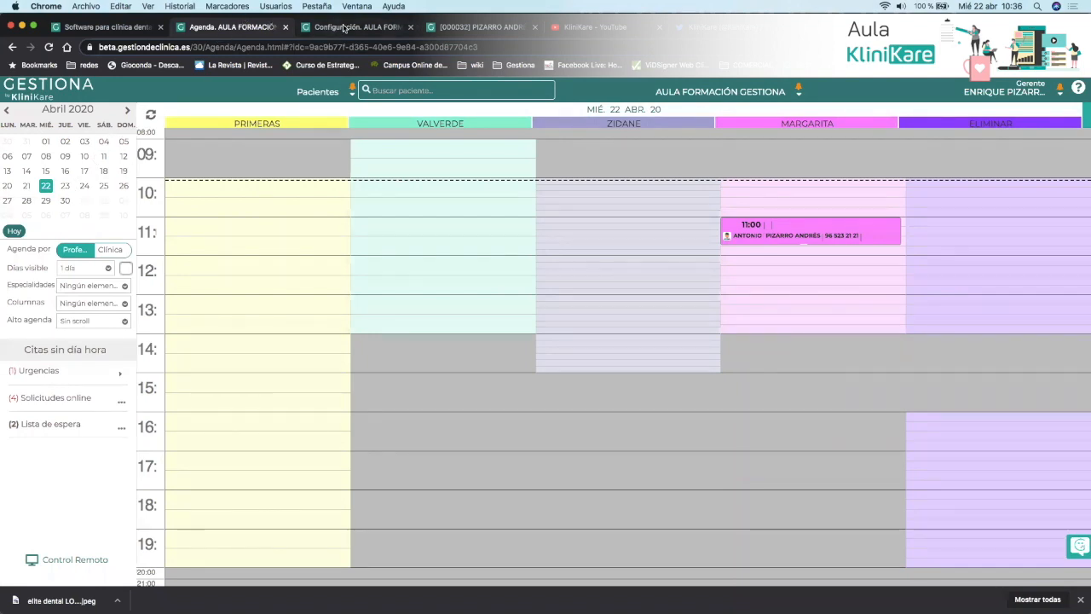
pyautogui.click(341, 28)
pyautogui.click(320, 469)
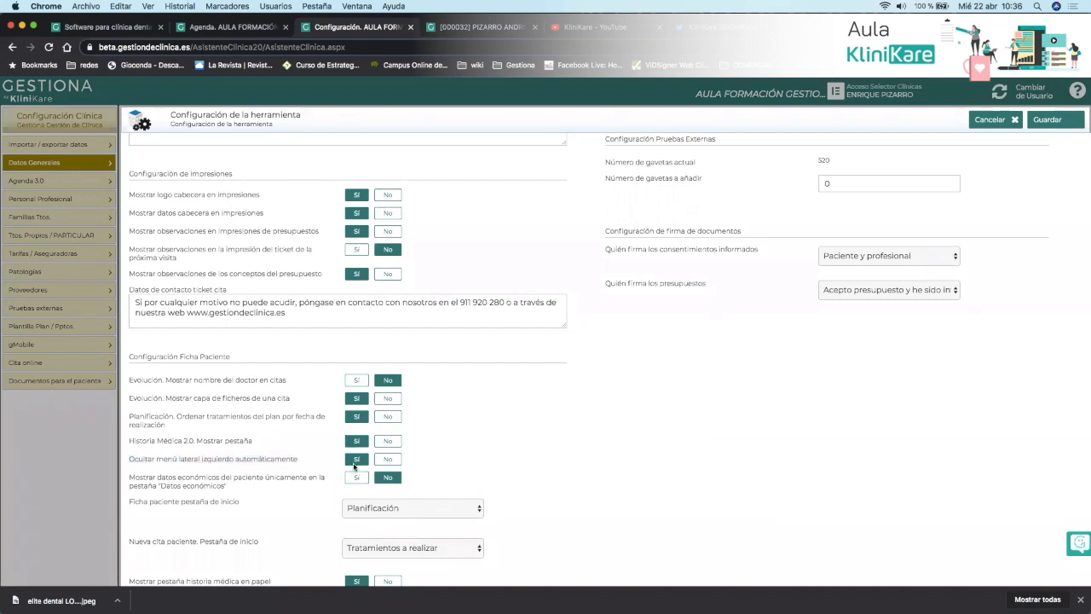
# Review the economic data display option and check the patient's header balances in Planificación with the first IMPLANTES 20/02/2019 plan expanded
pyautogui.scroll(-3, 275, 492)
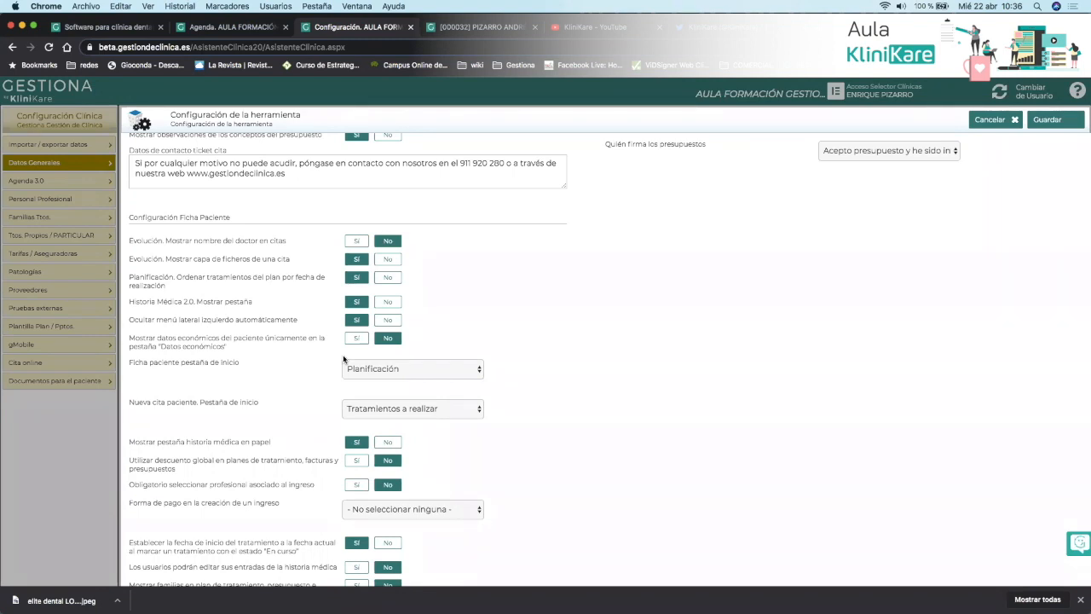
pyautogui.click(449, 31)
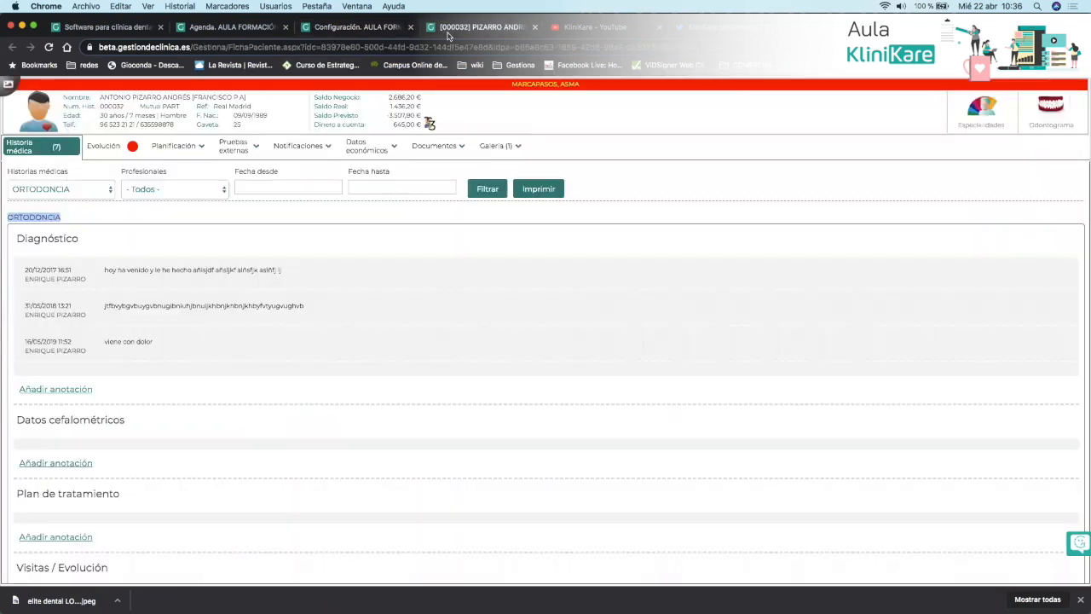
pyautogui.click(173, 146)
pyautogui.click(13, 196)
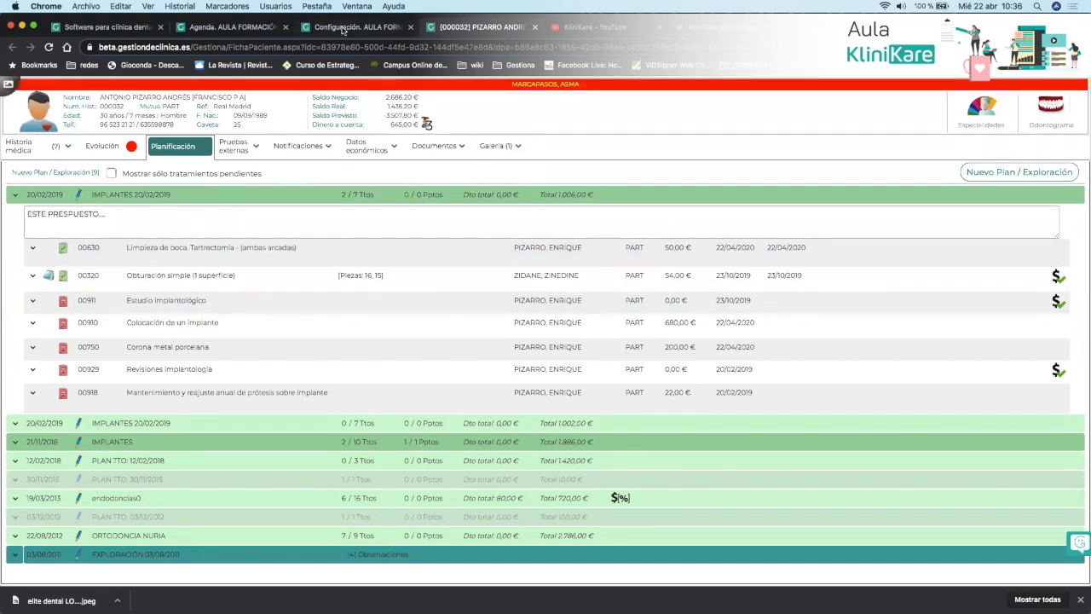
# Set "Mostrar datos económicos del paciente únicamente en la pestaña 'Datos económicos'" to Sí, save, and check the header balances in the reloaded Planificación
pyautogui.click(343, 28)
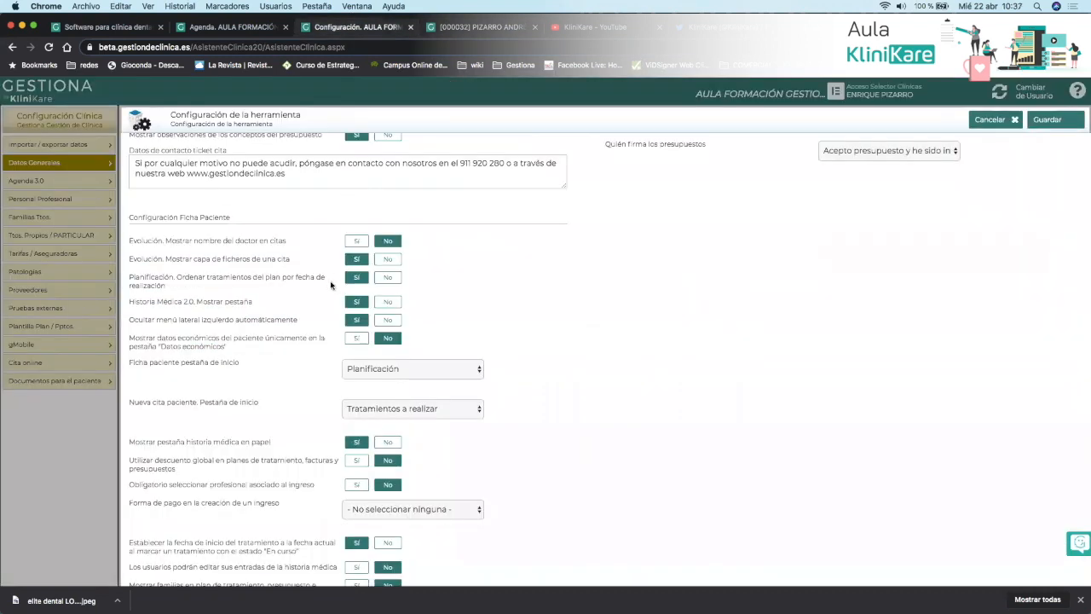
pyautogui.click(356, 338)
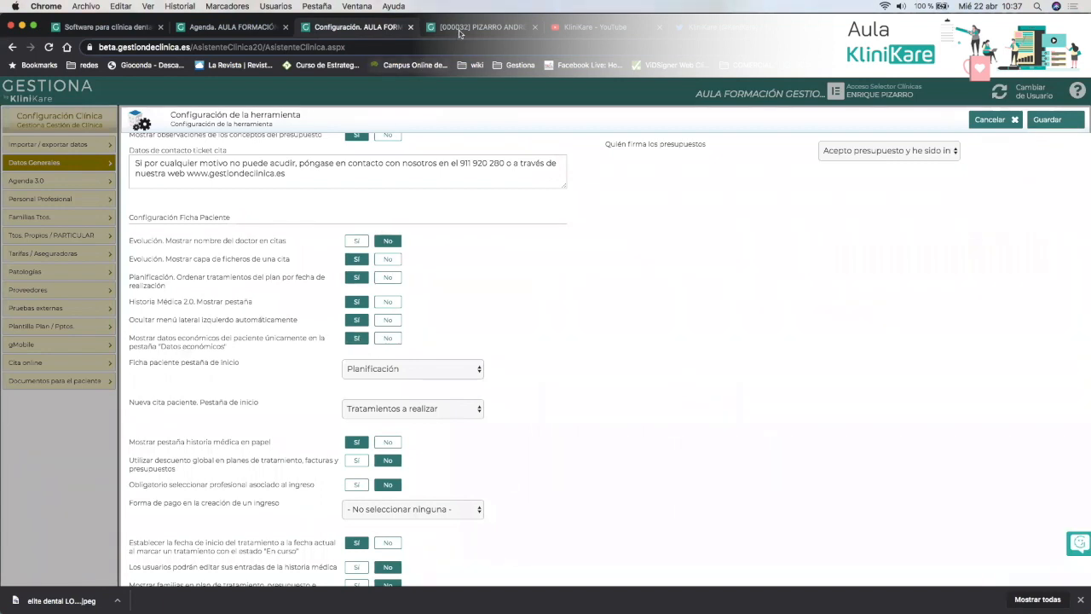
pyautogui.click(1047, 119)
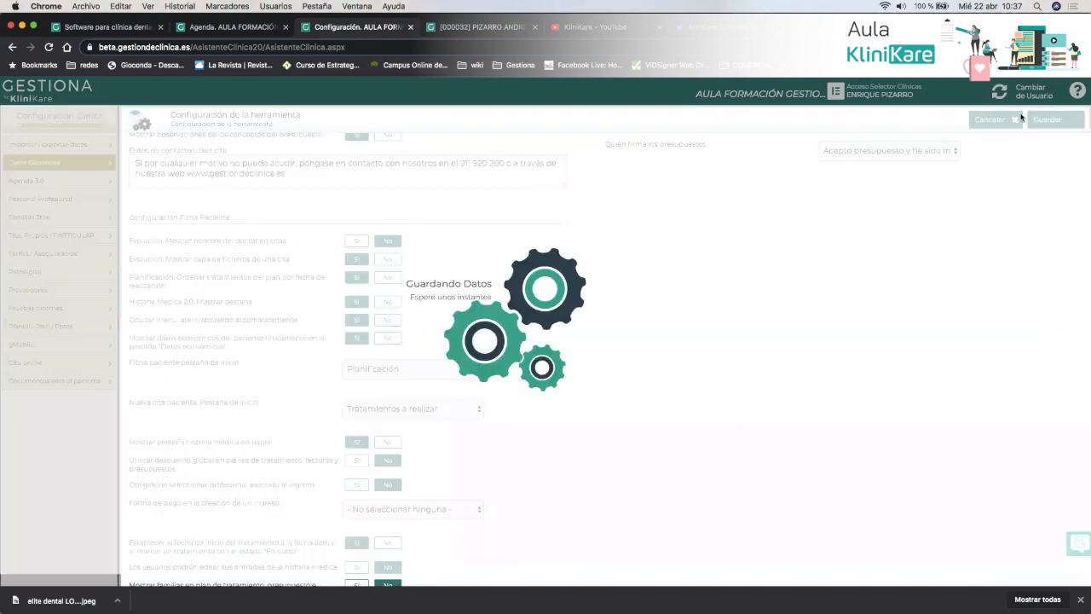
pyautogui.click(456, 28)
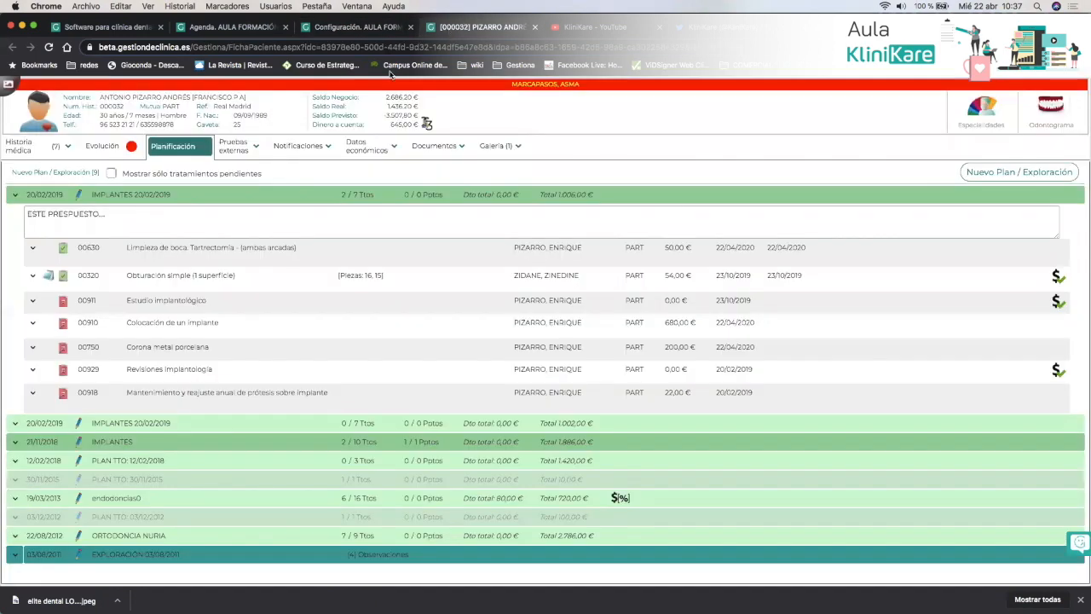
pyautogui.click(361, 49)
pyautogui.press('Return')
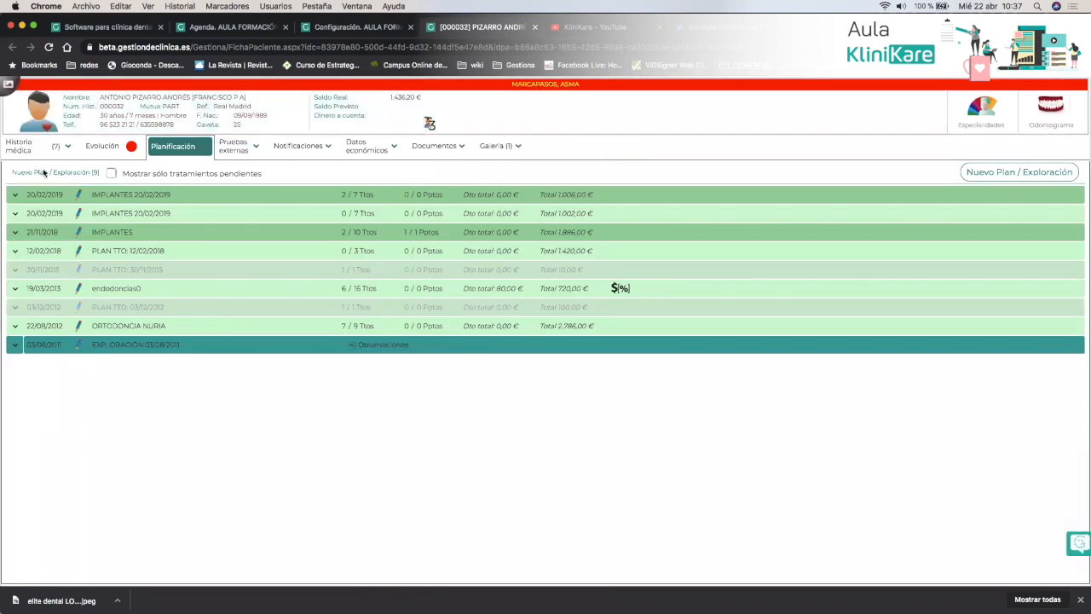
pyautogui.click(15, 195)
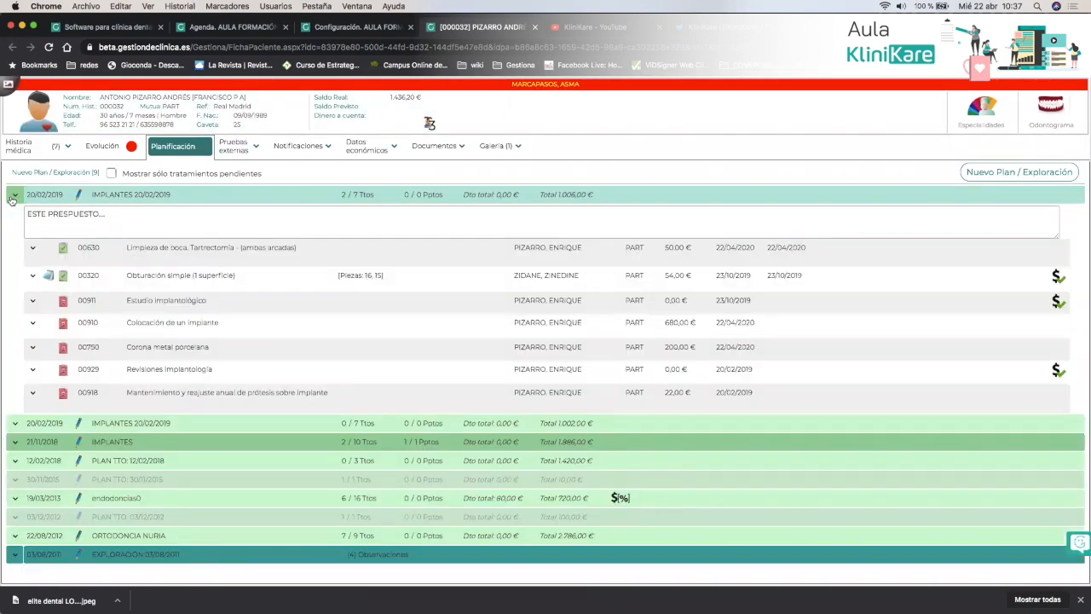
pyautogui.click(174, 147)
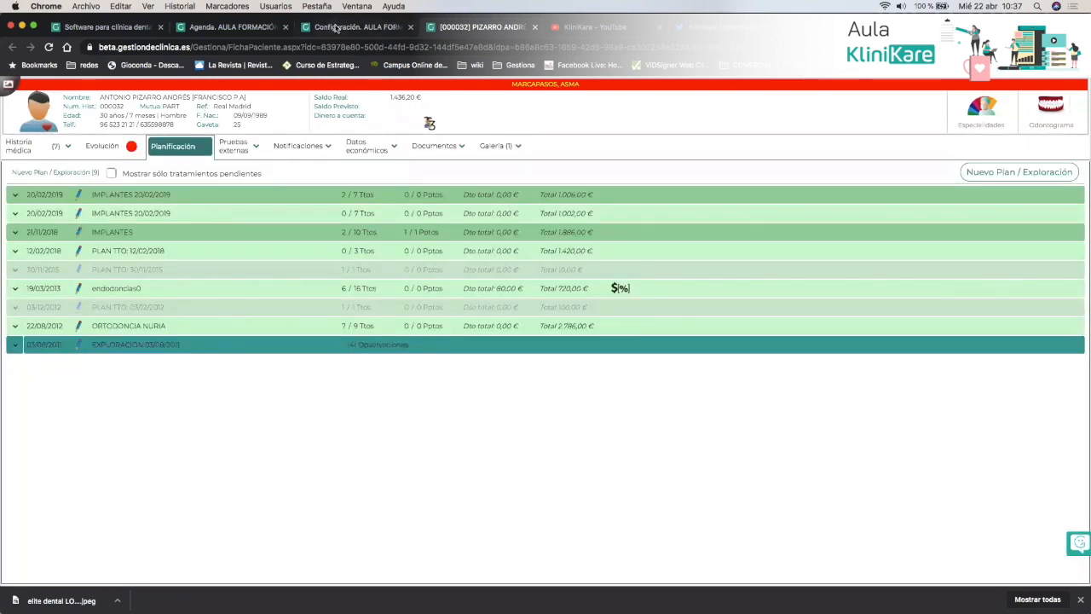
# Set "Mostrar datos económicos del paciente únicamente en la pestaña 'Datos económicos'" to No, save, and reload Planificación with the first plan expanded
pyautogui.hotkey('ctrl', 'shift', 'Tab')
pyautogui.click(349, 225)
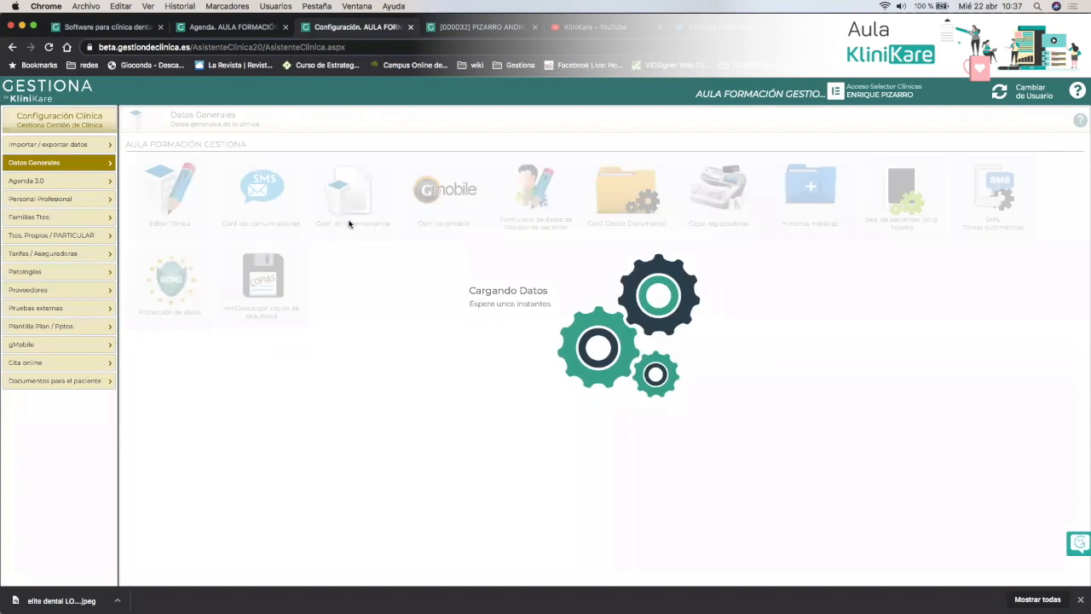
pyautogui.scroll(-5, 213, 409)
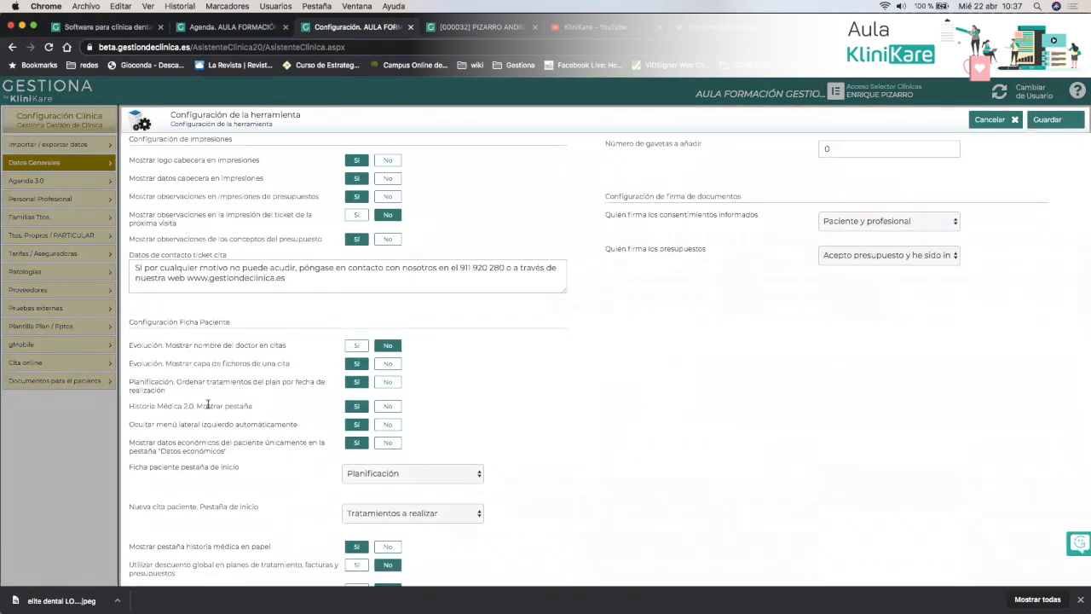
pyautogui.scroll(-2, 209, 407)
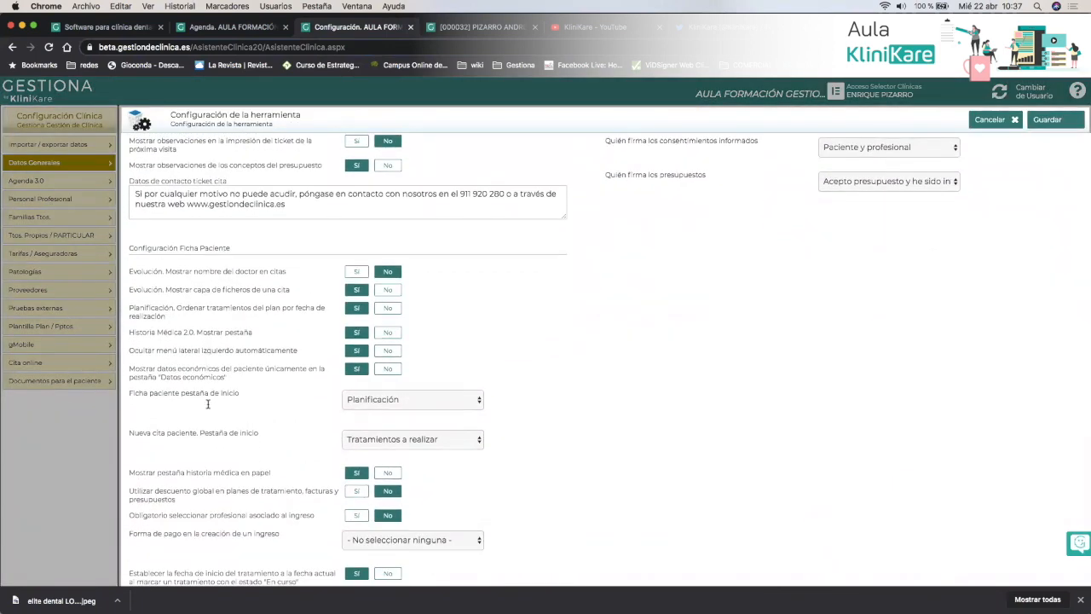
pyautogui.click(385, 372)
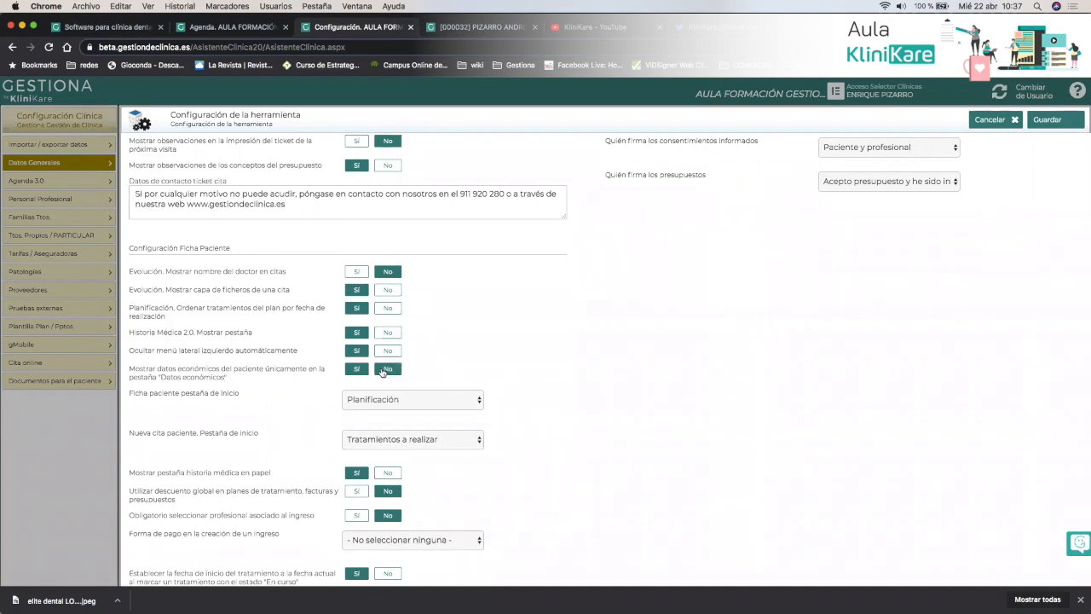
pyautogui.click(1053, 122)
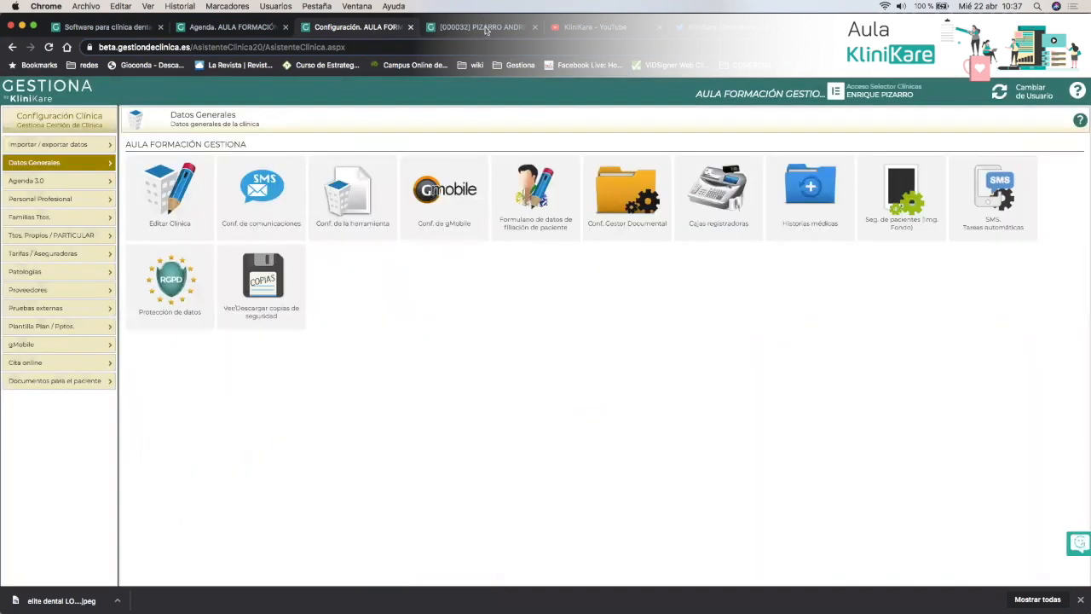
pyautogui.click(486, 28)
pyautogui.click(346, 47)
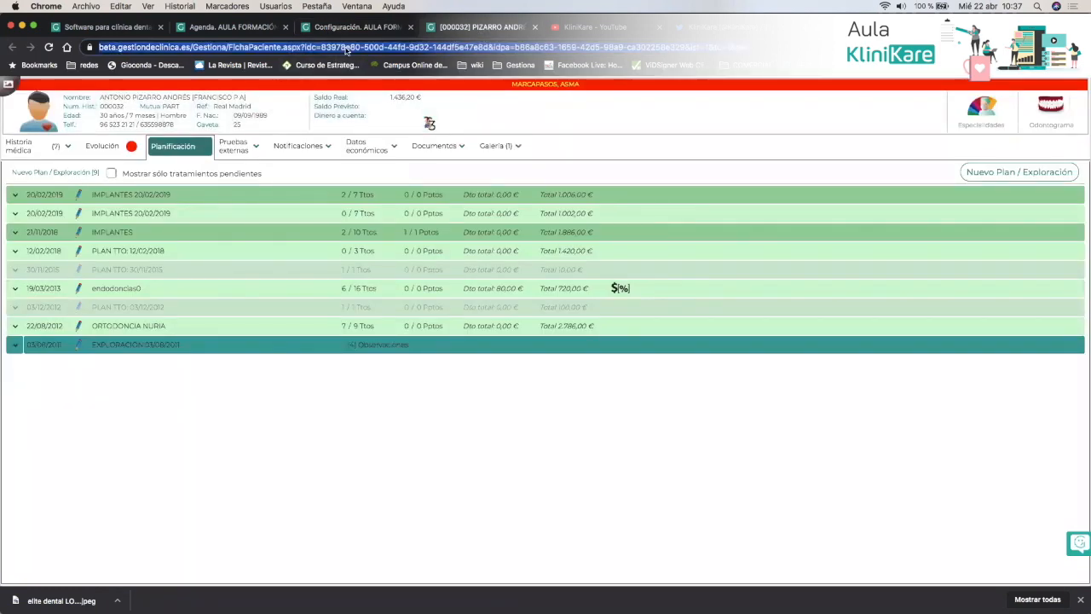
pyautogui.press('Return')
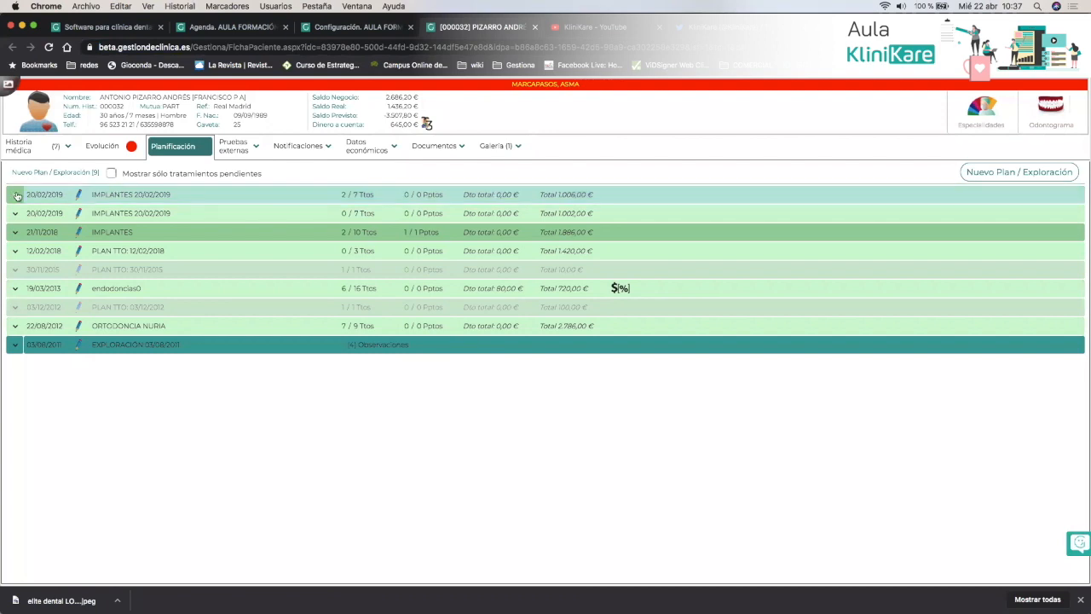
pyautogui.click(15, 195)
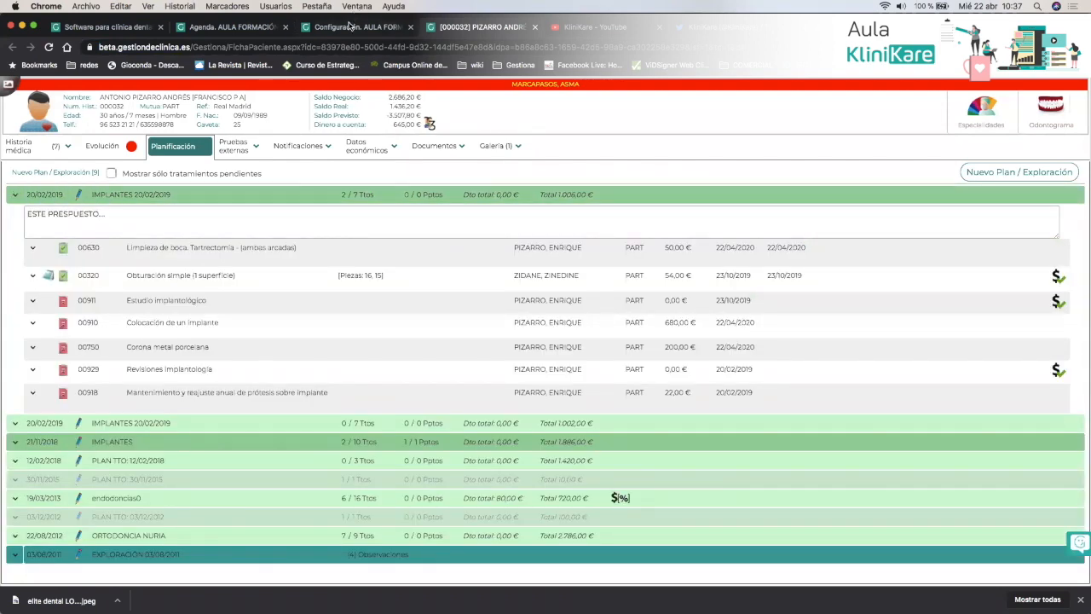
# Set "Mostrar datos económicos del paciente únicamente en la pestaña 'Datos económicos'" back to Sí and save the tool configuration
pyautogui.click(350, 27)
pyautogui.click(334, 195)
pyautogui.scroll(-5, 345, 450)
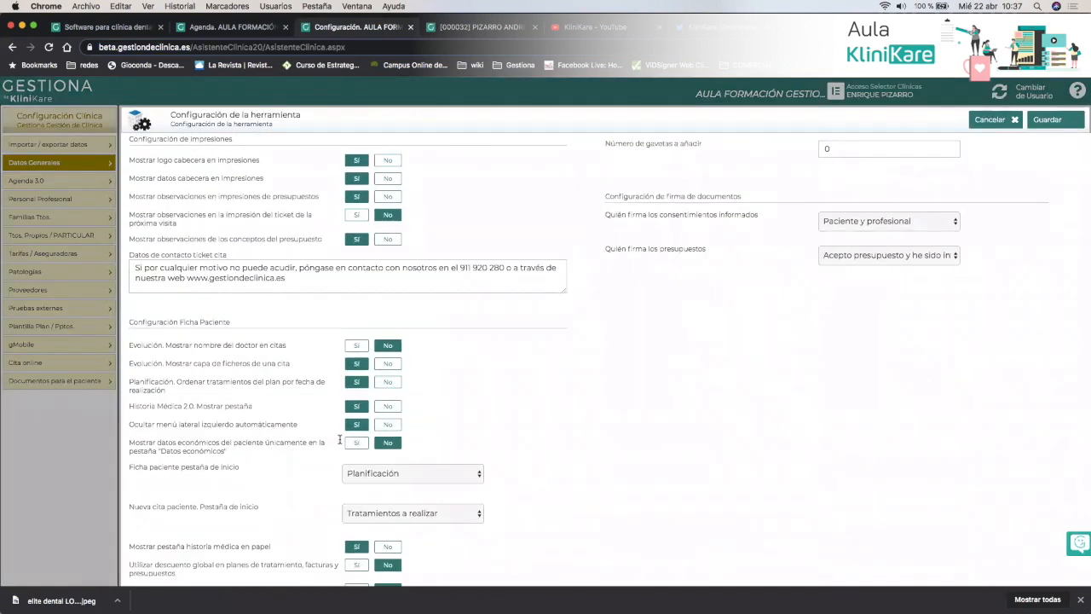
pyautogui.click(357, 442)
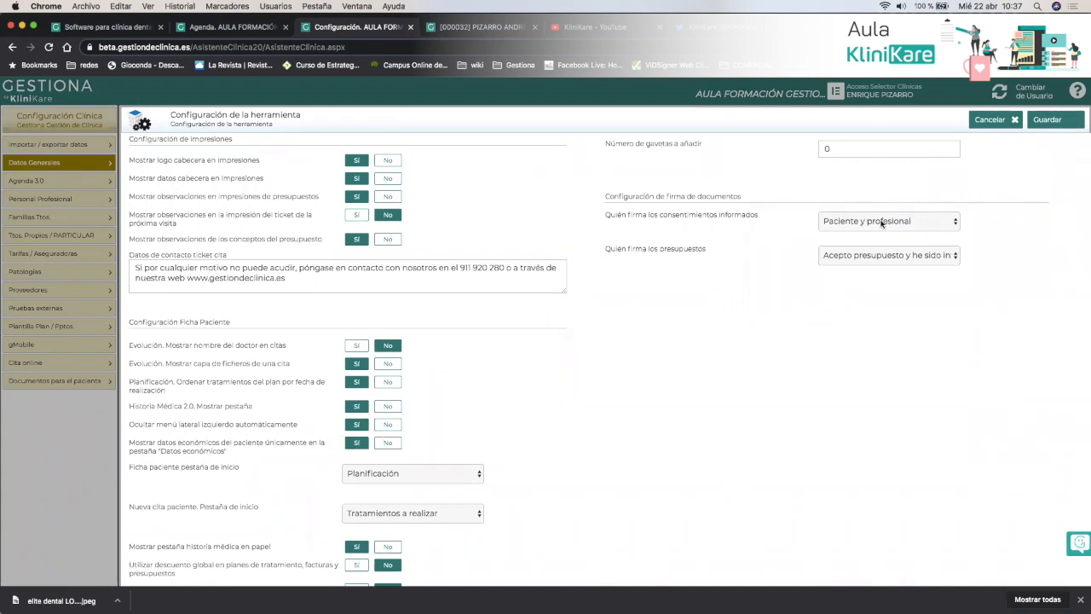
pyautogui.click(1047, 120)
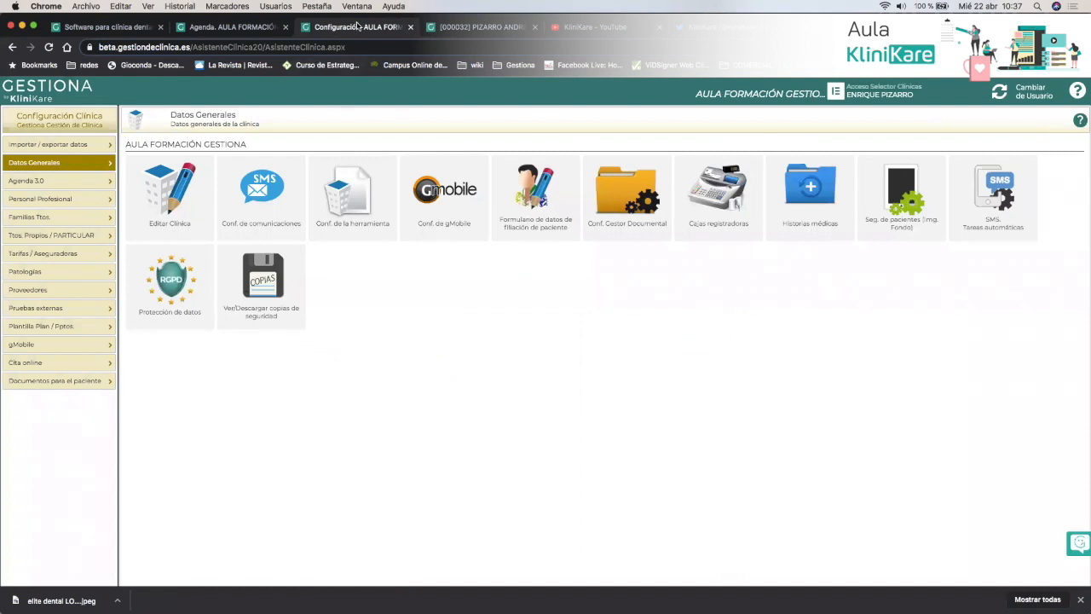
# Reload the patient record, check the header balances against the first IMPLANTES 20/02/2019 plan's amounts, and return to the Agenda
pyautogui.click(451, 27)
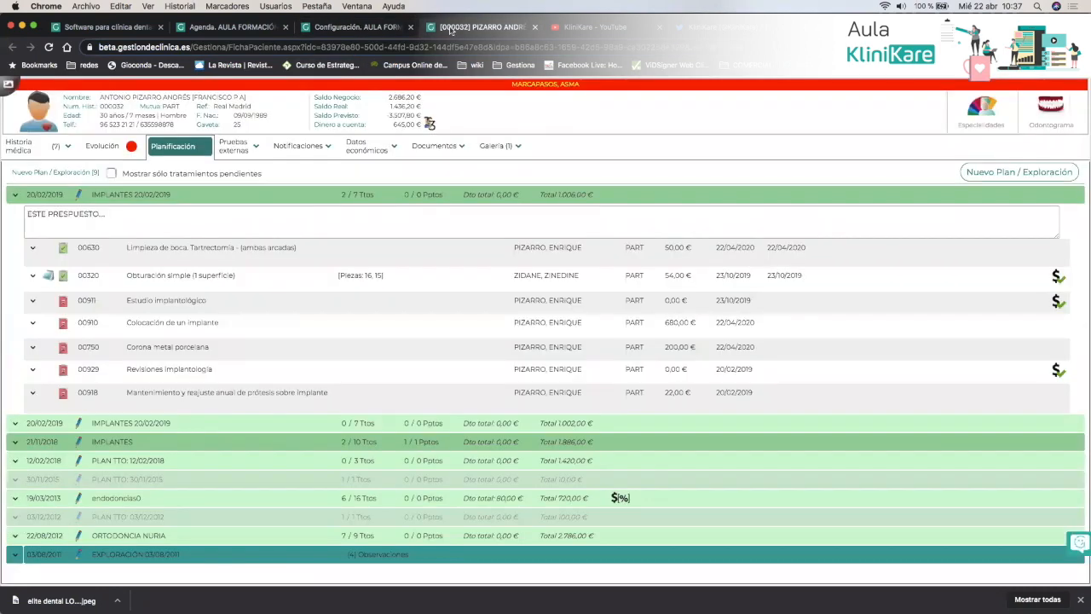
pyautogui.press('super+l')
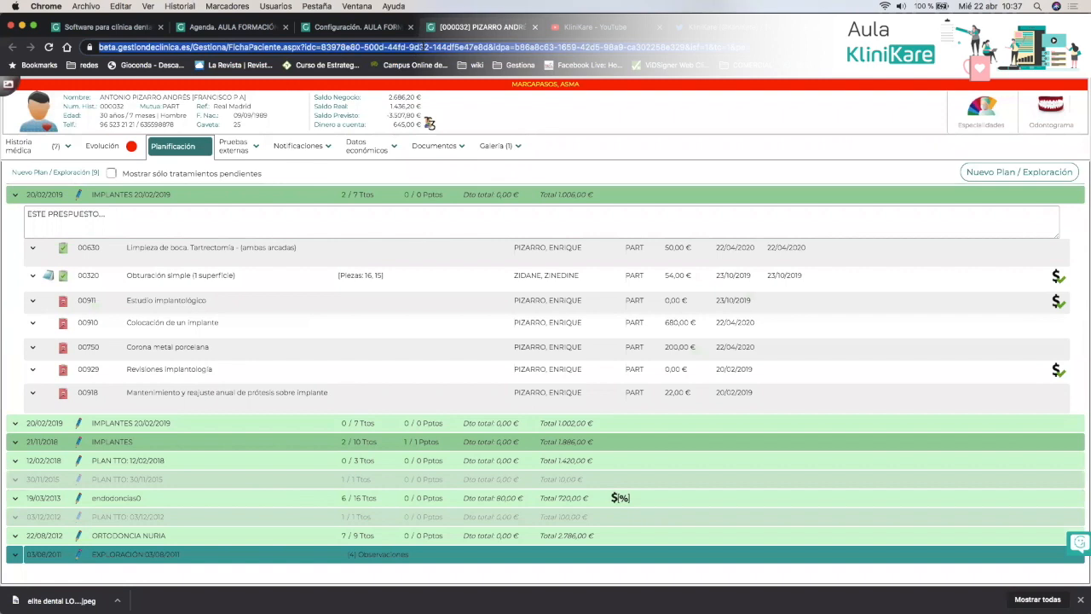
pyautogui.press('Return')
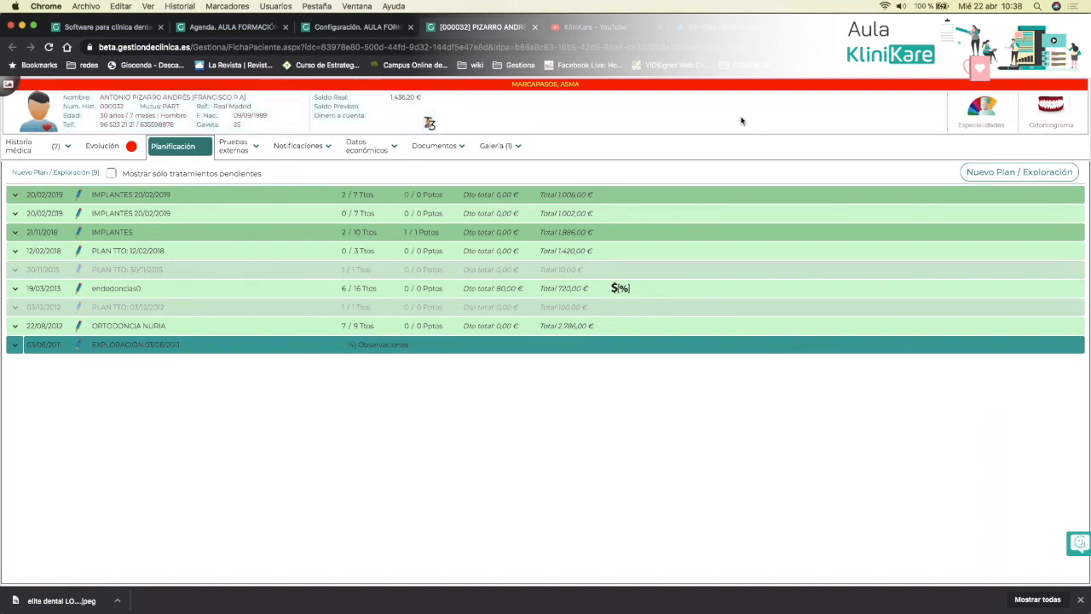
pyautogui.click(13, 195)
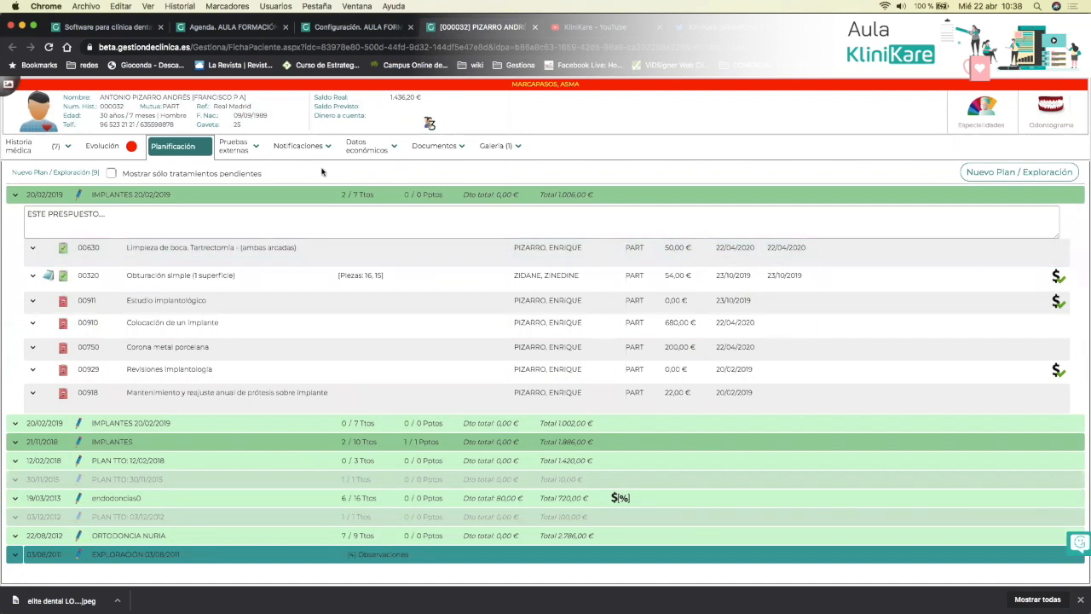
pyautogui.click(218, 28)
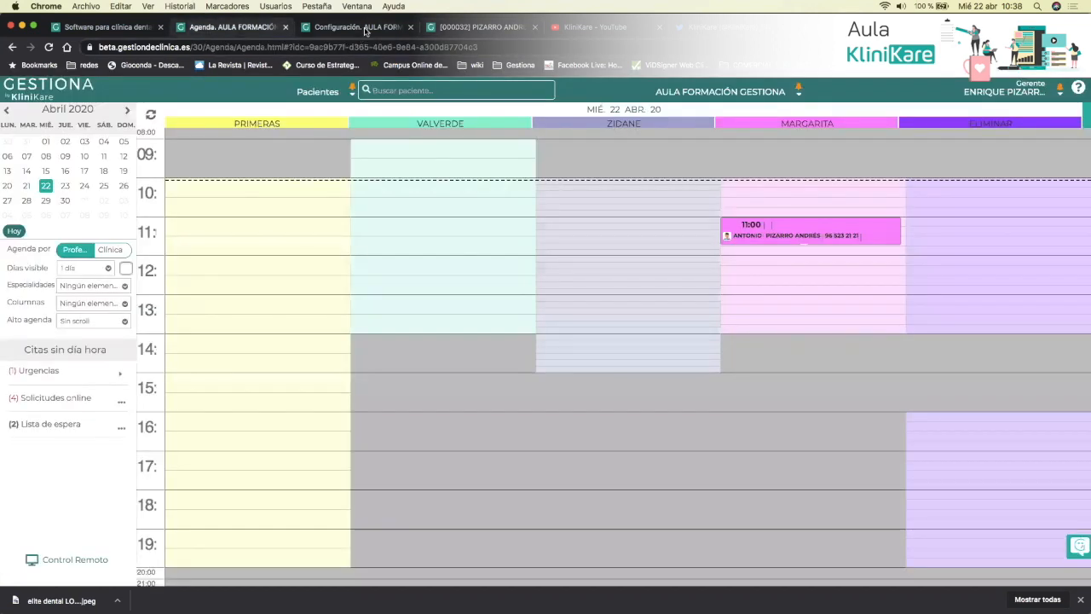
# Open the patient record's Datos económicos section and examine the header balances there
pyautogui.click(365, 28)
pyautogui.click(471, 29)
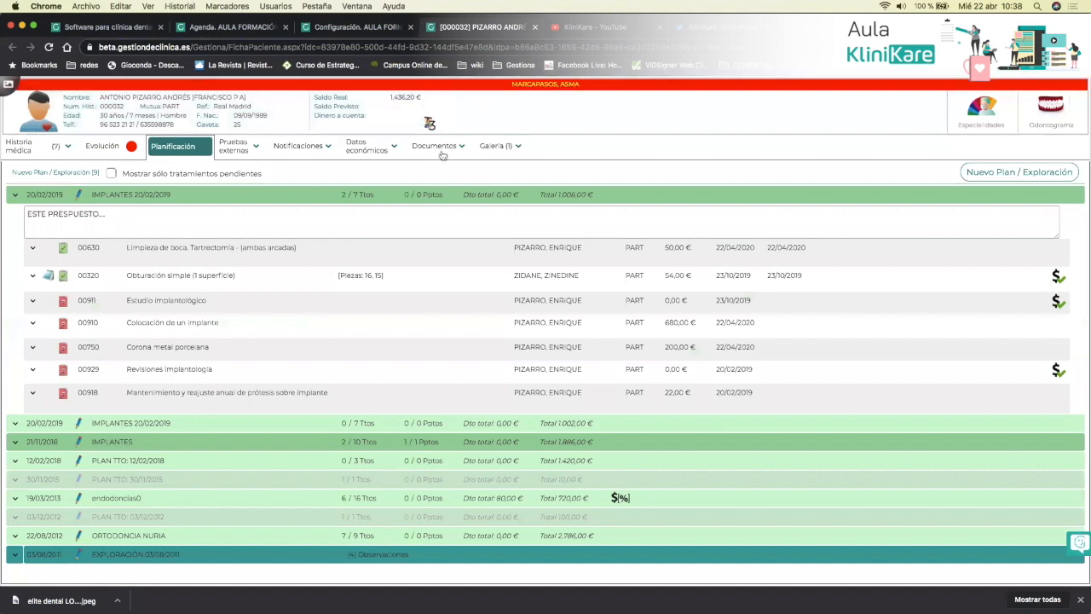
pyautogui.click(356, 149)
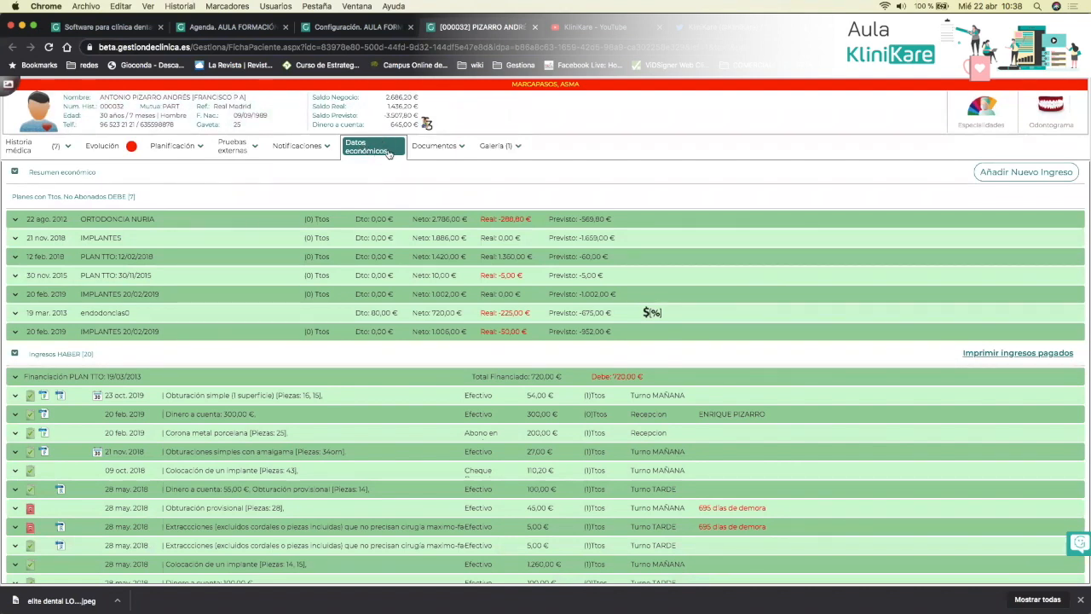
# Open Configuración de la herramienta and review the options available for "Ficha paciente pestaña de inicio"
pyautogui.click(346, 32)
pyautogui.click(352, 204)
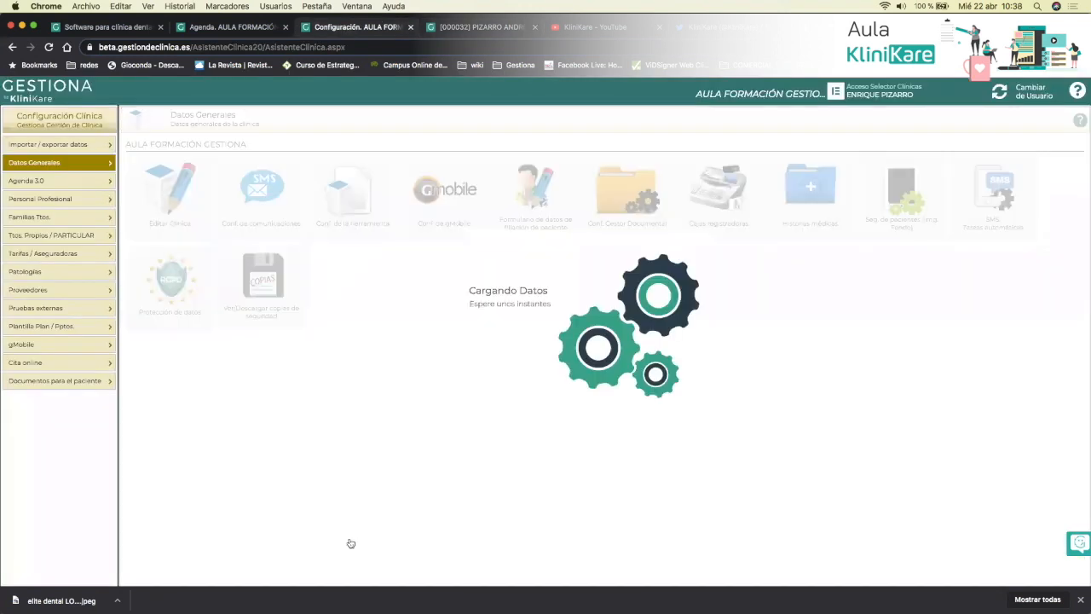
pyautogui.scroll(-10, 323, 513)
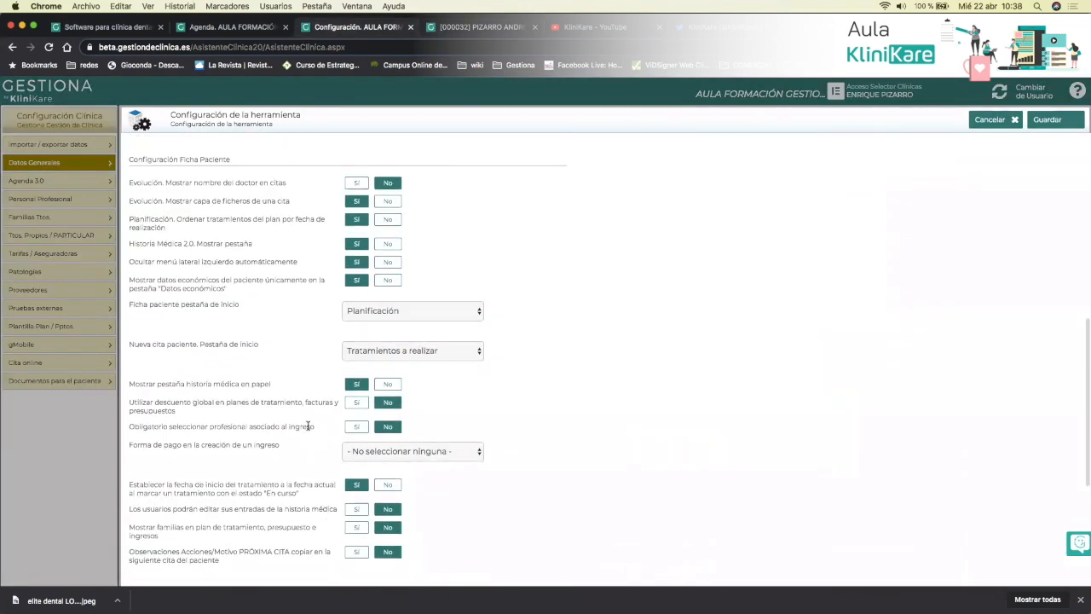
pyautogui.scroll(-3, 178, 331)
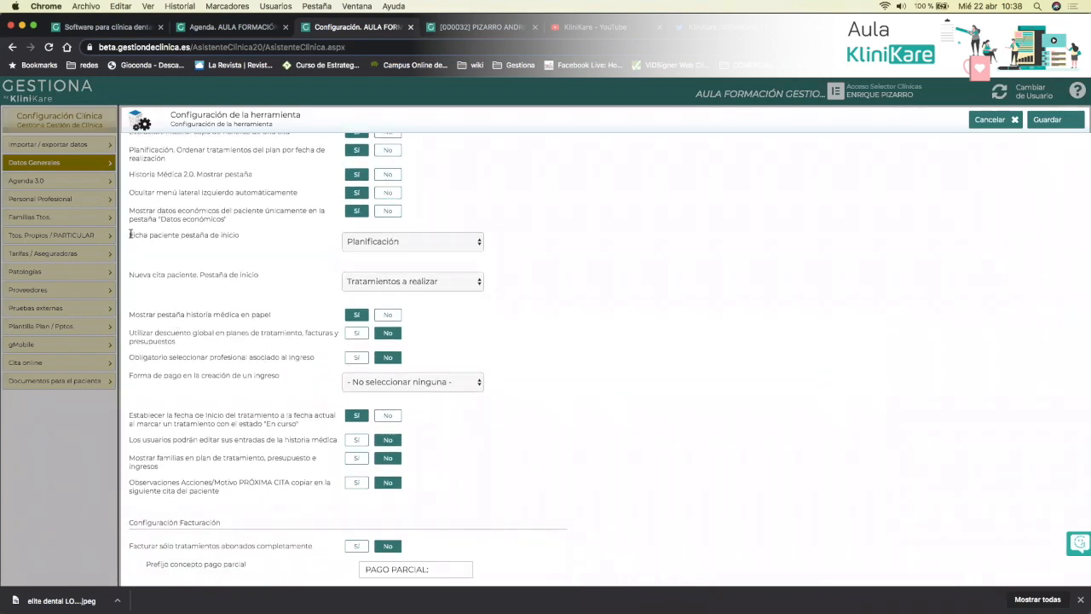
pyautogui.moveTo(129, 234); pyautogui.dragTo(237, 237)
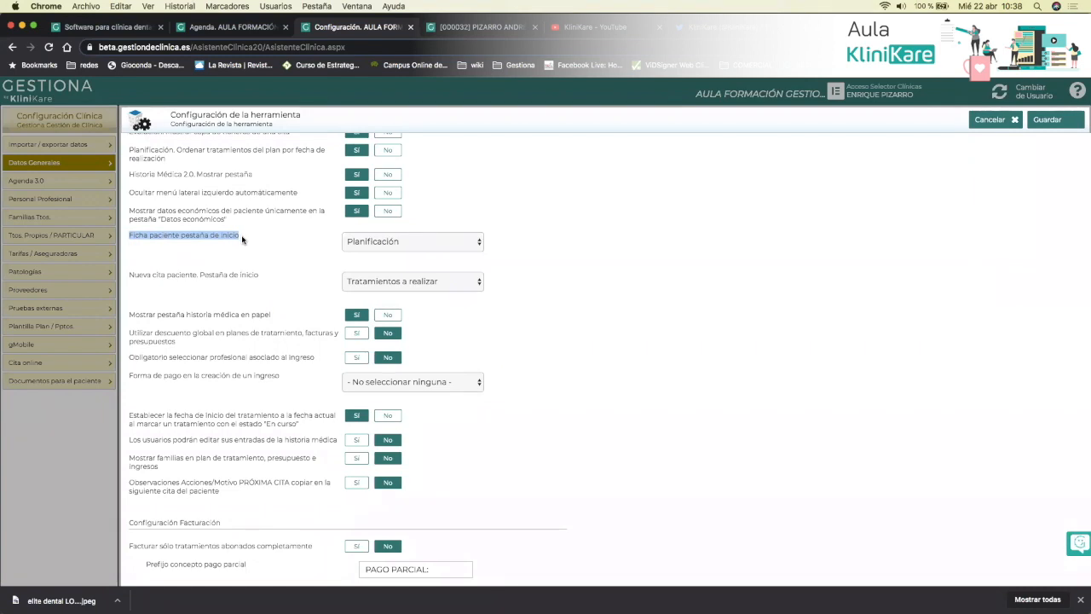
pyautogui.click(409, 239)
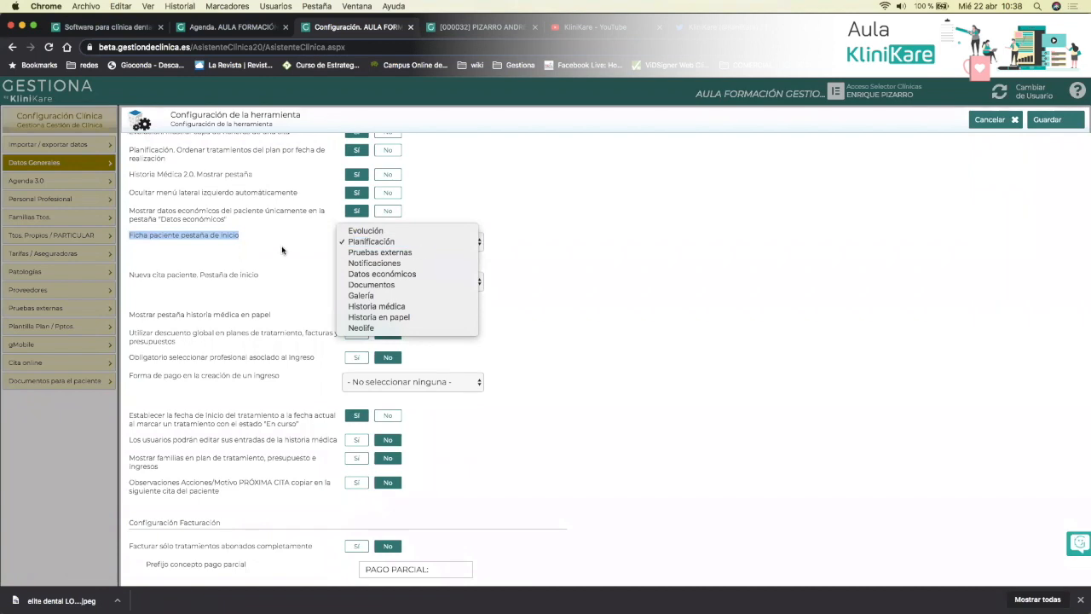
pyautogui.click(285, 241)
# Close the open patient record, reopen it from the 11:00 appointment to check its starting section, and return to the Agenda
pyautogui.click(466, 29)
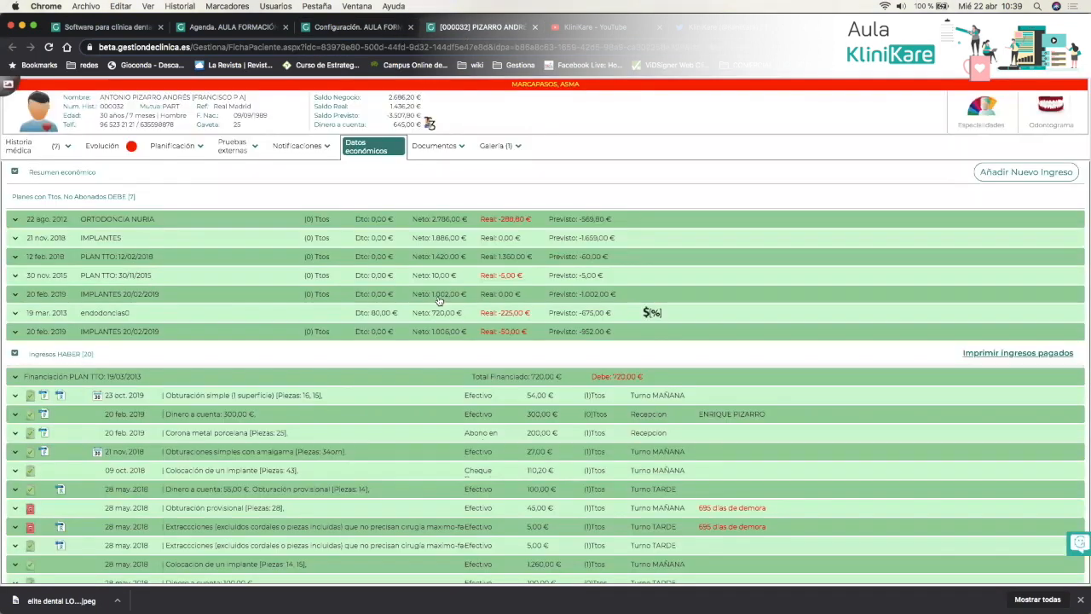
pyautogui.click(535, 28)
pyautogui.click(365, 28)
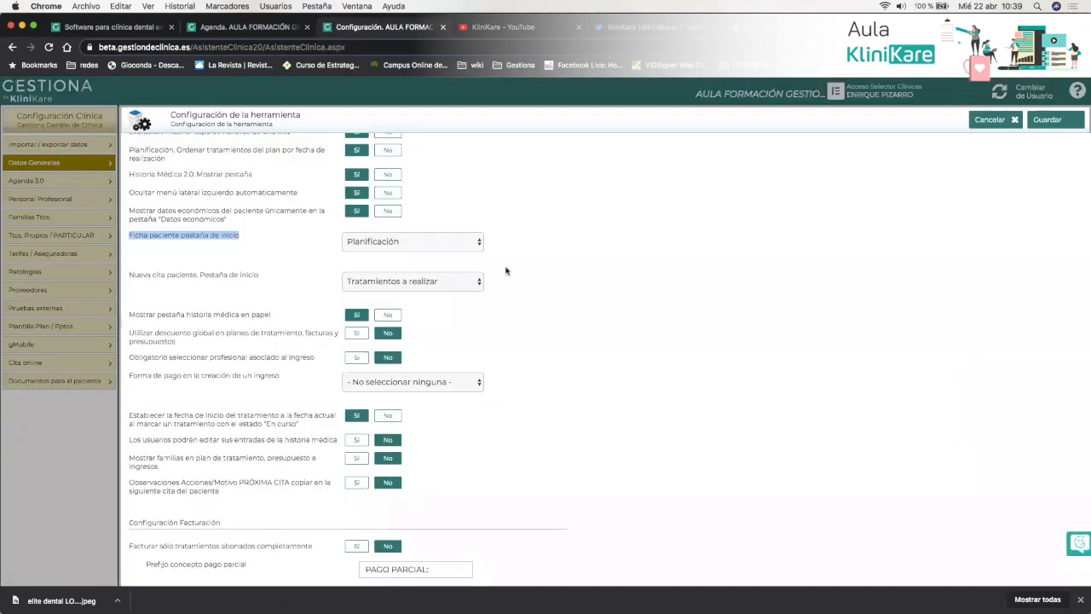
pyautogui.click(222, 28)
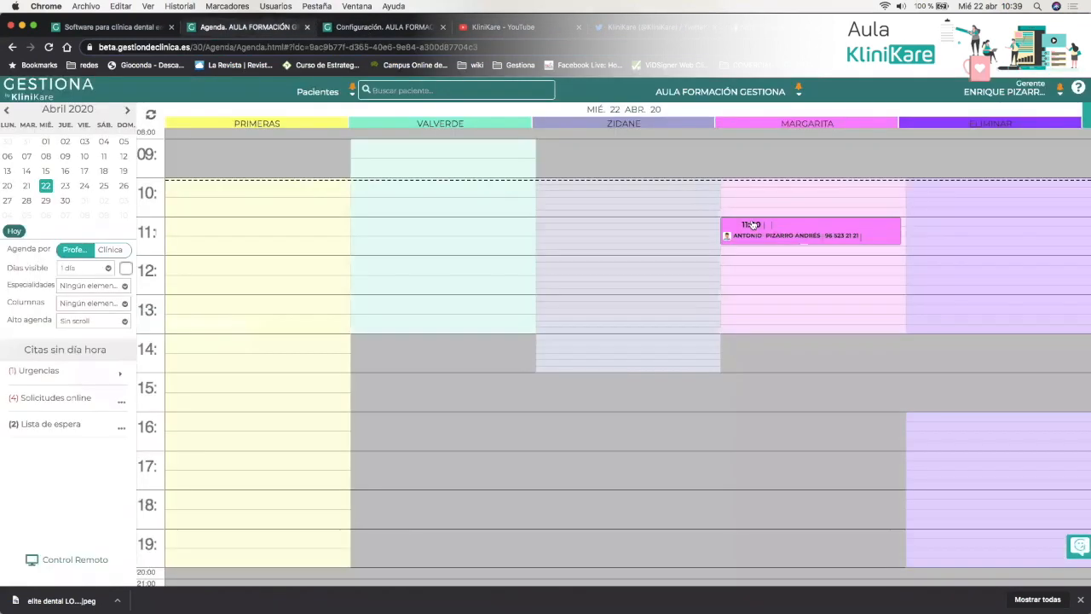
pyautogui.click(798, 236)
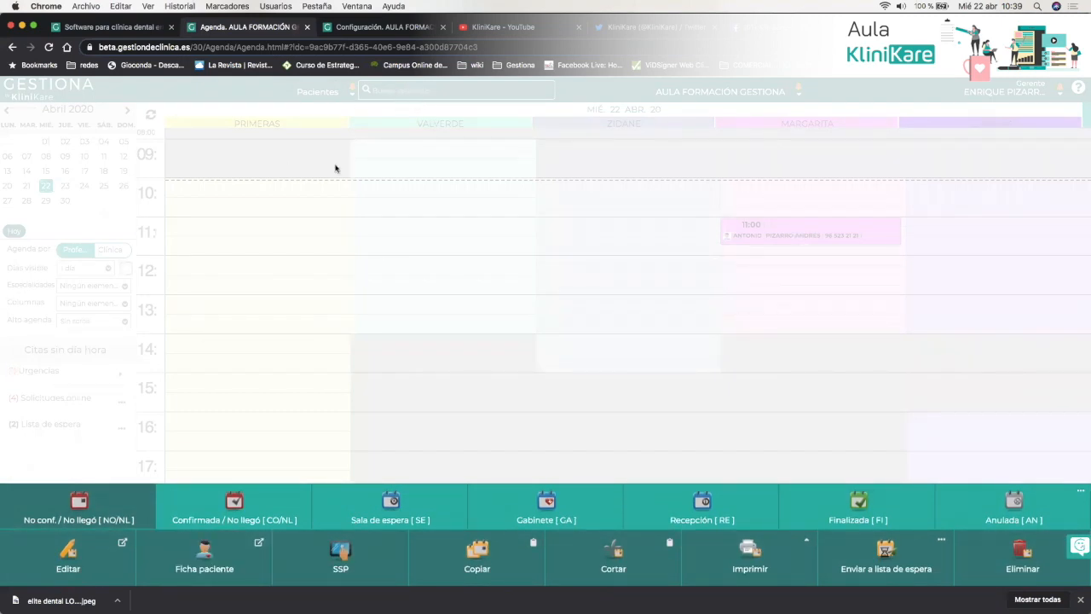
pyautogui.click(183, 553)
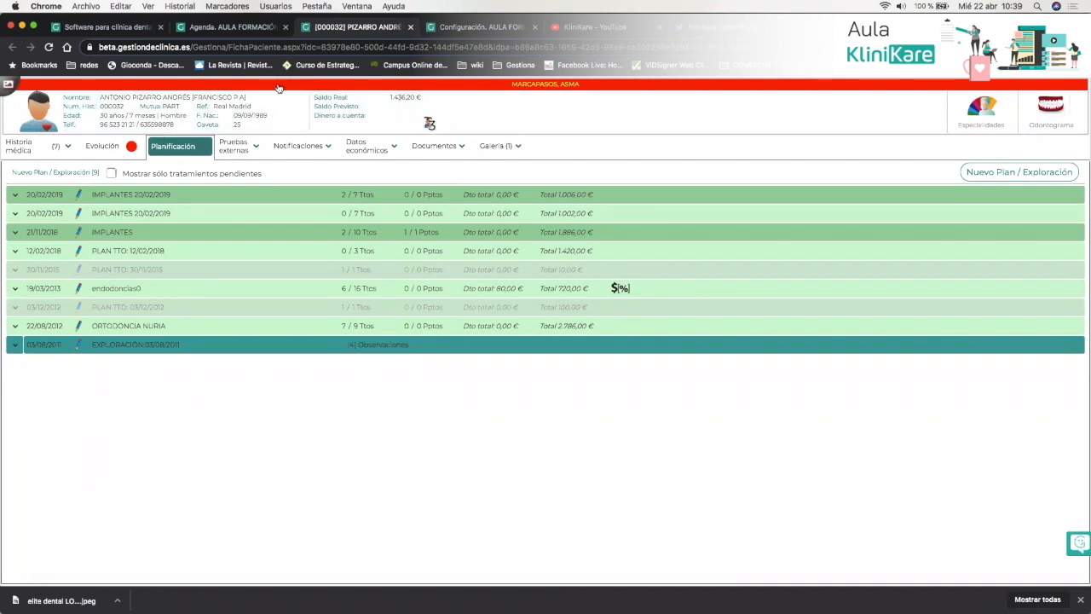
pyautogui.click(225, 28)
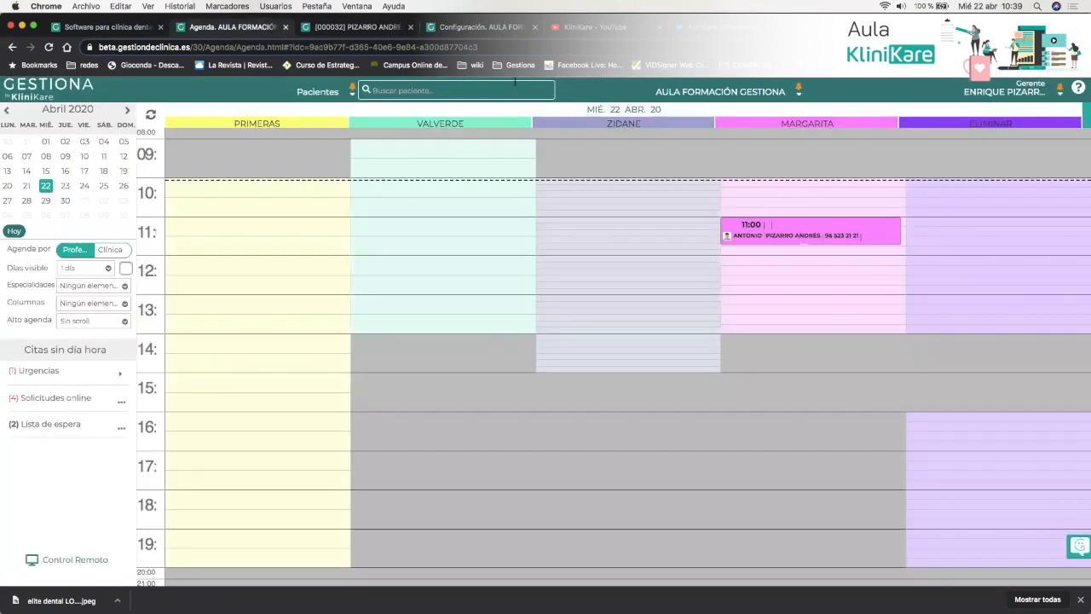
# Set "Ficha paciente pestaña de inicio" to Evolución and save the tool configuration
pyautogui.click(476, 24)
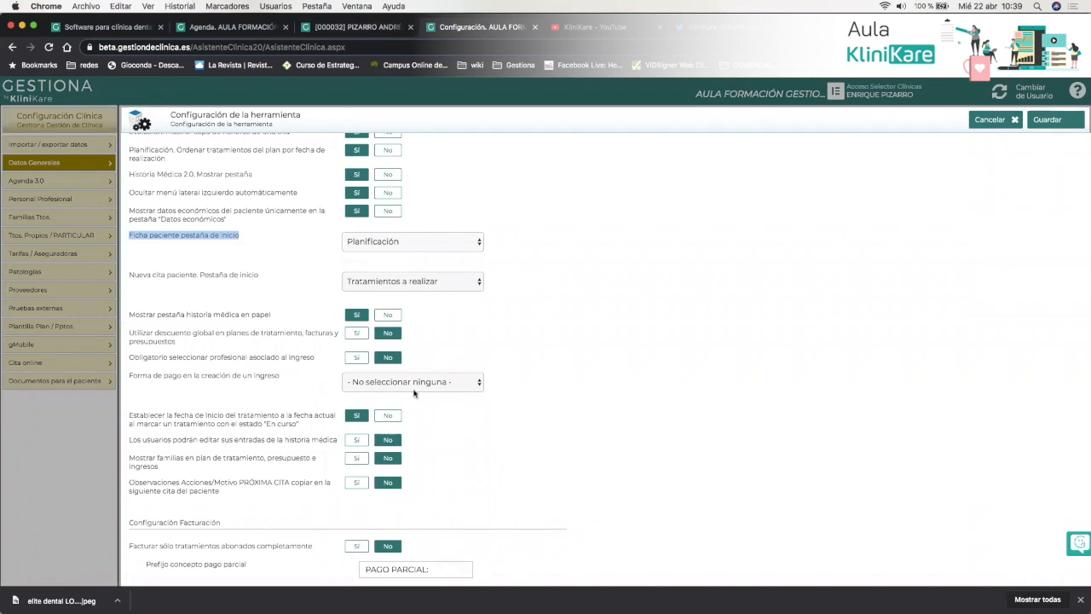
pyautogui.click(426, 242)
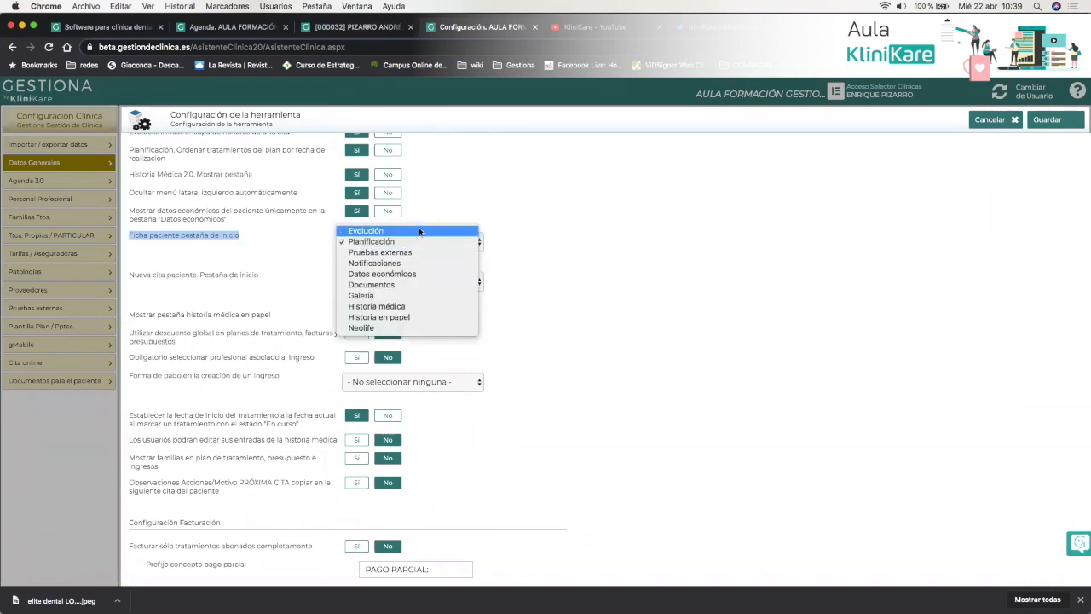
pyautogui.click(418, 227)
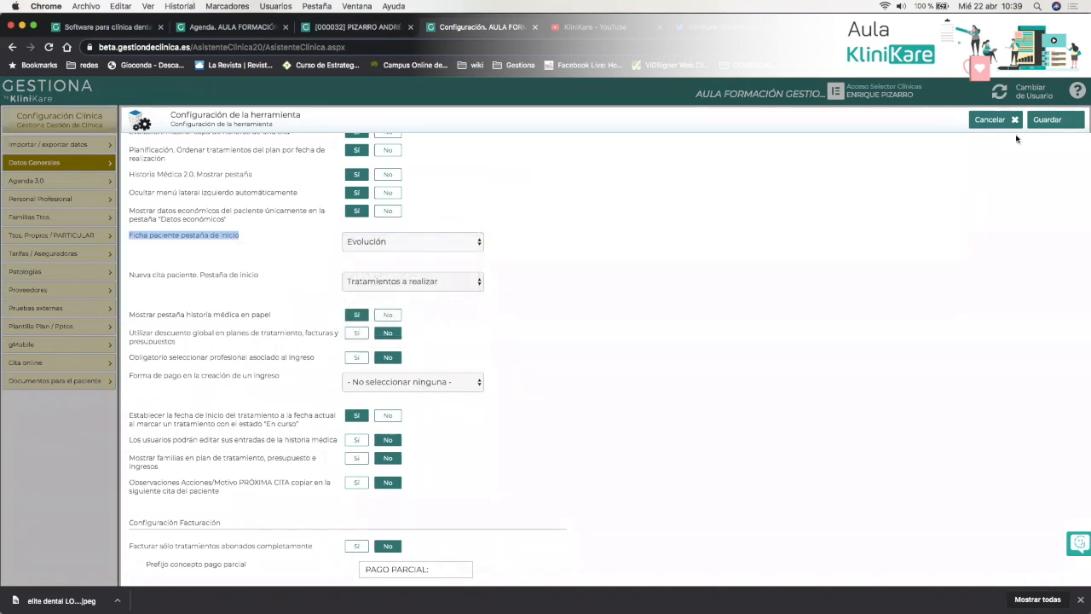
pyautogui.click(1043, 125)
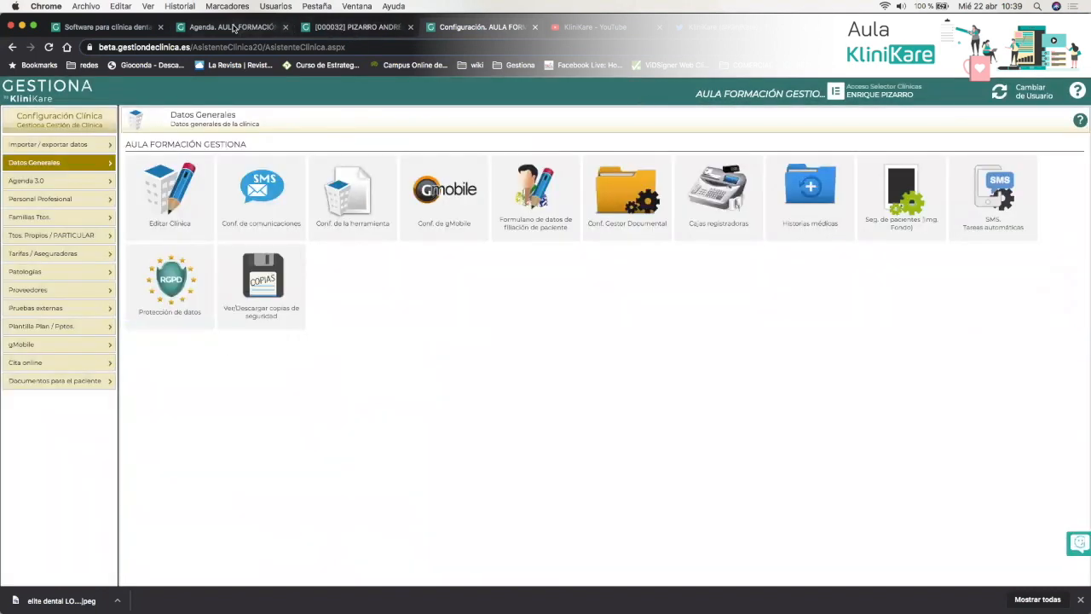
# Reopen the patient record from the 11:00 appointment to check its starting section, and close both open copies of the record
pyautogui.click(237, 27)
pyautogui.click(813, 221)
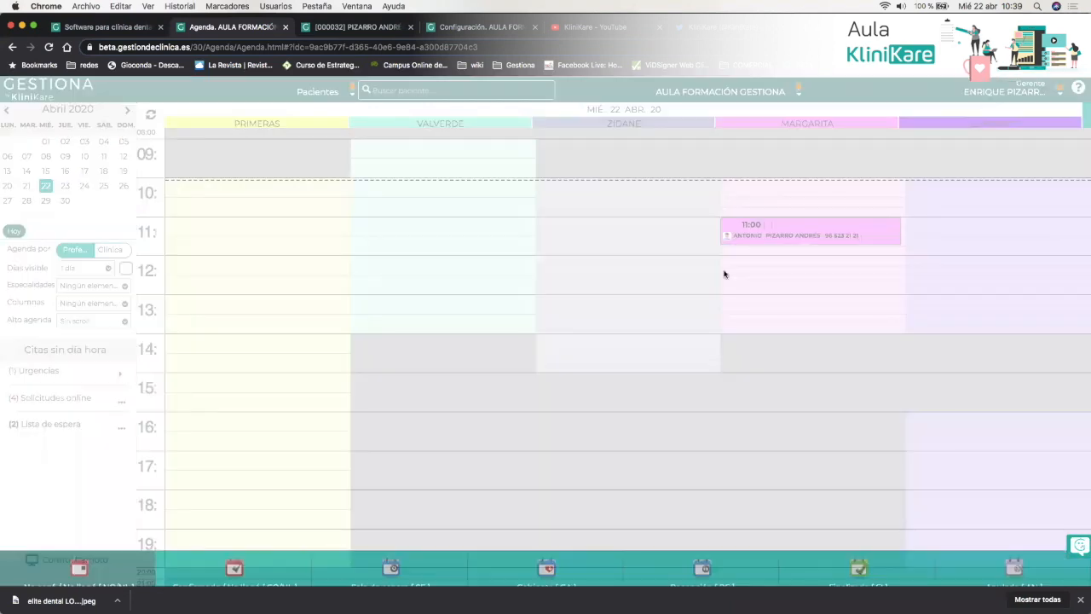
pyautogui.click(188, 568)
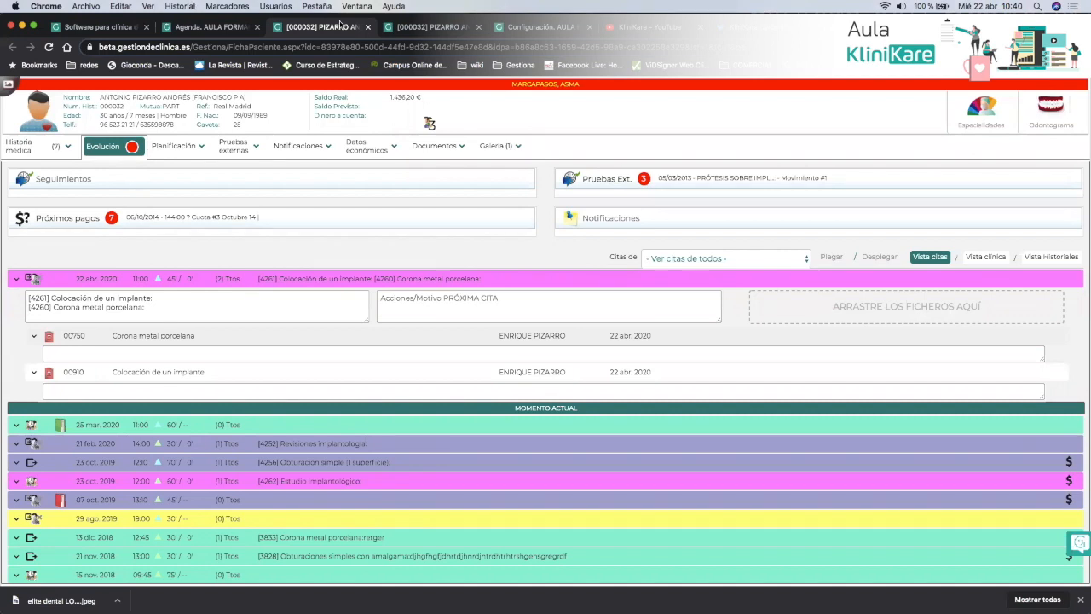
pyautogui.click(196, 27)
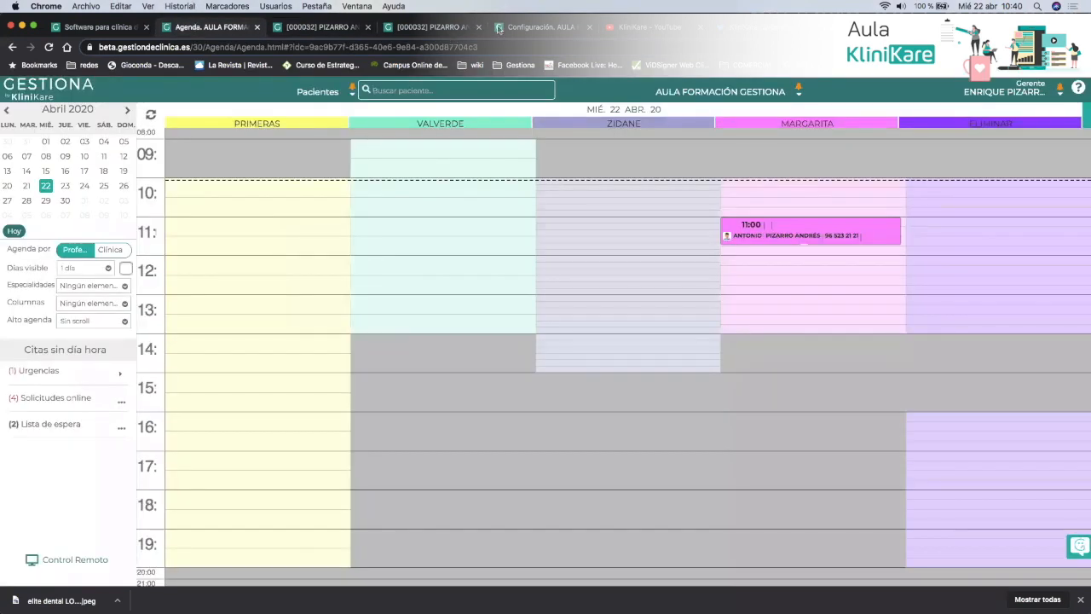
pyautogui.click(369, 27)
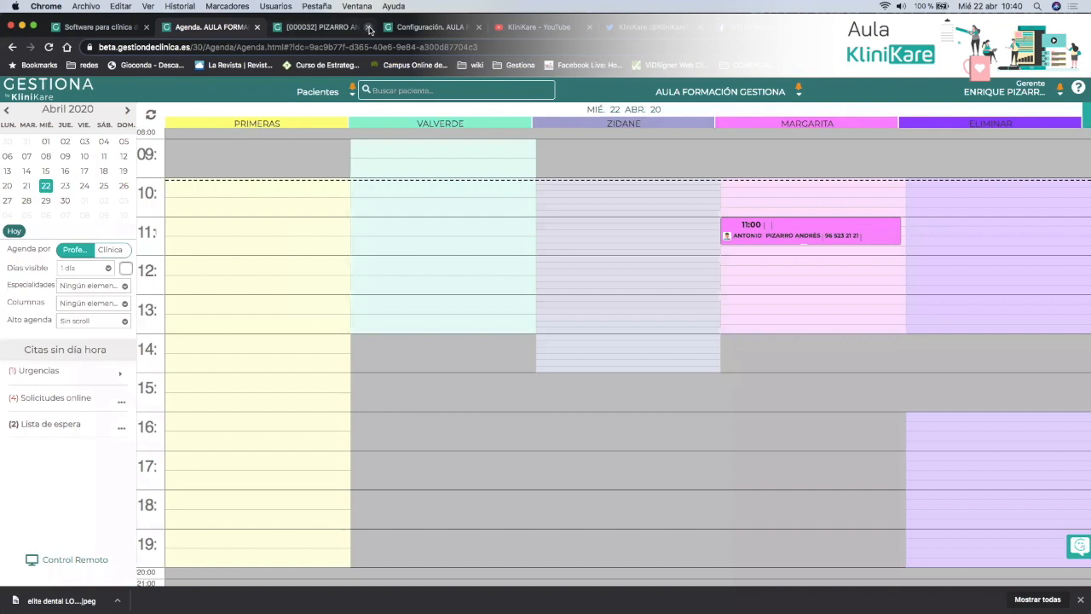
pyautogui.click(368, 27)
# Reopen Configuración de la herramienta and examine the "Nueva cita paciente. Pestaña de inicio" setting
pyautogui.click(350, 33)
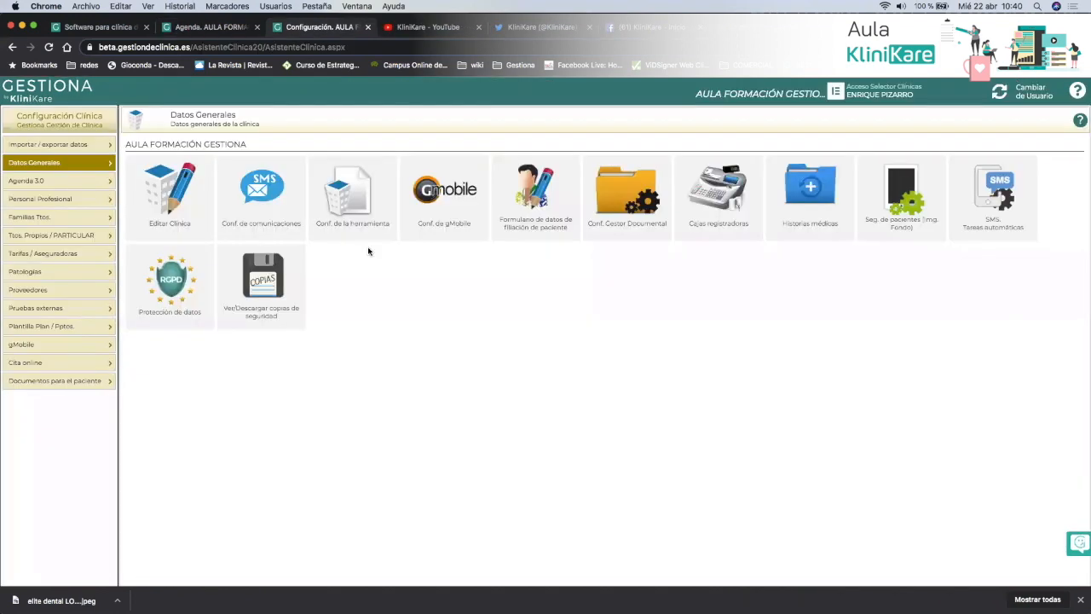
pyautogui.click(362, 224)
pyautogui.scroll(-3, 345, 394)
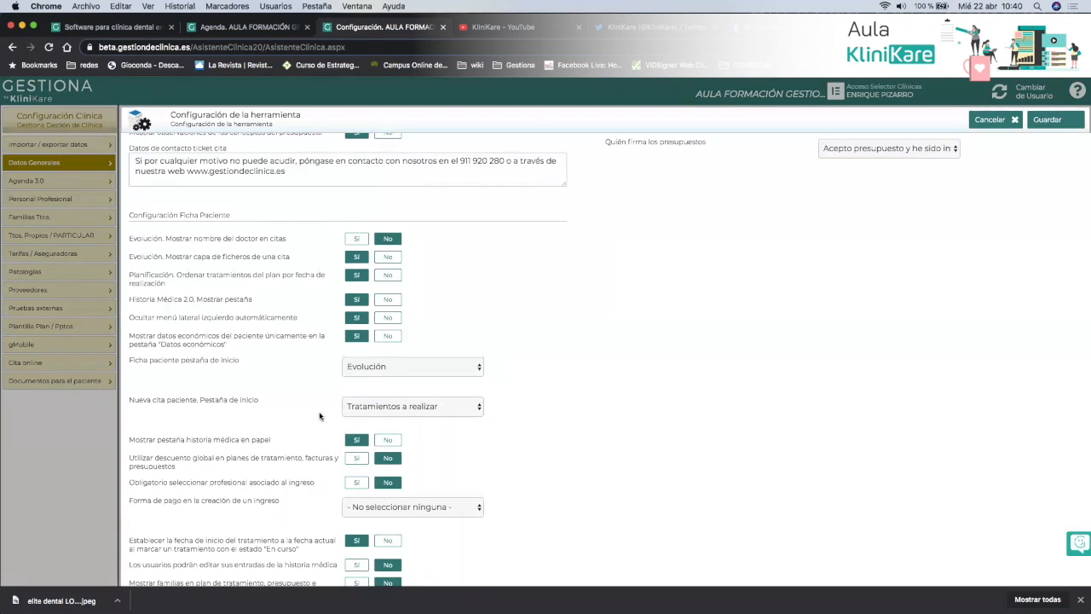
pyautogui.scroll(-2, 320, 415)
pyautogui.scroll(-3, 320, 415)
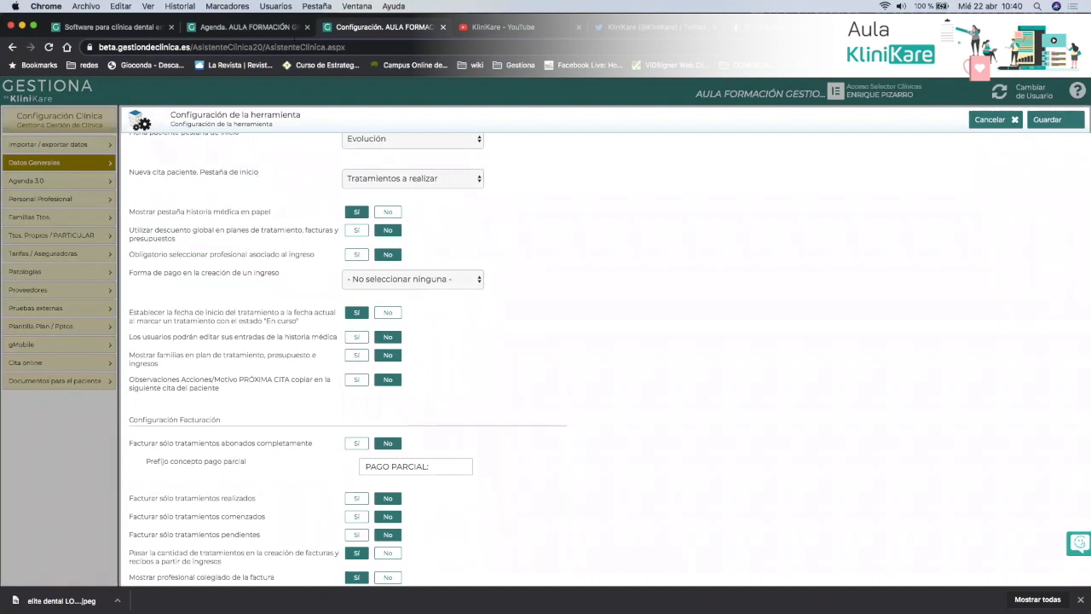
# In the 11:00 appointment, set the first Estudio implantológico to Sí and the first Colocación de un implante and Corona metal porcelana to No, and save
pyautogui.click(236, 30)
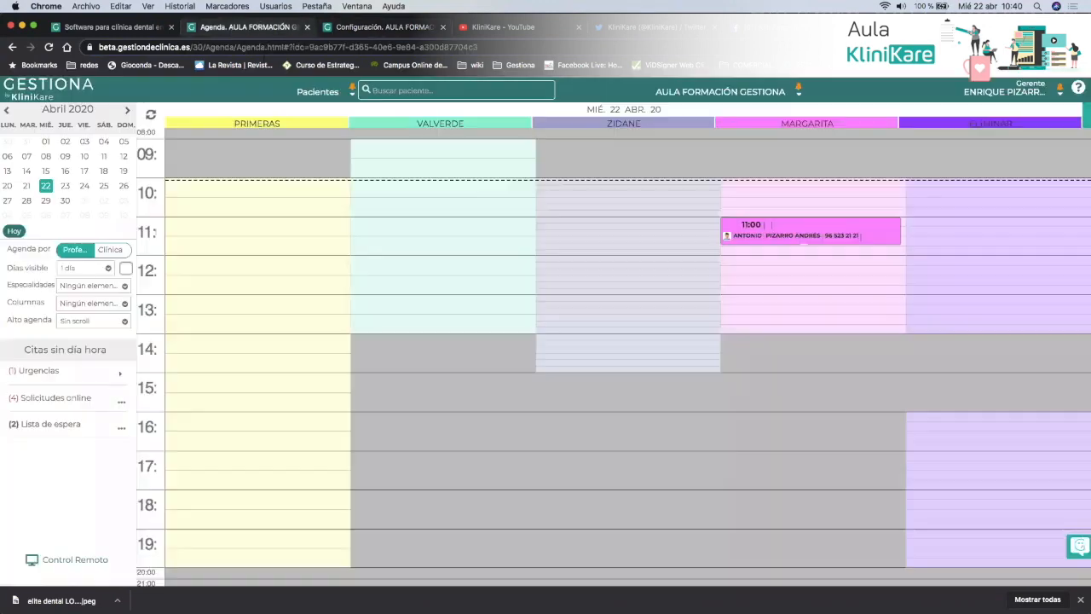
pyautogui.click(785, 234)
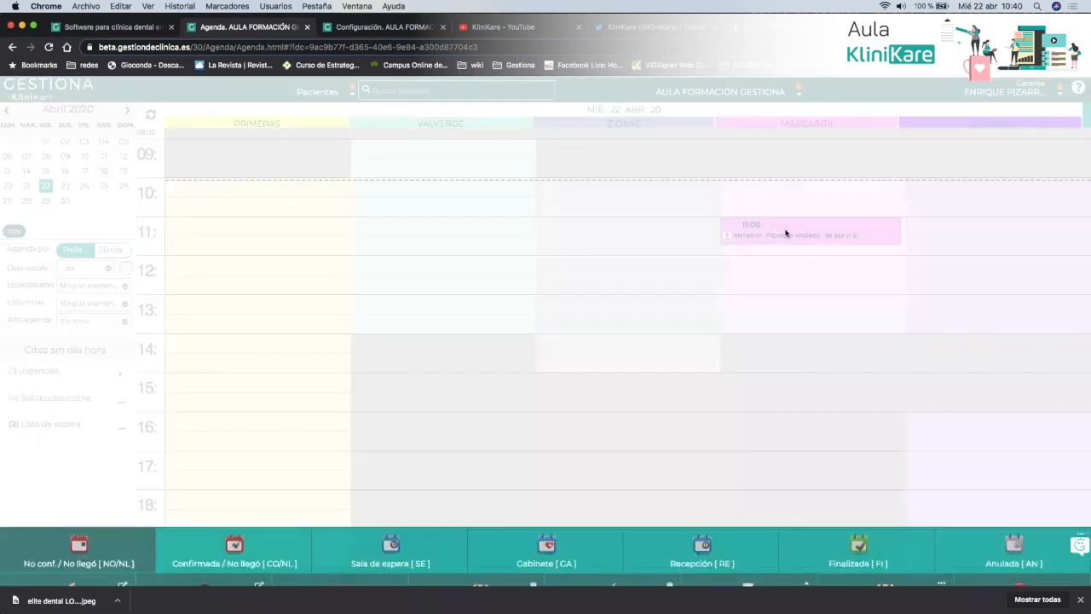
pyautogui.click(53, 572)
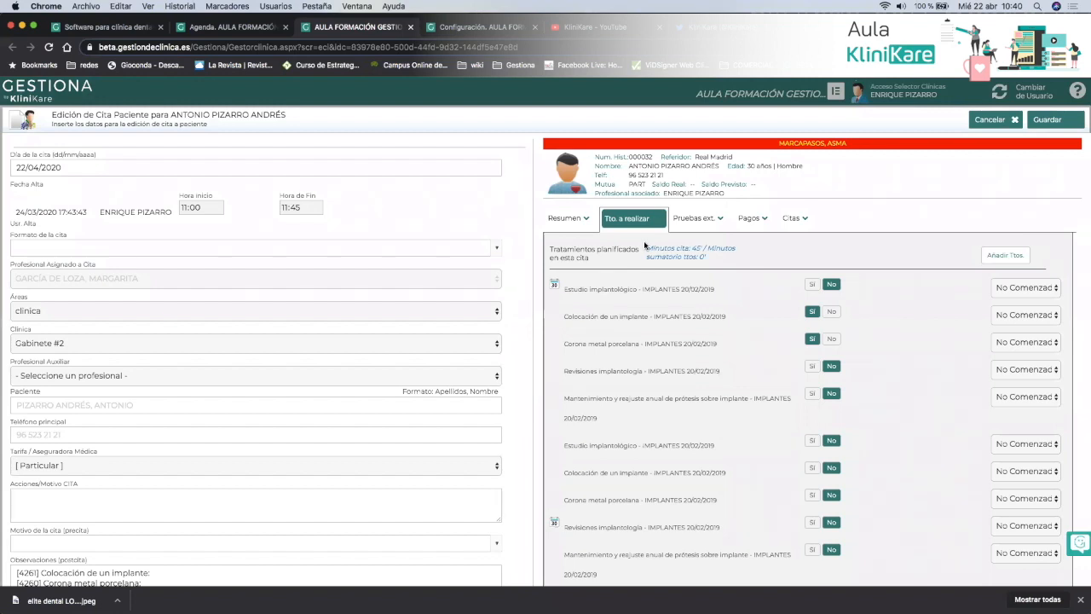
pyautogui.click(828, 312)
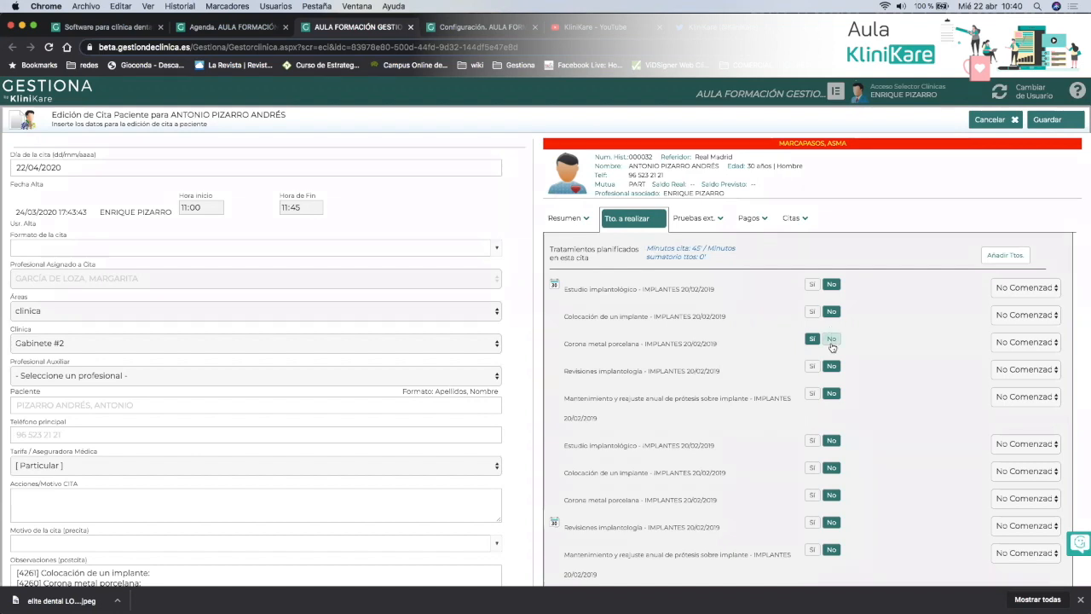
pyautogui.click(831, 340)
pyautogui.click(811, 286)
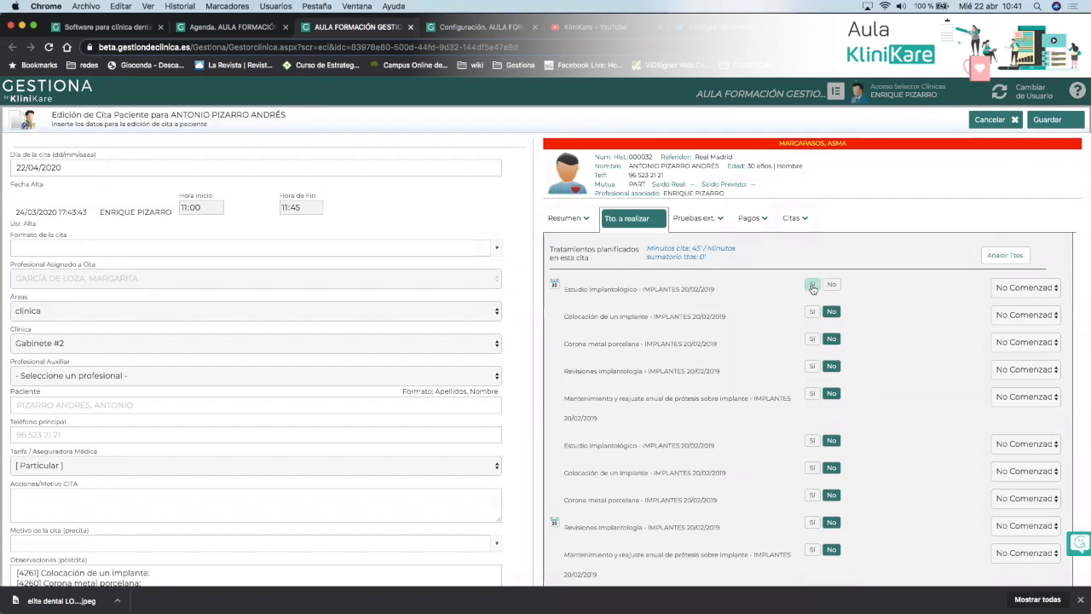
pyautogui.click(1046, 119)
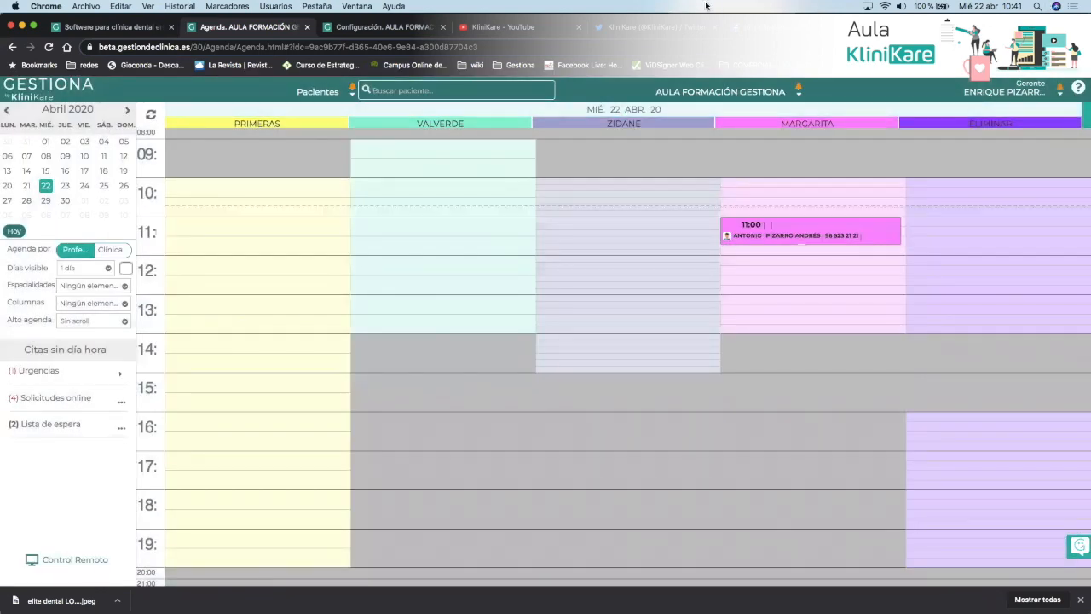
# Review the Ficha Paciente configuration, reopen the patient record from the 11:00 appointment, and check its Historia médica section
pyautogui.click(375, 27)
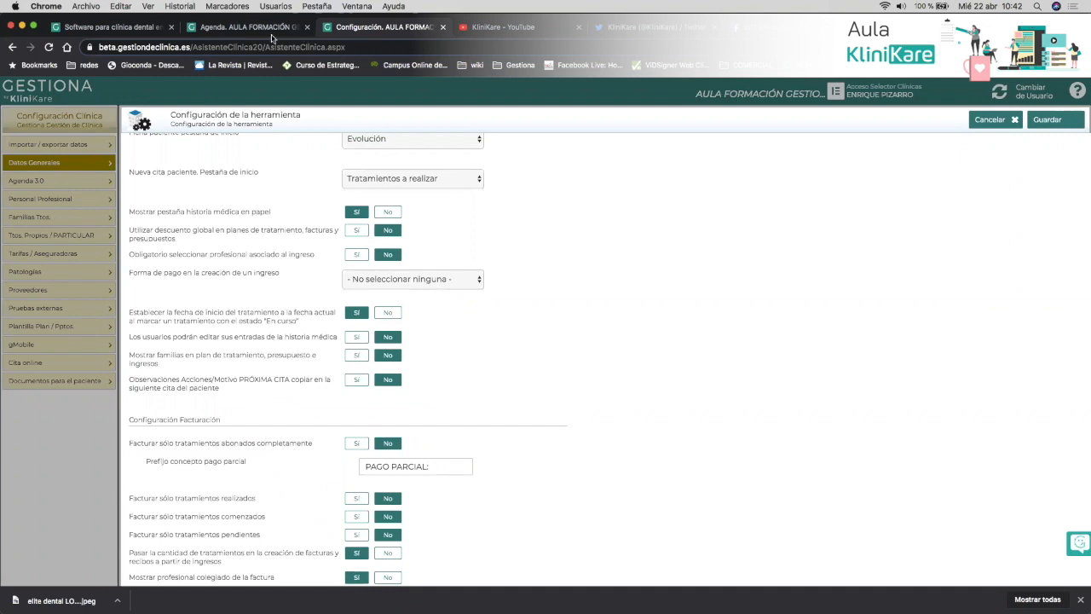
pyautogui.click(229, 32)
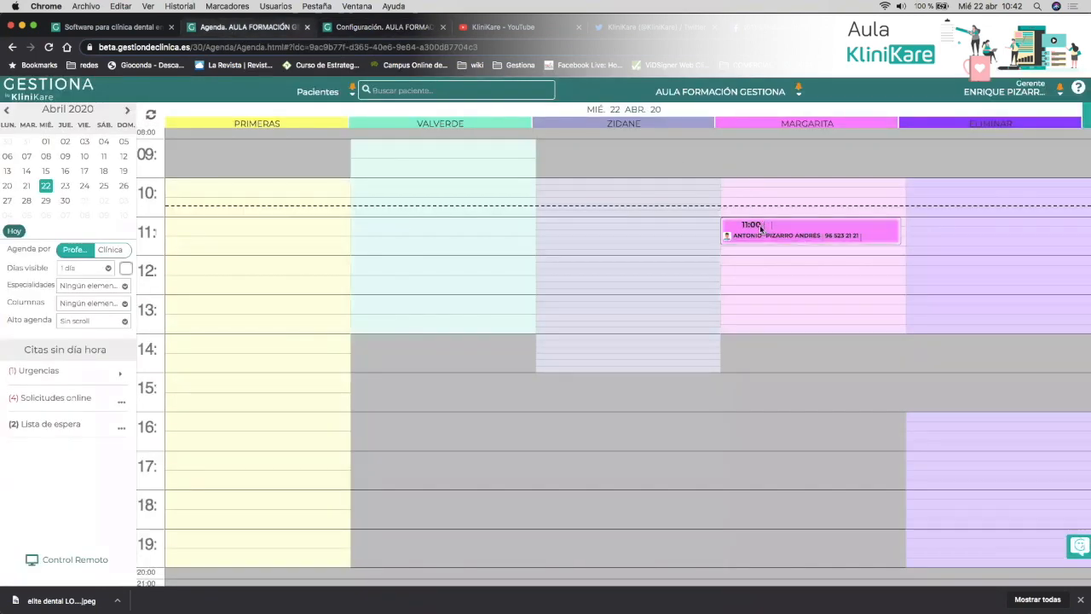
pyautogui.click(761, 228)
pyautogui.click(217, 552)
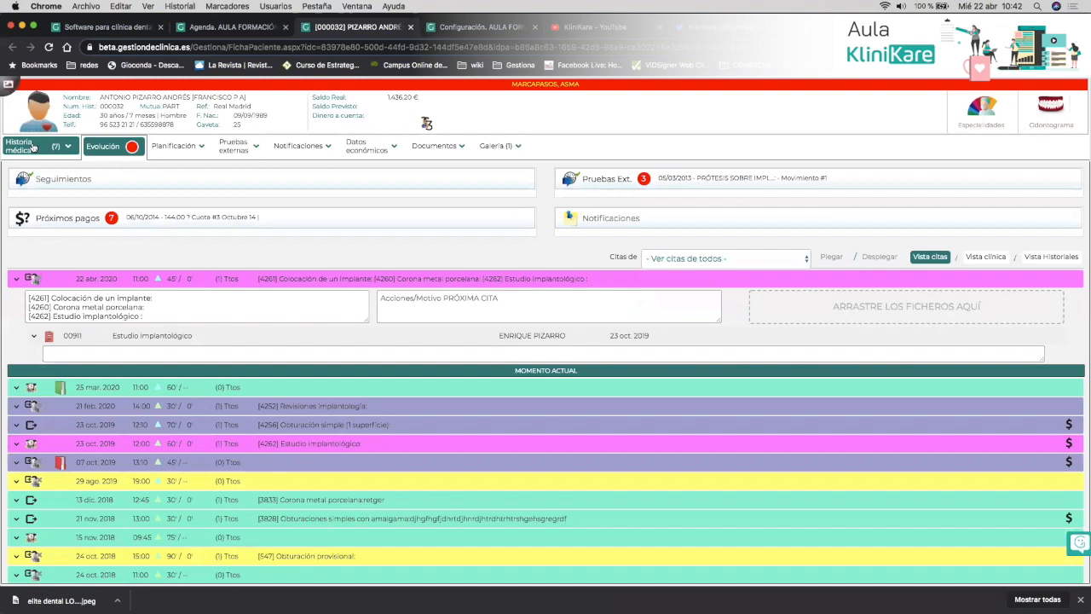
pyautogui.click(25, 157)
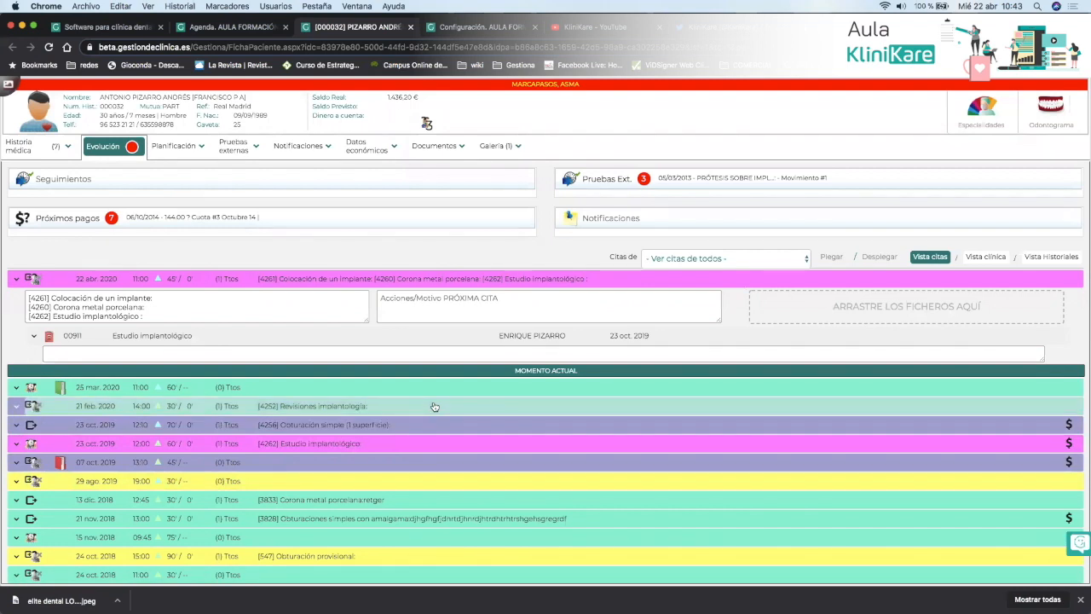
pyautogui.moveTo(434, 406)
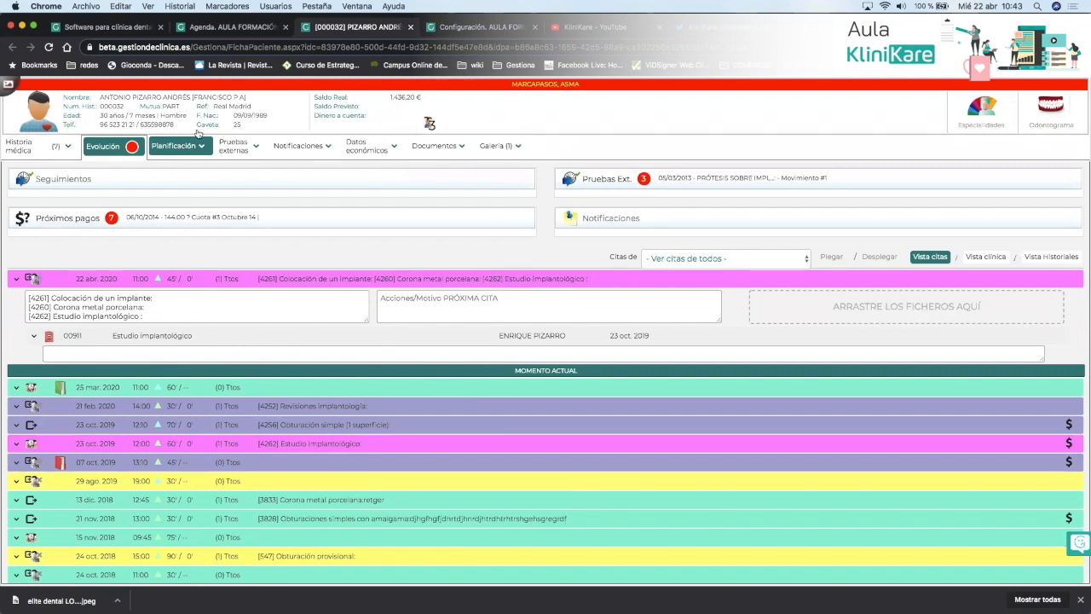
# Return to Configuración de la herramienta and review the remaining Ficha Paciente and Facturación settings
pyautogui.click(219, 30)
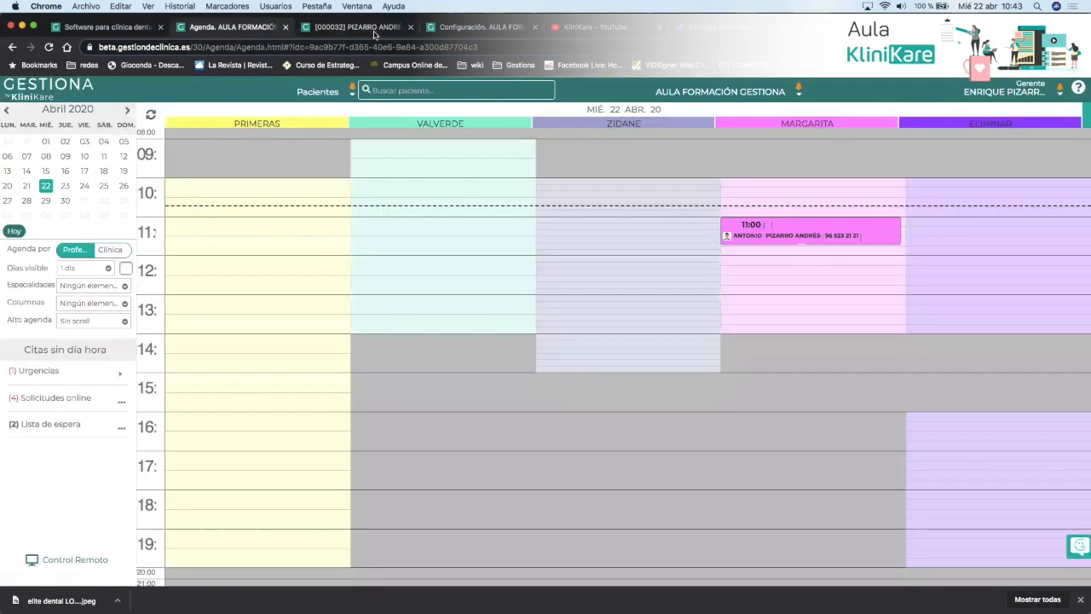
pyautogui.click(456, 29)
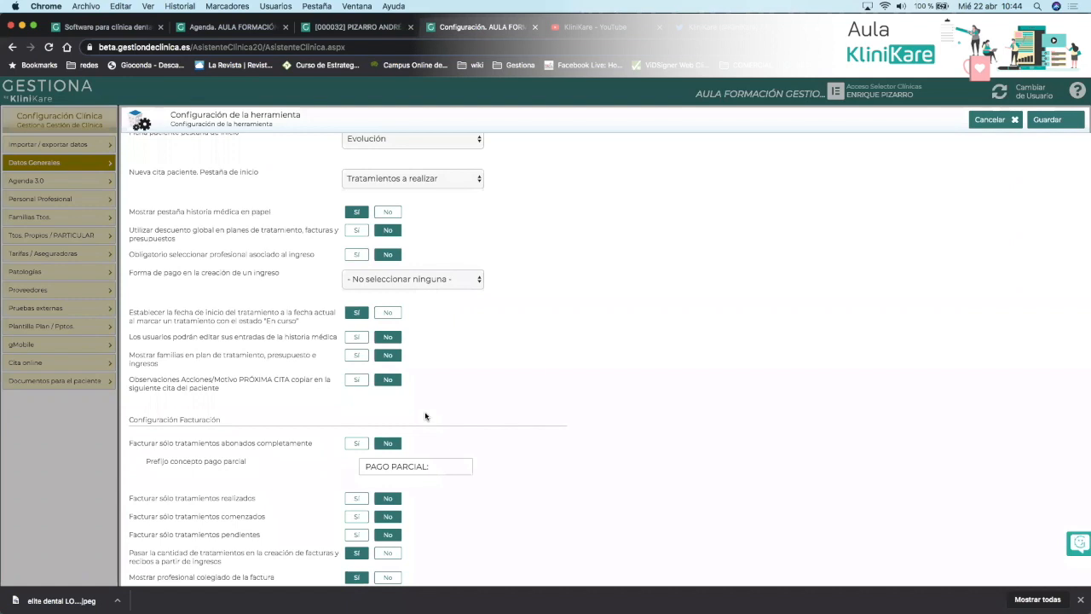
pyautogui.scroll(-1, 435, 402)
pyautogui.scroll(-4, 436, 403)
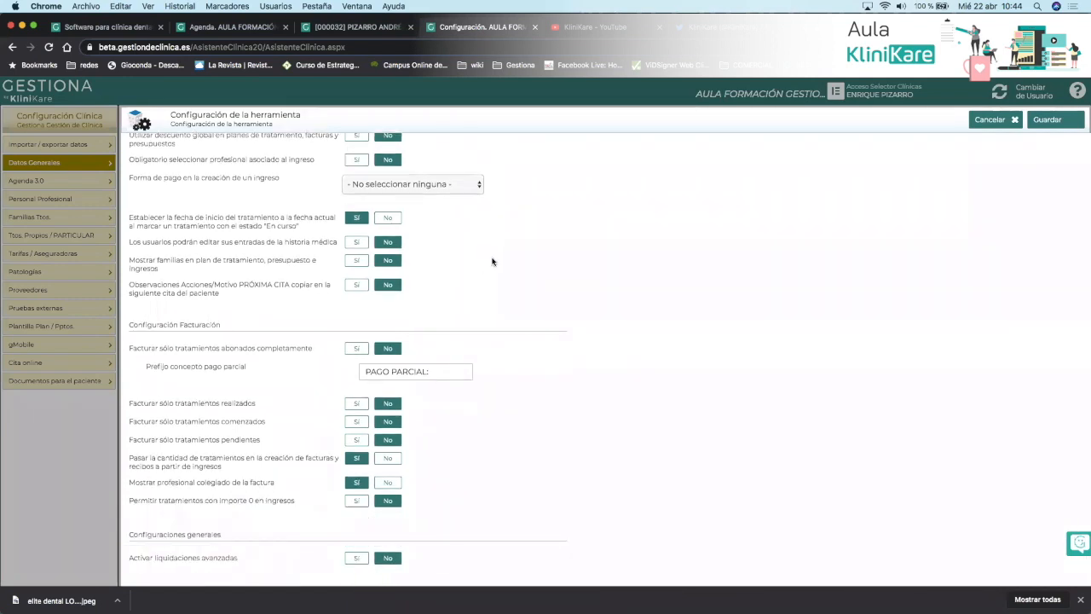
pyautogui.scroll(4, 440, 247)
pyautogui.scroll(2, 439, 247)
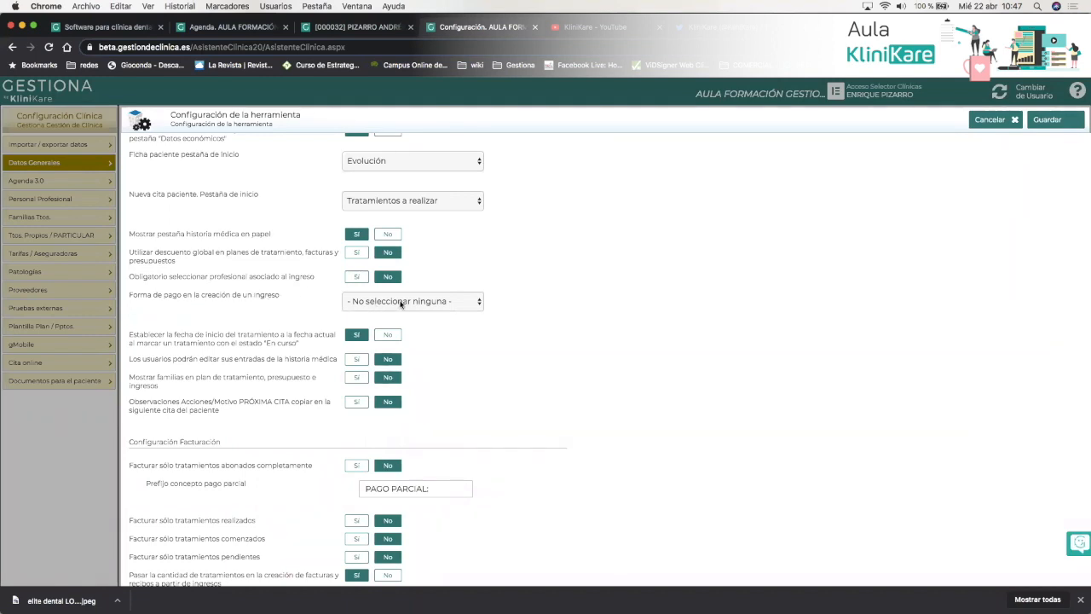
# Open a new income entry from the patient's Datos económicos and examine its Forma de pago field
pyautogui.click(355, 28)
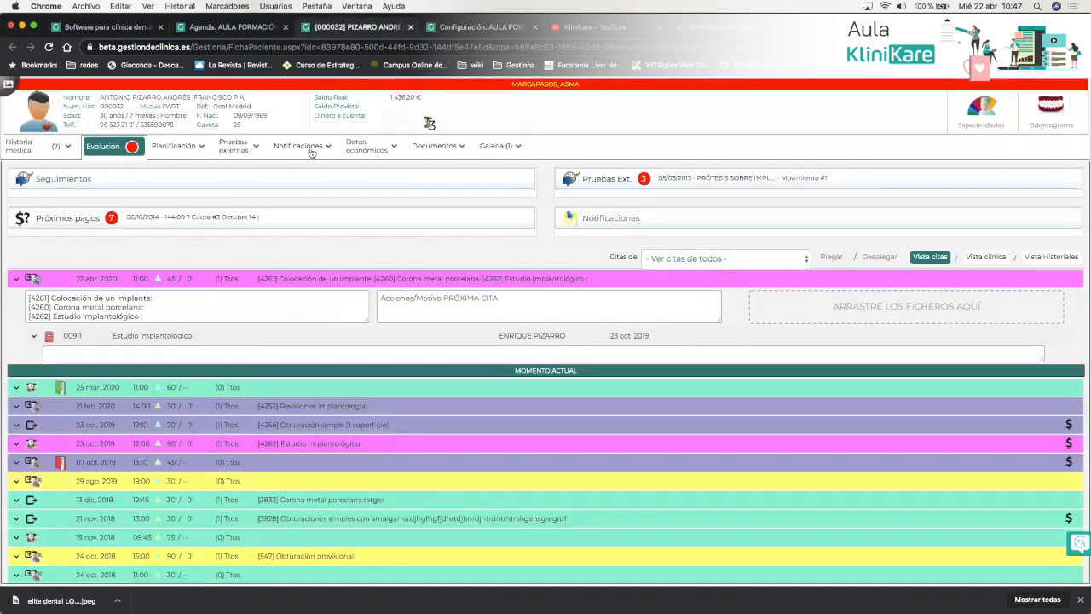
pyautogui.click(370, 146)
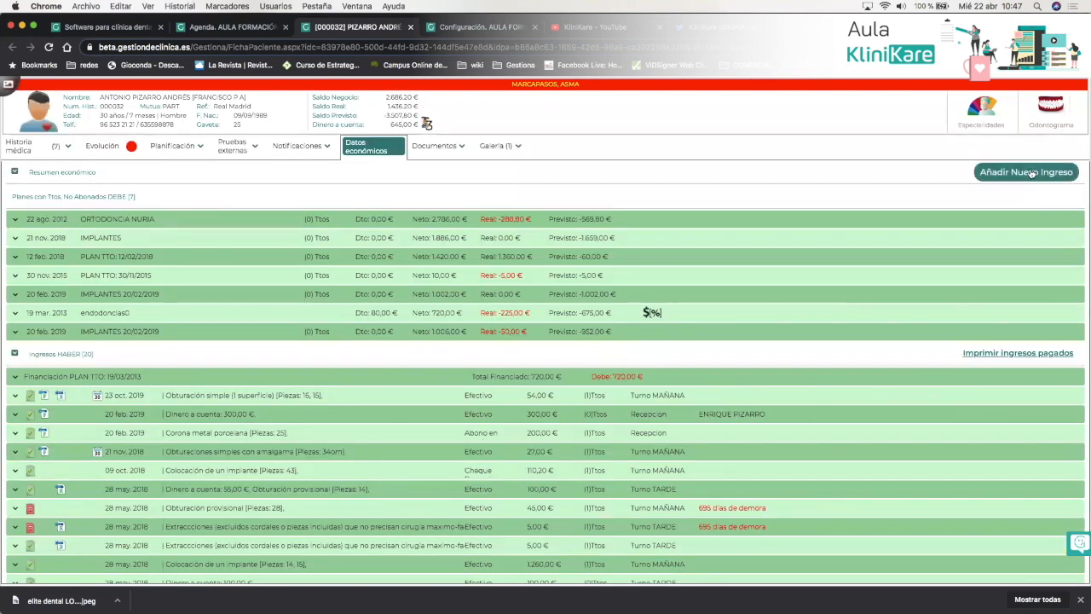
pyautogui.click(1029, 172)
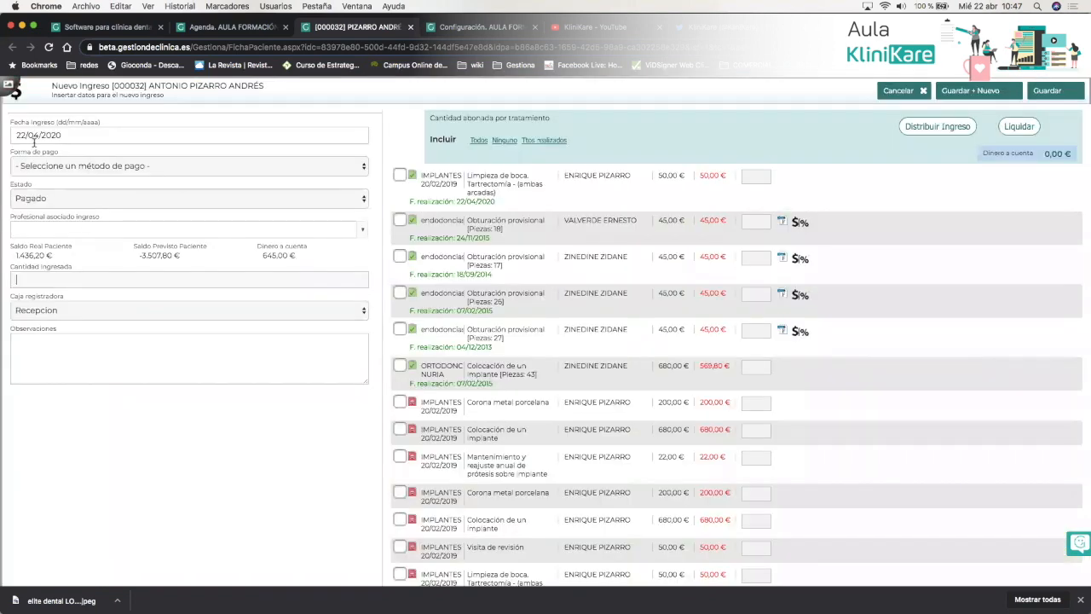
pyautogui.moveTo(10, 151); pyautogui.dragTo(67, 154)
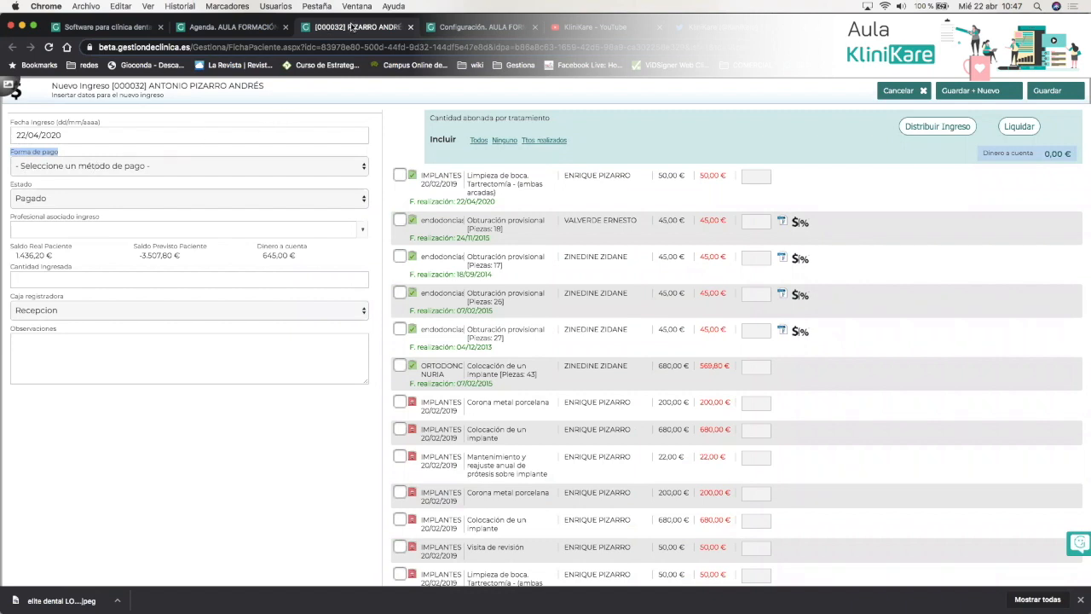
# Set "Forma de pago en la creación de un ingreso" to Efectivo in the tool configuration and save
pyautogui.click(461, 30)
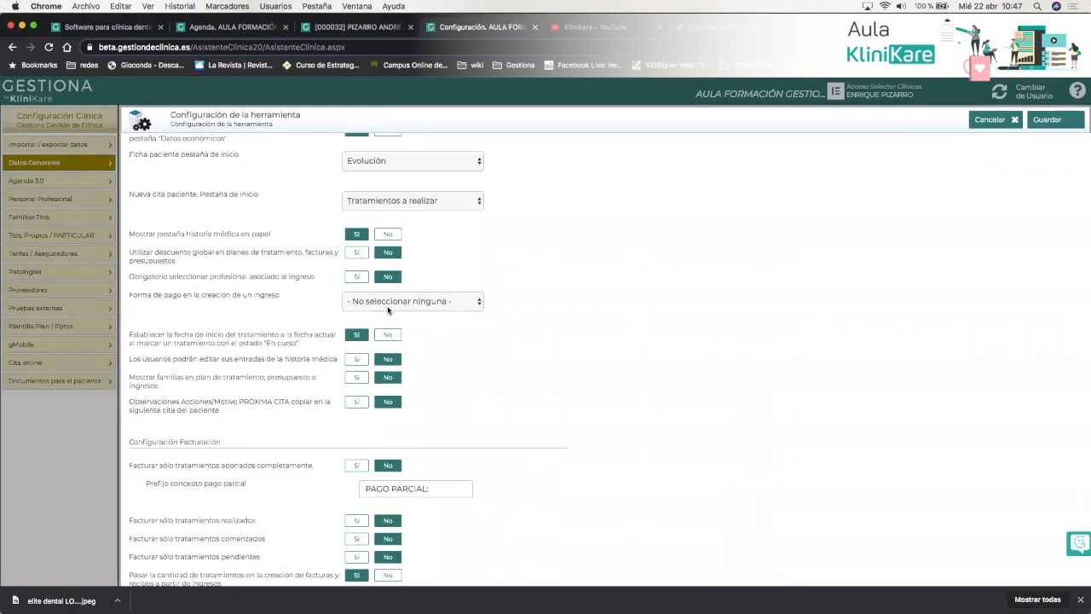
pyautogui.click(466, 303)
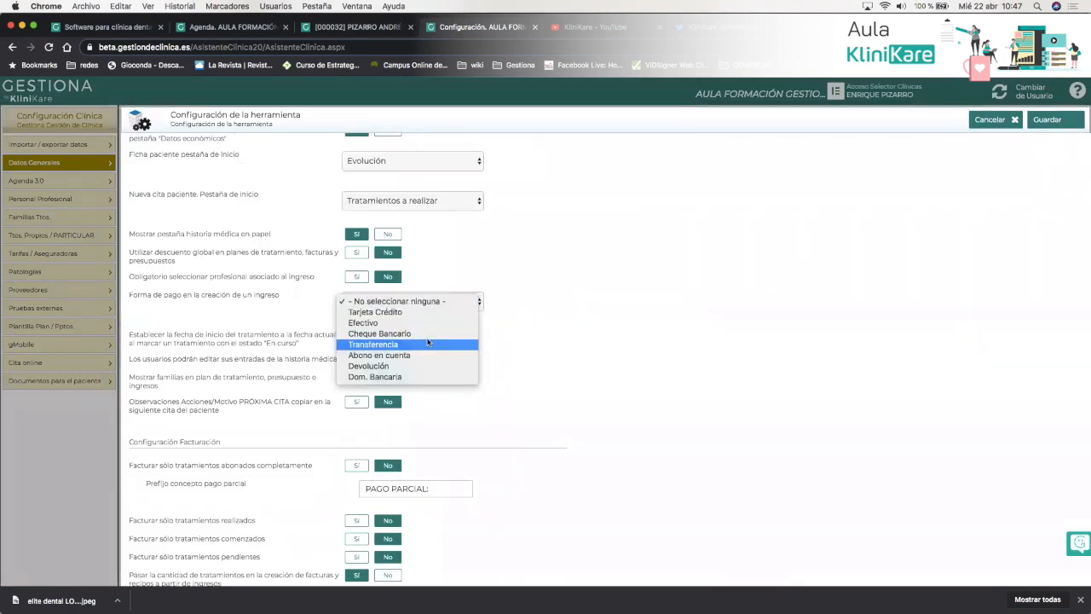
pyautogui.click(425, 322)
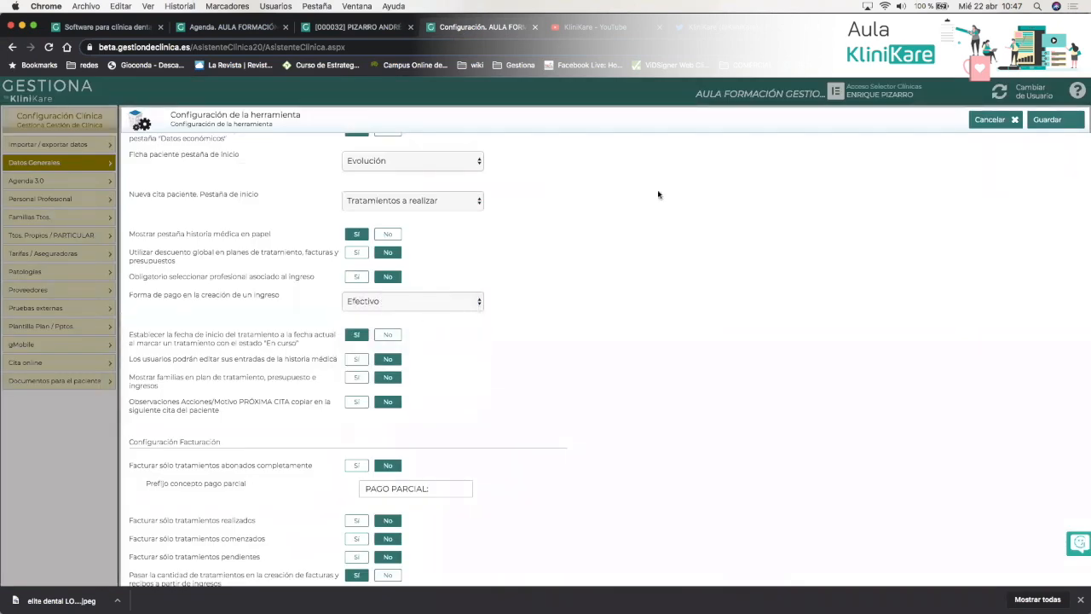
pyautogui.click(1047, 121)
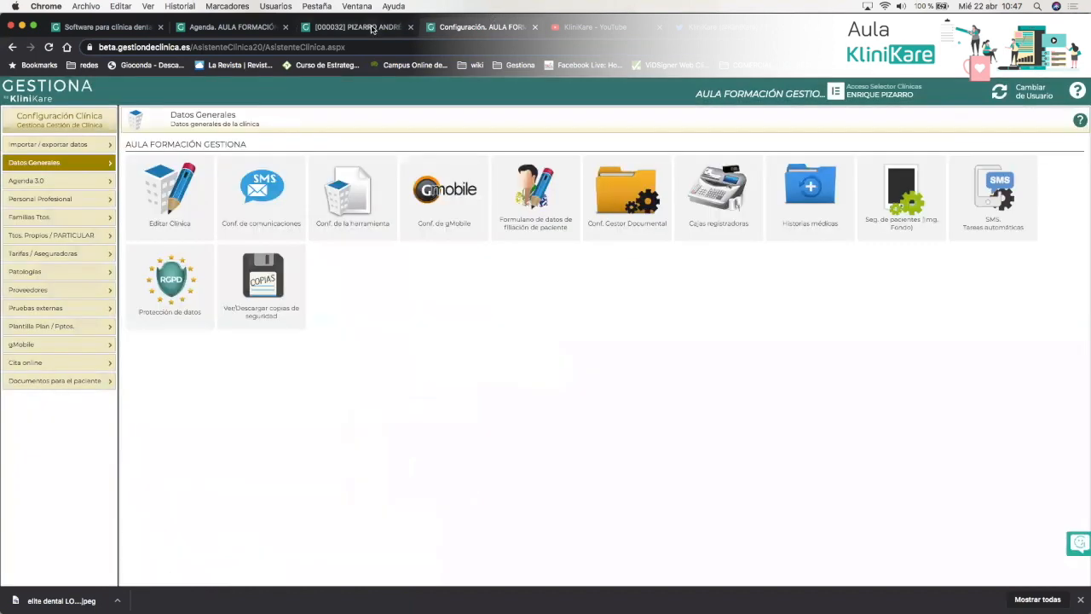
# Cancel the open income entry in the patient record and start a new one to check its default Forma de pago
pyautogui.hotkey('ctrl', 'shift', 'Tab')
pyautogui.click(896, 90)
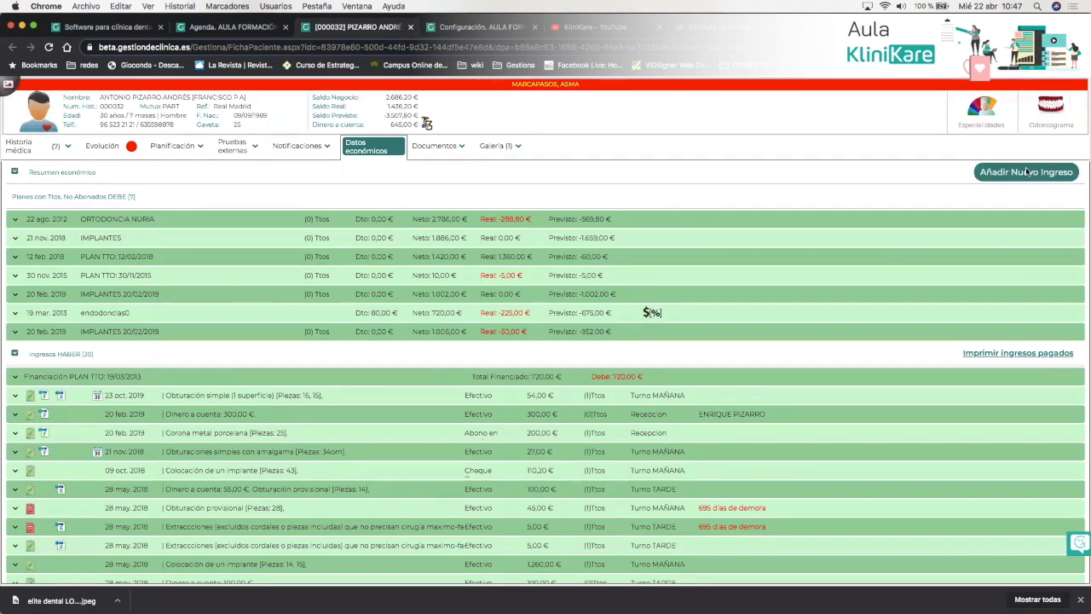
pyautogui.click(1027, 172)
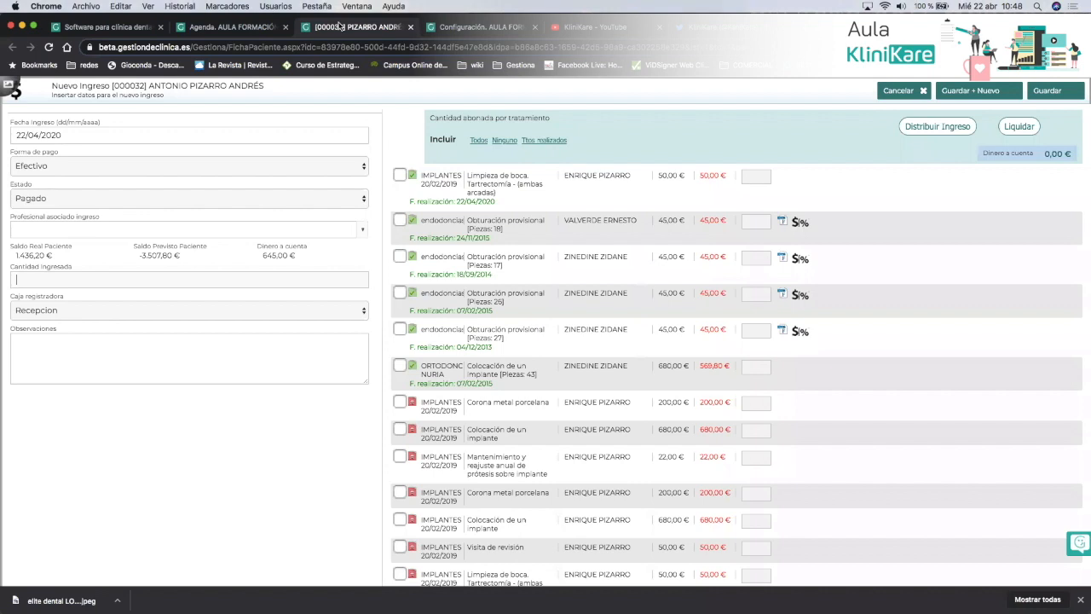
# Reopen Configuración de la herramienta, set "Forma de pago en la creación de un ingreso" to "- No seleccionar ninguna -", and save
pyautogui.click(465, 27)
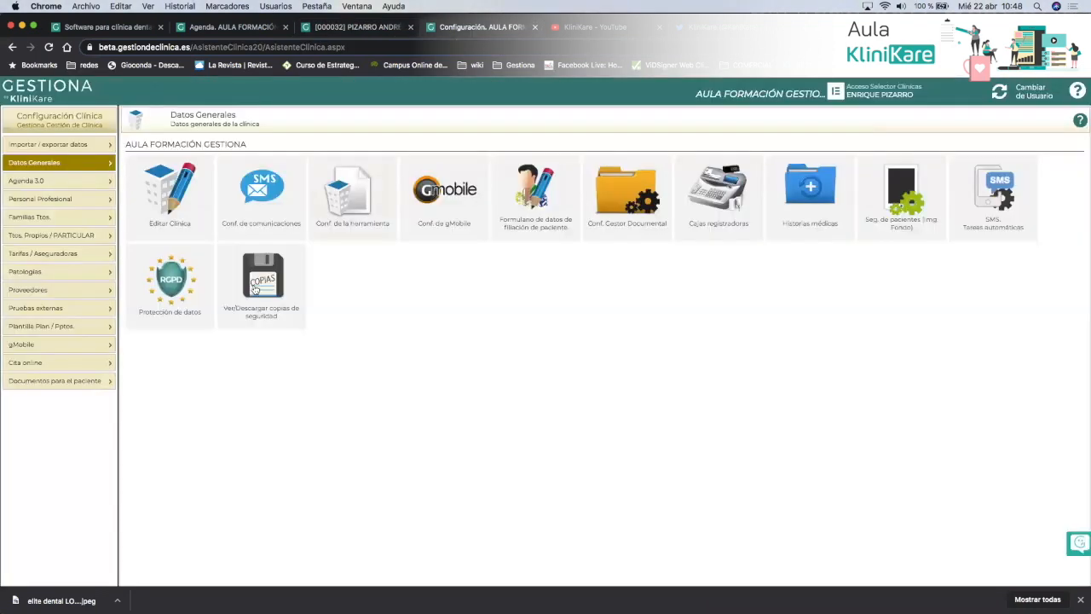
pyautogui.click(364, 201)
pyautogui.scroll(-10, 300, 426)
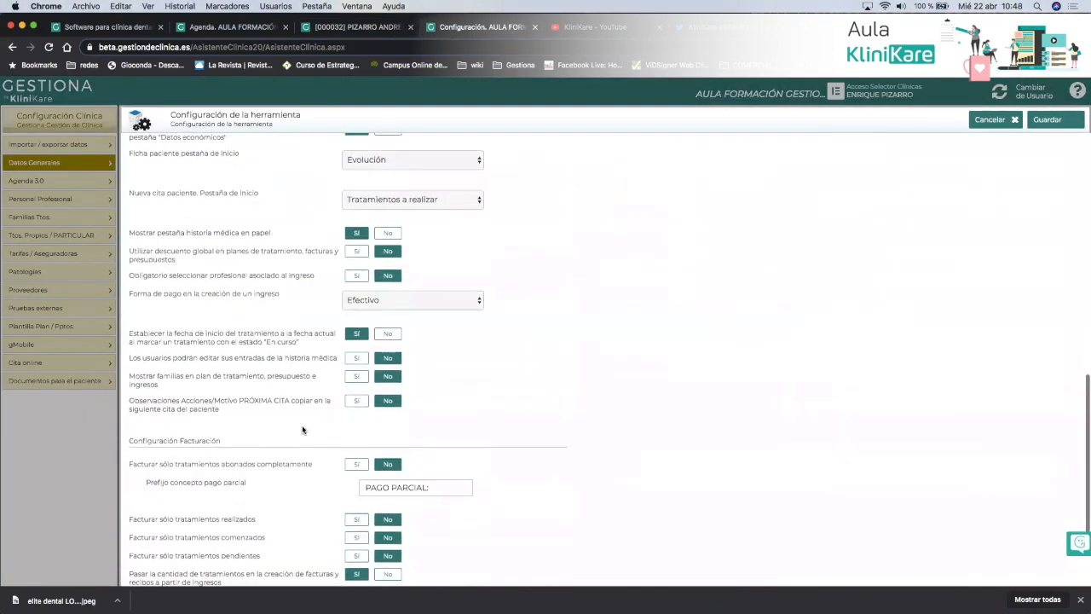
pyautogui.click(392, 299)
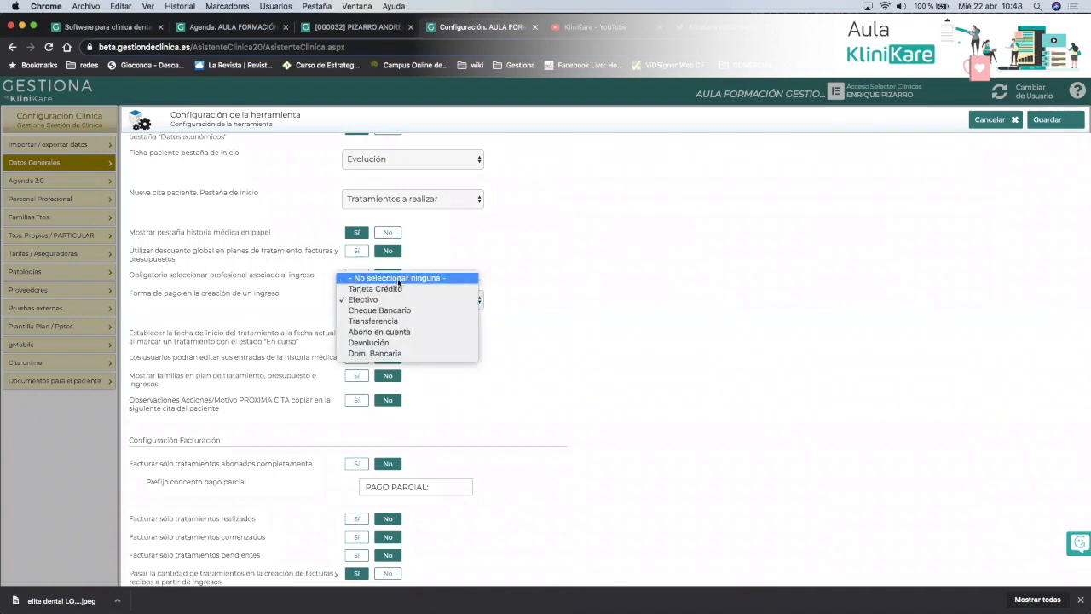
pyautogui.click(398, 279)
pyautogui.click(1051, 120)
# Reopen a new income entry for the patient, enter 100 as Cantidad ingresada, and distribute it to the ORTODONCIA NURIA Colocación de un implante
pyautogui.click(351, 26)
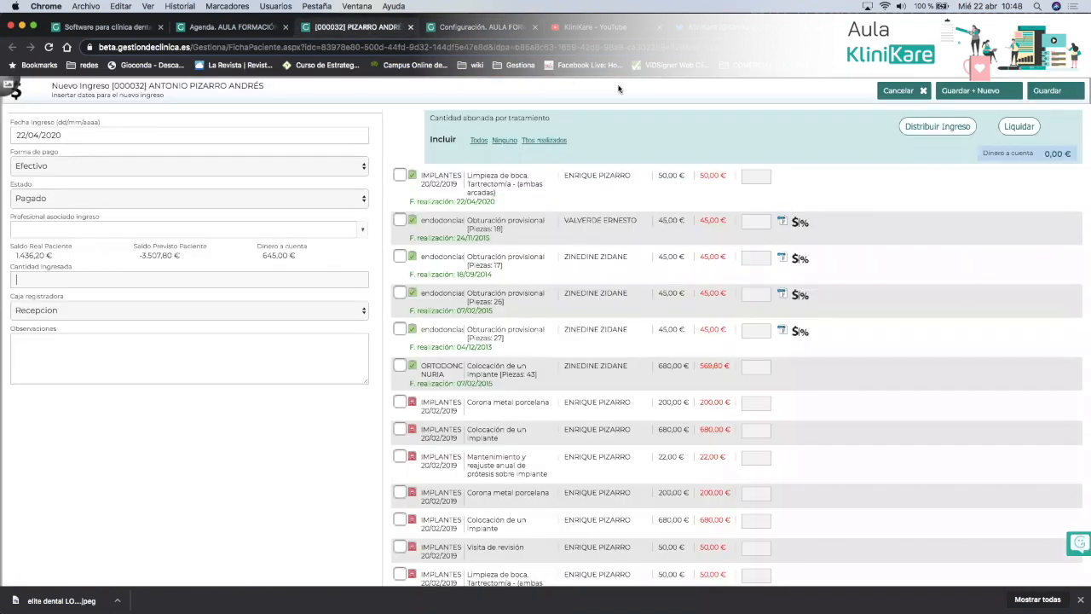
pyautogui.click(1018, 126)
pyautogui.click(76, 279)
pyautogui.write('10')
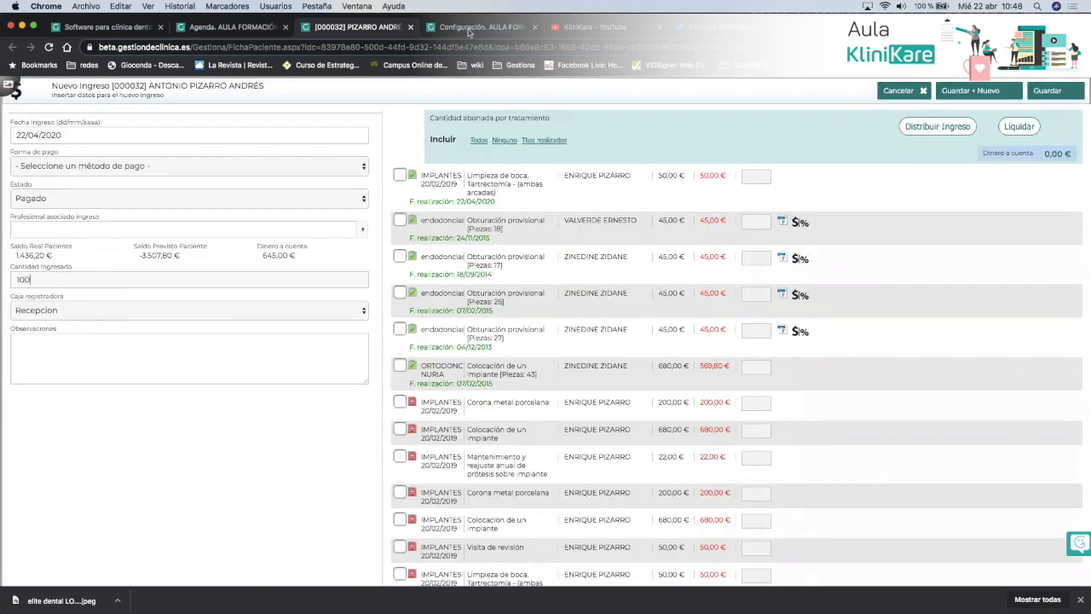
pyautogui.write('0')
pyautogui.click(399, 365)
pyautogui.click(946, 126)
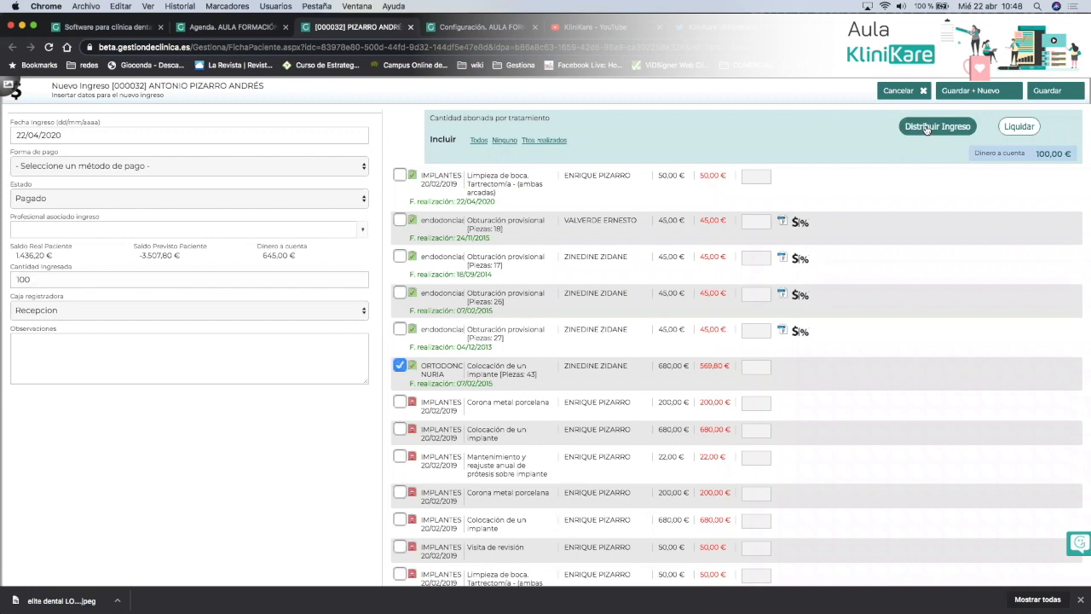
# Try to save the income without a payment method, review the Forma de pago options, and cancel the entry
pyautogui.click(1054, 90)
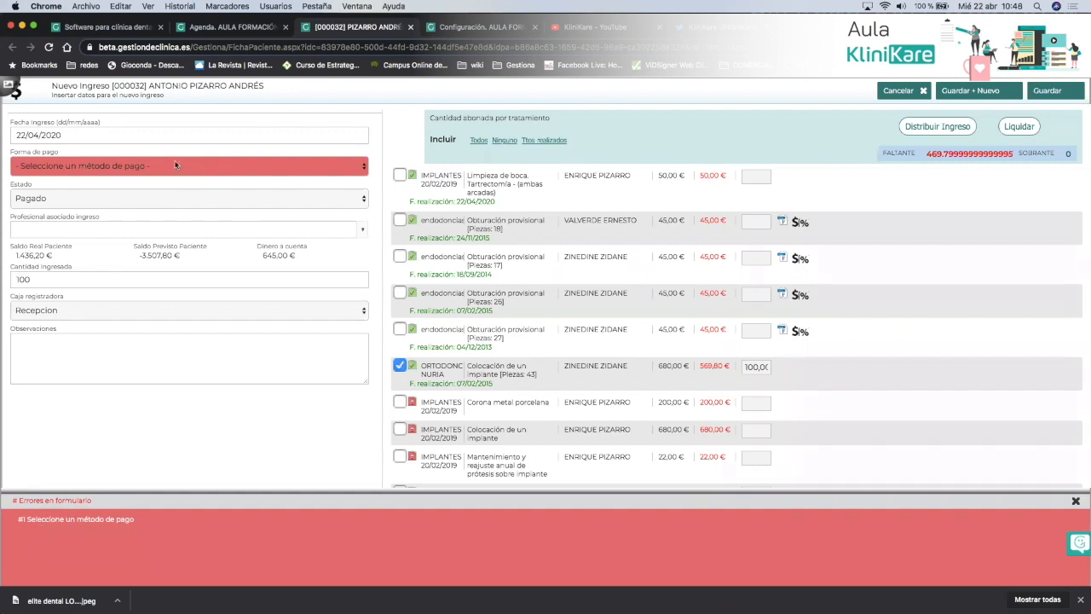
pyautogui.click(175, 165)
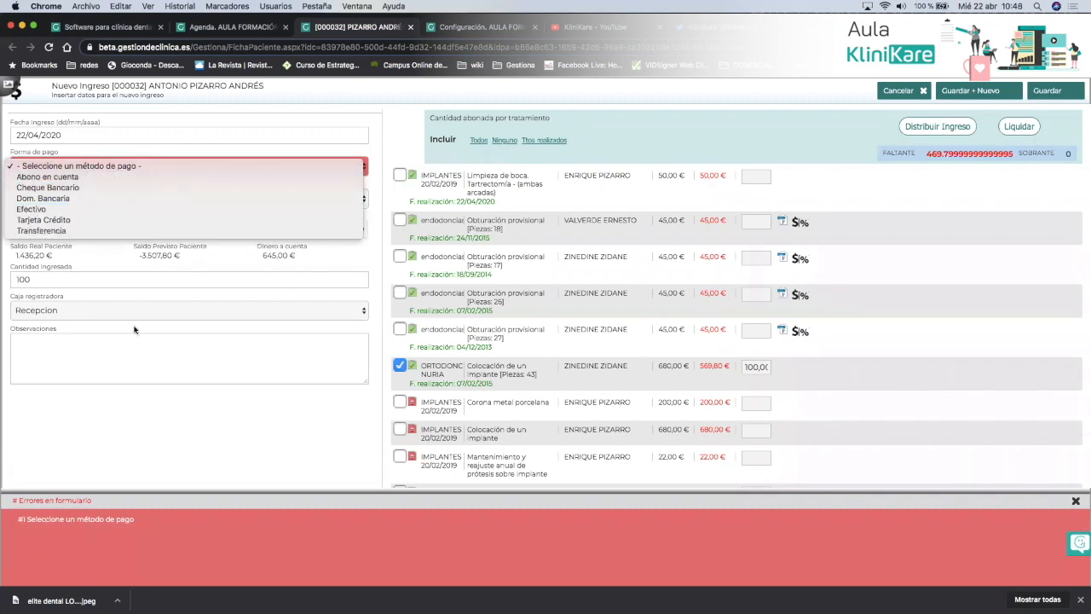
pyautogui.click(140, 407)
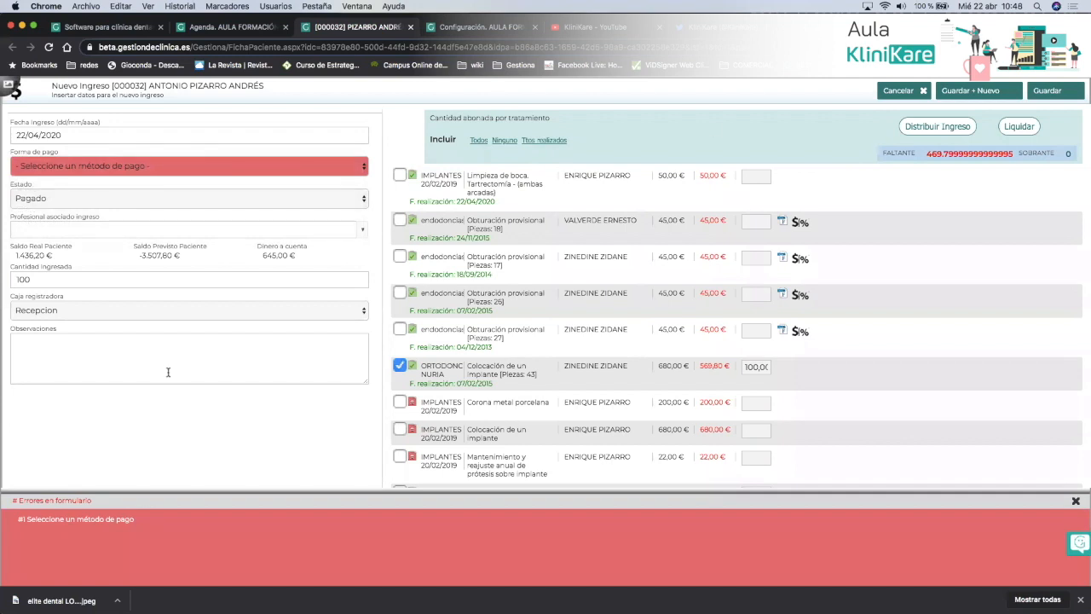
pyautogui.click(889, 92)
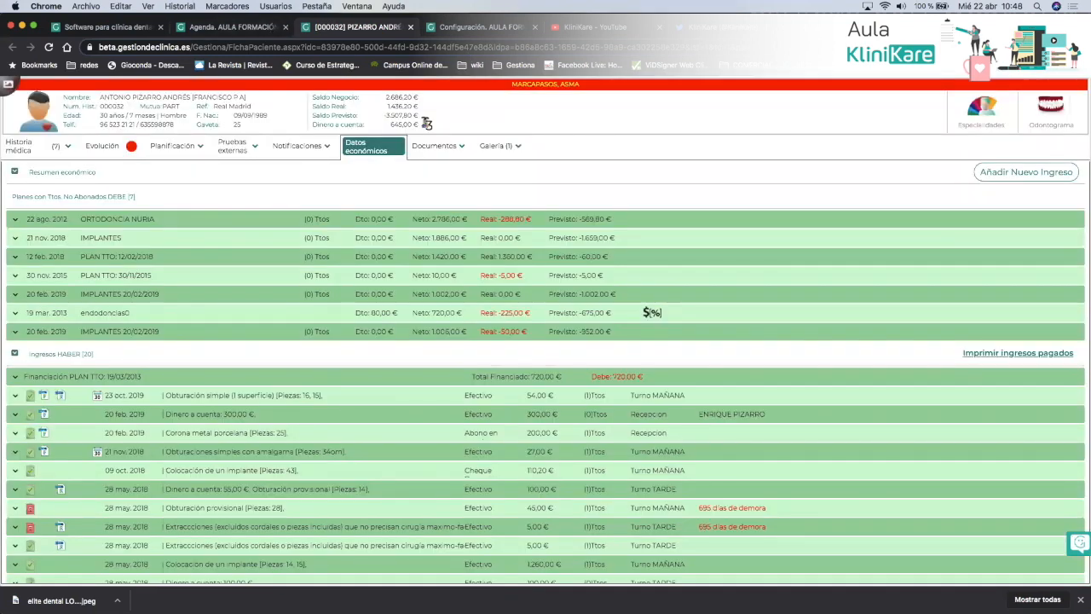
# Reopen Configuración de la herramienta and examine the setting for the start date of treatments marked "En curso"
pyautogui.click(483, 28)
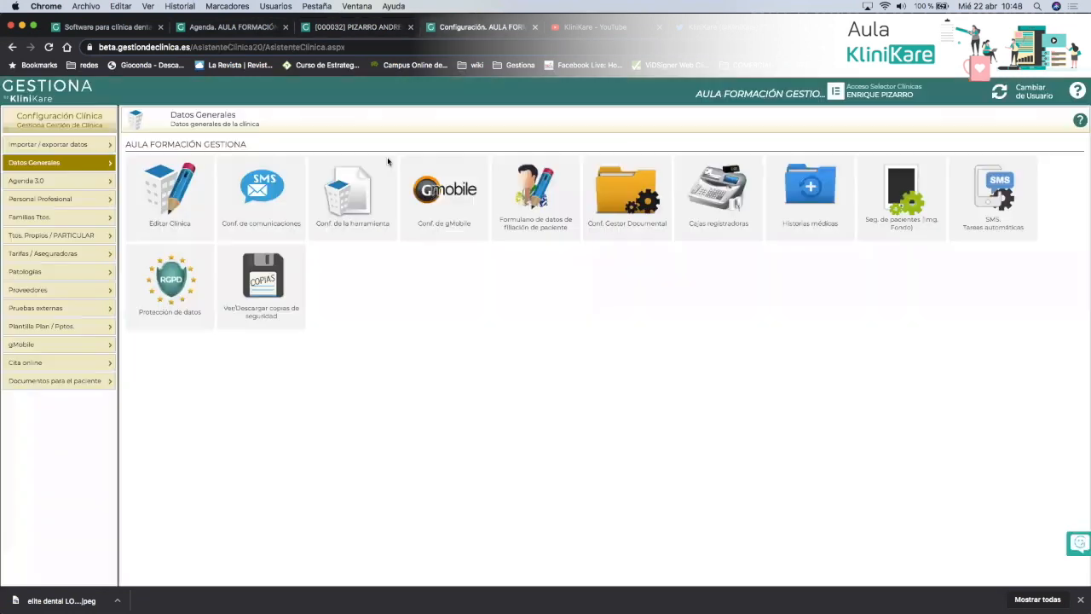
pyautogui.click(349, 186)
pyautogui.scroll(-15, 312, 474)
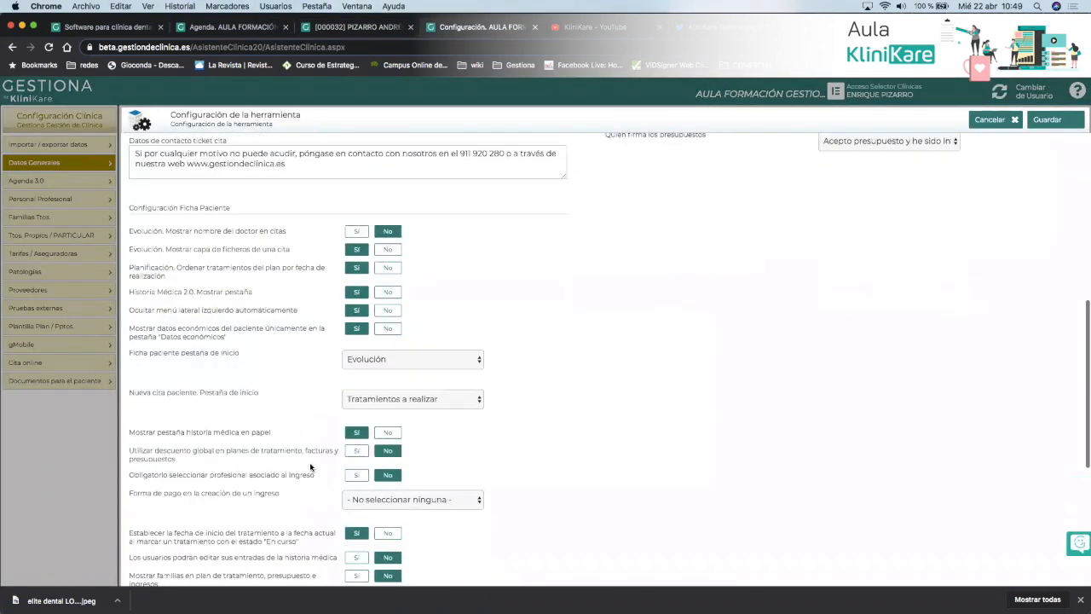
pyautogui.scroll(-1, 311, 464)
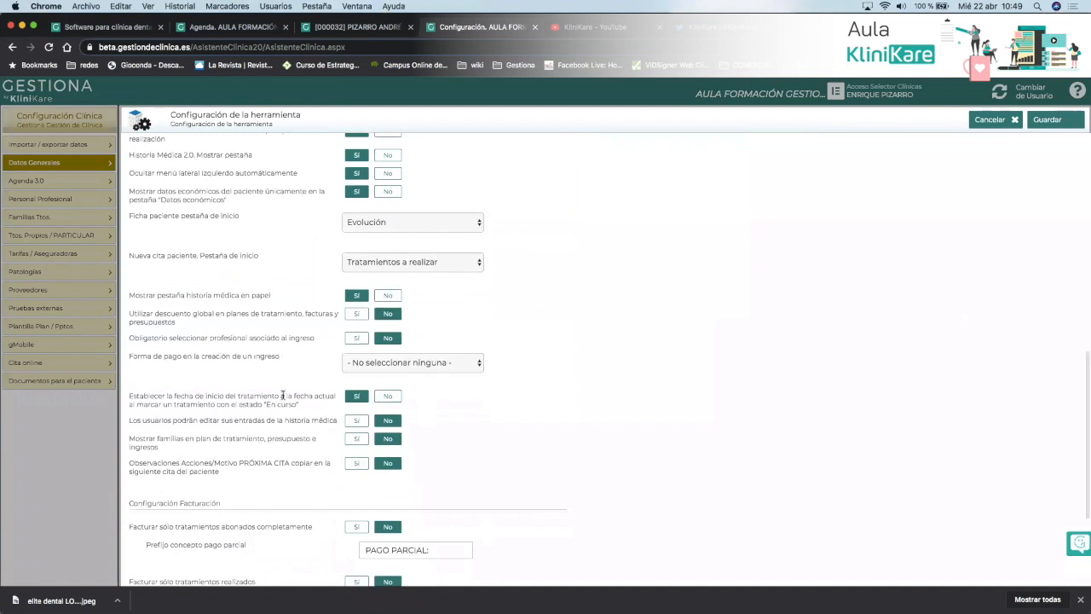
pyautogui.scroll(-5, 313, 445)
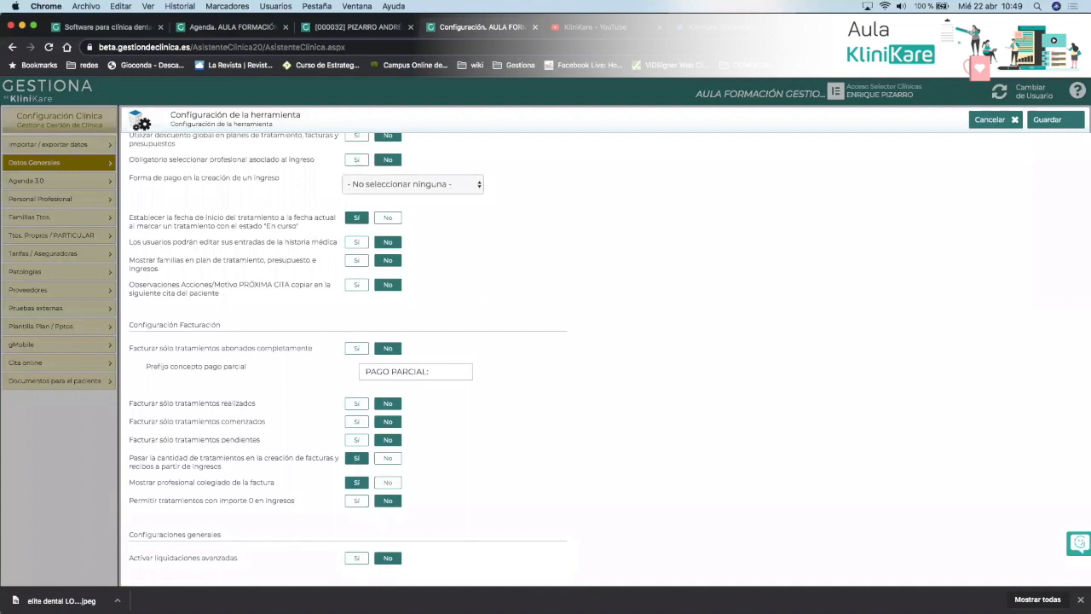
# In the patient's Planificación, expand the first IMPLANTES 20/02/2019 plan and mark Estudio implantológico as Comenzado
pyautogui.click(334, 26)
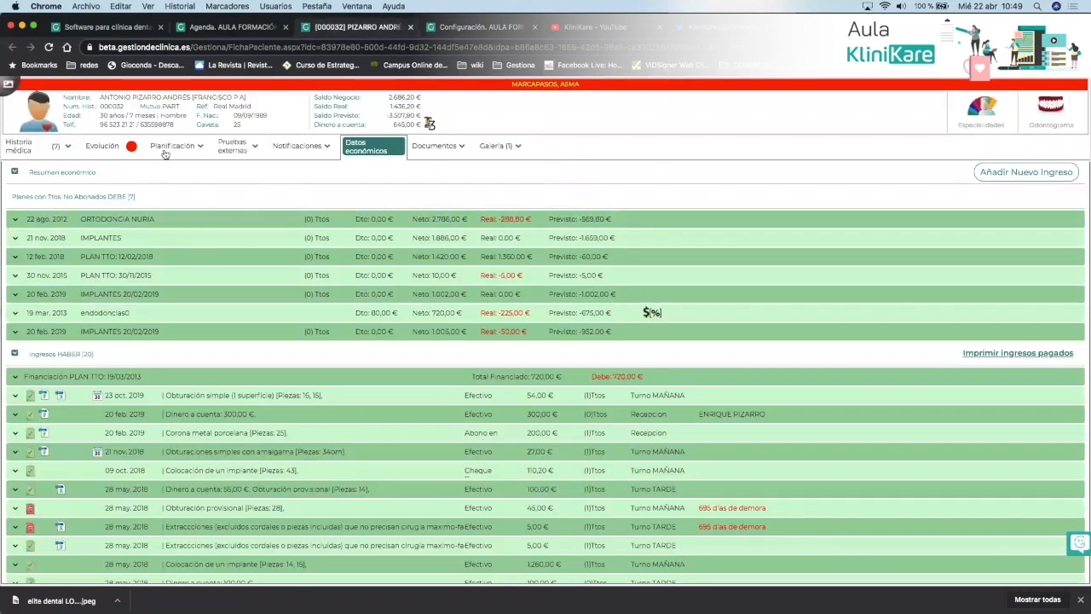
pyautogui.click(172, 147)
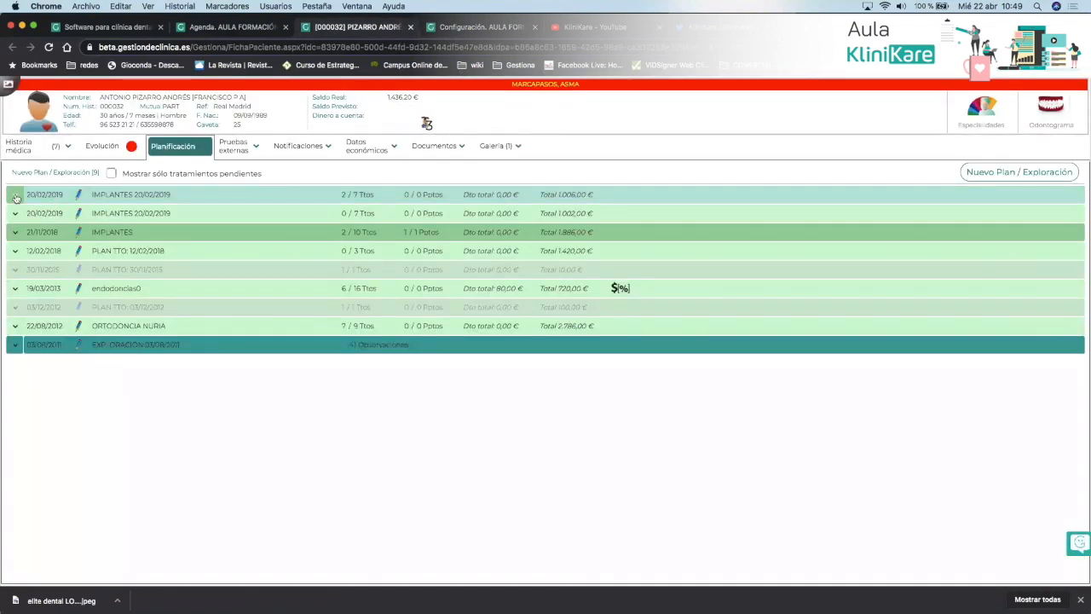
pyautogui.click(16, 196)
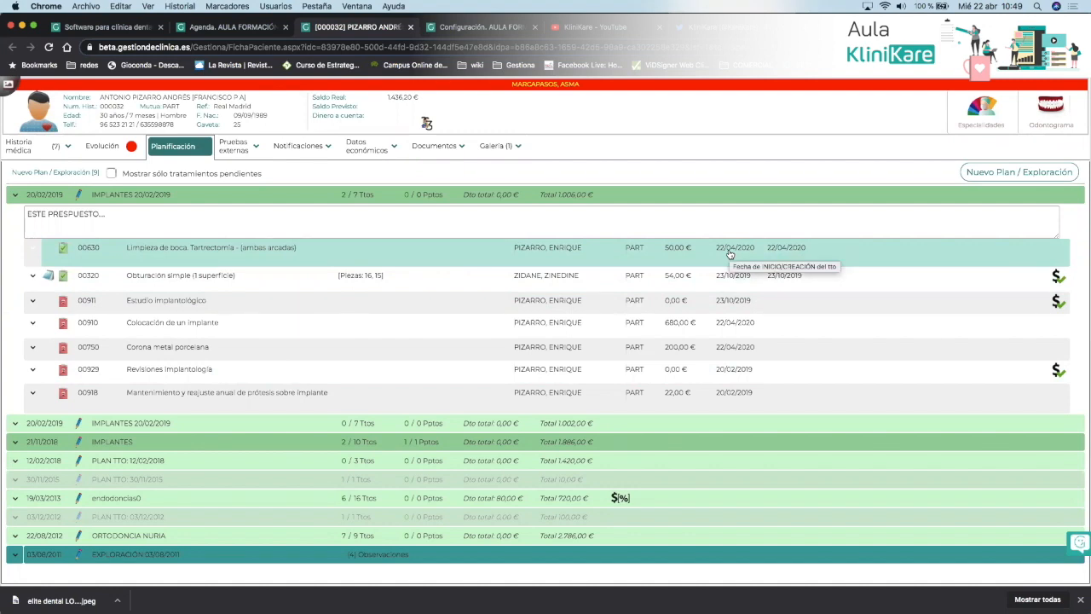
pyautogui.click(631, 305)
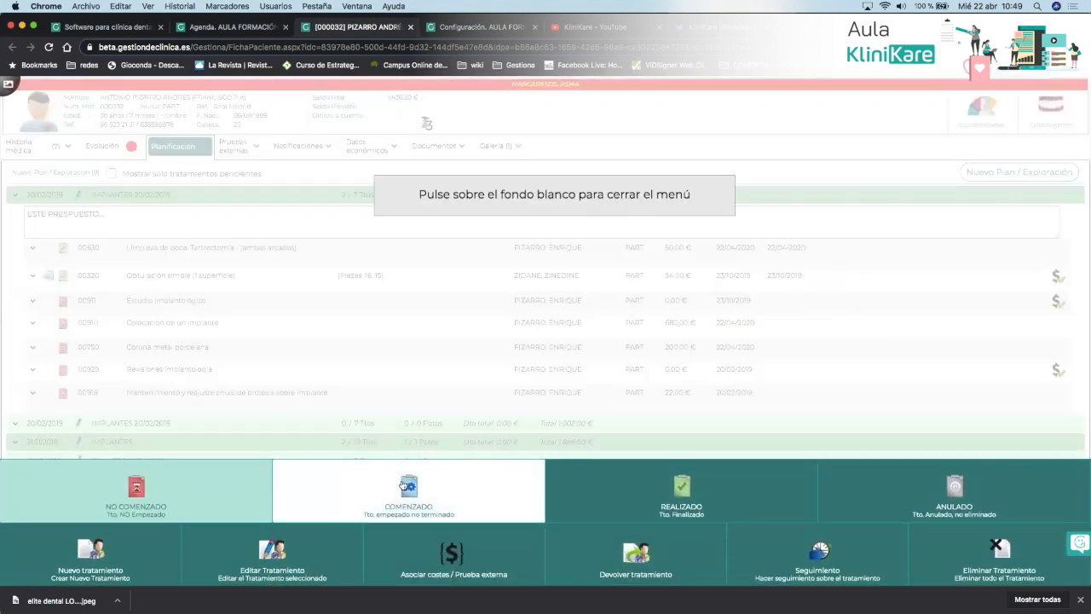
pyautogui.click(366, 488)
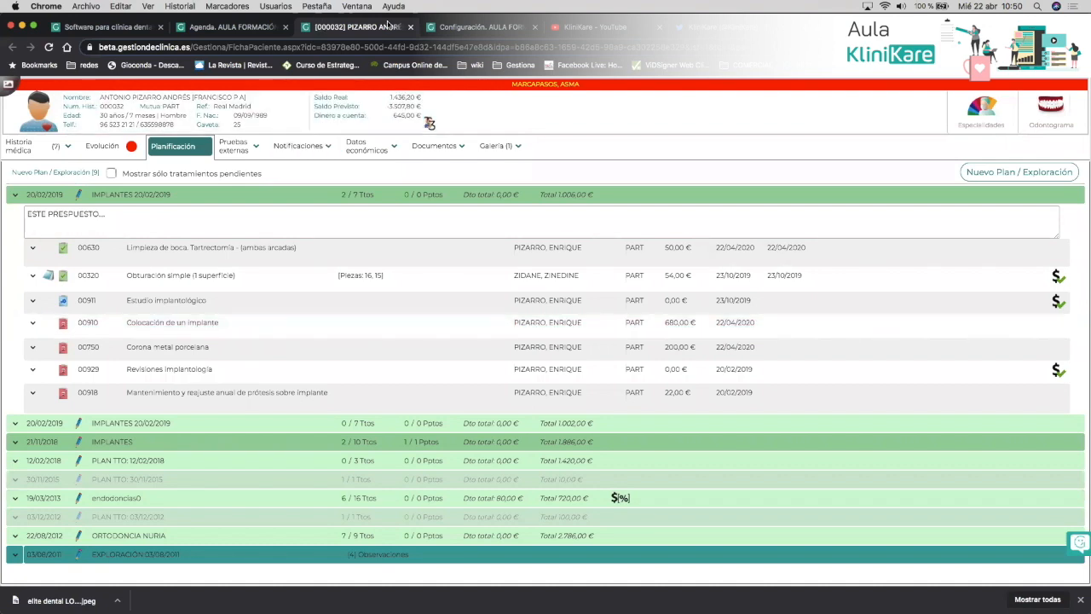
# Examine the configuration setting for showing families in treatment plans, budgets and income entries, and return to the patient's record
pyautogui.click(437, 29)
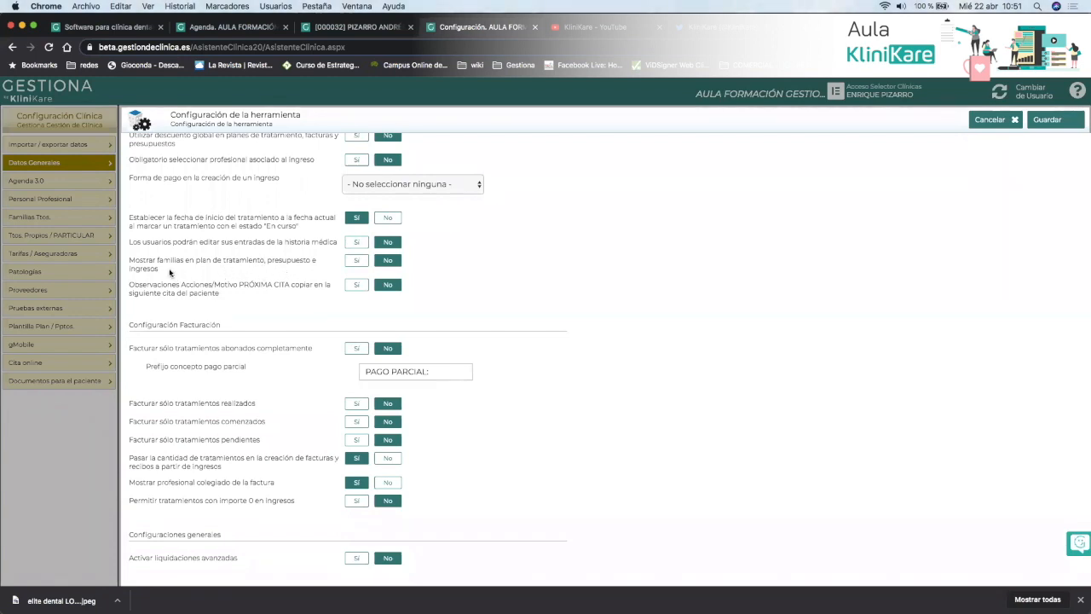
pyautogui.moveTo(182, 261); pyautogui.dragTo(157, 261)
pyautogui.click(353, 29)
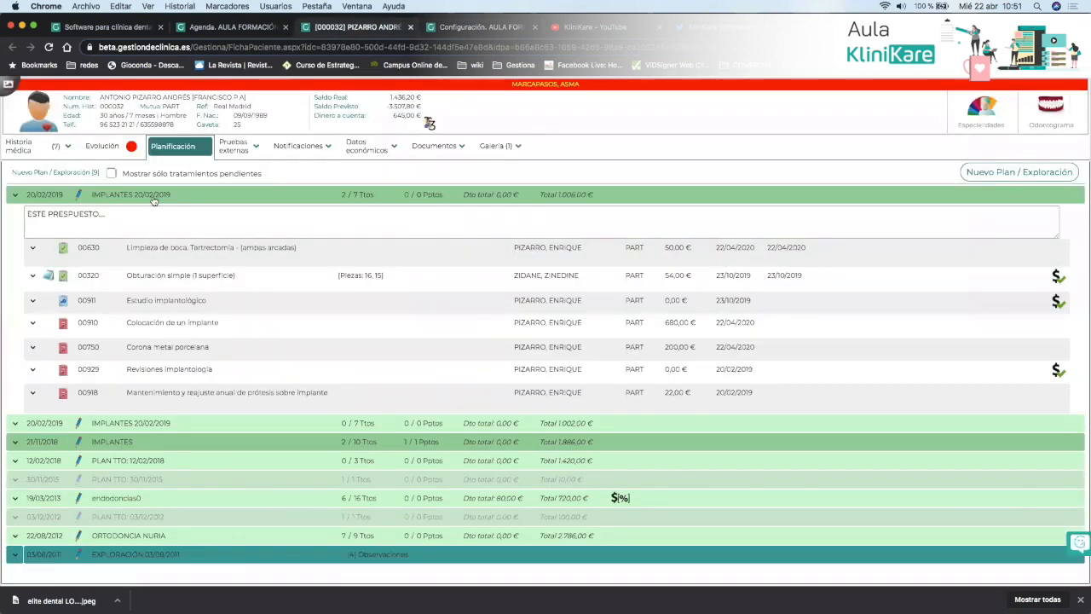
# In the patient's Evolución, mark Estudio implantológico in the 22 abr. 2020 appointment as Realizado
pyautogui.click(107, 146)
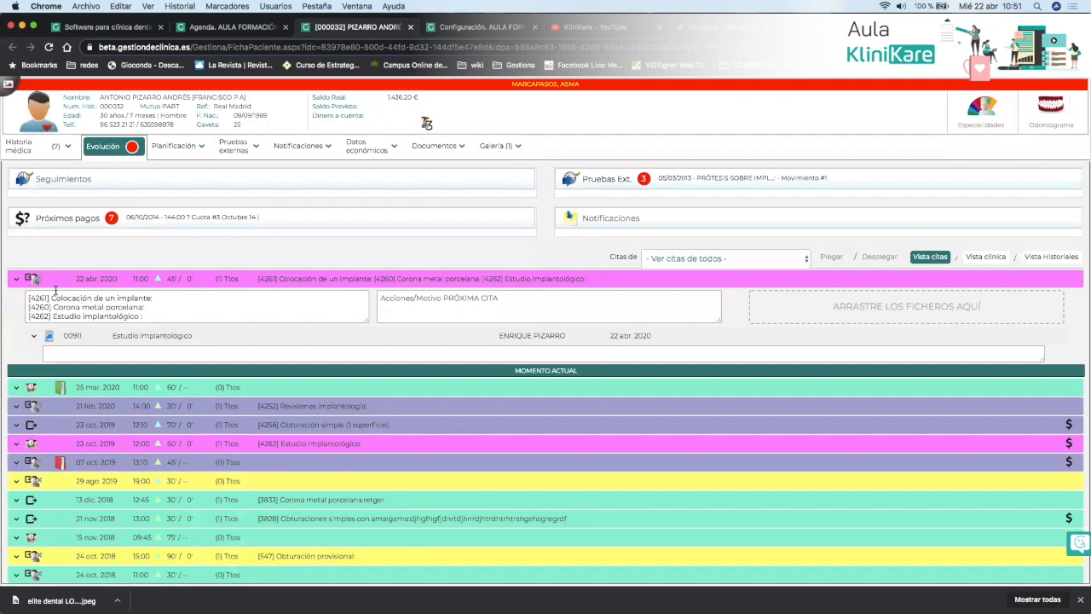
pyautogui.click(450, 304)
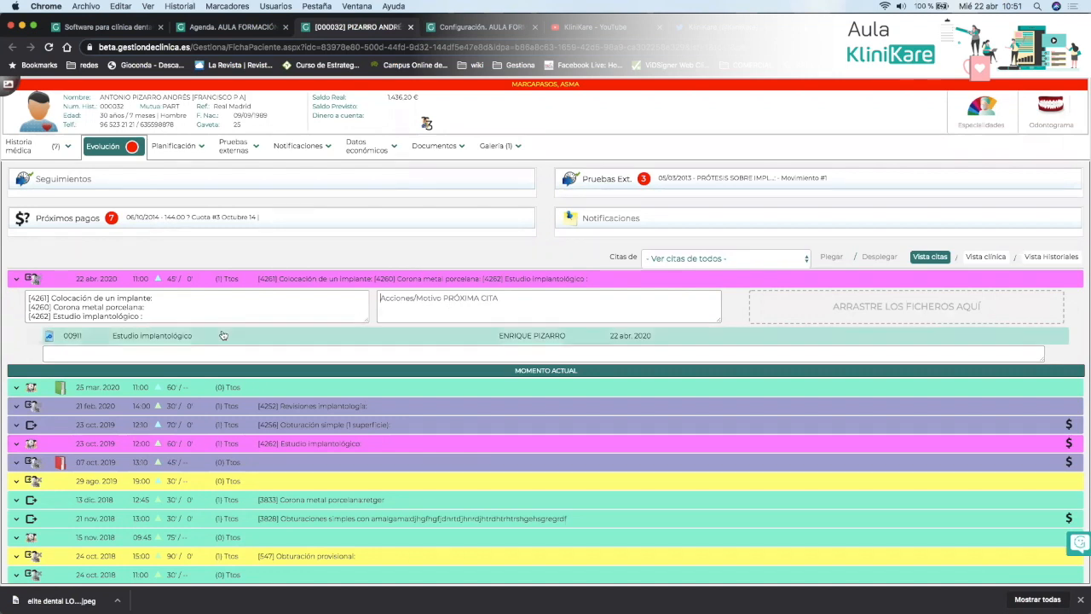
pyautogui.click(152, 336)
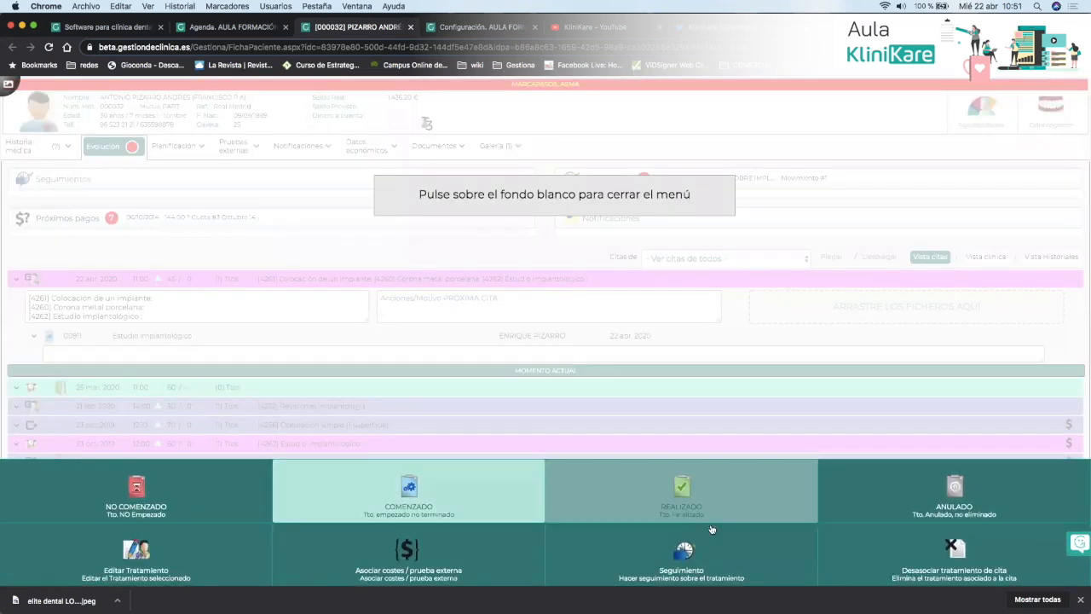
pyautogui.click(701, 507)
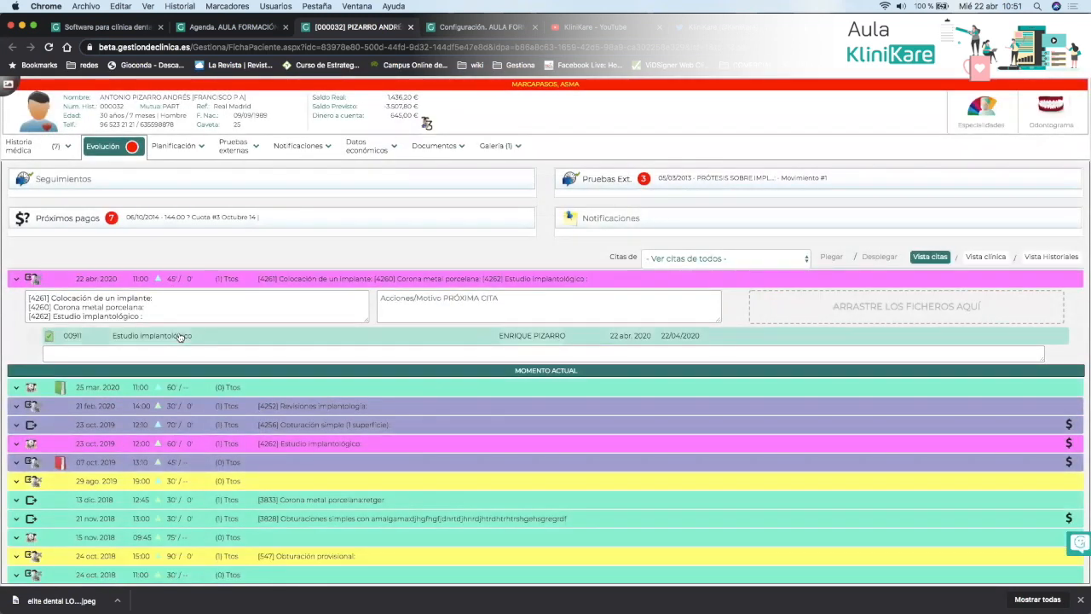
# Enter "dar cita para implante en una semana" as the Acciones/Motivo PRÓXIMA CITA note of the 22 abr. 2020 appointment
pyautogui.click(441, 304)
pyautogui.write('dar')
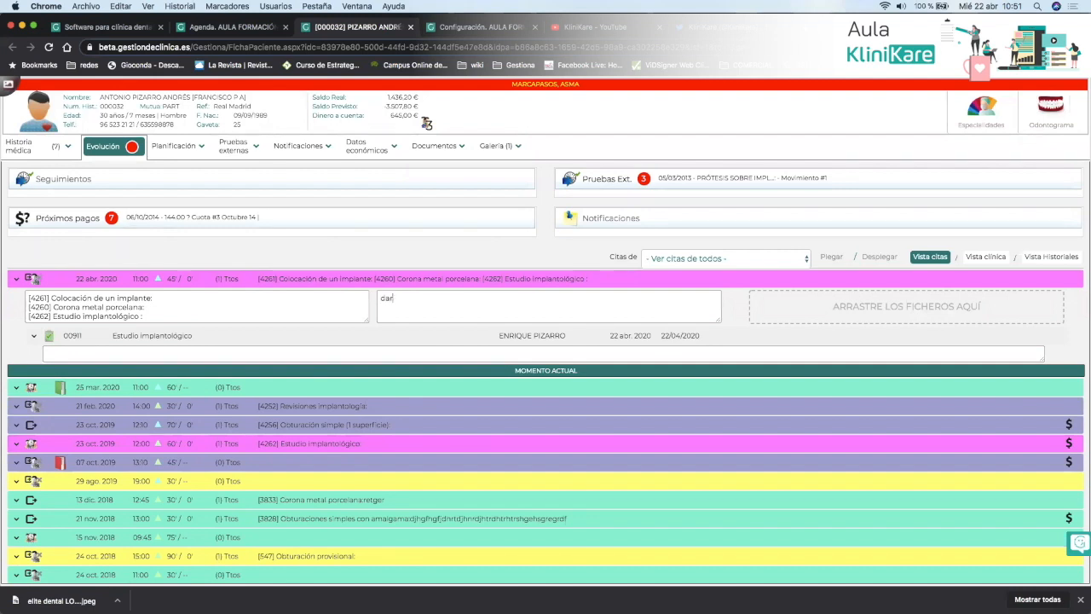
pyautogui.write(' cita para implante en una semana')
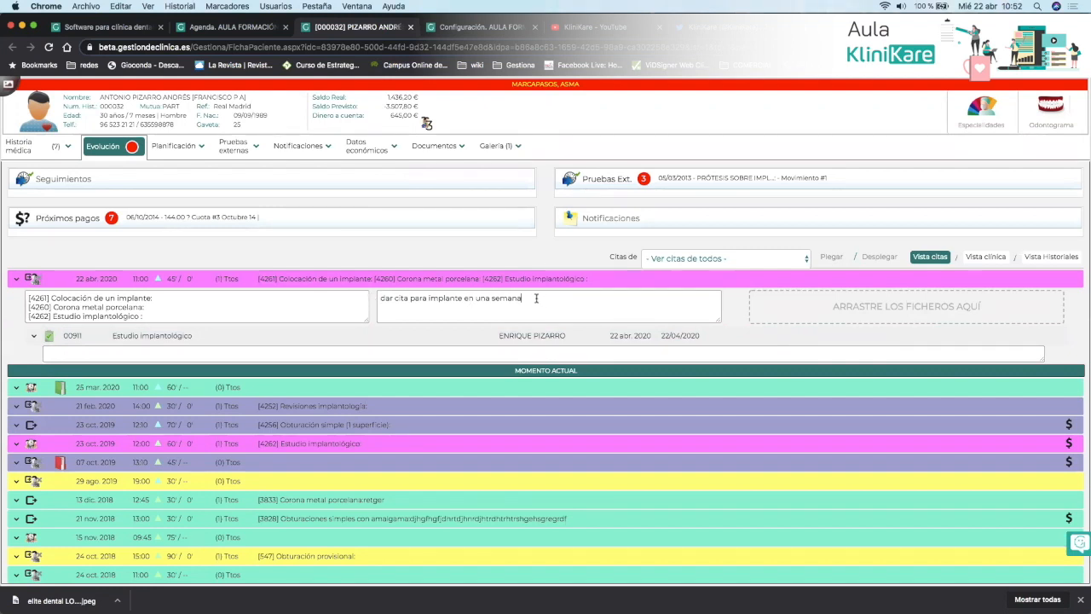
pyautogui.moveTo(536, 298); pyautogui.dragTo(579, 304)
pyautogui.click(379, 296)
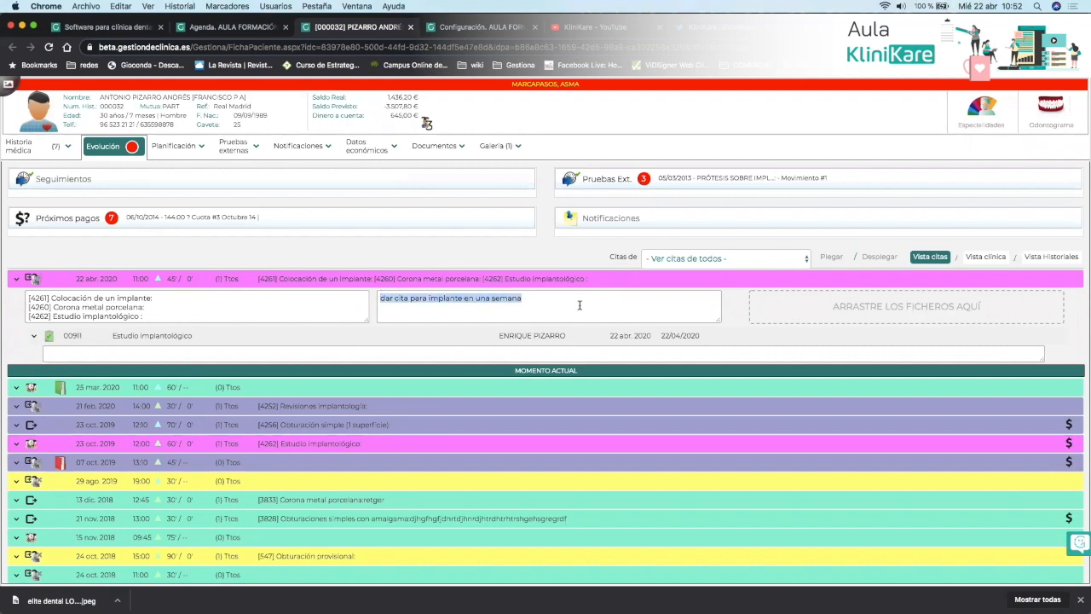
# Examine the setting that copies Acciones/Motivo PRÓXIMA CITA observations to the patient's following appointment, comparing it with the note in Evolución
pyautogui.click(455, 32)
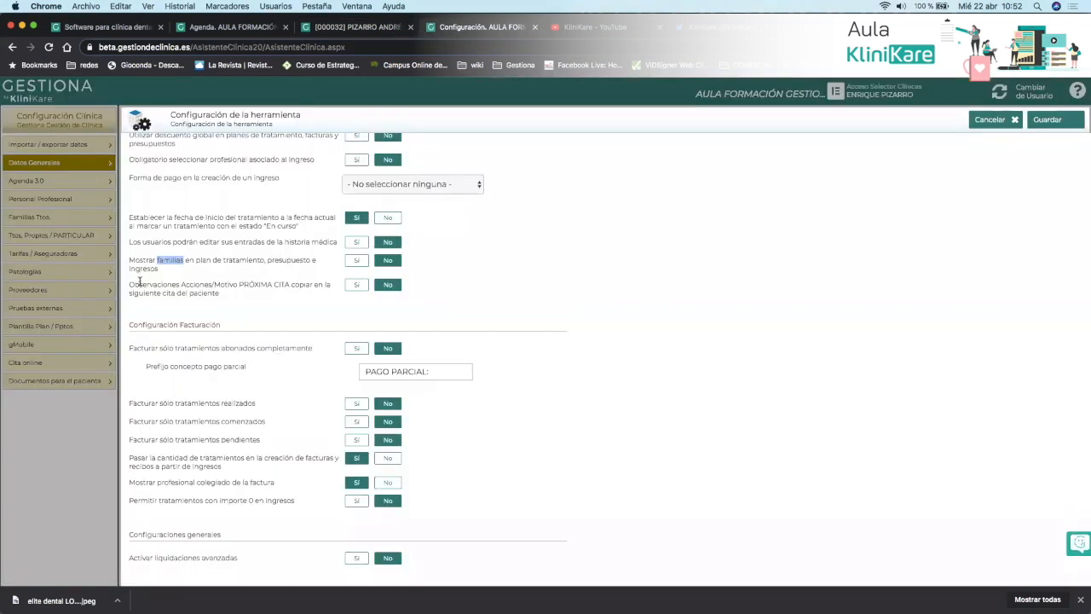
pyautogui.moveTo(128, 283); pyautogui.dragTo(302, 292)
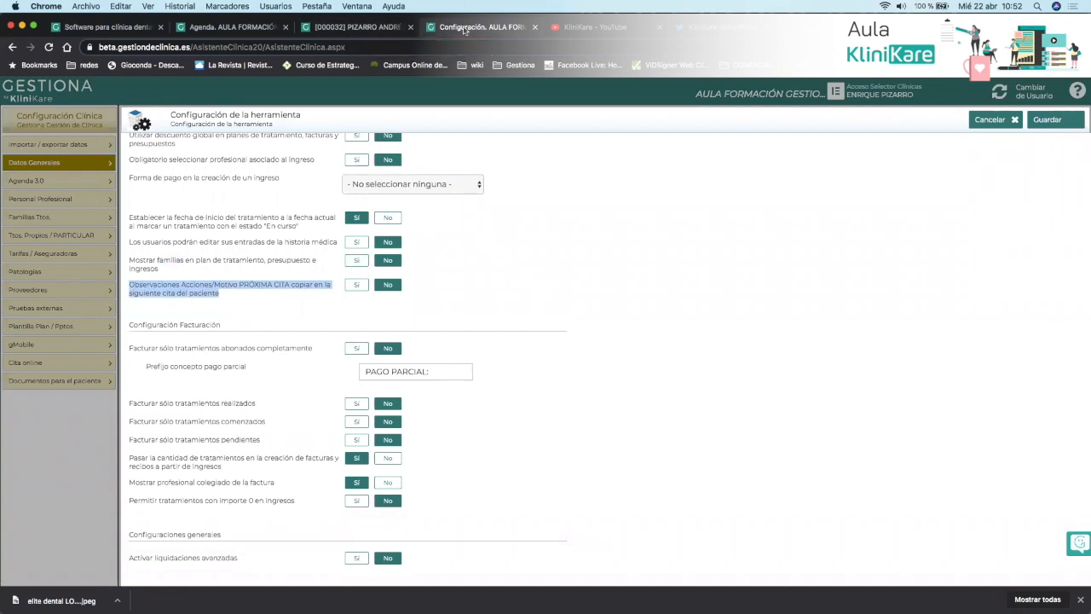
pyautogui.click(319, 31)
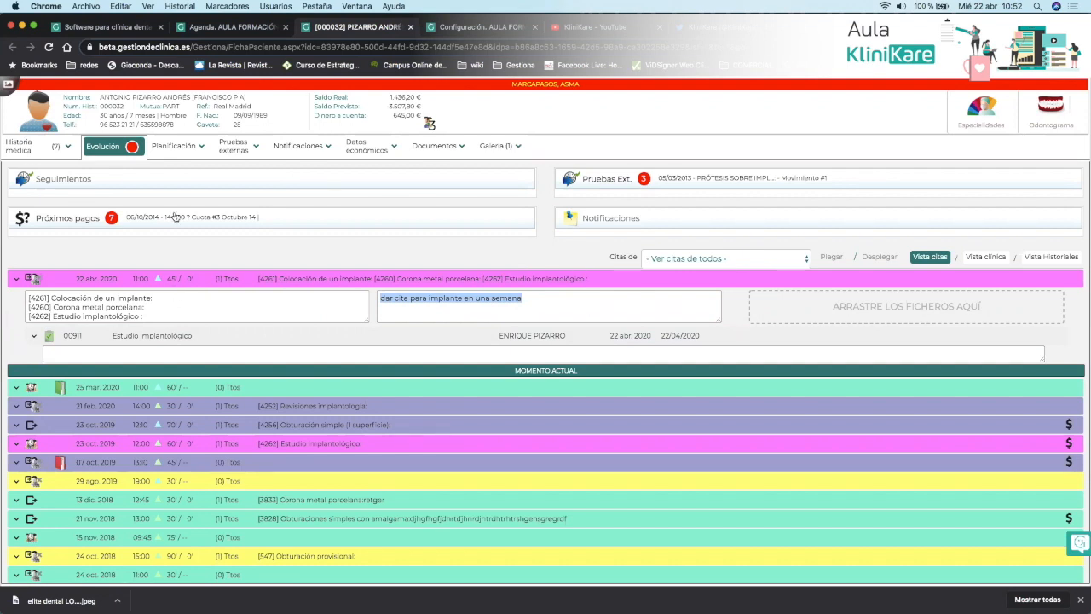
pyautogui.click(477, 27)
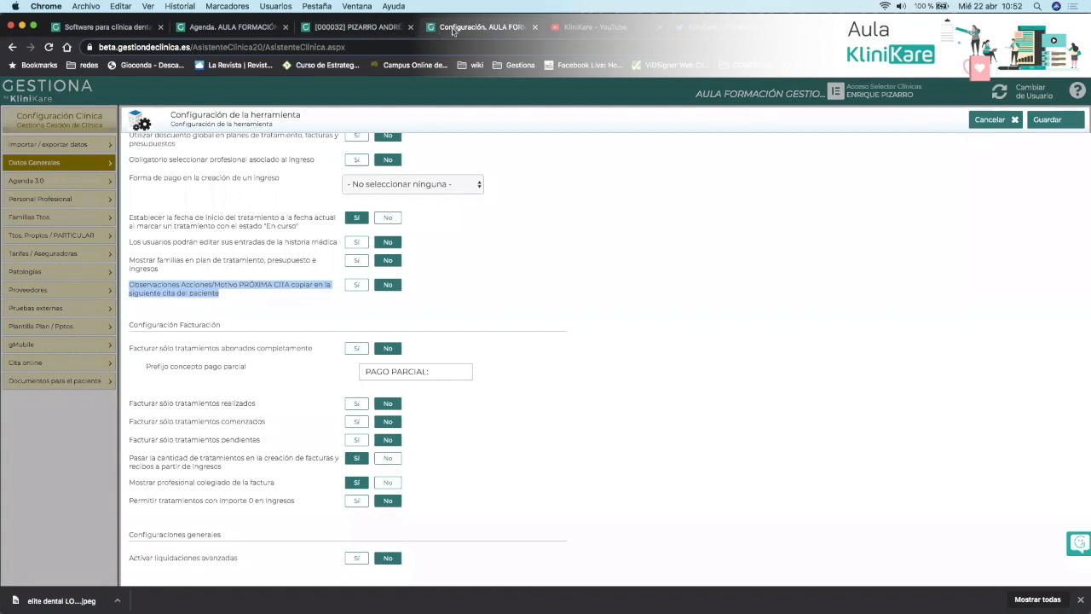
pyautogui.click(346, 30)
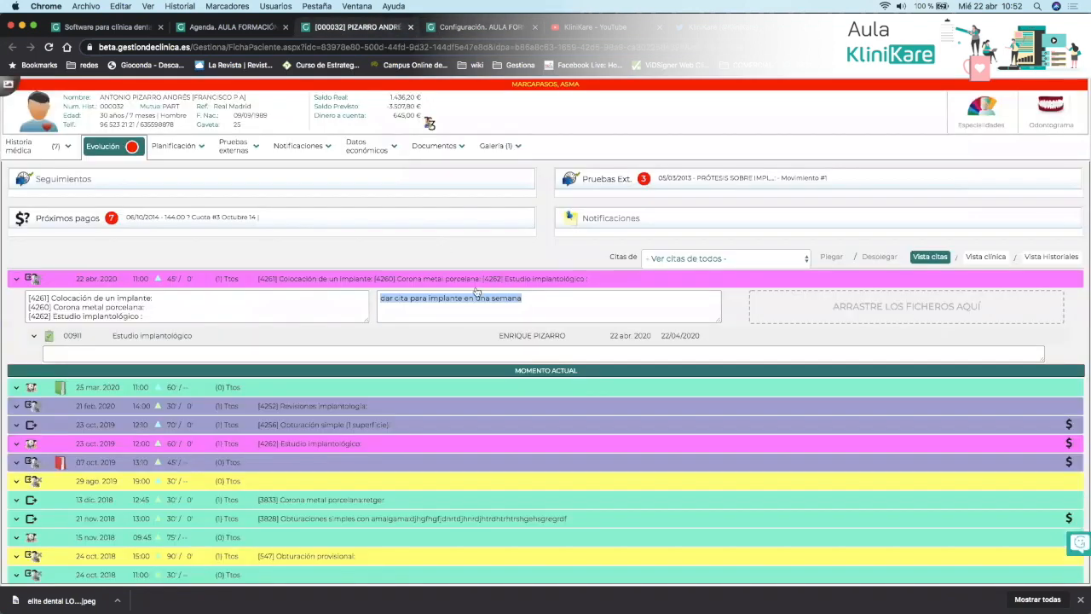
pyautogui.click(526, 303)
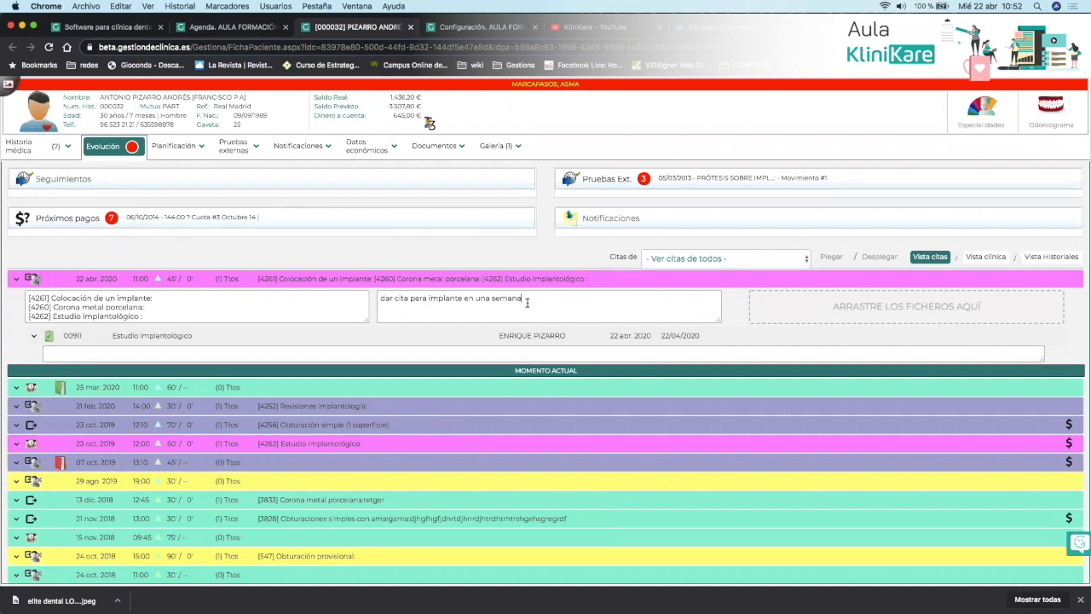
pyautogui.click(467, 31)
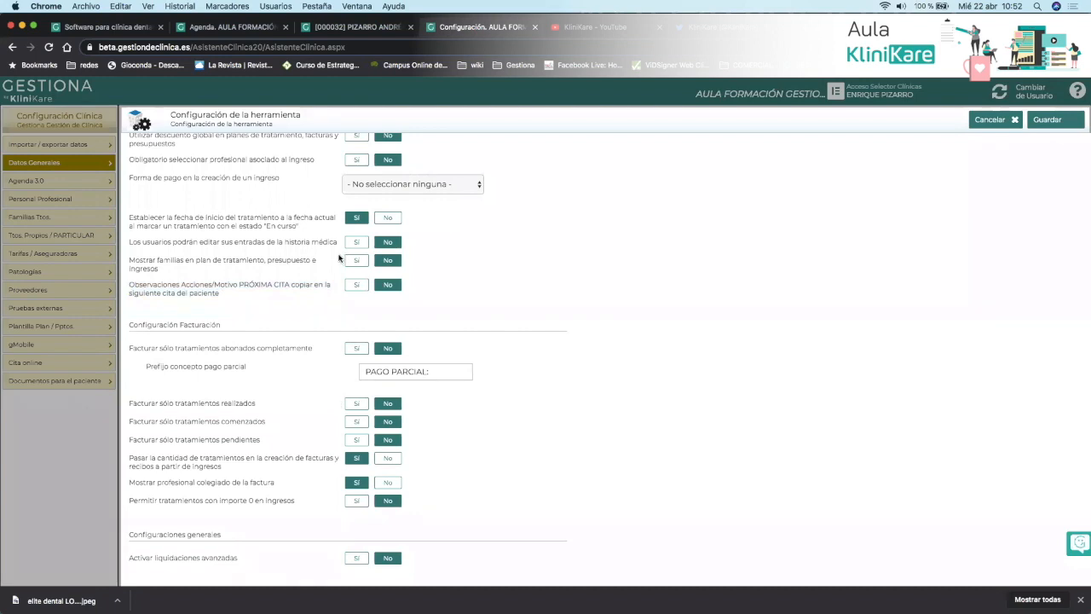
# Set the Cámara, Sidexis, Sopro and Scanora device buttons to No, save the configuration, and check the patient's Galería
pyautogui.scroll(5, 341, 260)
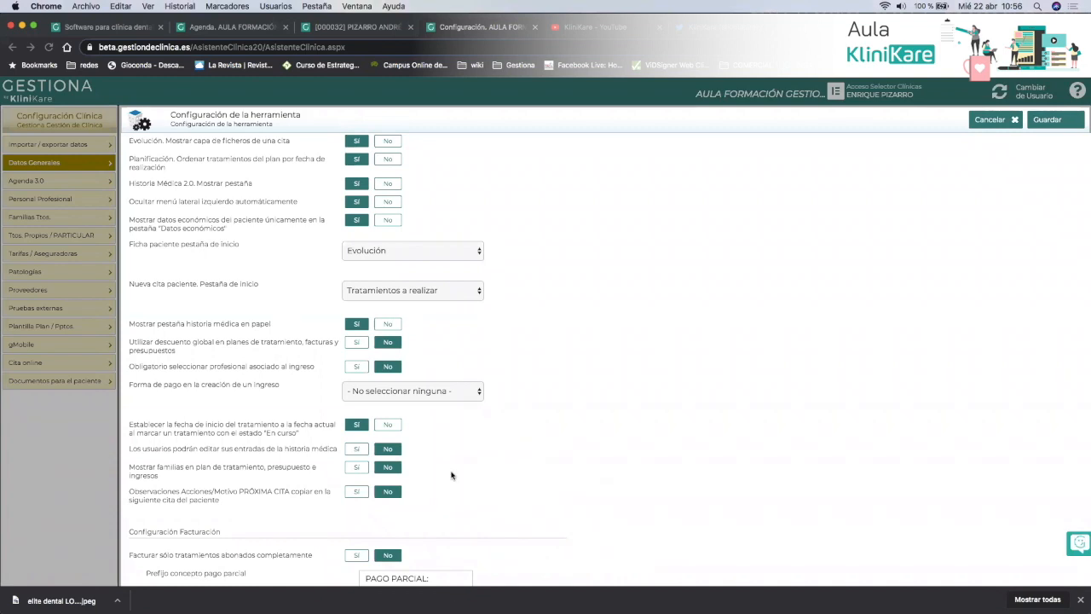
pyautogui.scroll(-3, 438, 448)
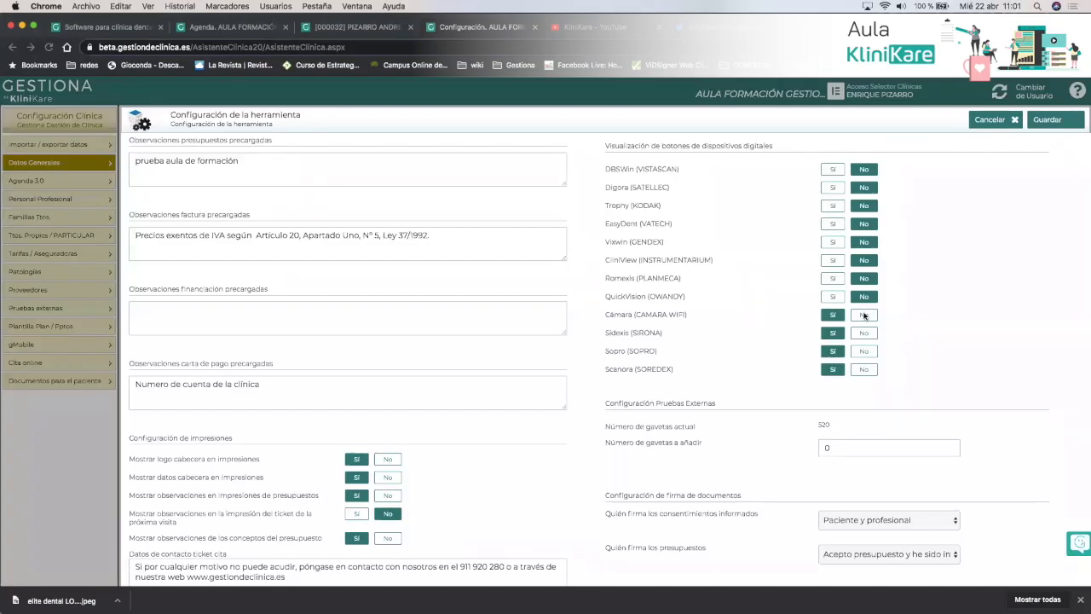
pyautogui.click(863, 332)
pyautogui.click(863, 351)
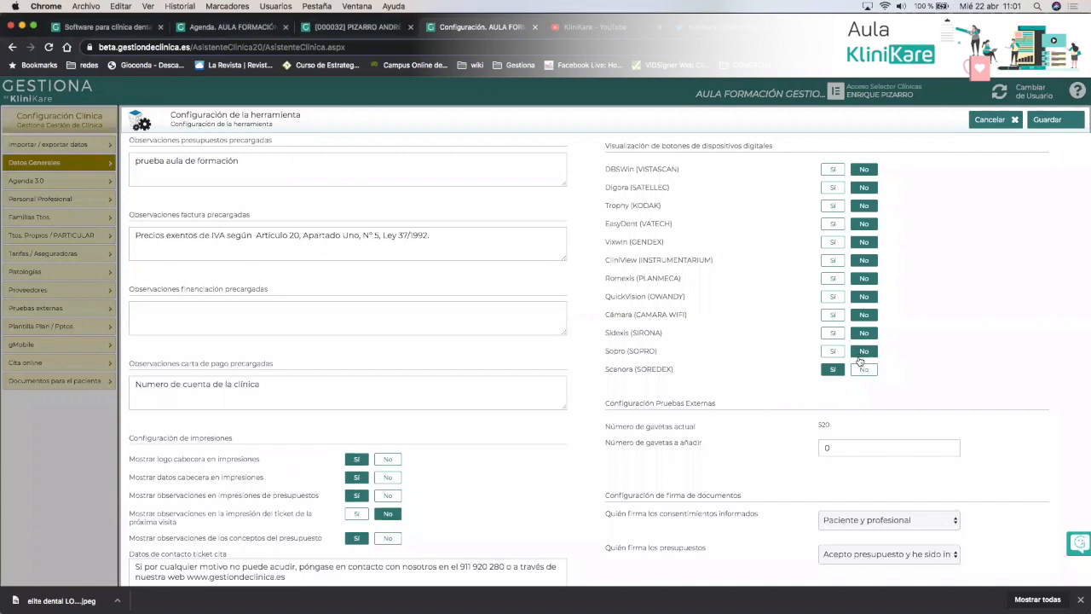
pyautogui.click(863, 369)
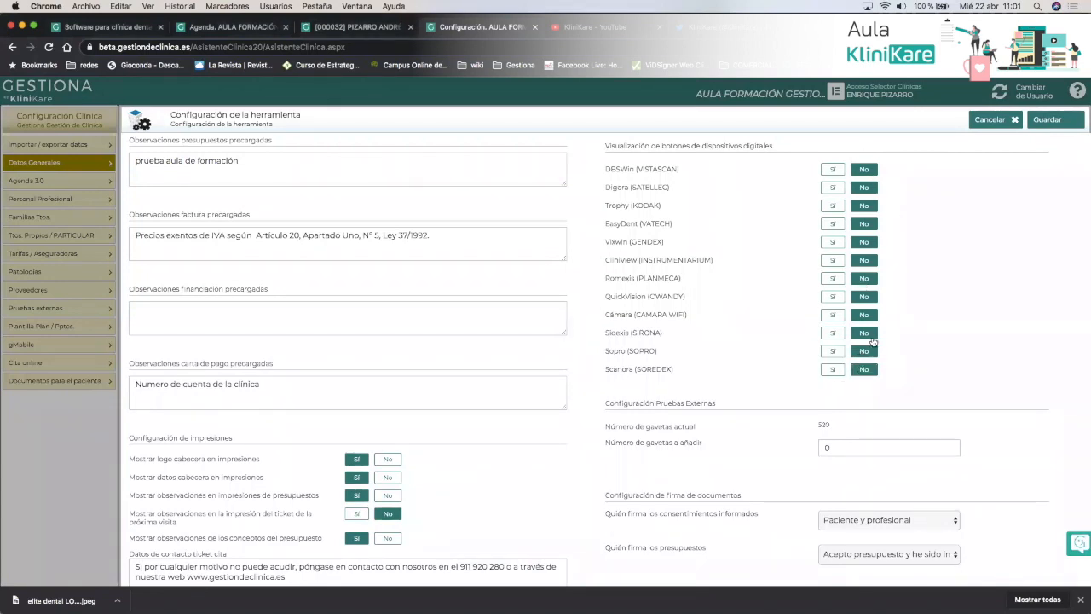
pyautogui.click(1044, 120)
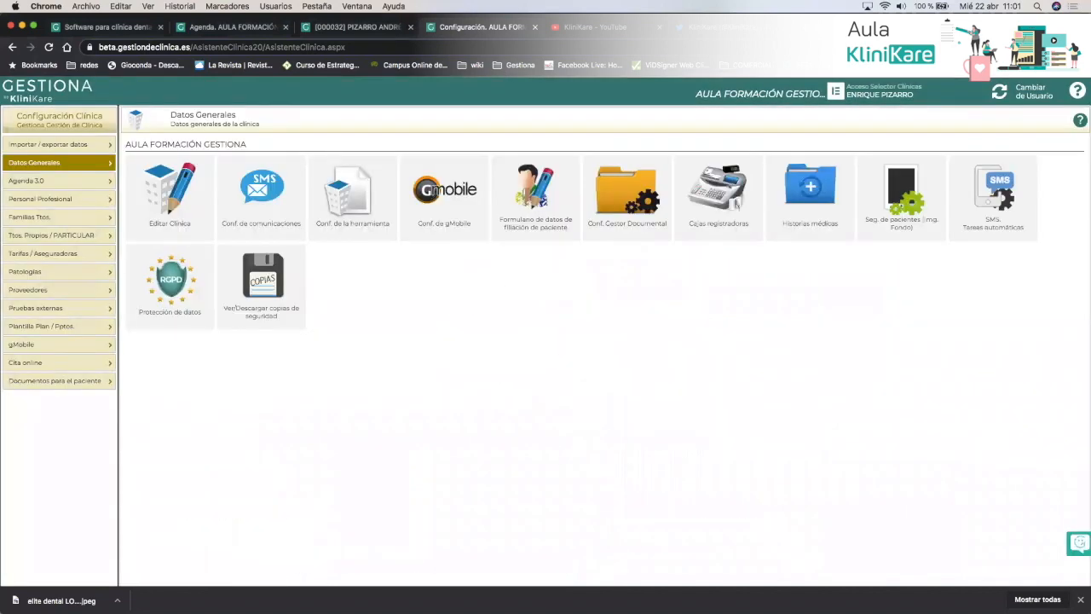
pyautogui.click(356, 32)
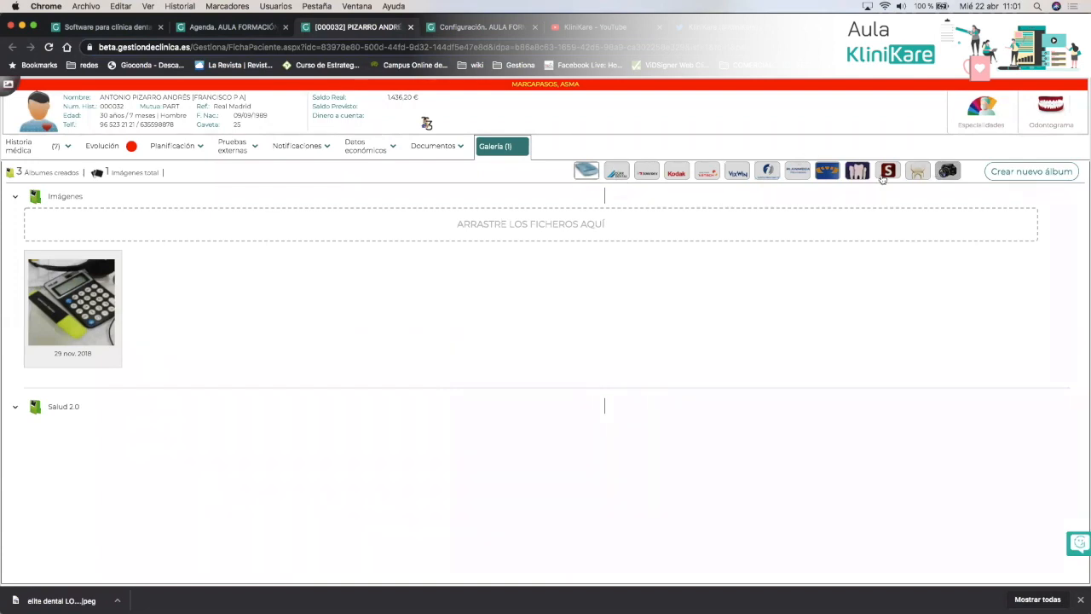
pyautogui.click(499, 148)
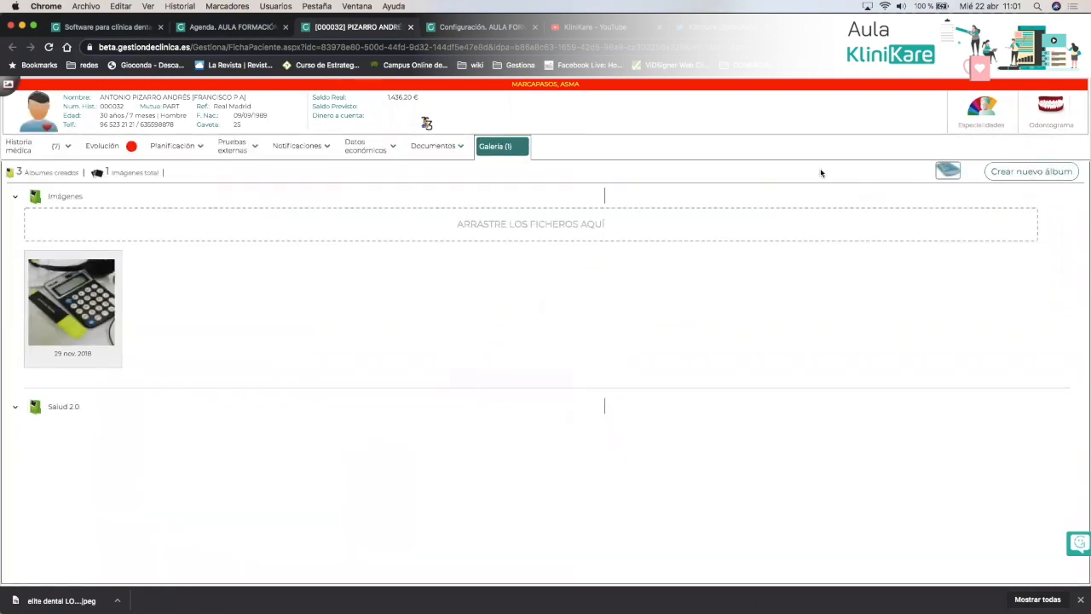
# In Configuración de la herramienta, set all twelve digital device buttons, DBSWin through Scanora, to Sí, save, and reload the patient's Galería
pyautogui.click(449, 28)
pyautogui.click(324, 205)
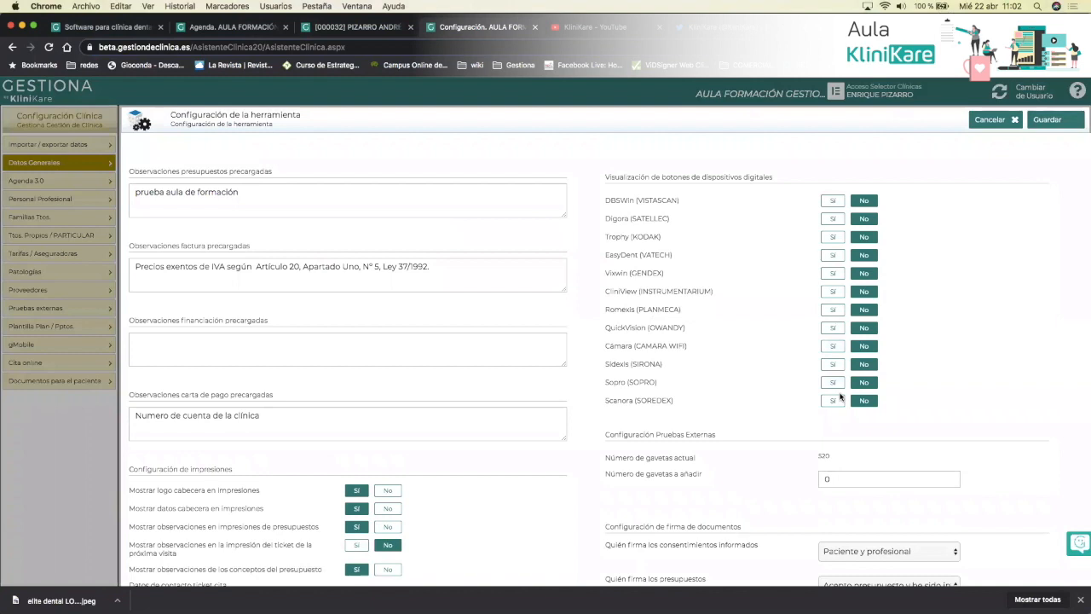
pyautogui.click(833, 203)
pyautogui.click(832, 219)
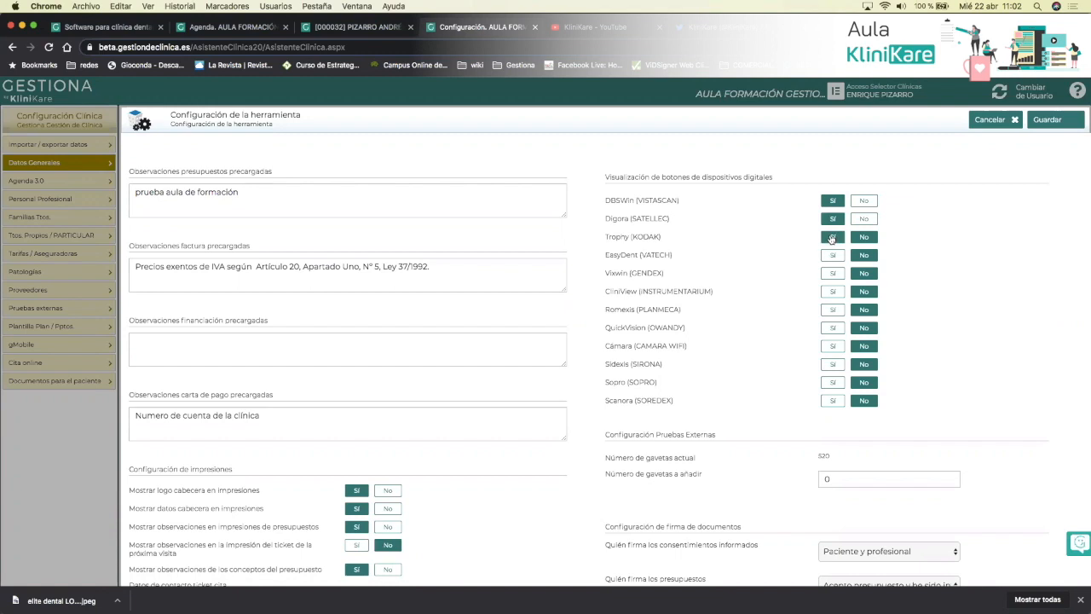
pyautogui.click(832, 237)
pyautogui.click(831, 255)
pyautogui.click(832, 272)
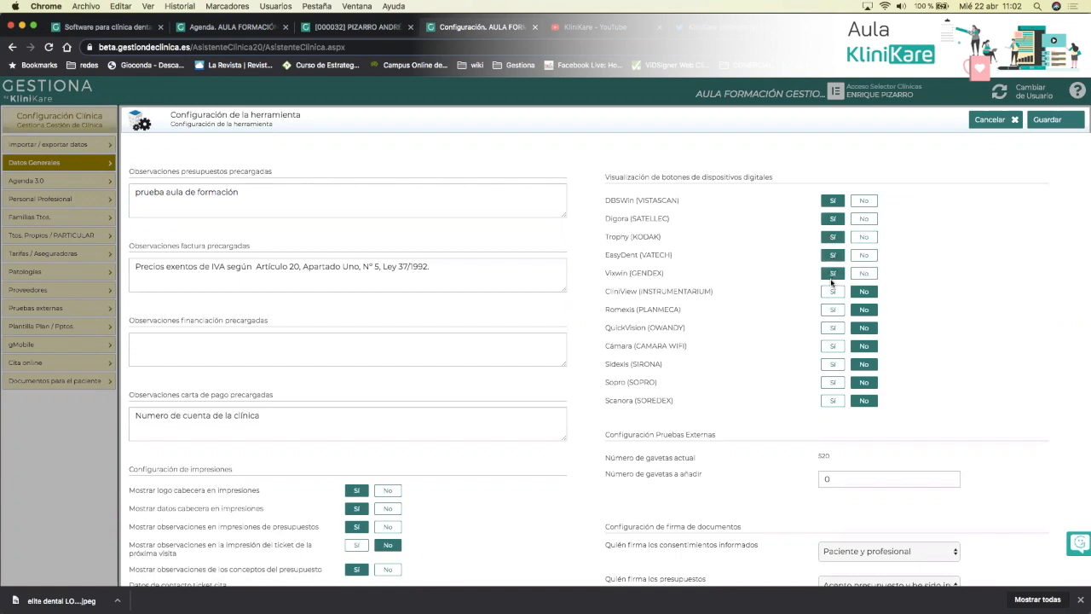
pyautogui.click(833, 292)
pyautogui.click(832, 310)
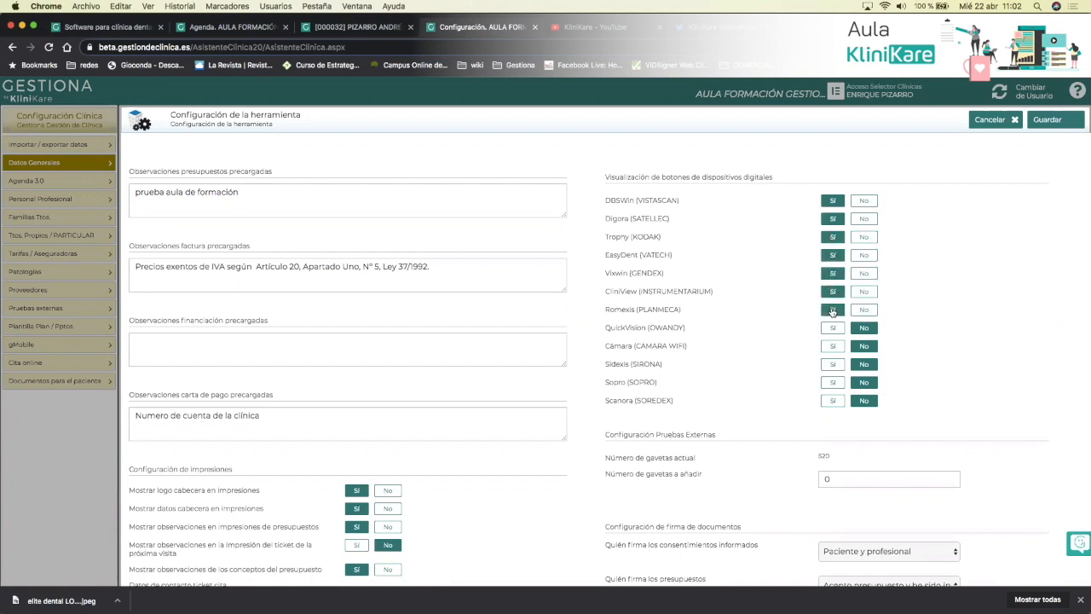
pyautogui.click(833, 329)
pyautogui.click(833, 347)
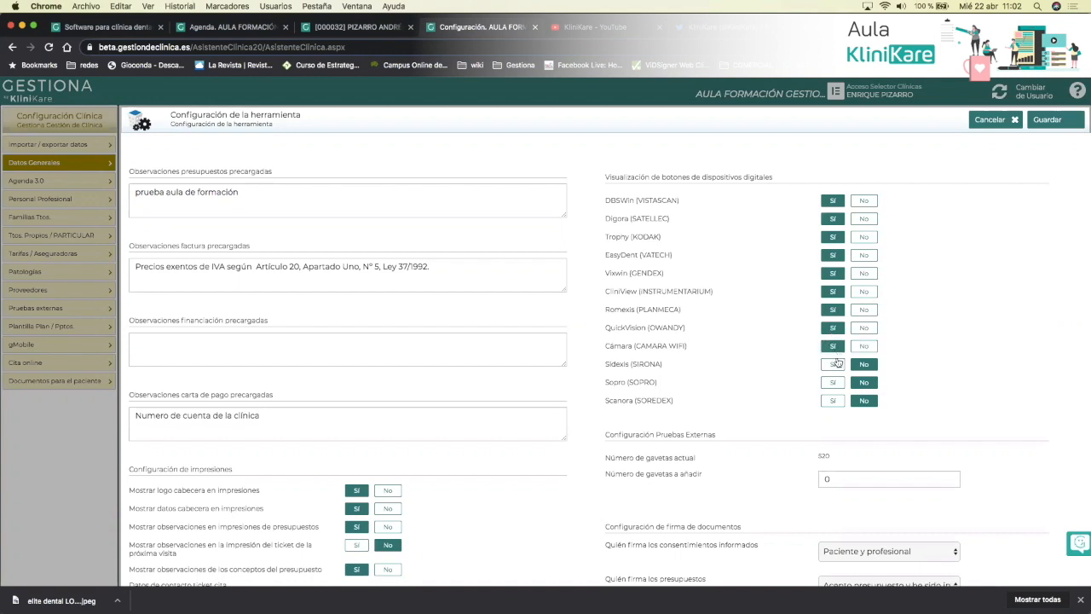
pyautogui.click(834, 364)
pyautogui.click(833, 382)
pyautogui.click(833, 401)
pyautogui.click(1050, 121)
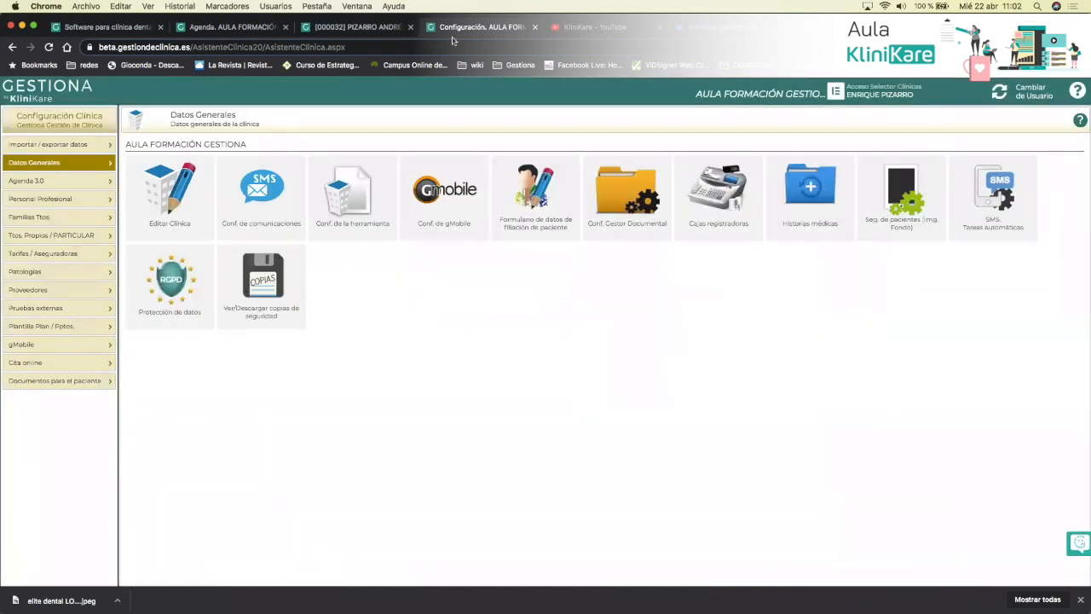
pyautogui.click(332, 28)
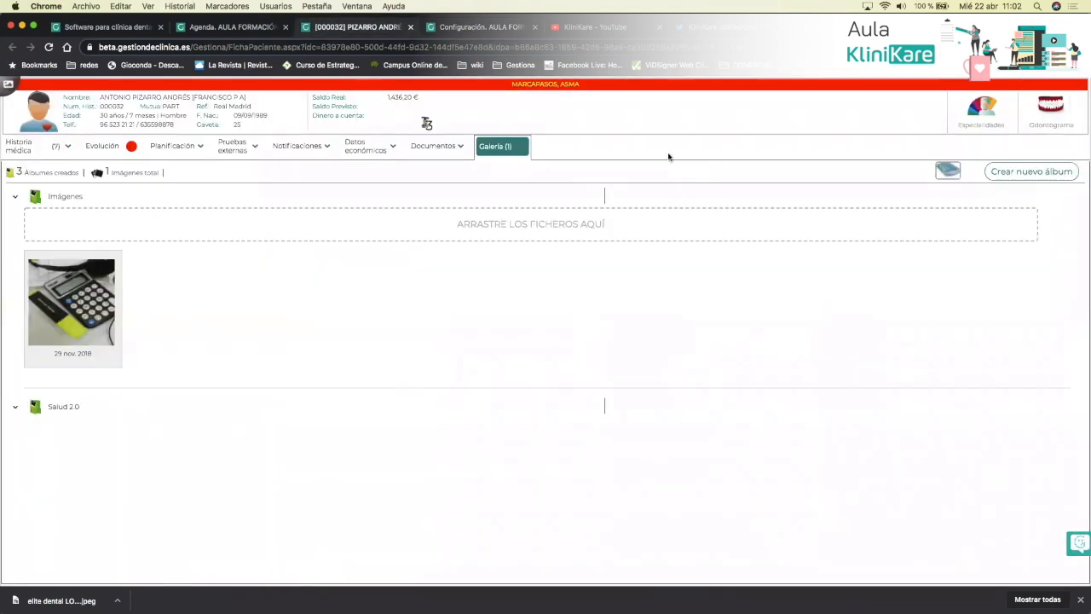
pyautogui.click(515, 142)
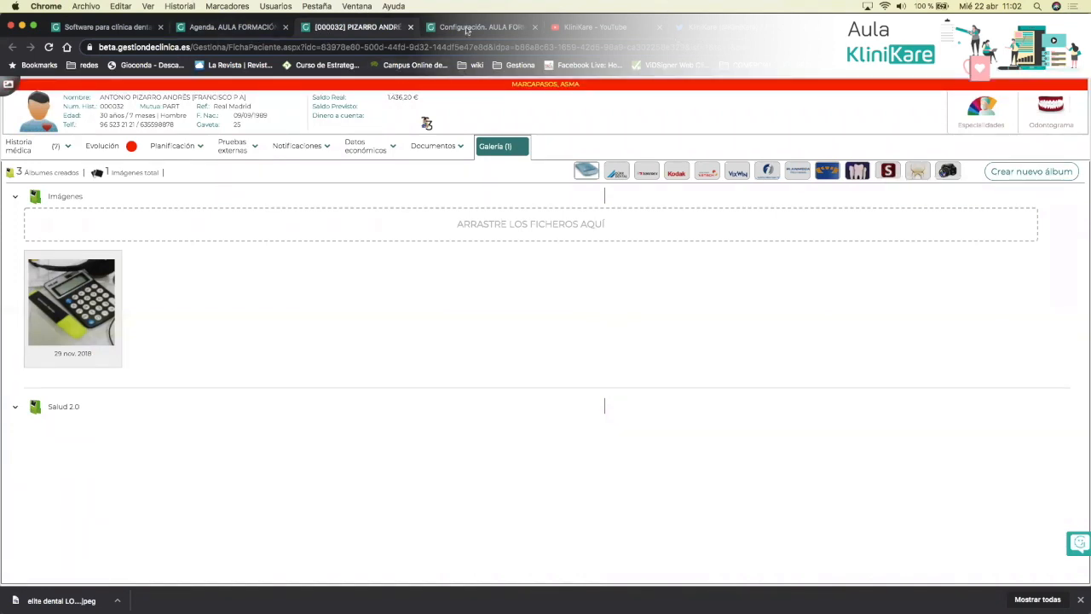
# Reopen Configuración de la herramienta and examine the Configuración Pruebas Externas settings, including the Número de gavetas a añadir field
pyautogui.click(467, 28)
pyautogui.click(353, 194)
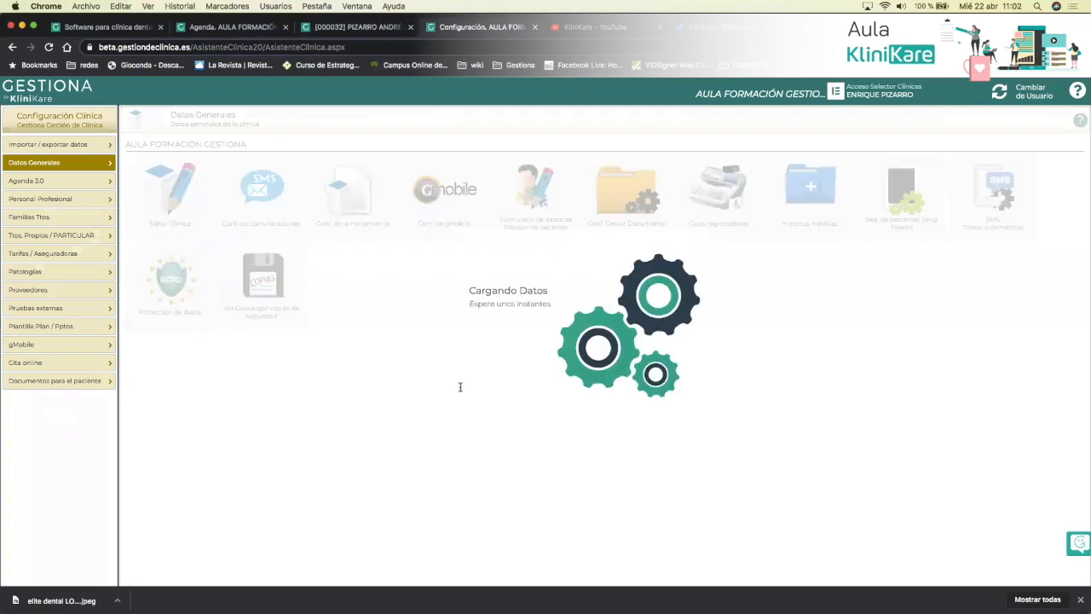
pyautogui.scroll(-5, 771, 450)
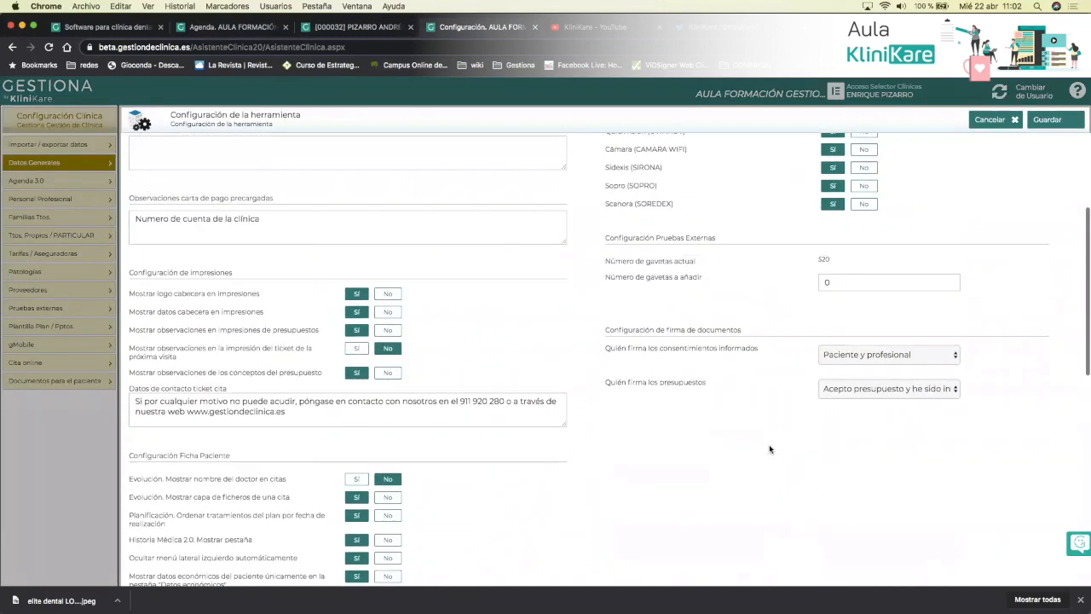
pyautogui.scroll(1, 770, 449)
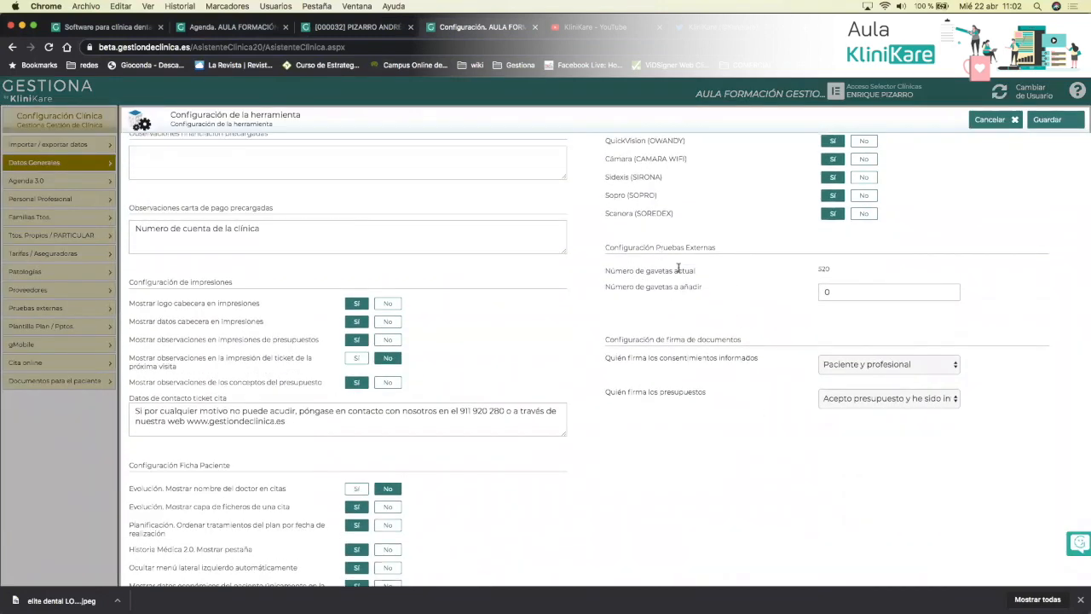
pyautogui.click(840, 291)
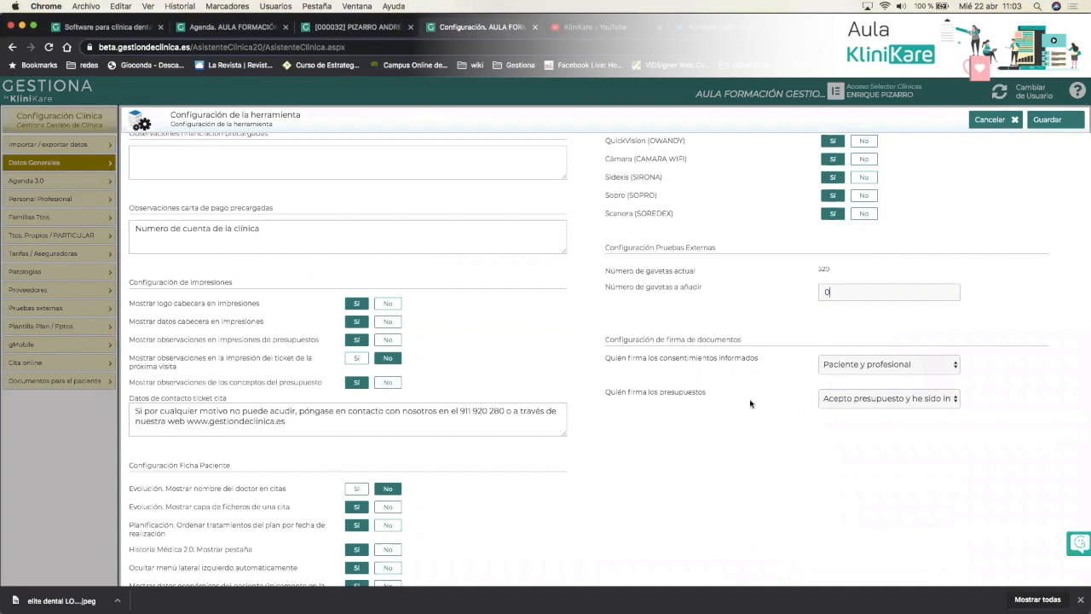
# Examine the signer options for presupuestos and consentimientos informados in Configuración de firma de documentos, keeping the current selections, and view Configuración Facturación
pyautogui.click(855, 399)
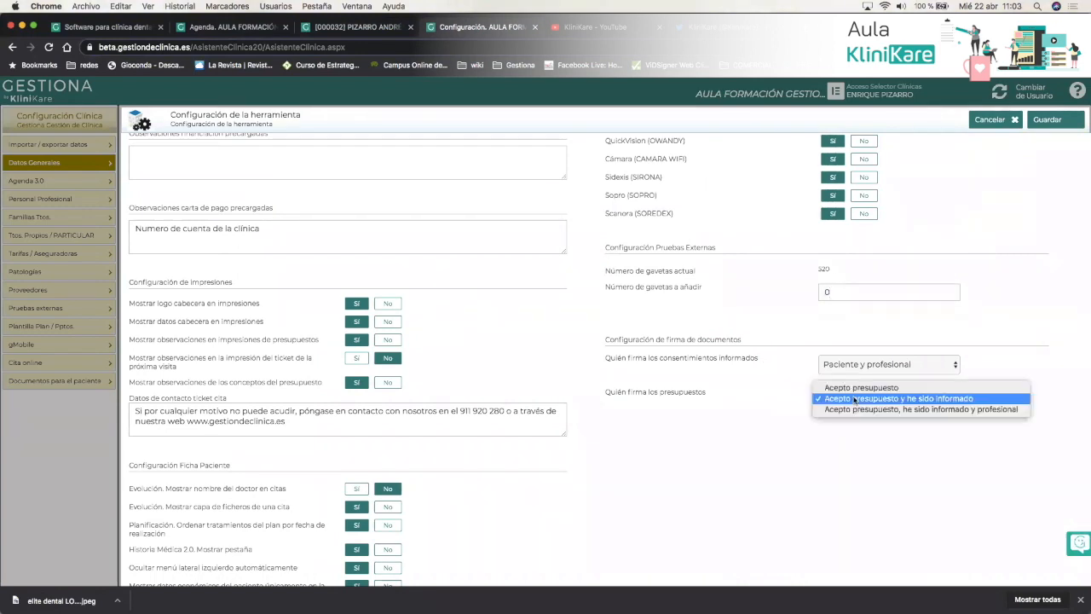
pyautogui.click(918, 398)
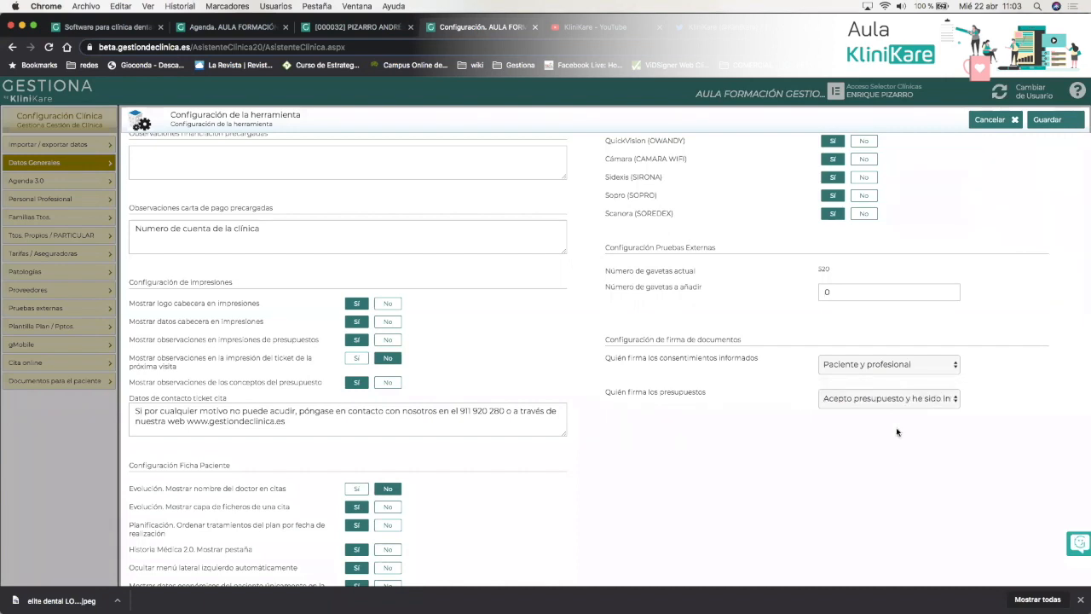
pyautogui.click(922, 365)
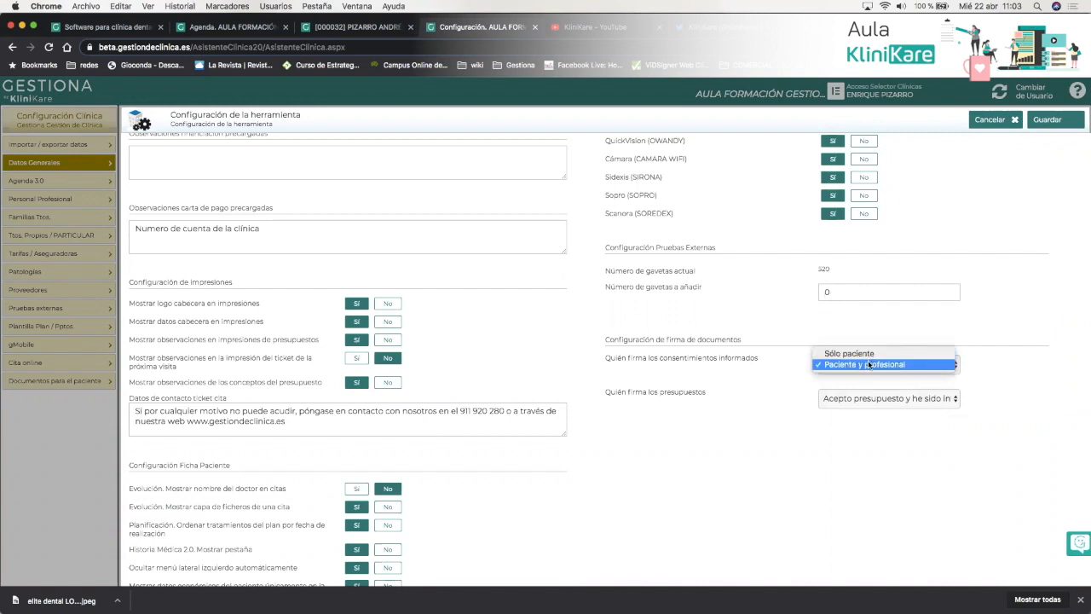
pyautogui.click(902, 365)
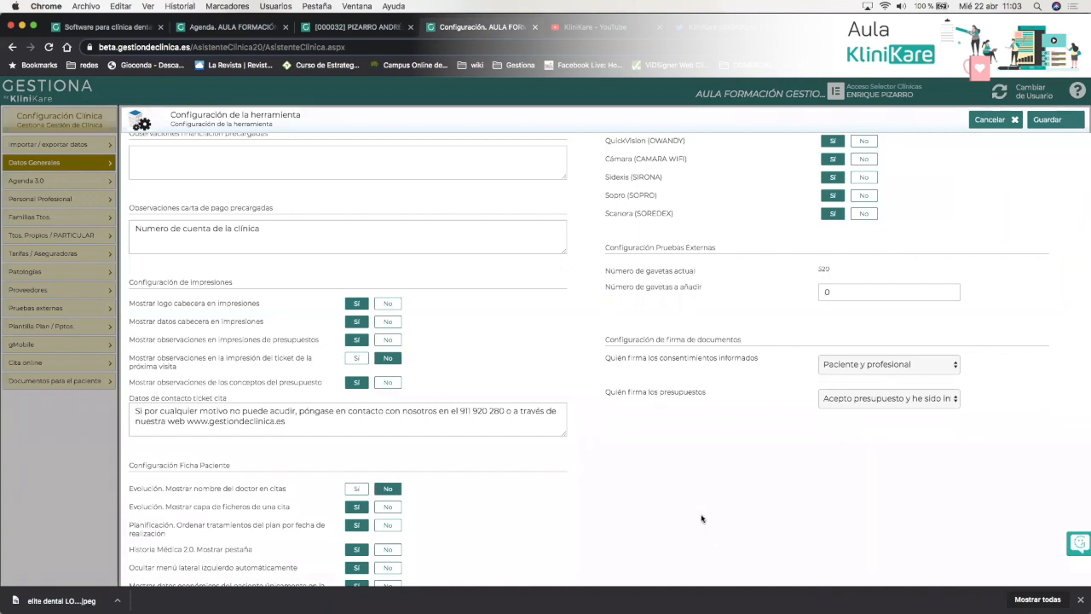
pyautogui.scroll(-4, 741, 541)
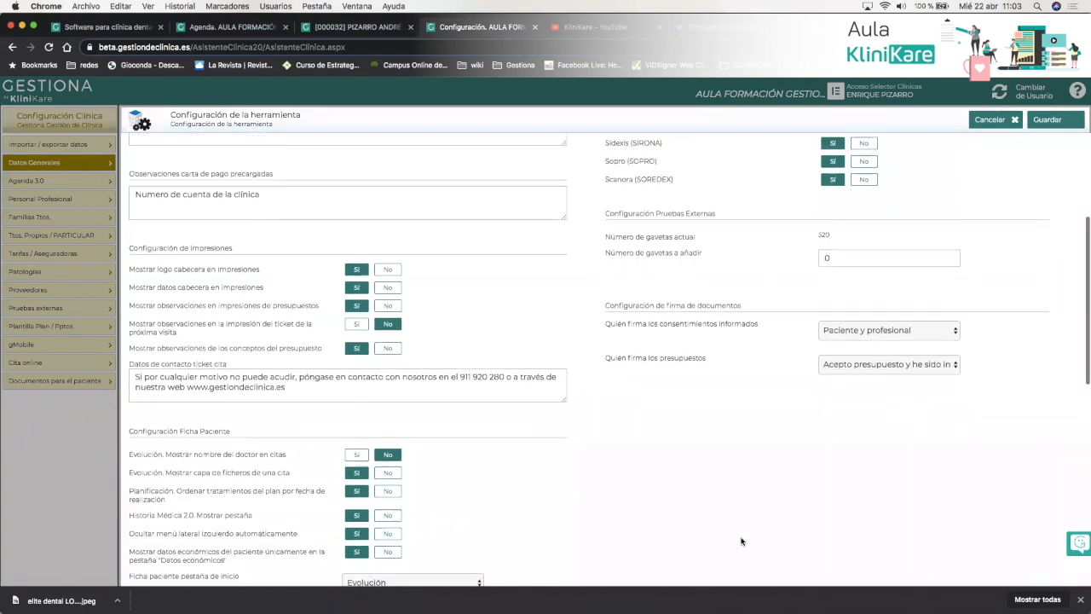
pyautogui.scroll(-10, 741, 541)
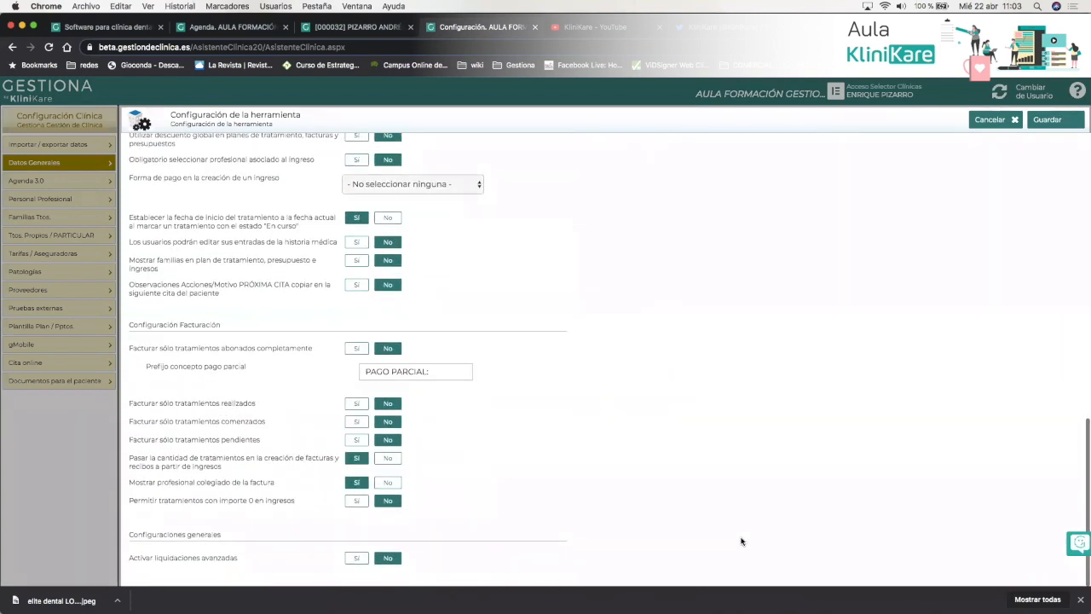